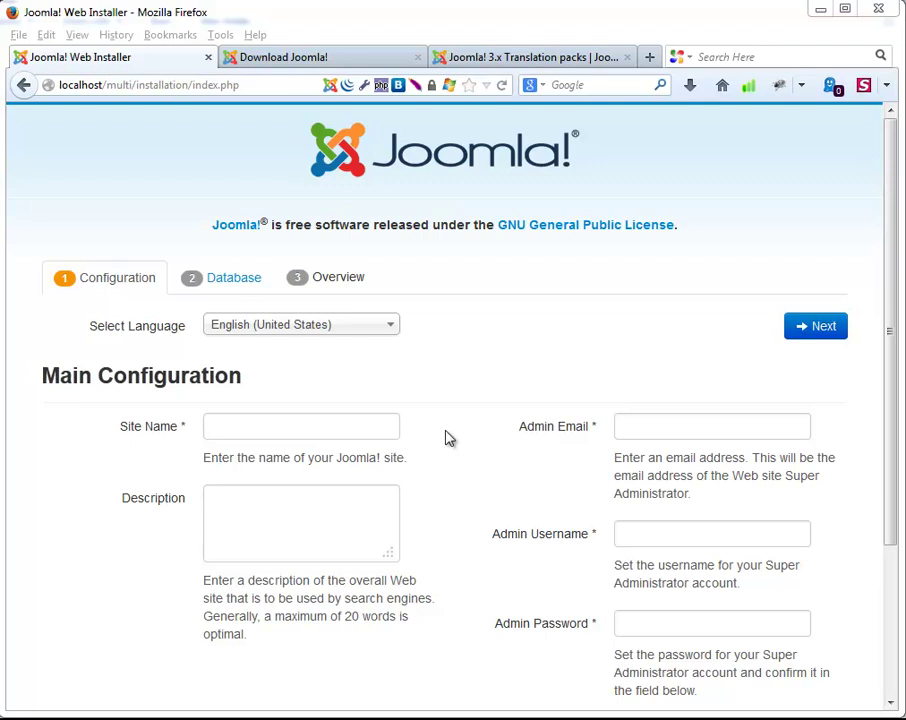
Switch to the Download Joomla page that offers the Joomla 3.2 full package.
click(285, 57)
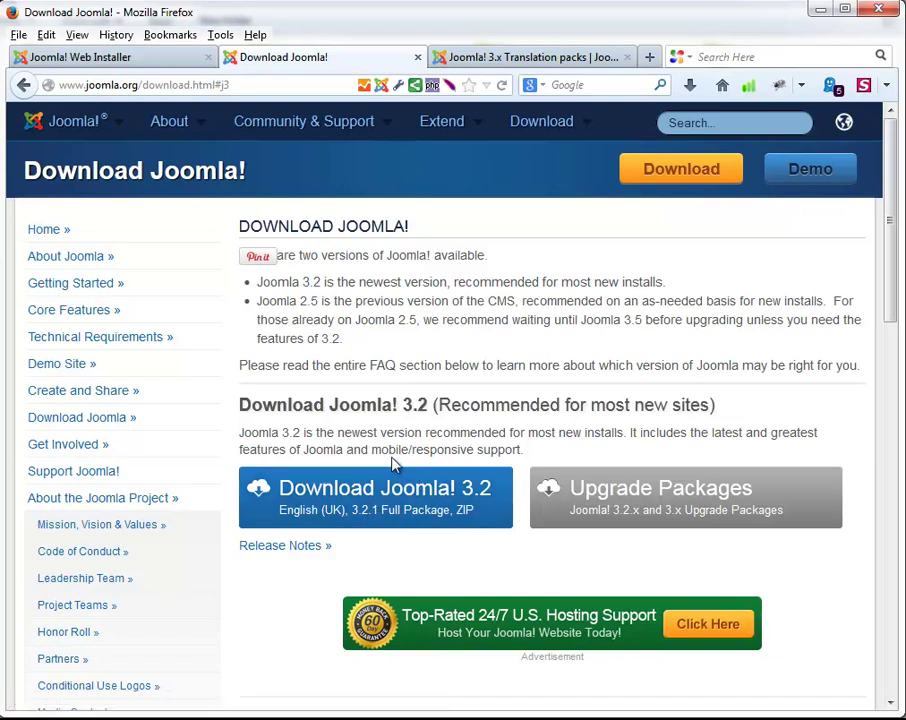
mouse_move(572, 137)
Open the Joomla 3.x Translation Packs page and browse the language list, including Persian (Farsi).
click(470, 60)
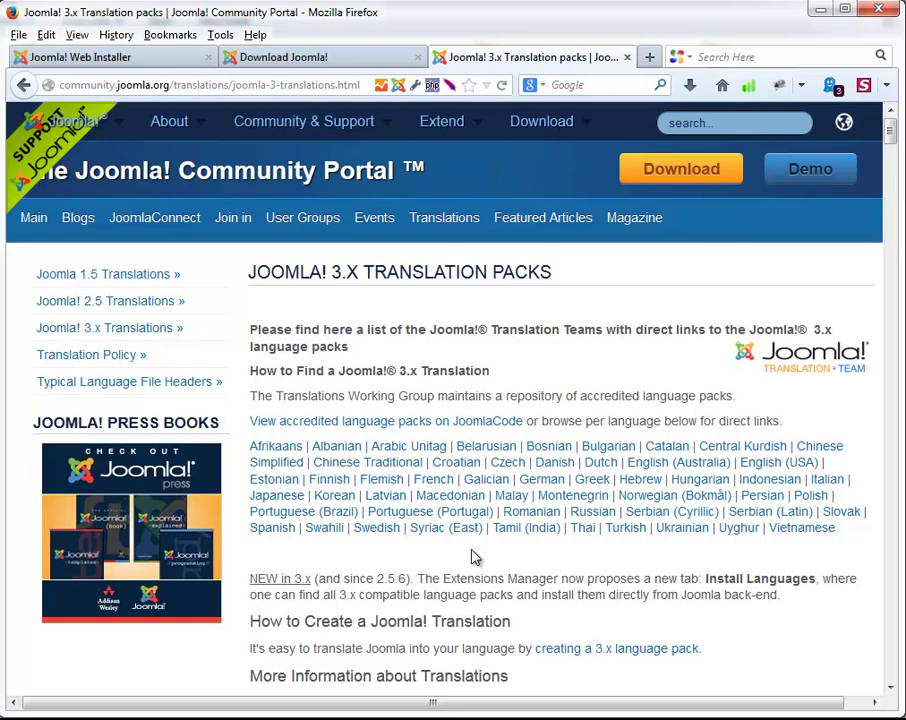
scroll(475, 557, down, 7)
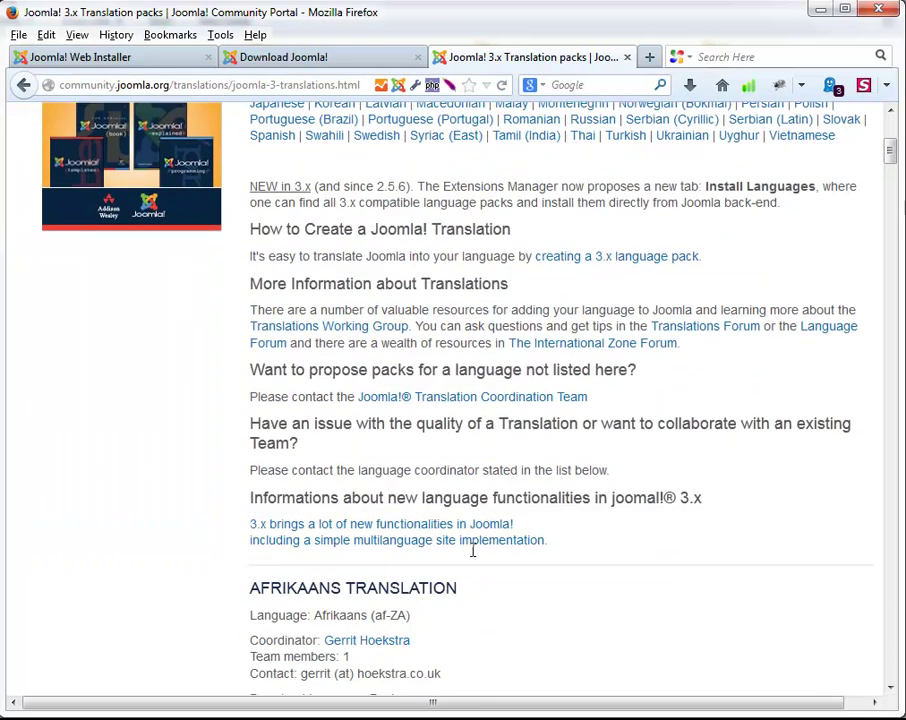
scroll(475, 557, down, 7)
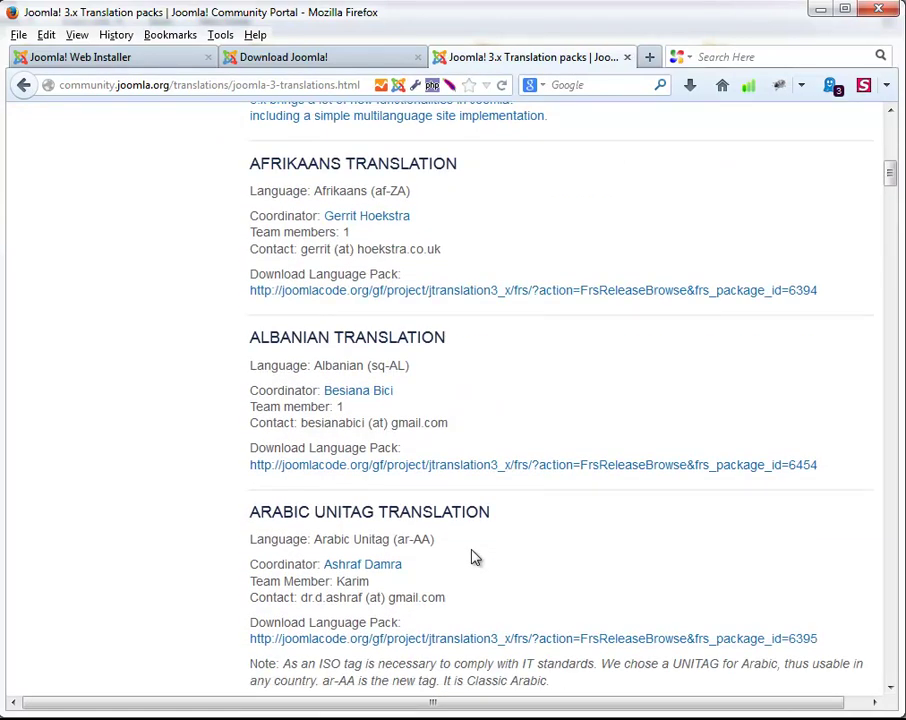
scroll(475, 557, down, 15)
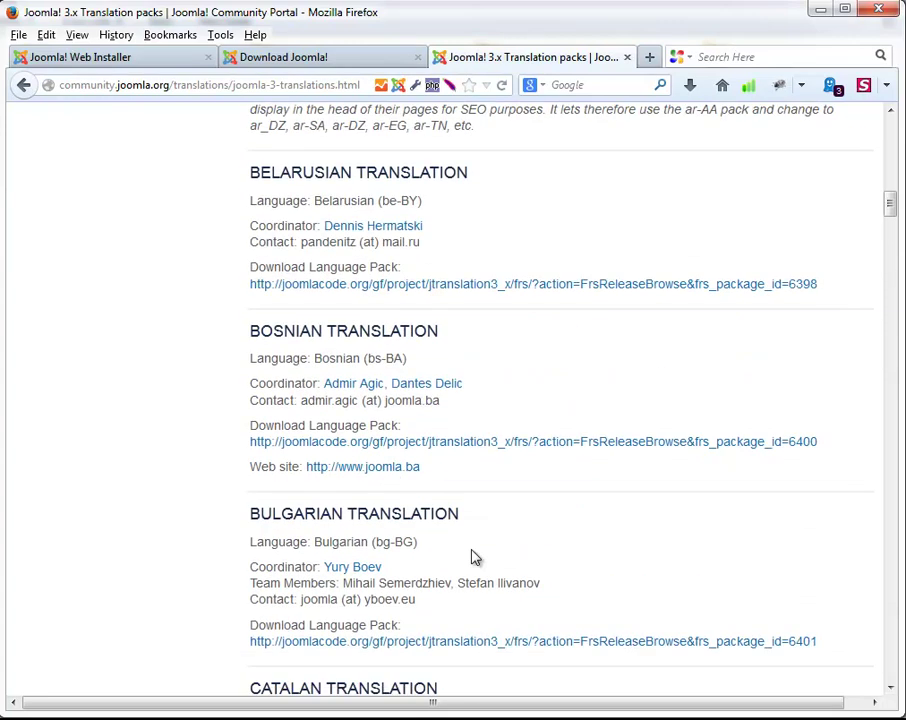
scroll(473, 550, down, 20)
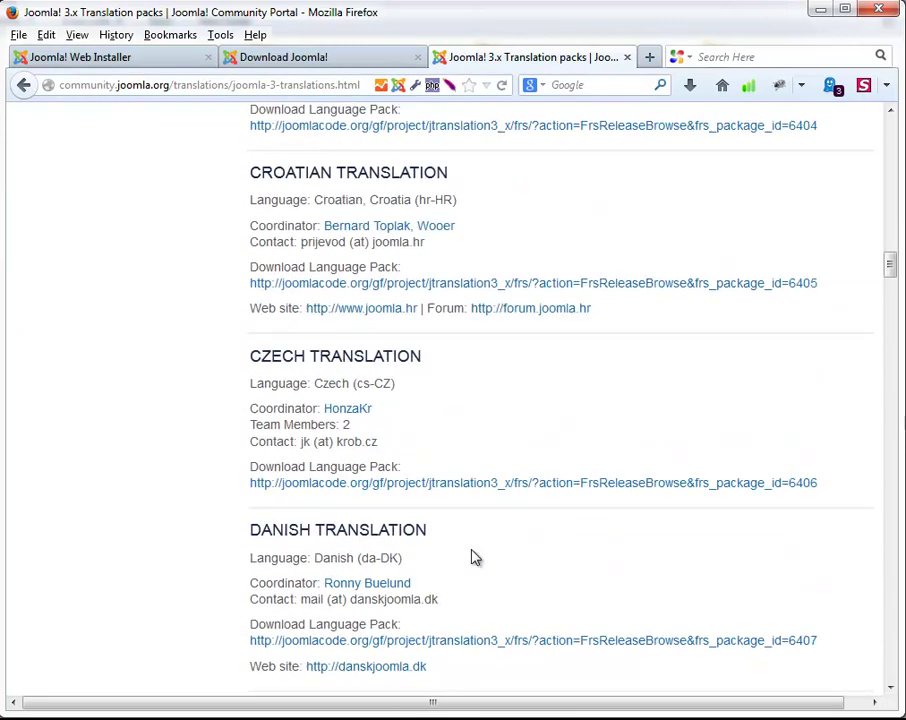
scroll(475, 557, down, 13)
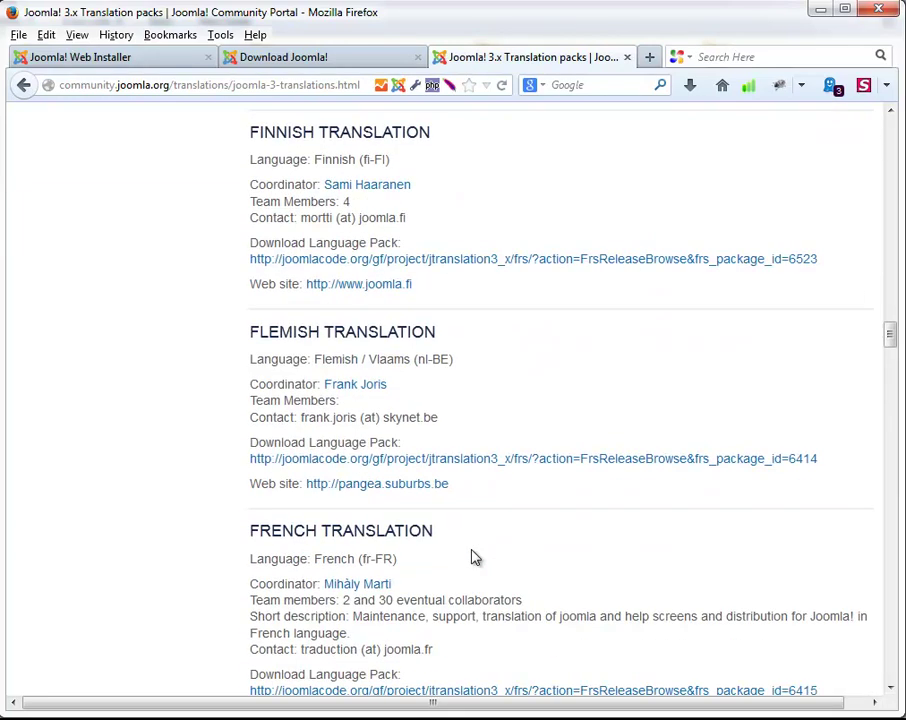
scroll(475, 557, down, 14)
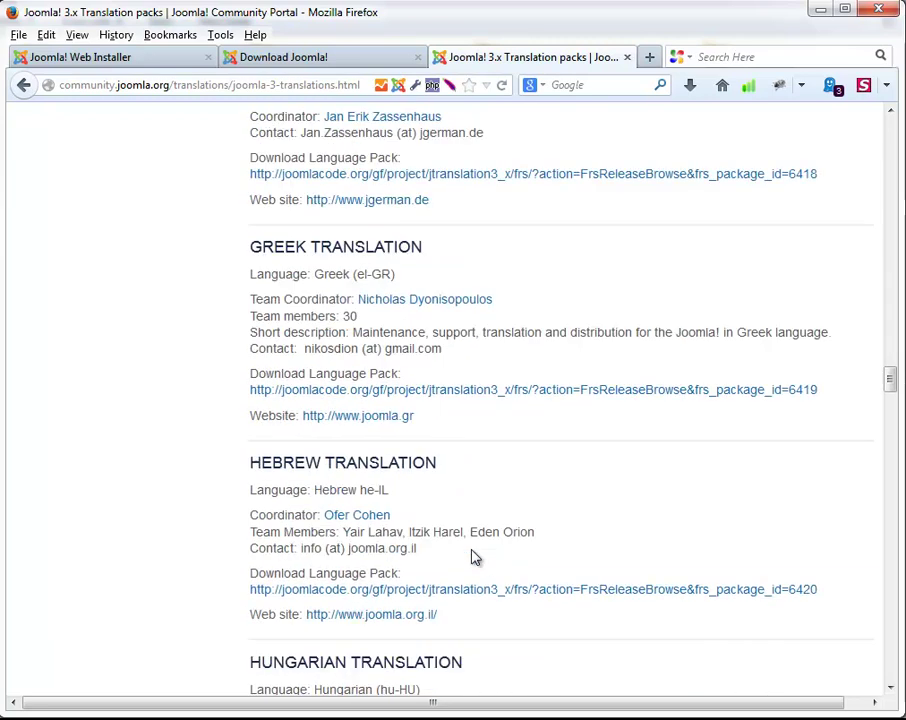
scroll(475, 557, down, 13)
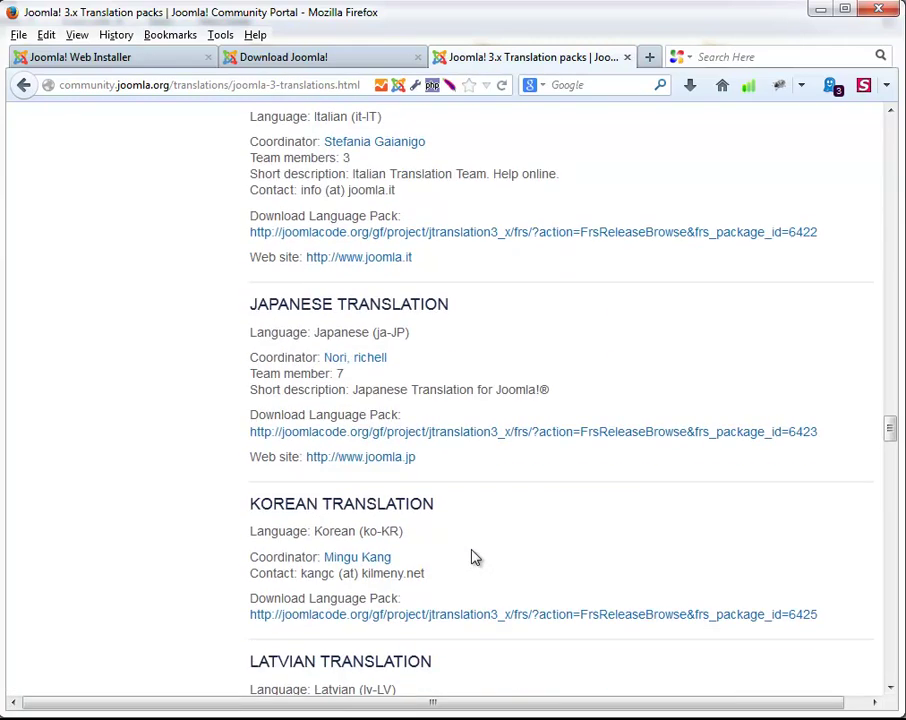
scroll(475, 557, down, 11)
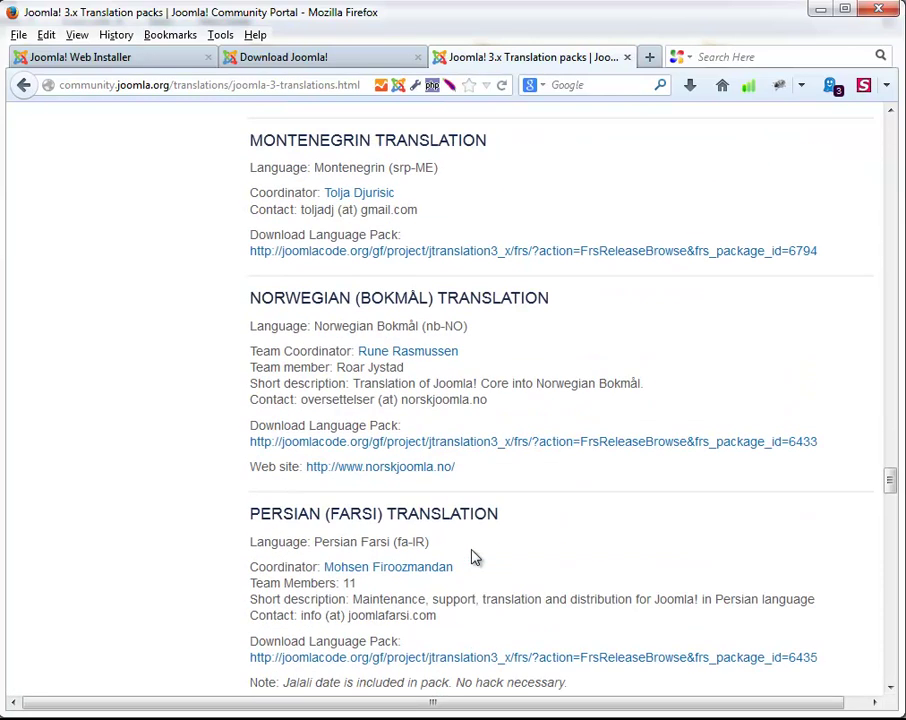
scroll(400, 510, down, 3)
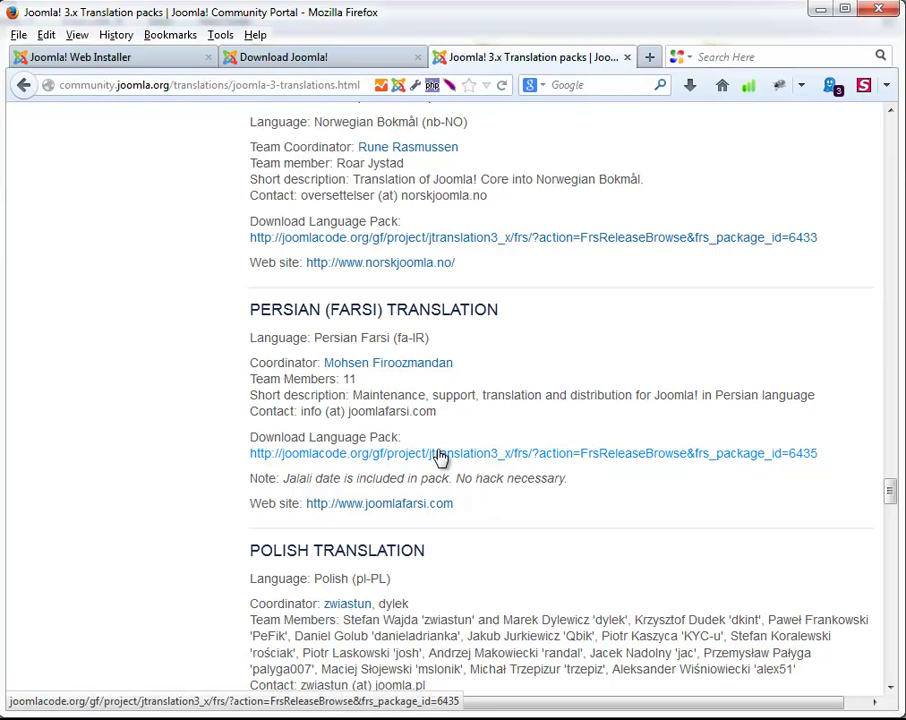
scroll(440, 456, up, 20)
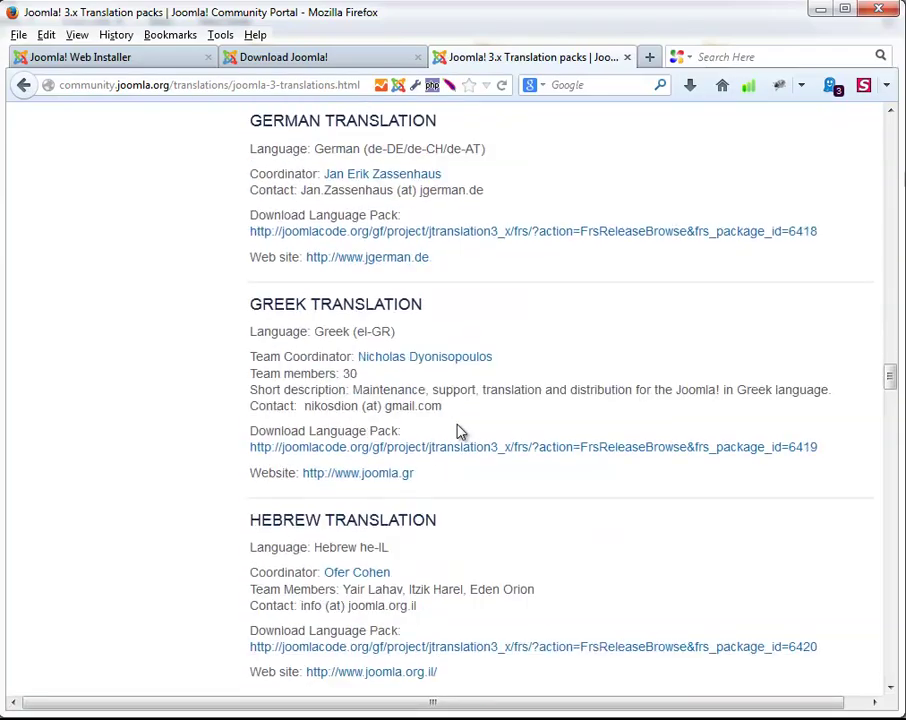
scroll(460, 432, up, 20)
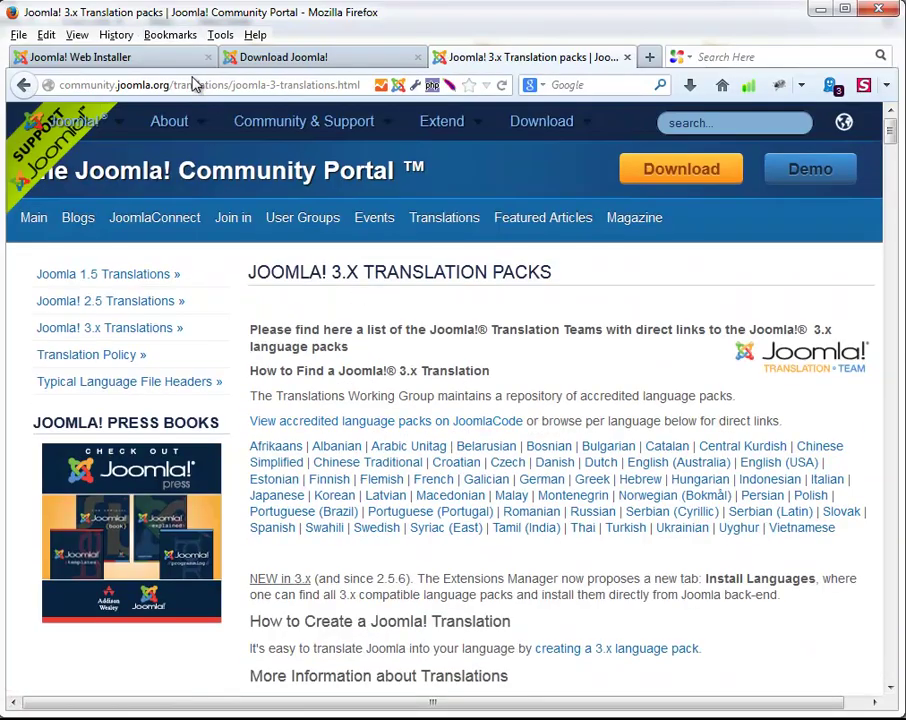
Return to the Joomla Web Installer's Main Configuration page at localhost/multi.
click(188, 84)
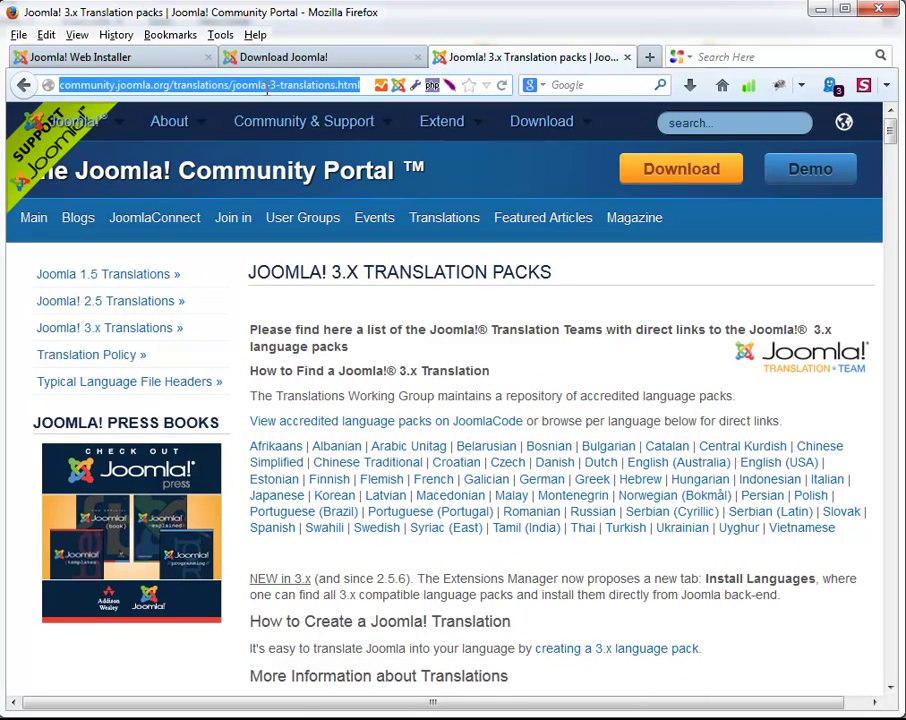
click(266, 58)
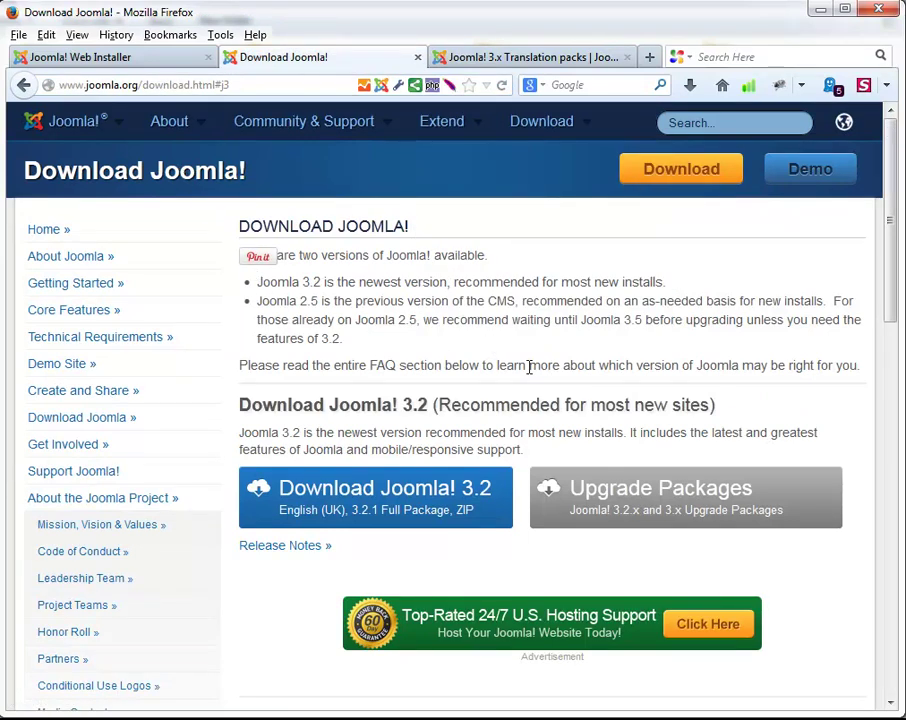
click(540, 62)
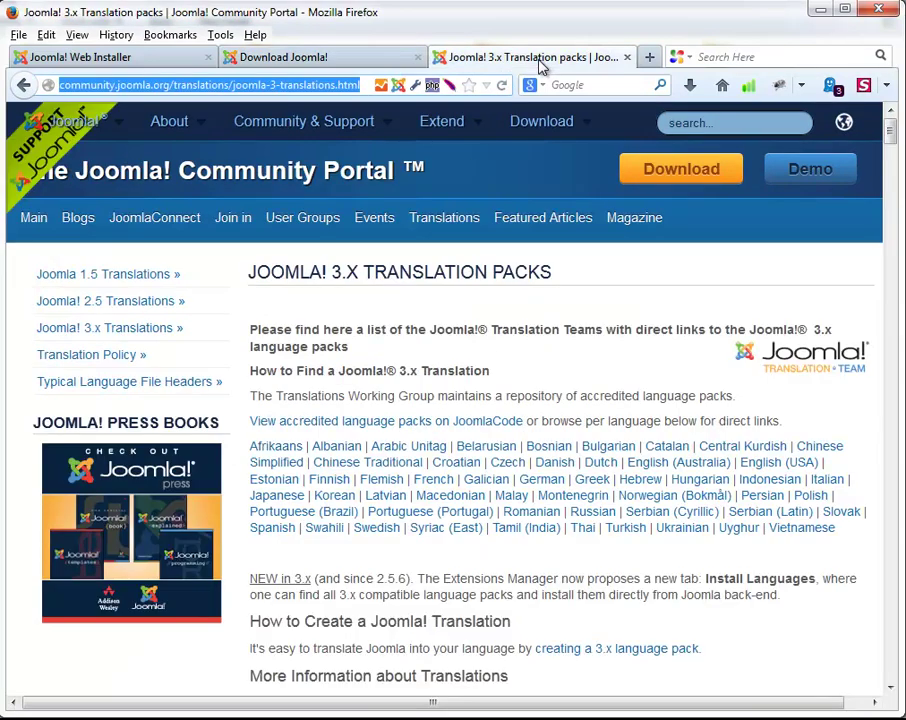
scroll(424, 372, down, 15)
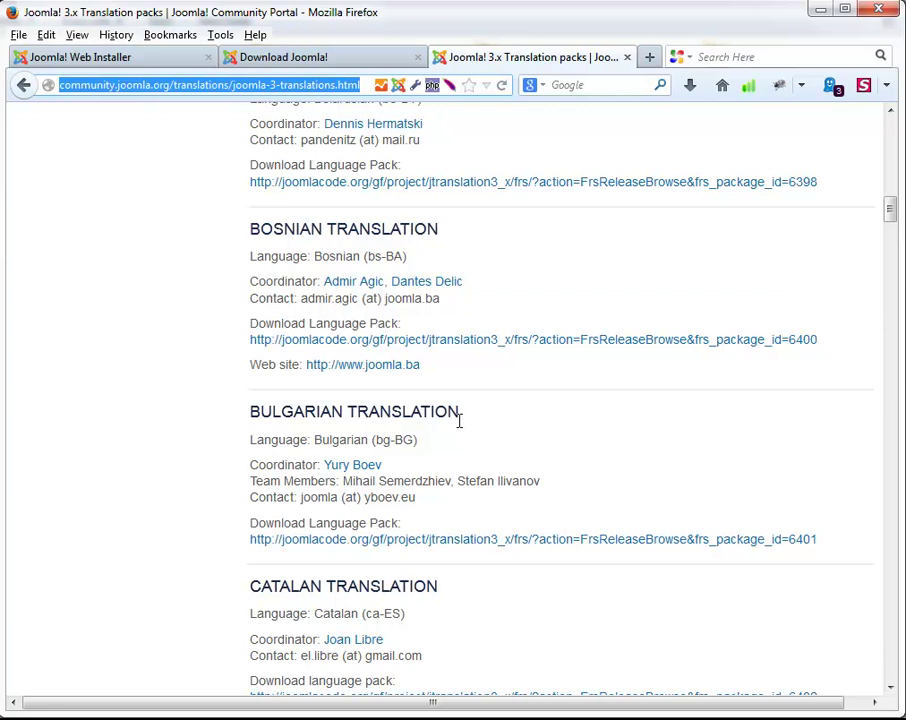
click(100, 57)
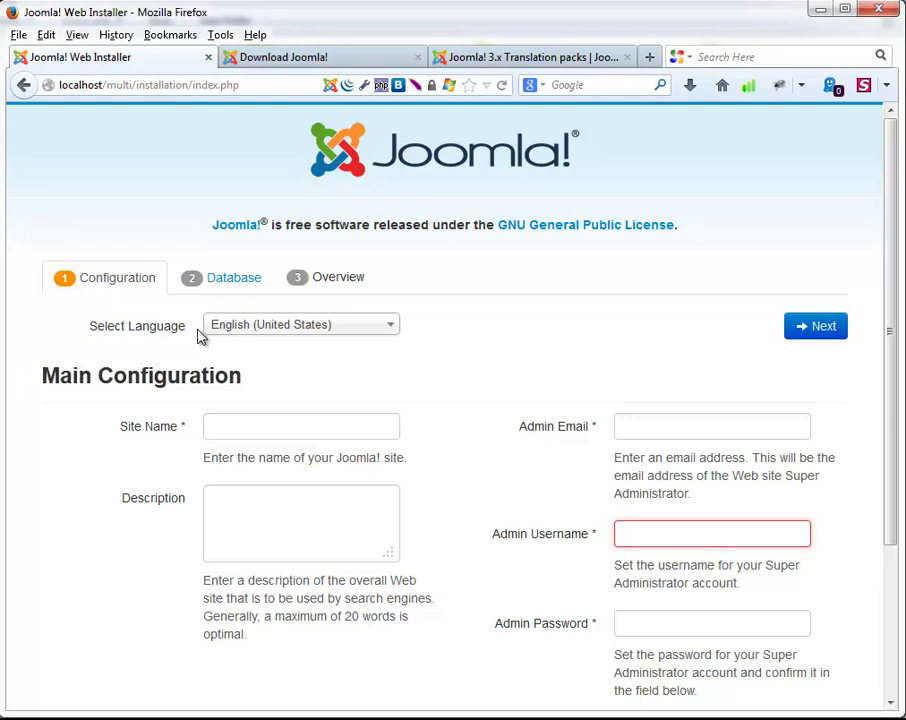
Enter 'Multi' as the site name and fill in the admin e-mail address.
click(252, 429)
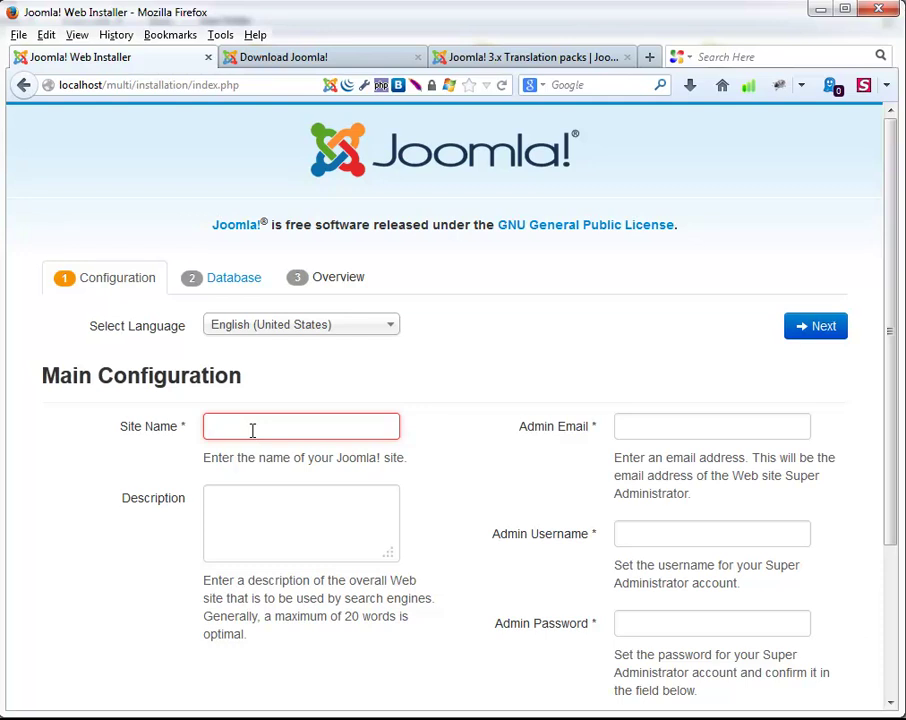
text(Multi)
key(Tab)
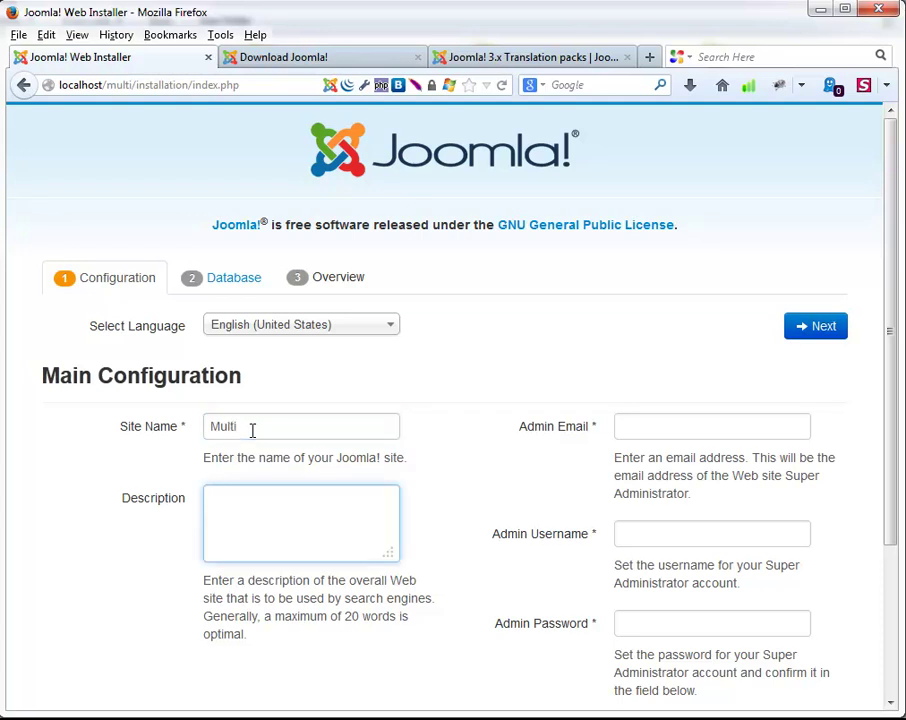
scroll(253, 435, down, 3)
scroll(490, 545, up, 3)
click(661, 429)
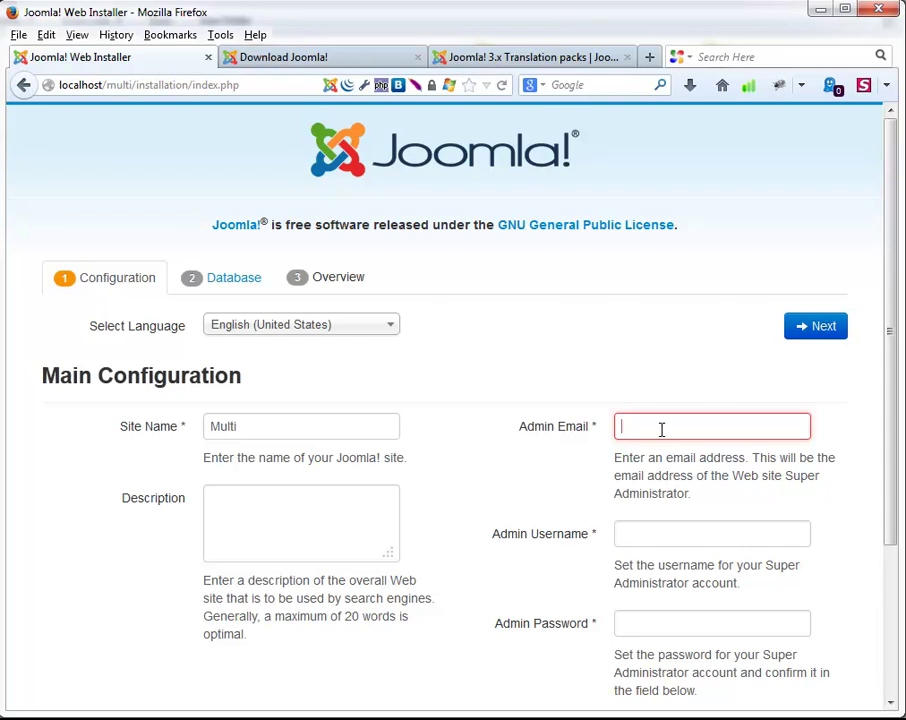
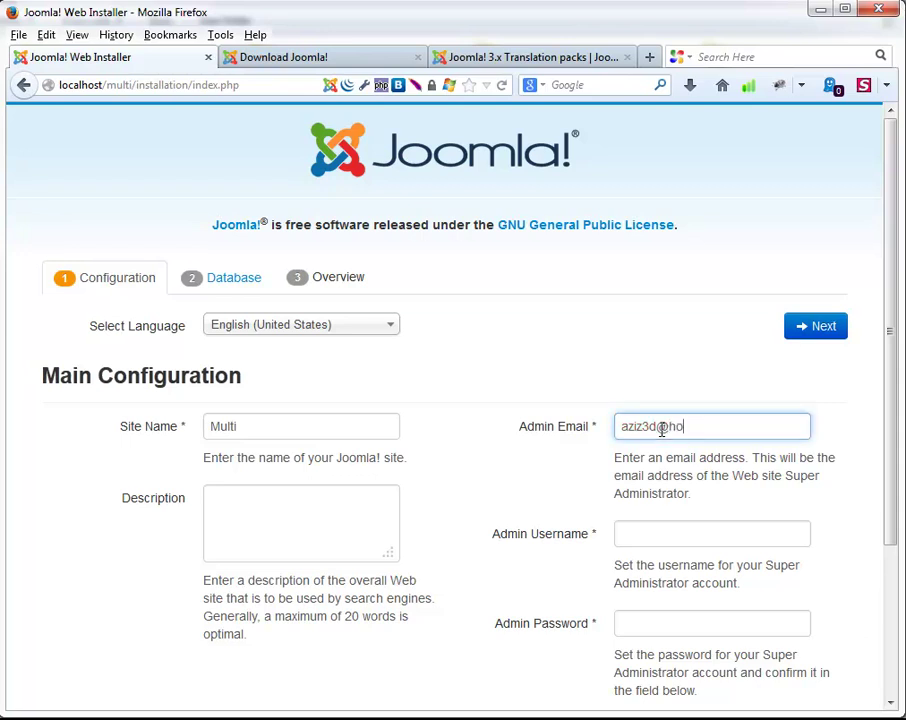
click(641, 531)
scroll(607, 449, down, 3)
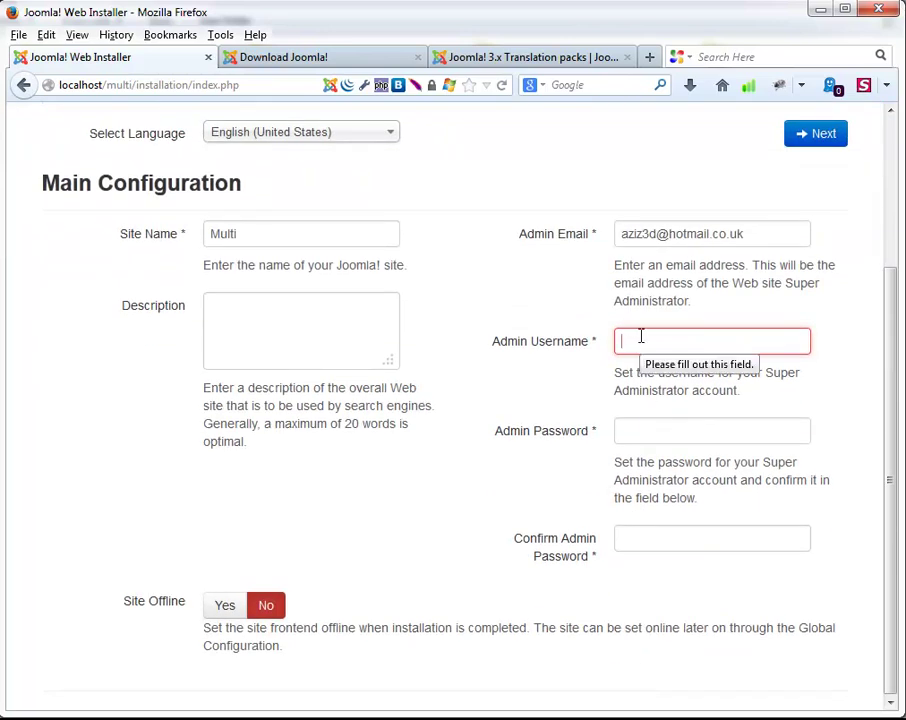
text(admin)
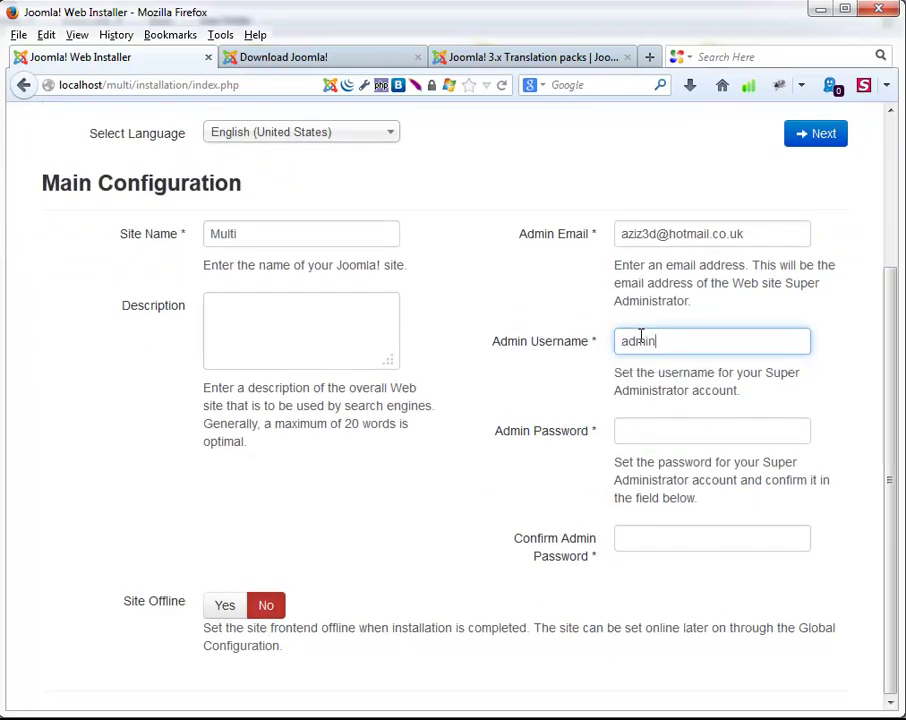
key(Tab)
text(•••••••••)
key(BackSpace)
key(BackSpace)
key(BackSpace)
key(BackSpace)
key(BackSpace)
key(BackSpace)
key(BackSpace)
key(BackSpace)
key(BackSpace)
text(••••••••)
key(Tab)
text(••••••••)
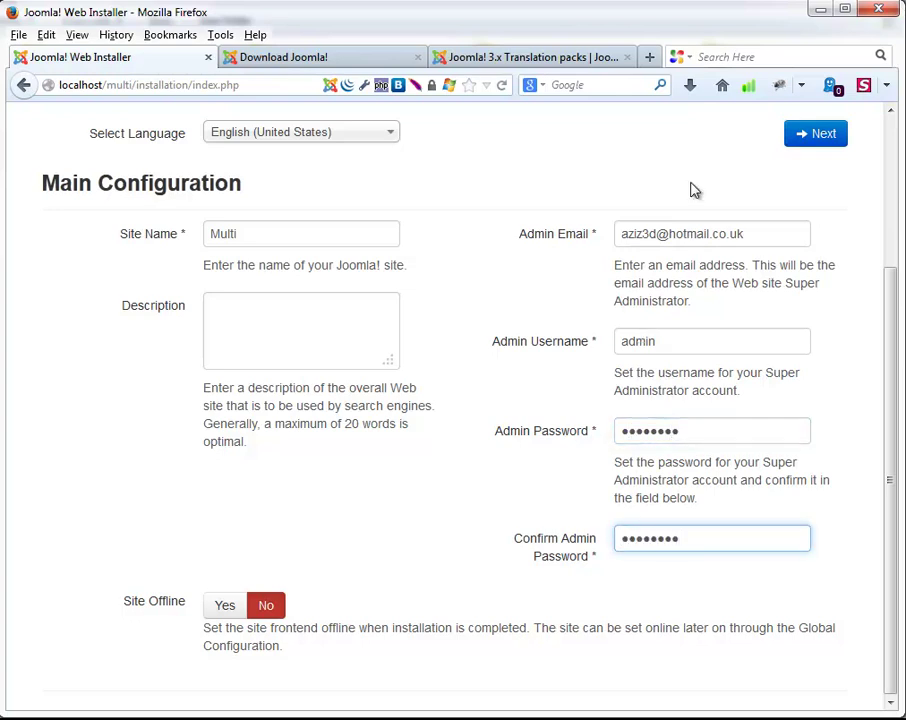
click(813, 138)
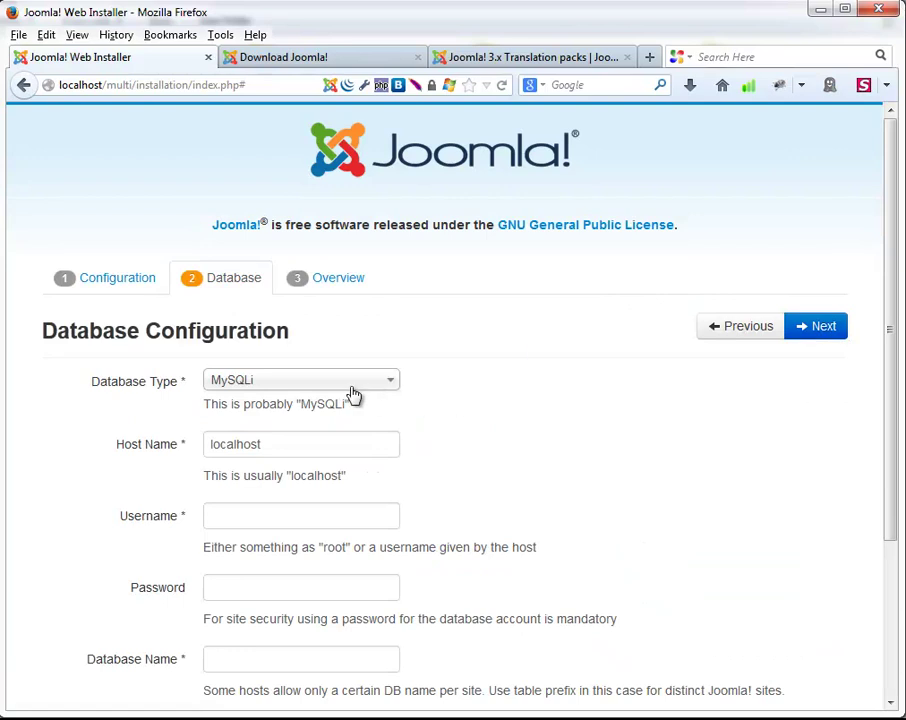
Keep MySQL as the database type and check the localhost host name.
click(371, 388)
click(319, 405)
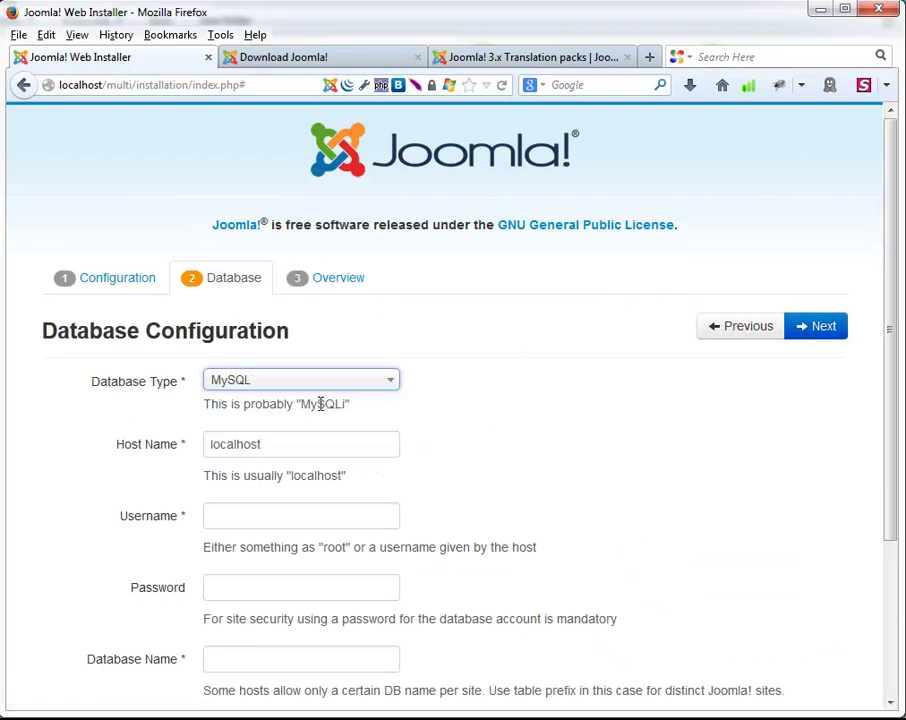
click(373, 388)
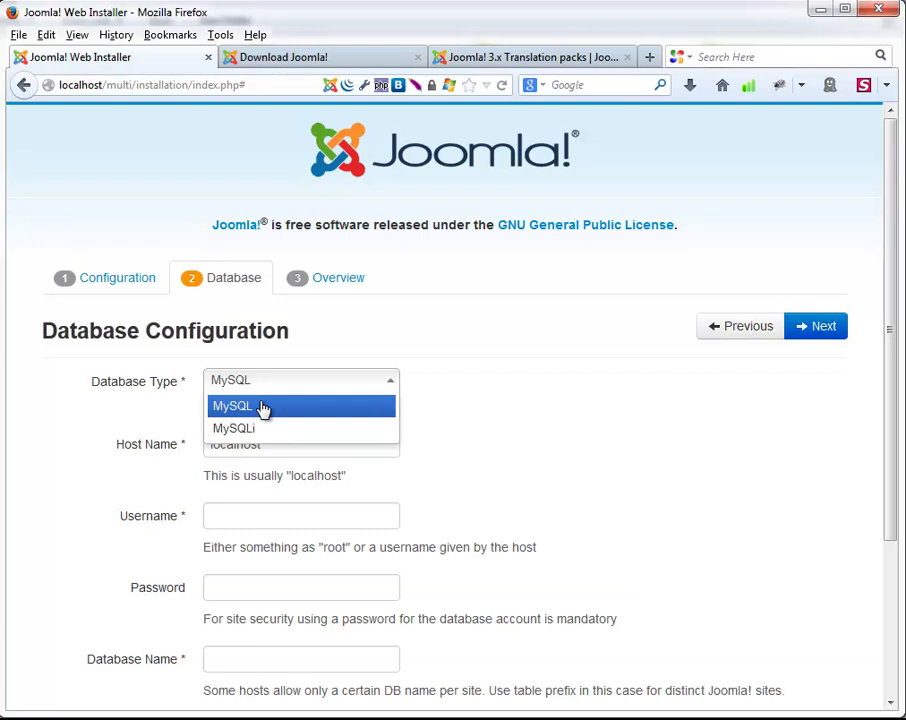
click(263, 407)
click(275, 443)
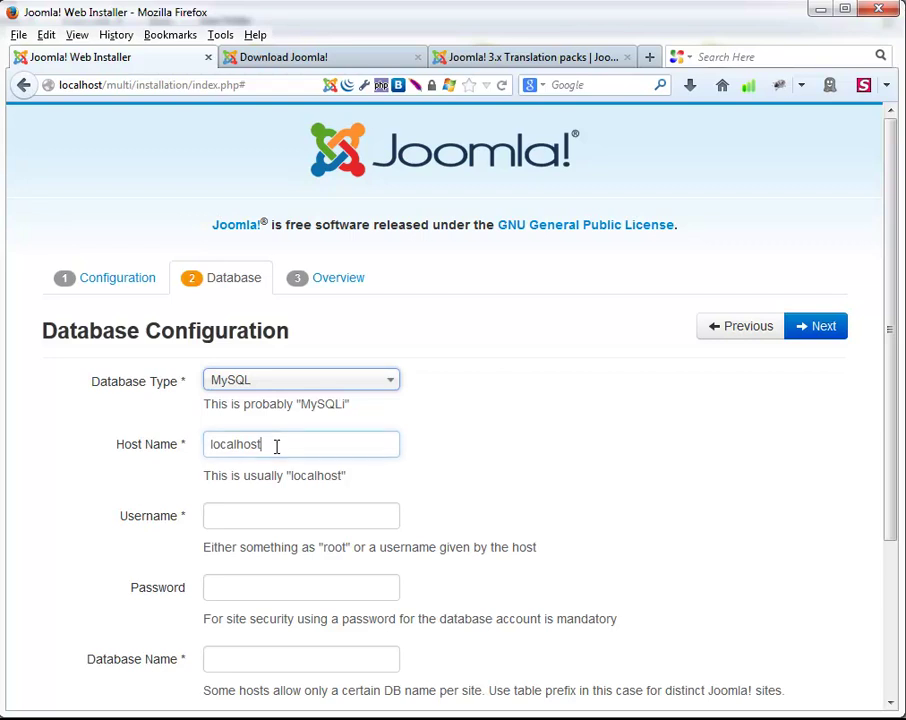
scroll(277, 447, down, 2)
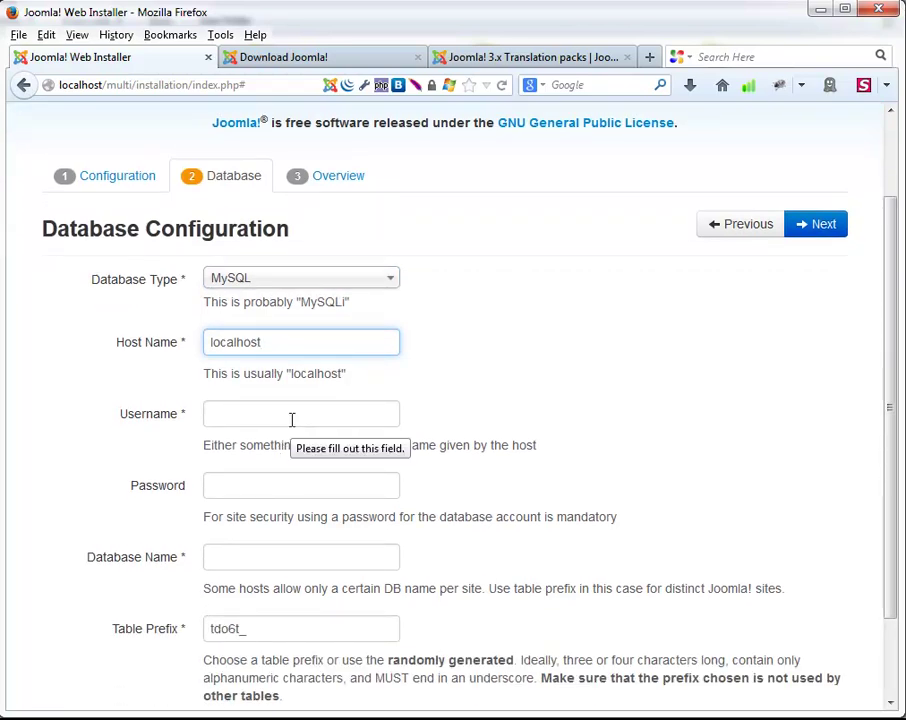
Enter database username root, the password, and database name multi.
click(292, 415)
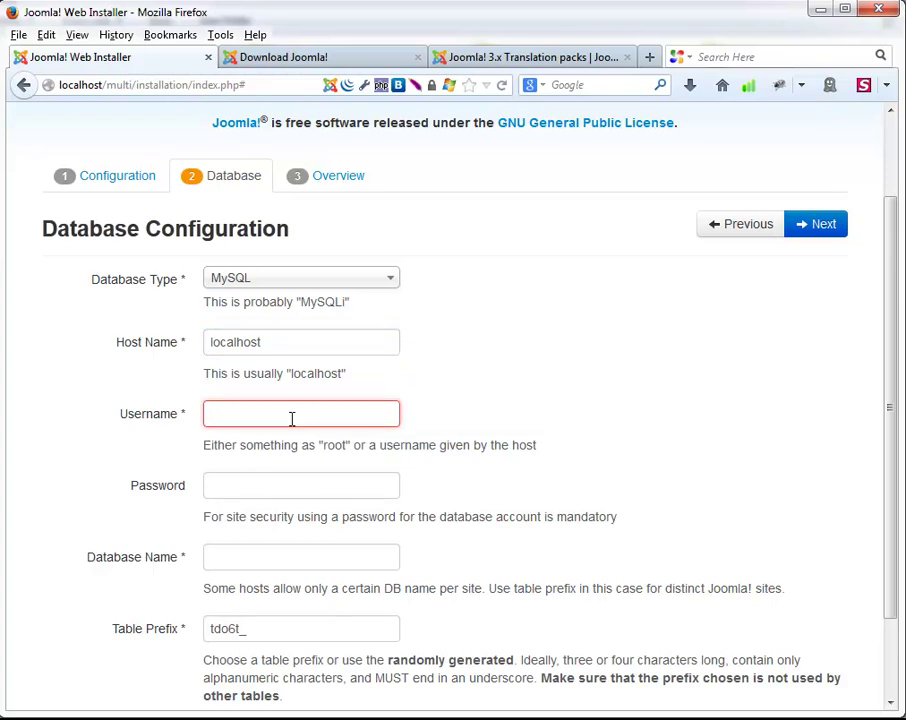
text(root)
key(Tab)
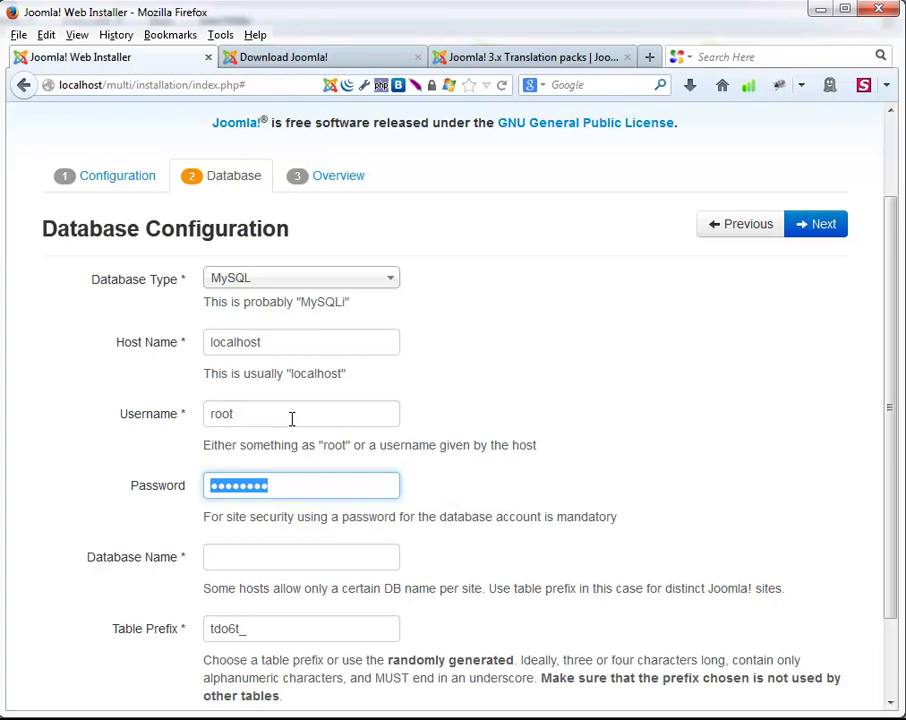
key(Tab)
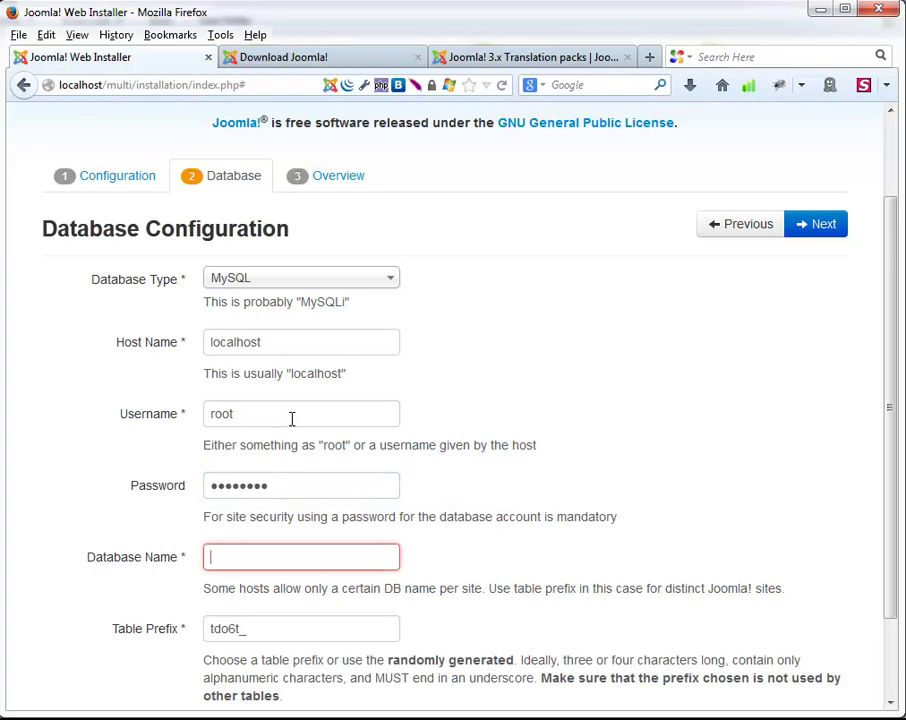
text(multi)
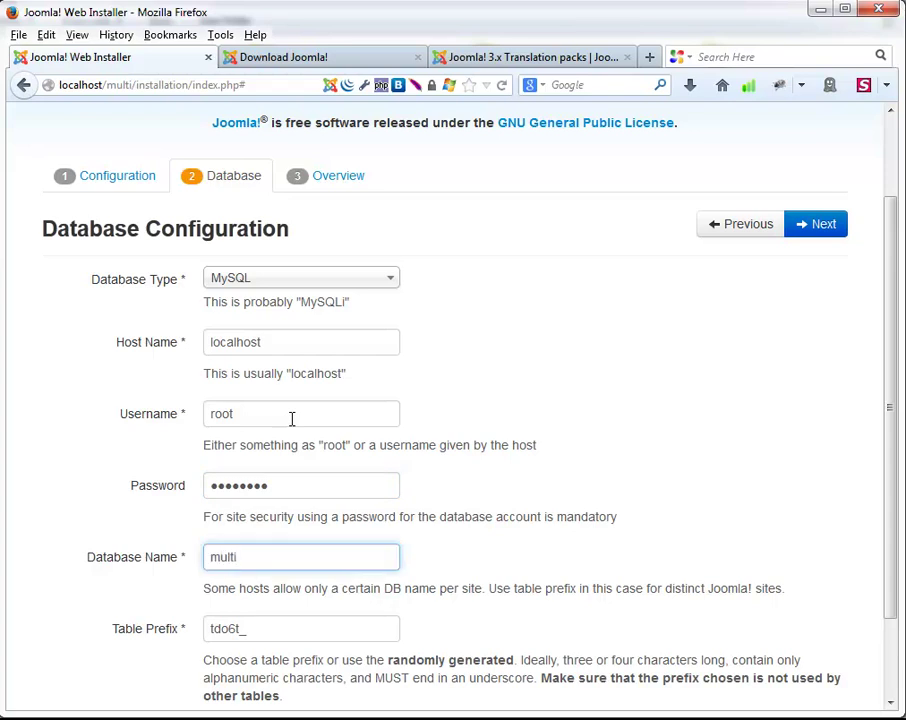
scroll(291, 418, down, 2)
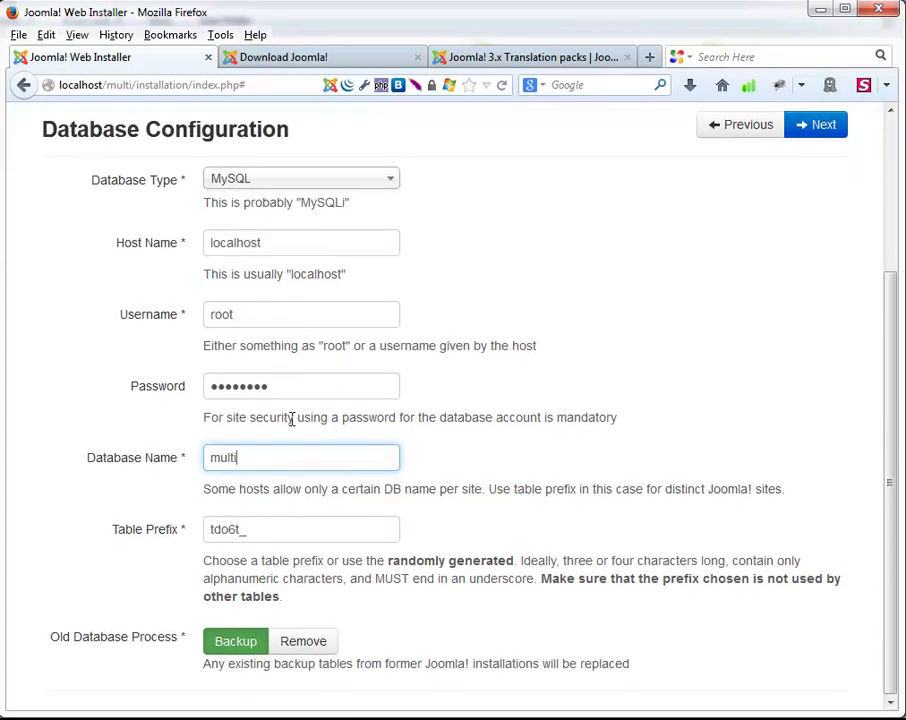
scroll(684, 464, up, 4)
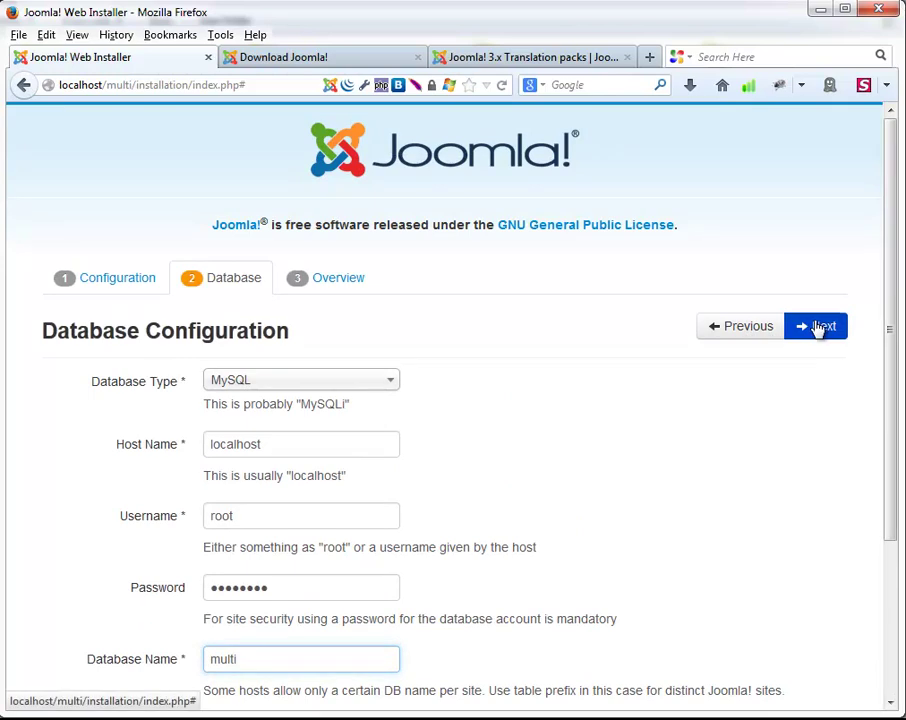
On the Overview step, choose Default English (GB) sample data and start the install.
click(817, 328)
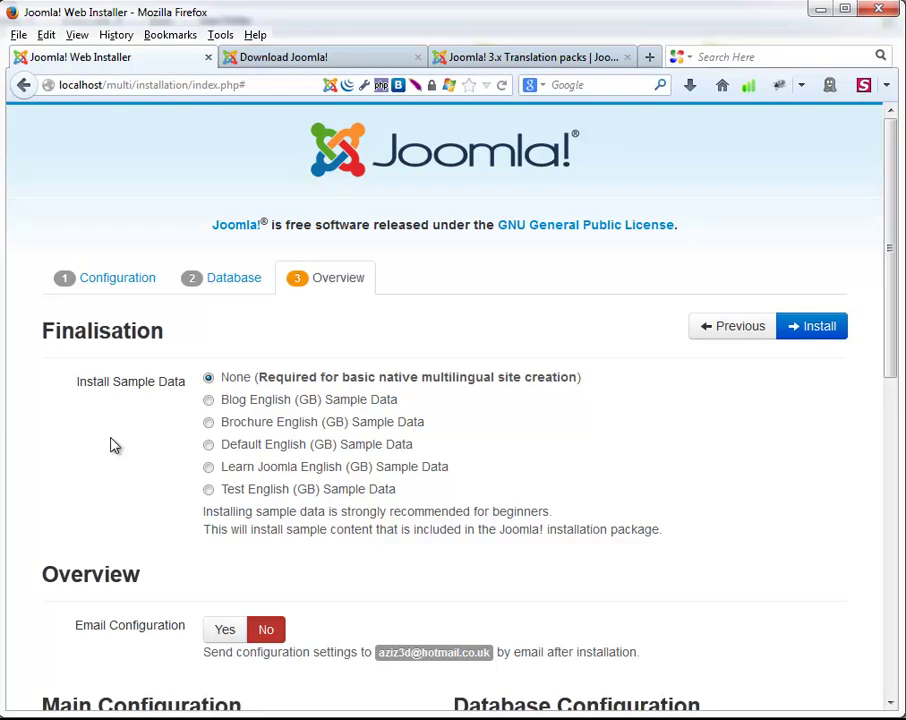
click(209, 446)
scroll(665, 464, down, 3)
scroll(690, 458, down, 2)
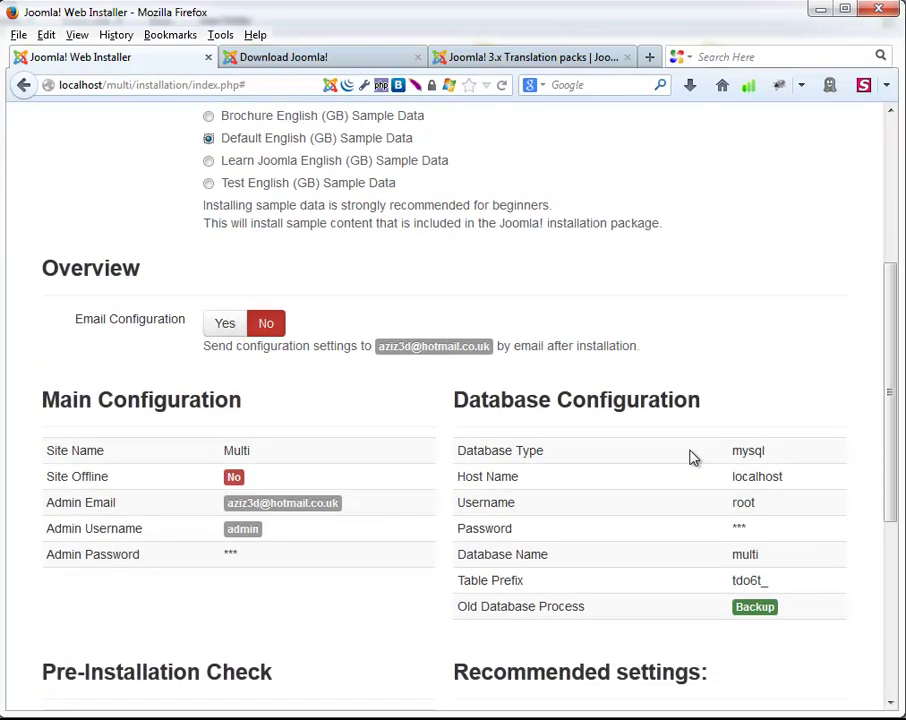
scroll(710, 472, down, 5)
scroll(710, 472, up, 10)
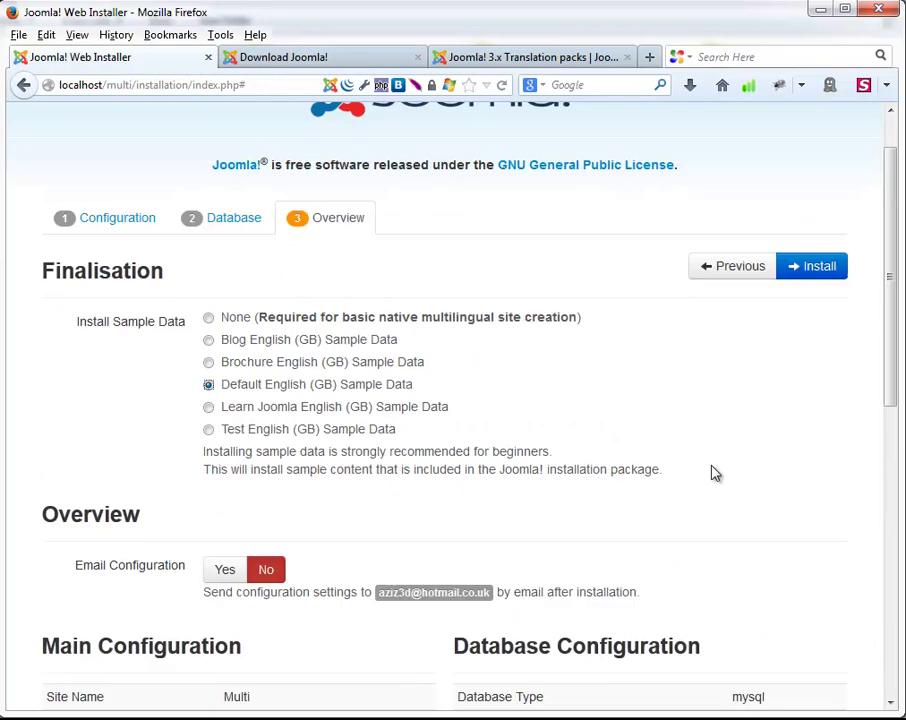
click(799, 339)
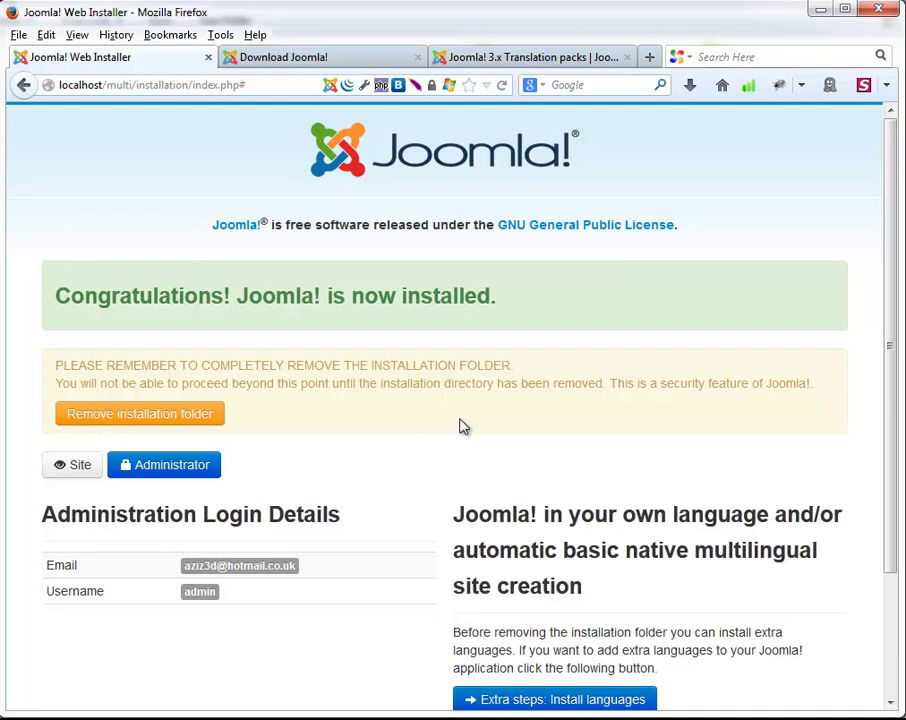
Use 'Remove installation folder' on the congratulations page to delete the installation folder.
scroll(511, 385, down, 3)
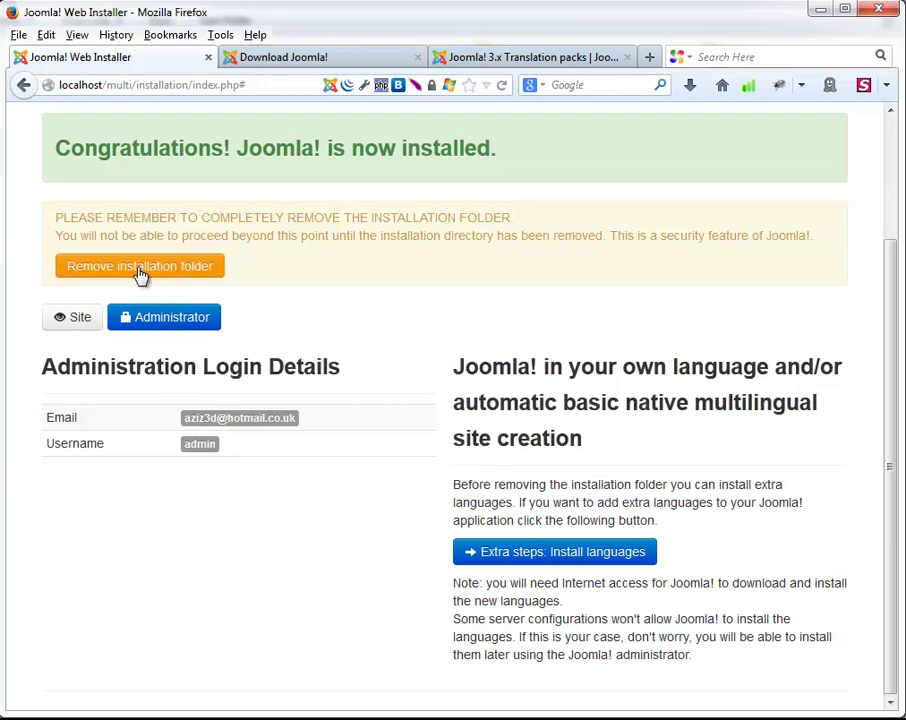
click(140, 270)
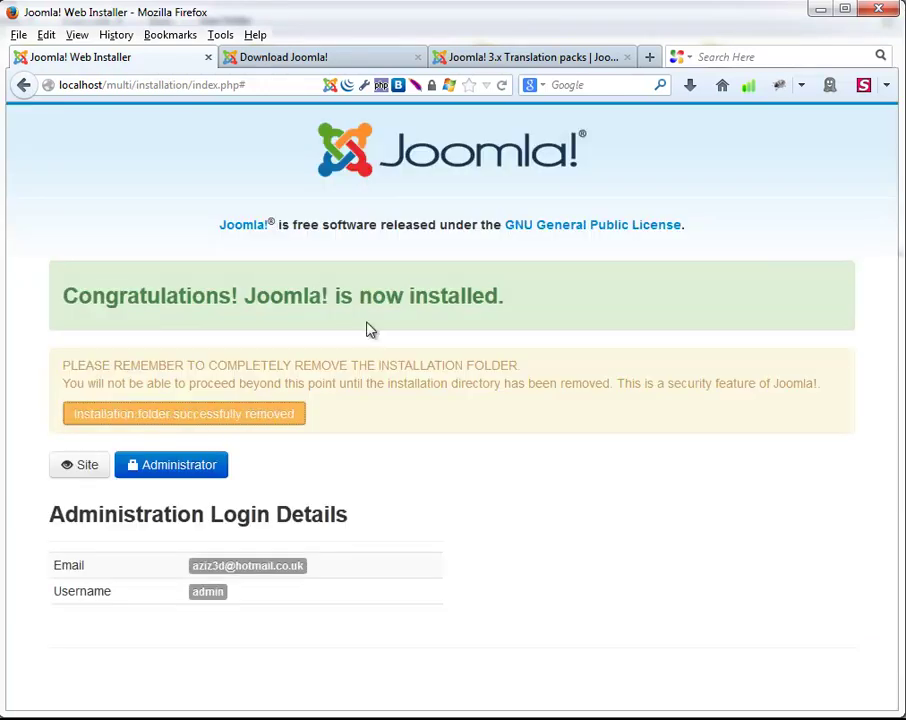
Log into the Administrator as admin and open Menu Manager: Menus.
click(172, 470)
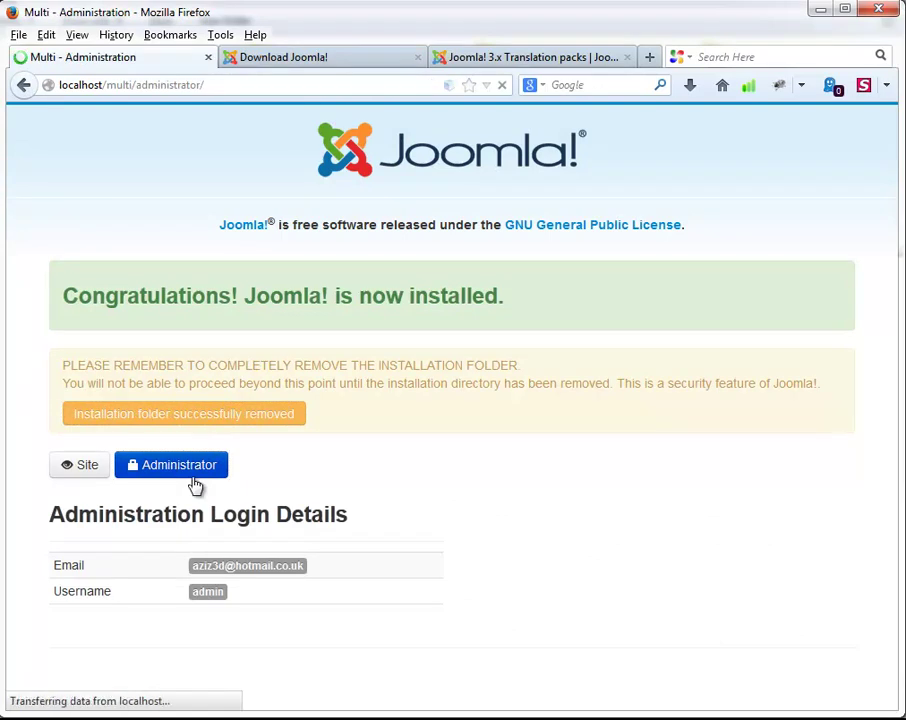
click(405, 344)
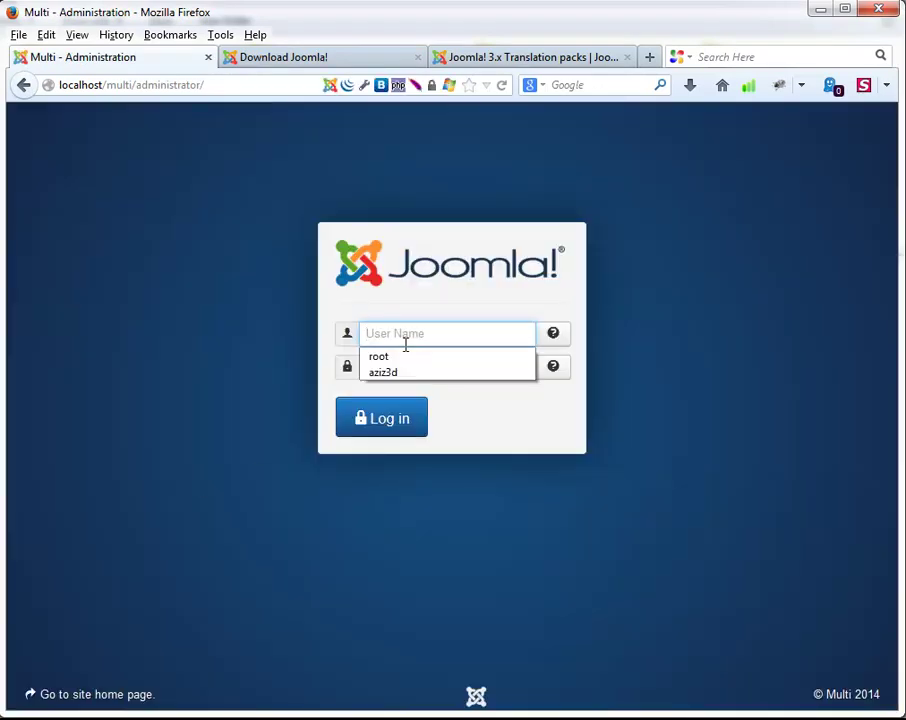
text(admin)
key(Tab)
text(*********)
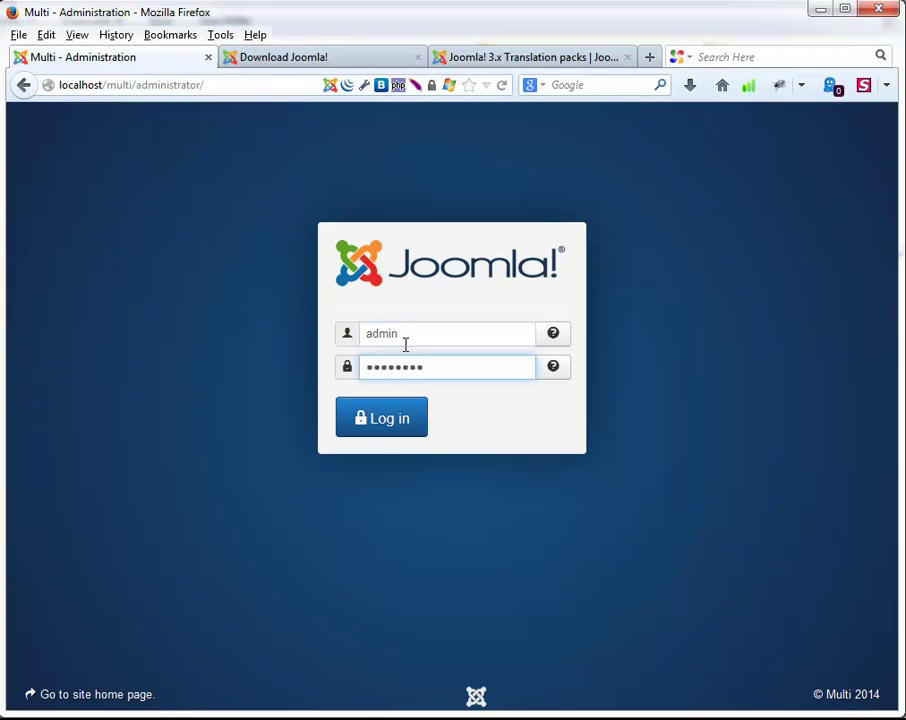
key(Return)
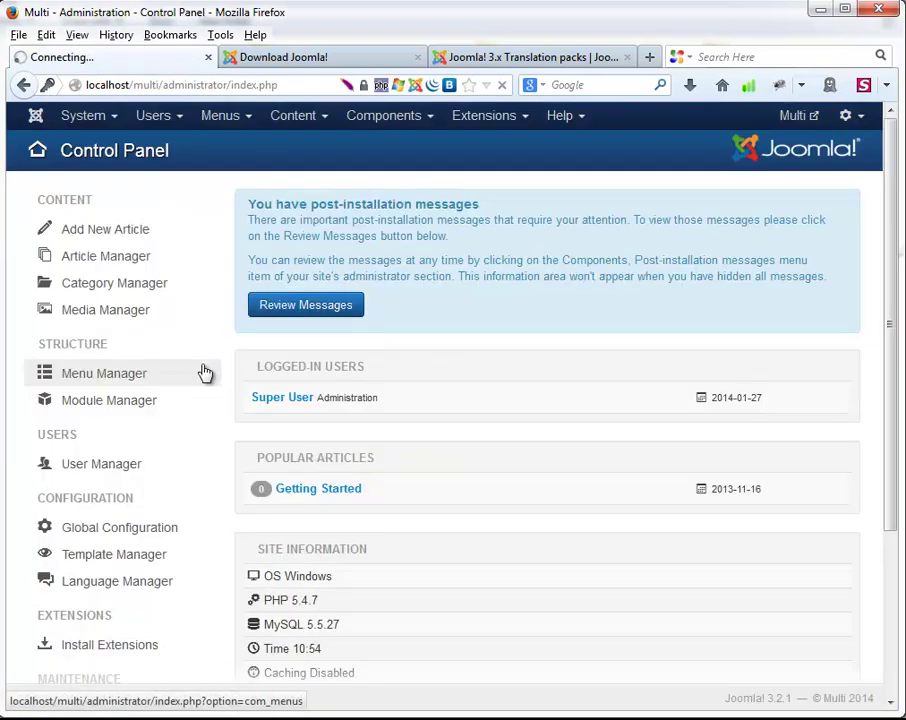
click(202, 371)
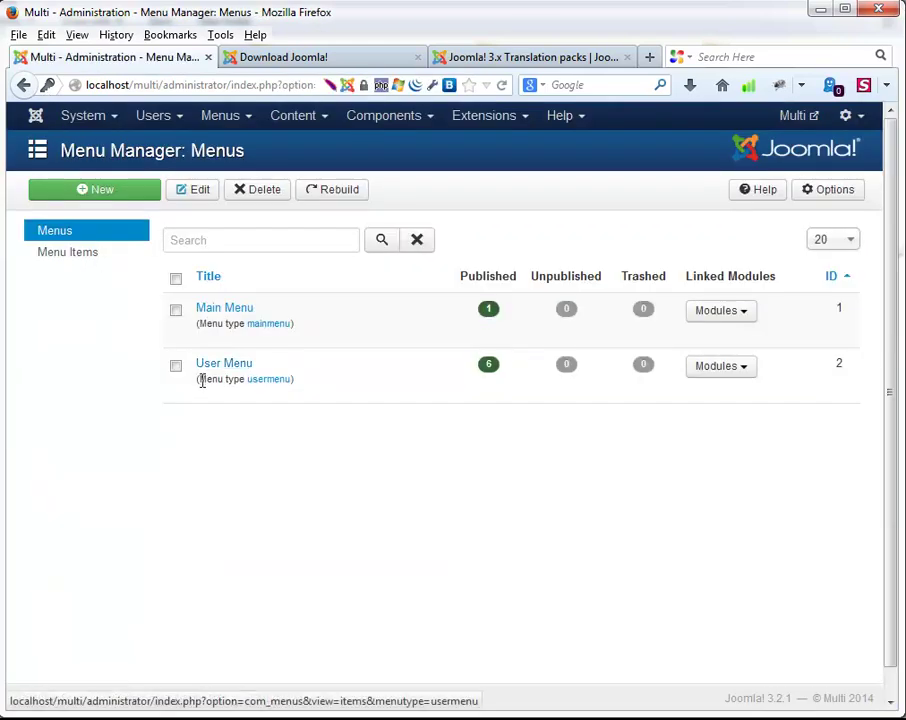
Go to the System Control Panel, then open Extensions to reach Content Languages.
click(80, 117)
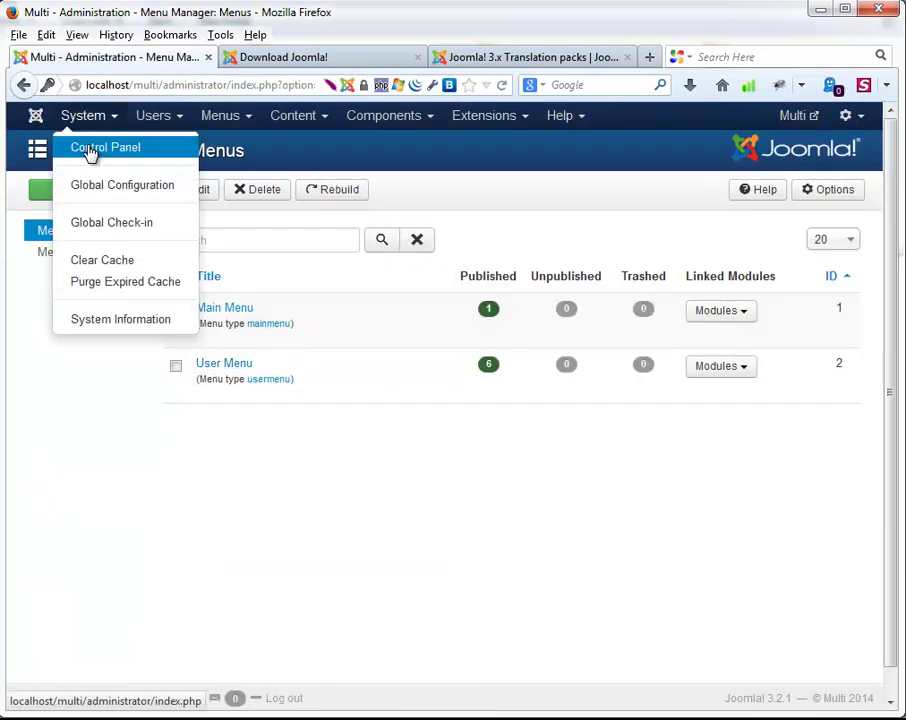
click(90, 150)
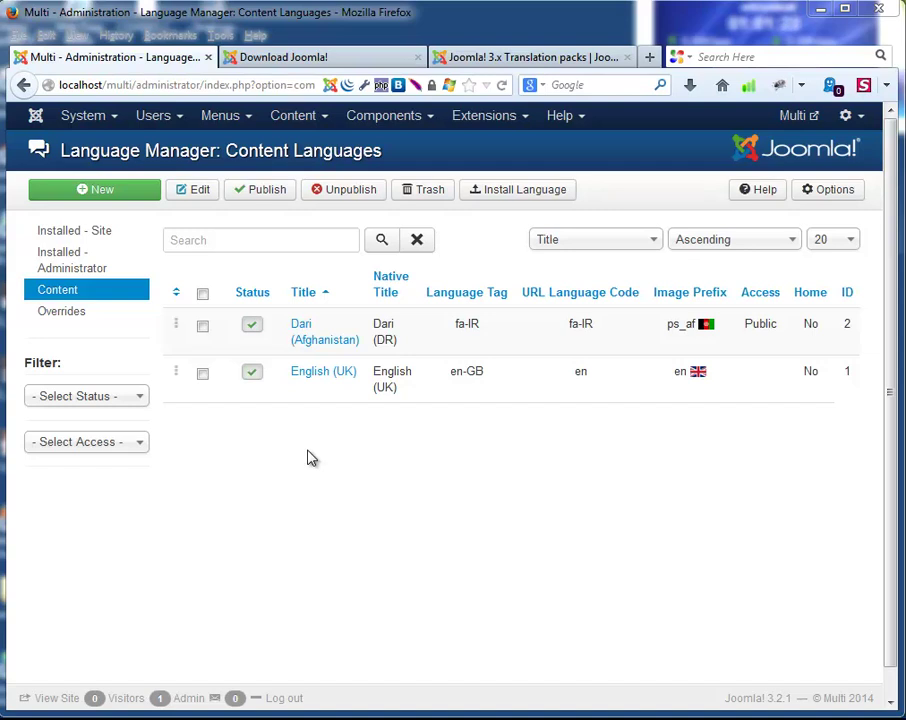
click(521, 120)
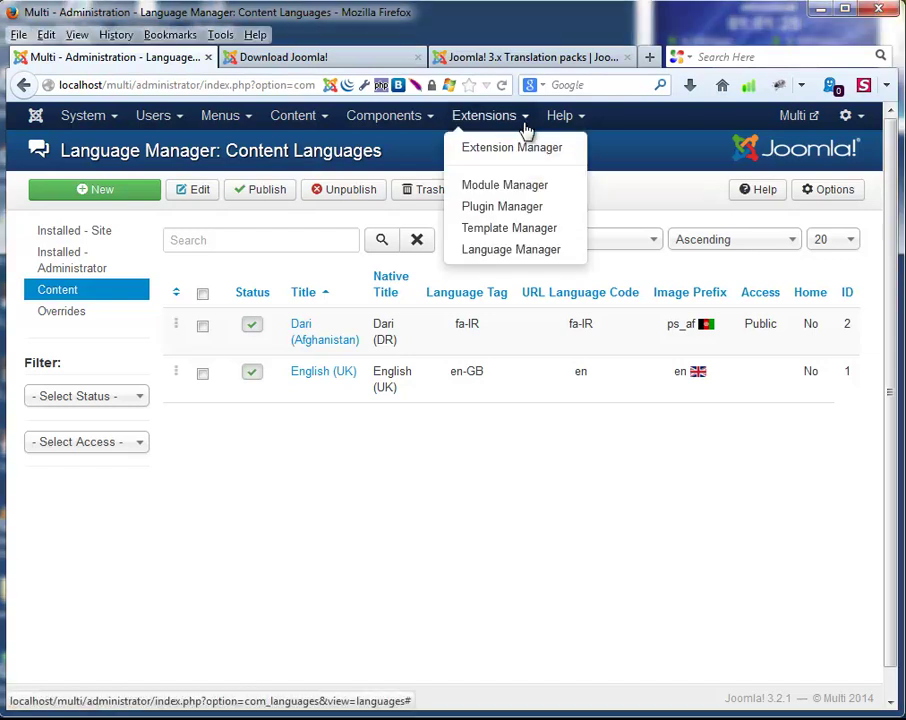
Open Plugin Manager, set the list limit to All, and open System - Language Filter.
click(513, 207)
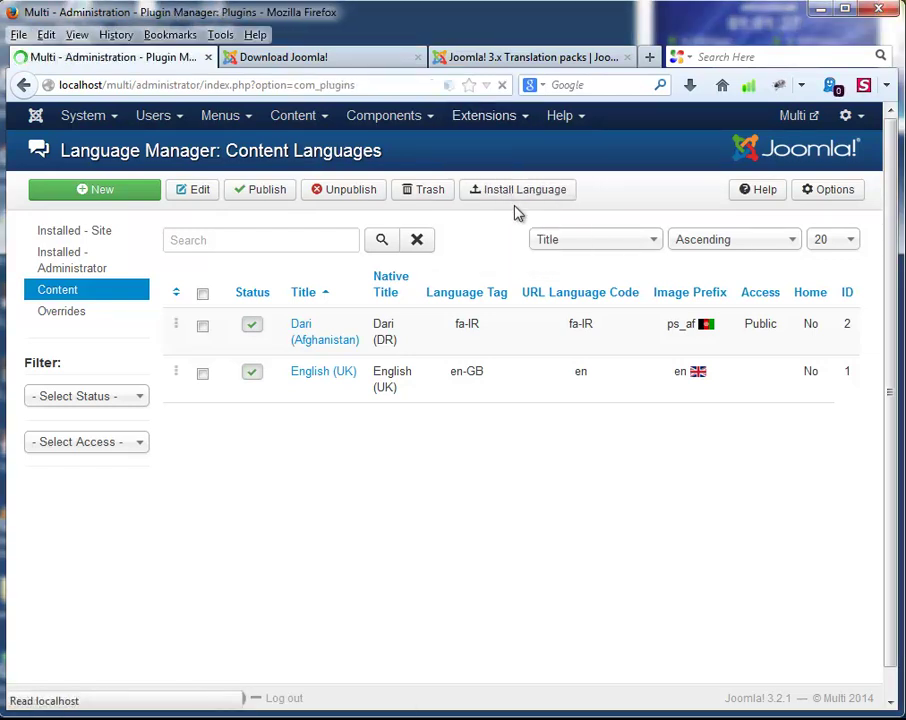
click(826, 240)
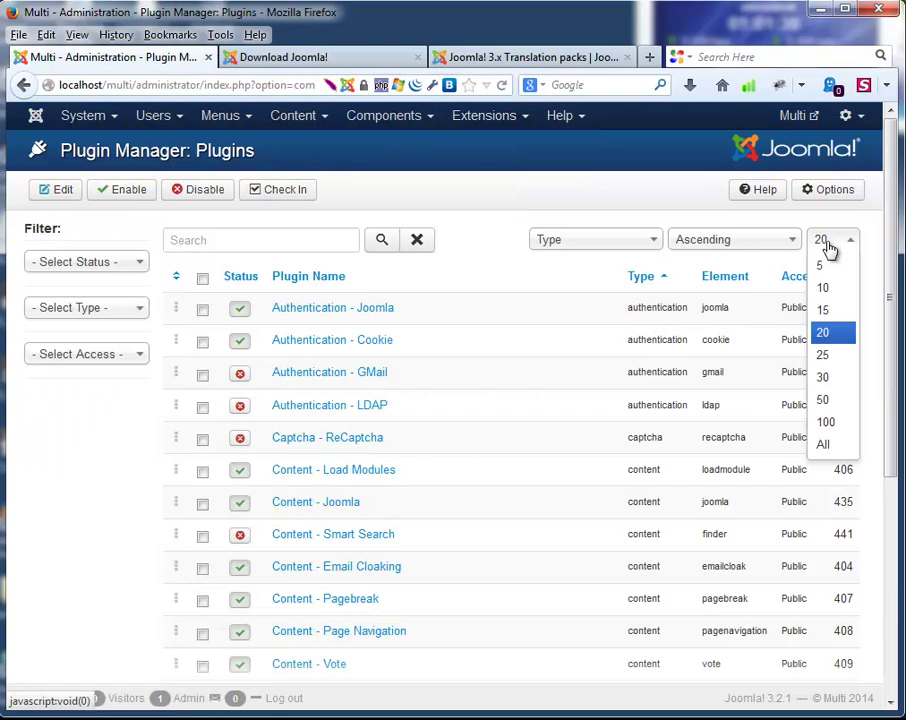
click(824, 445)
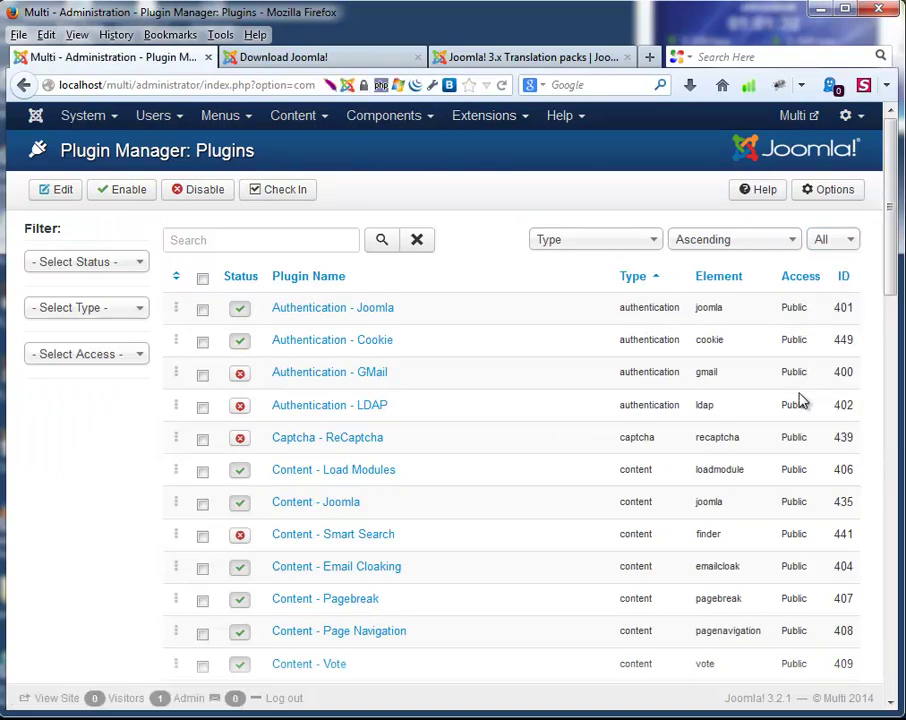
scroll(527, 369, down, 5)
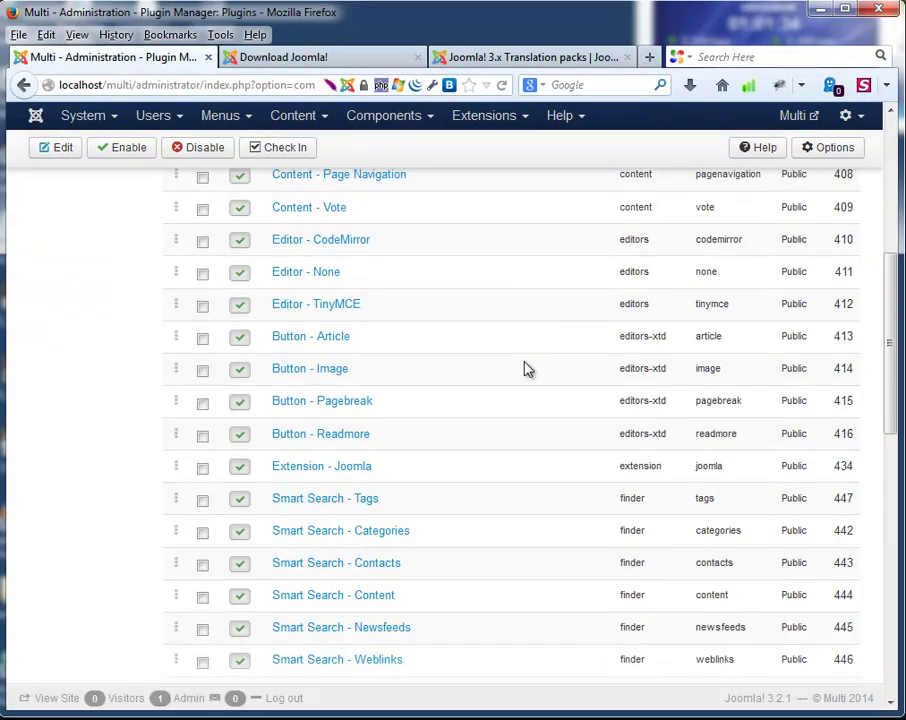
scroll(527, 369, down, 4)
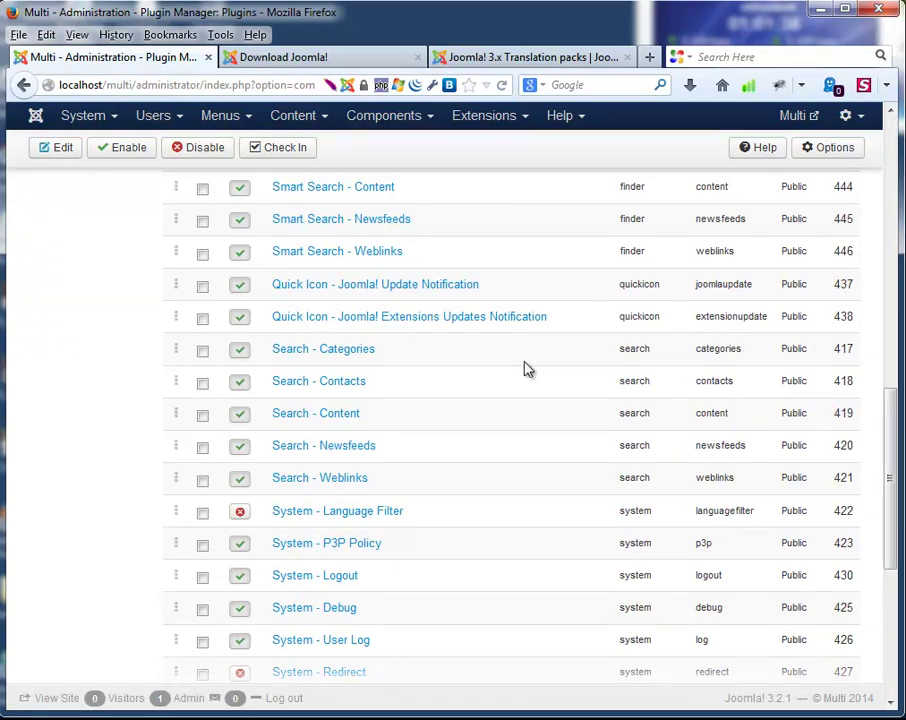
click(316, 515)
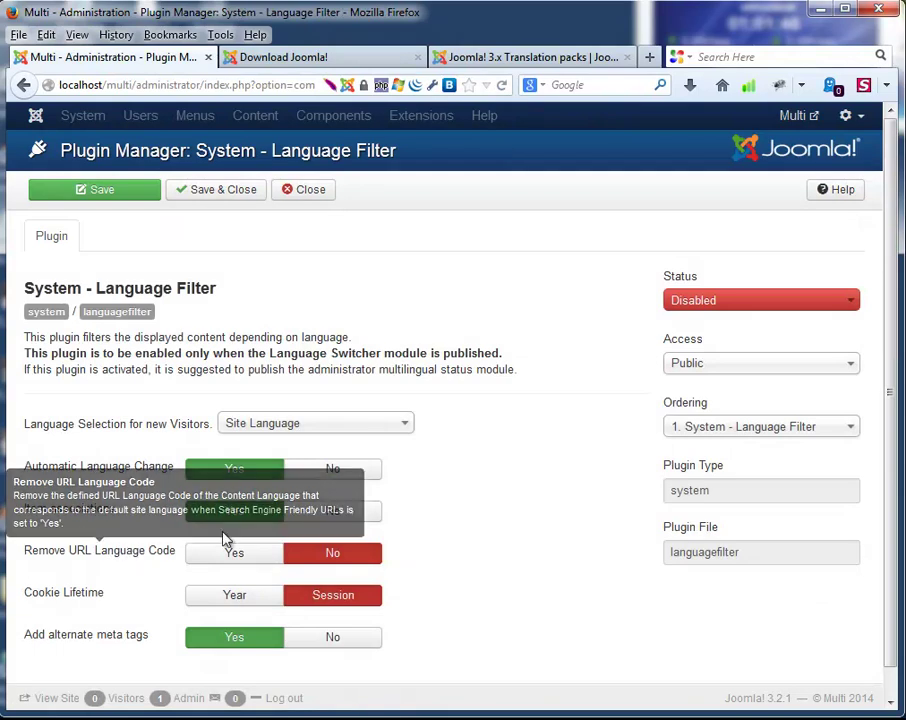
Enable the Language Filter plugin with URL language code removal turned on, then save and close.
click(712, 299)
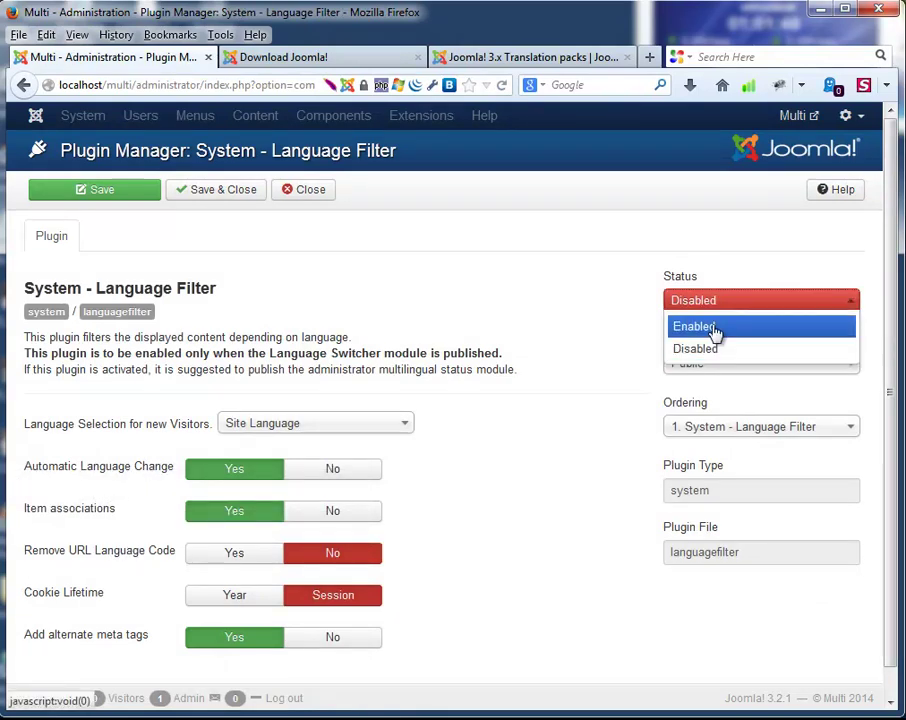
click(712, 329)
mouse_move(146, 556)
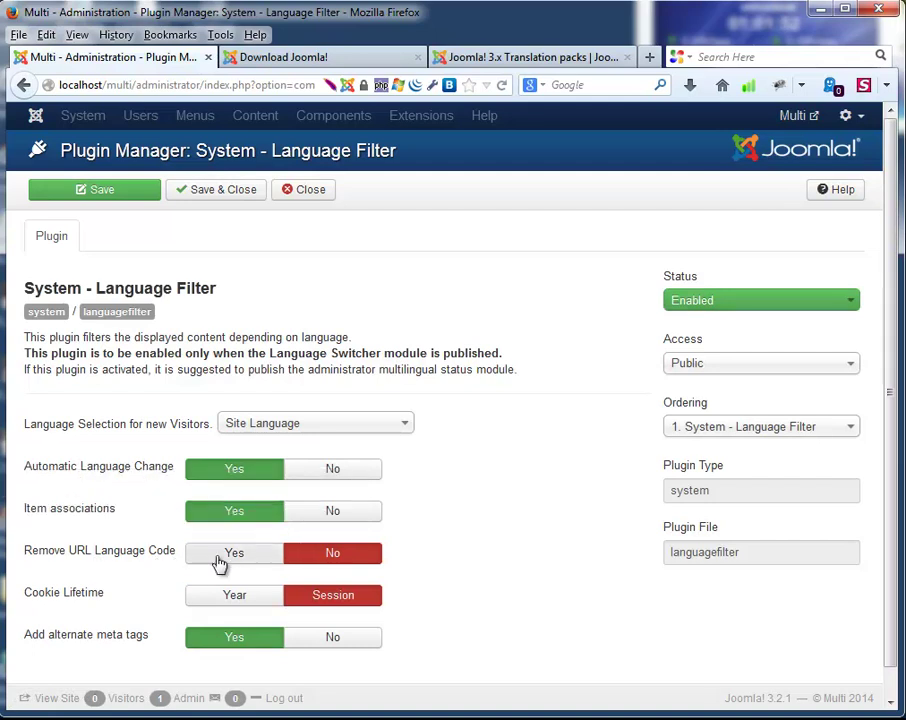
click(220, 558)
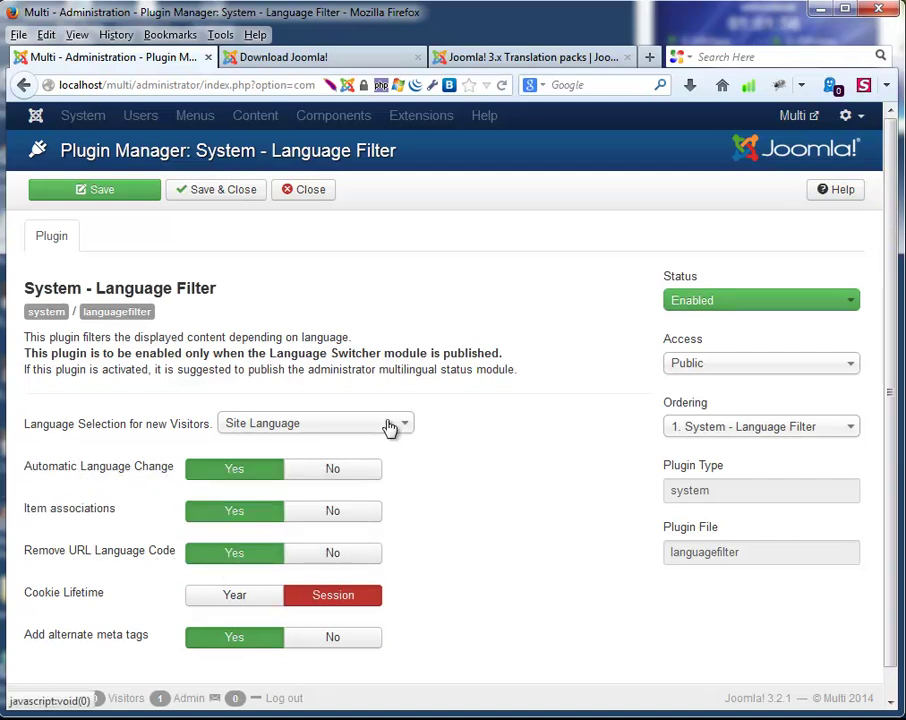
scroll(536, 497, down, 1)
scroll(536, 497, up, 1)
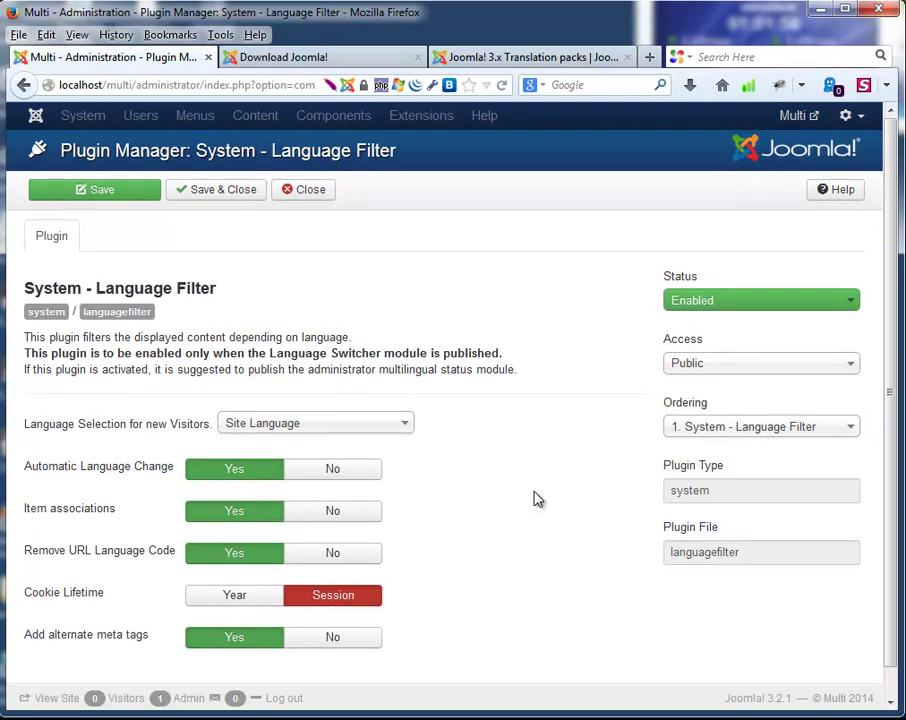
click(237, 195)
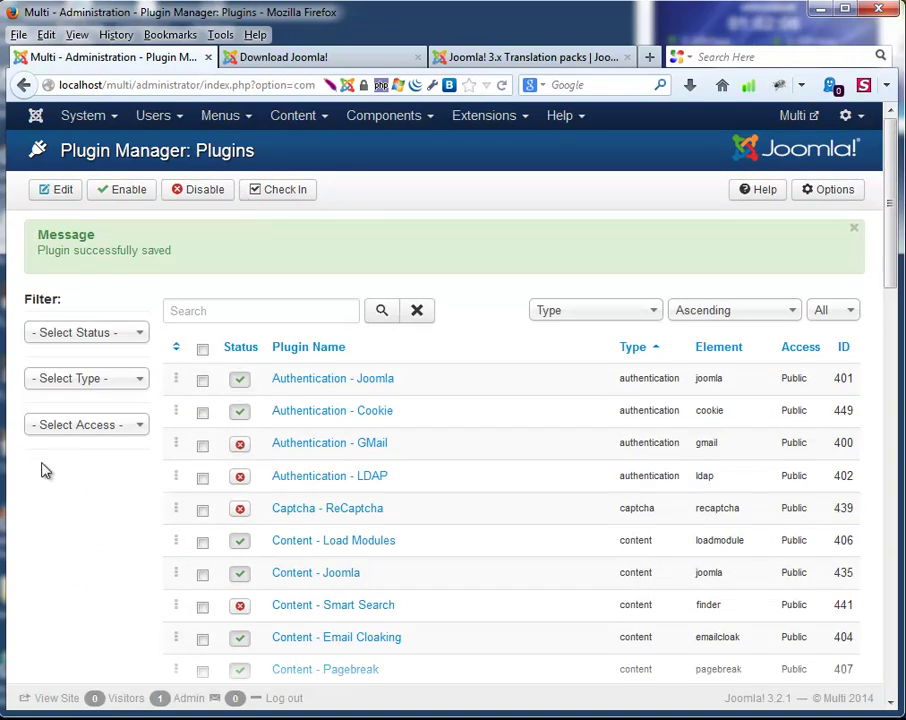
scroll(40, 441, down, 10)
scroll(100, 470, up, 10)
Start a new article category titled 'Dari Content'.
click(321, 124)
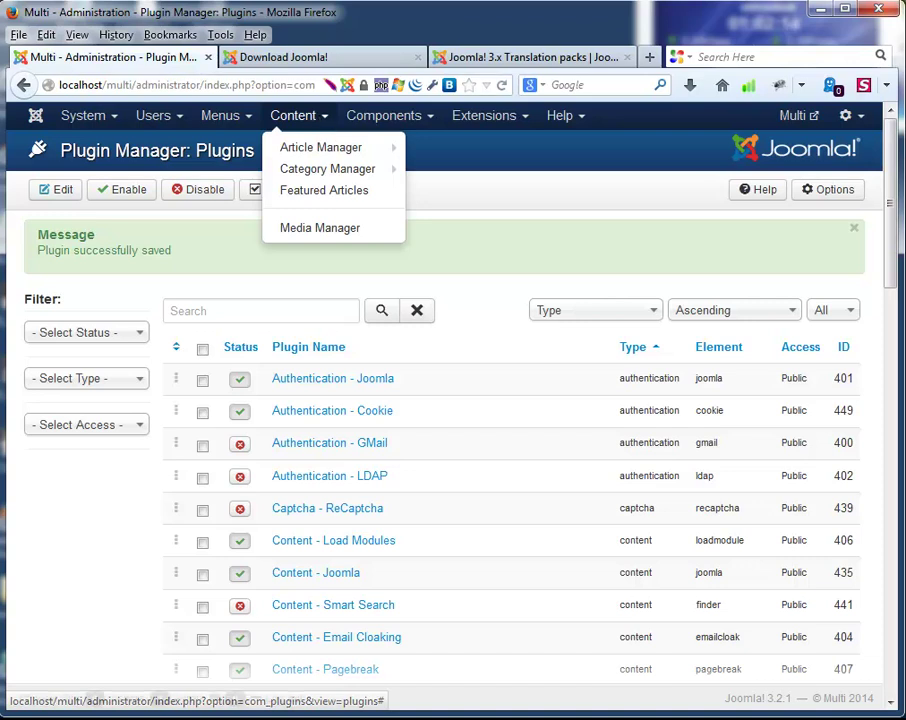
mouse_move(326, 176)
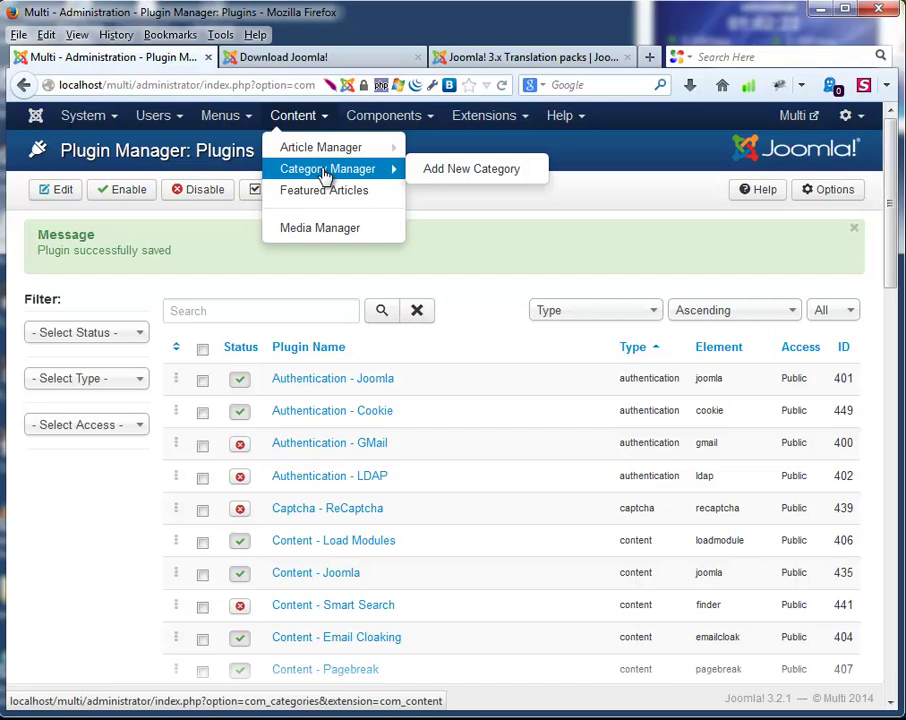
click(434, 172)
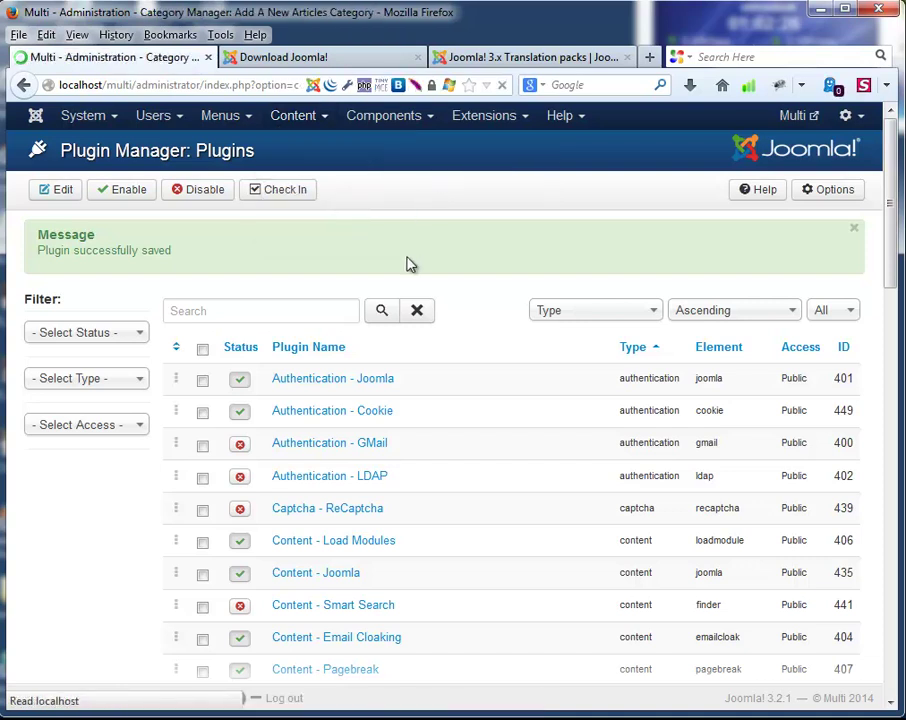
click(157, 239)
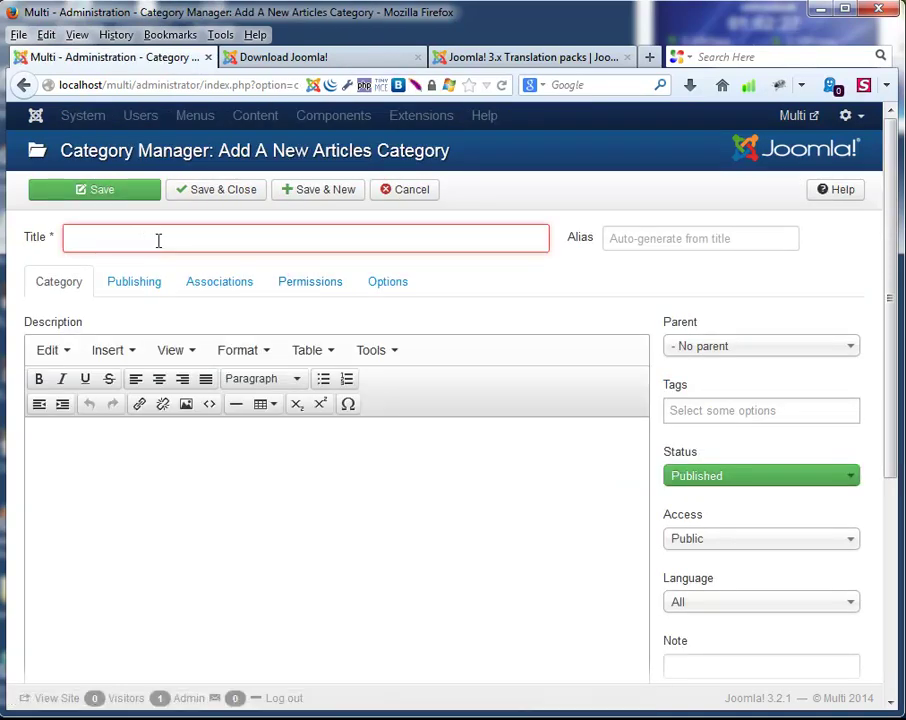
text(Dar)
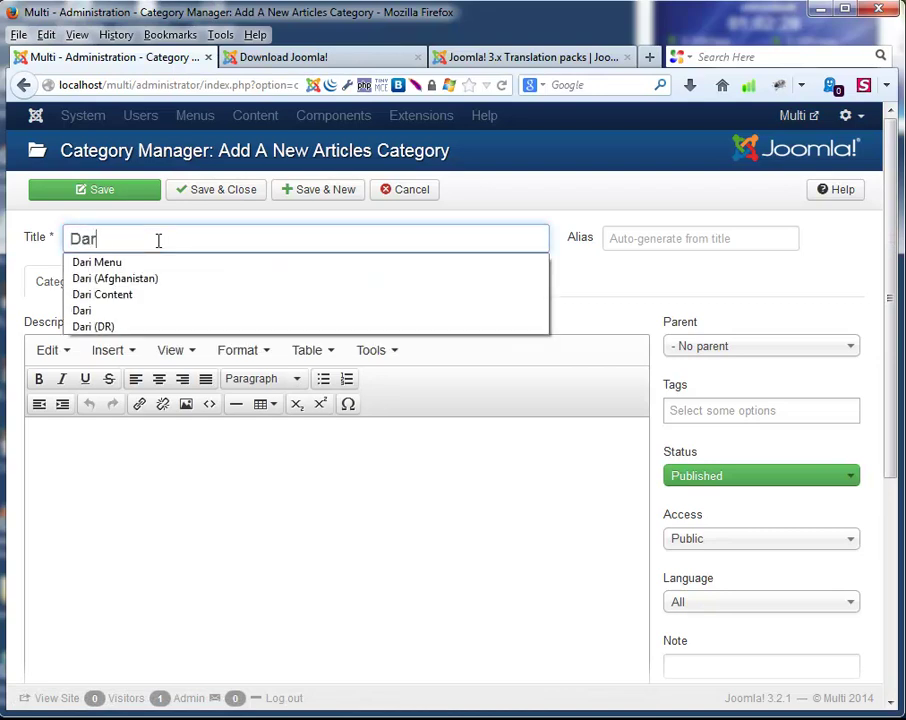
key(Down)
key(Down)
key(Down)
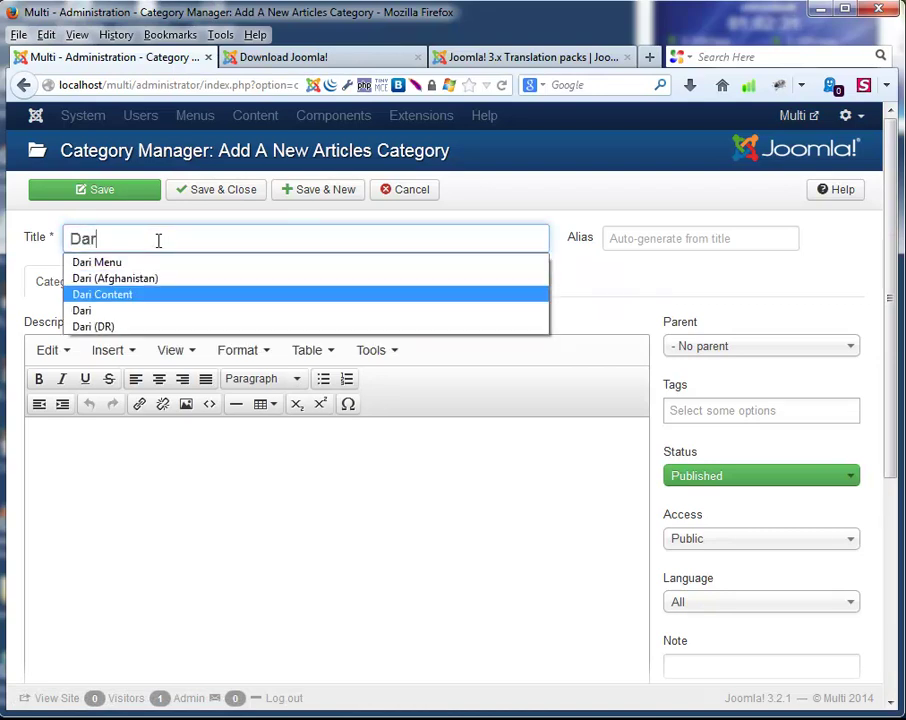
key(Return)
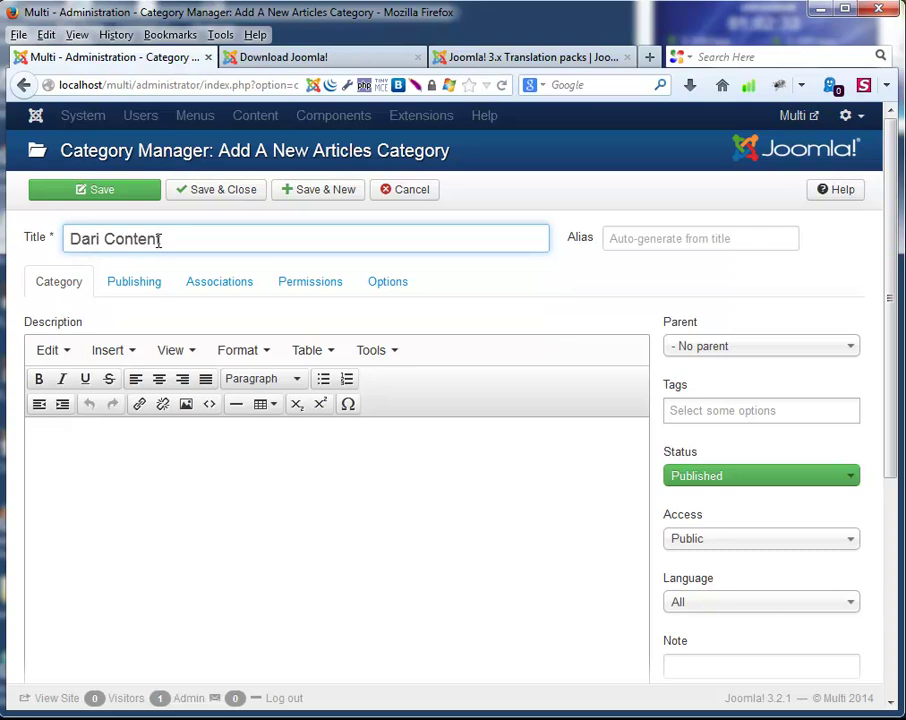
Set the category language to Dari (Afghanistan) and attempt Save & New, which fails on a duplicate alias.
click(707, 381)
scroll(720, 385, down, 3)
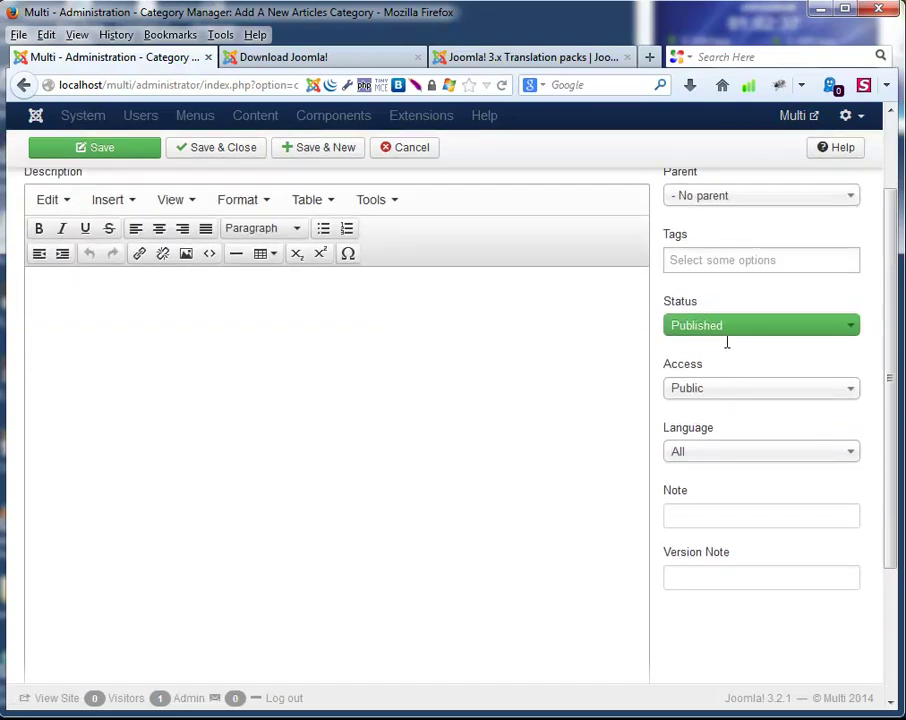
click(706, 453)
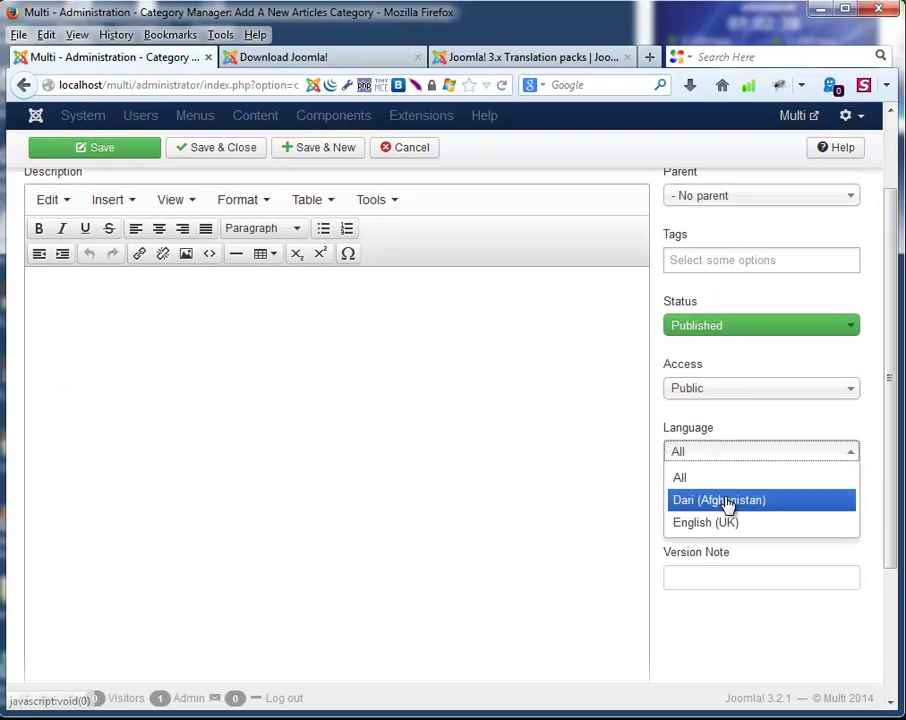
click(712, 501)
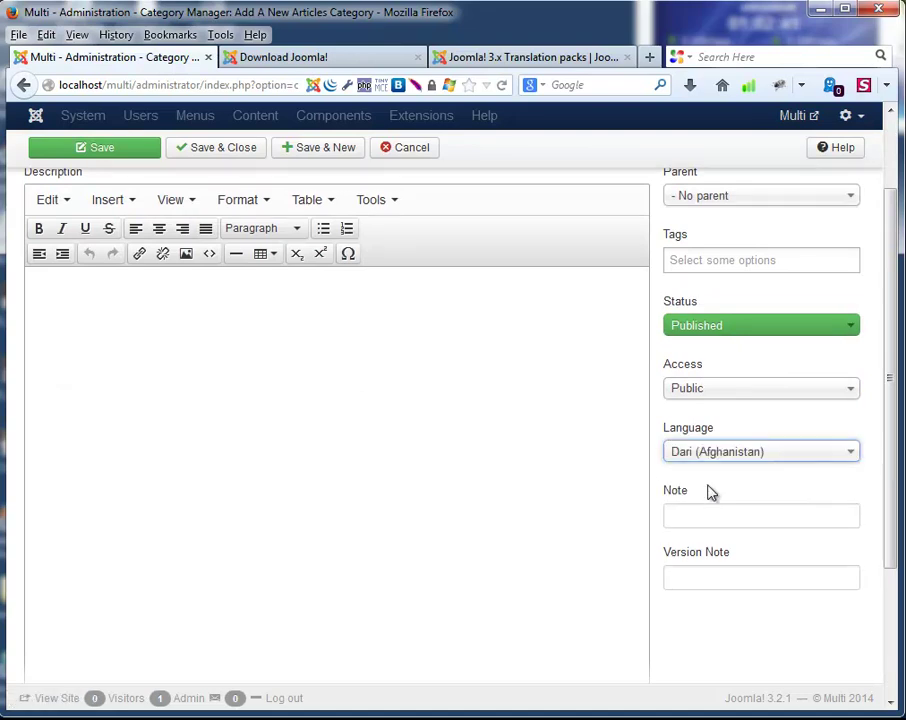
scroll(396, 445, up, 3)
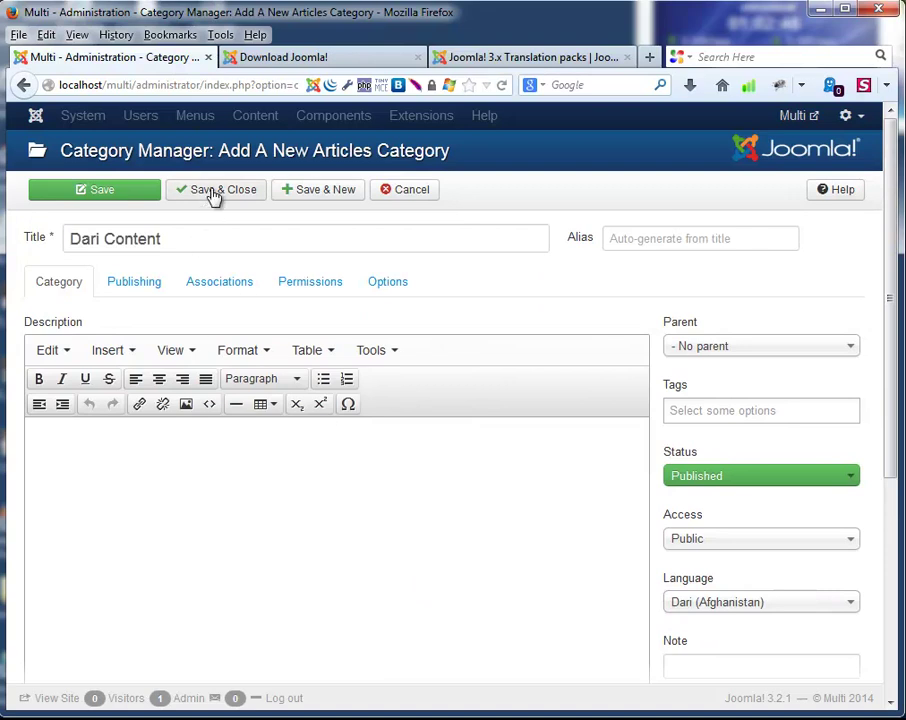
click(310, 189)
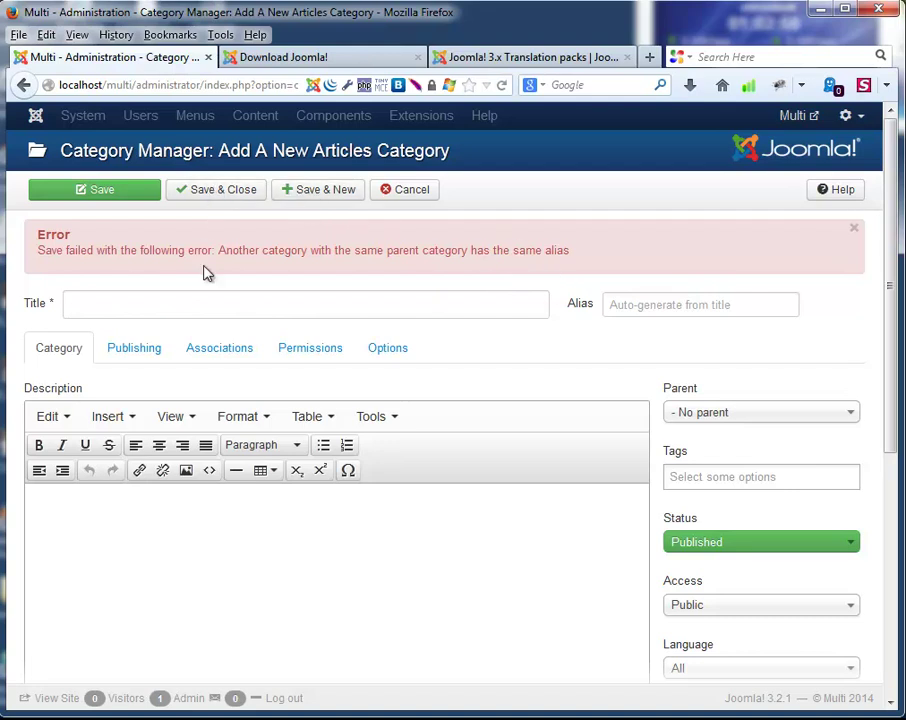
Cancel the failed form and begin a fresh category titled 'Dari Content'.
click(392, 192)
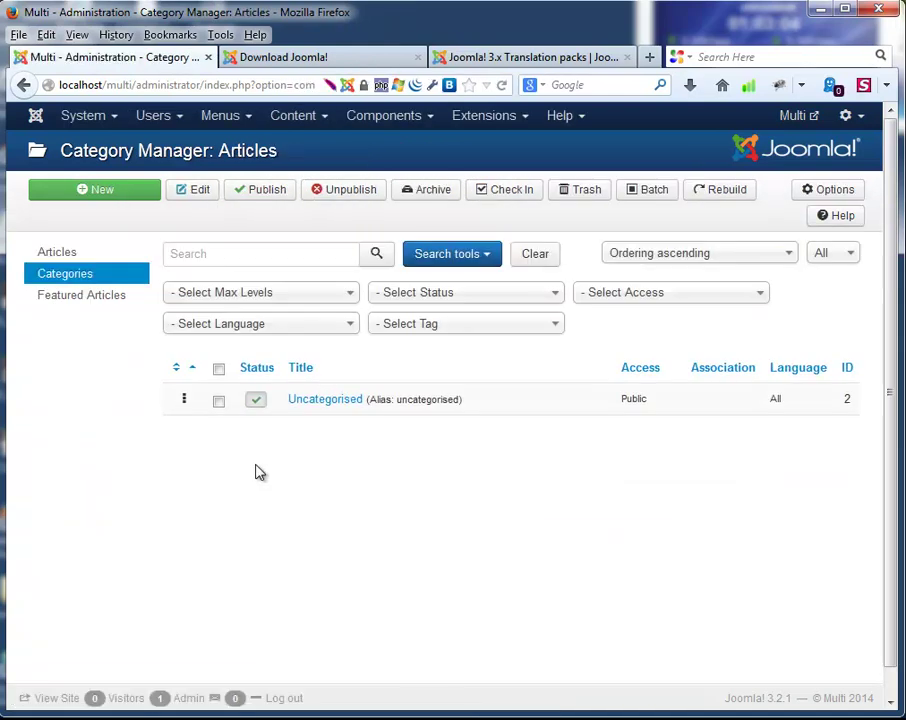
click(95, 188)
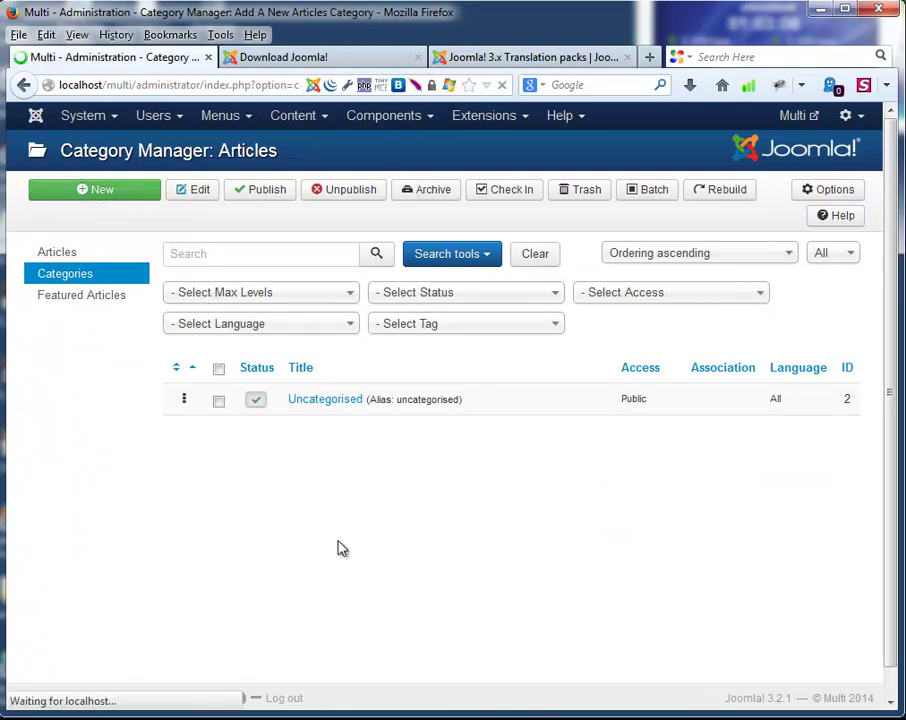
click(133, 240)
click(135, 242)
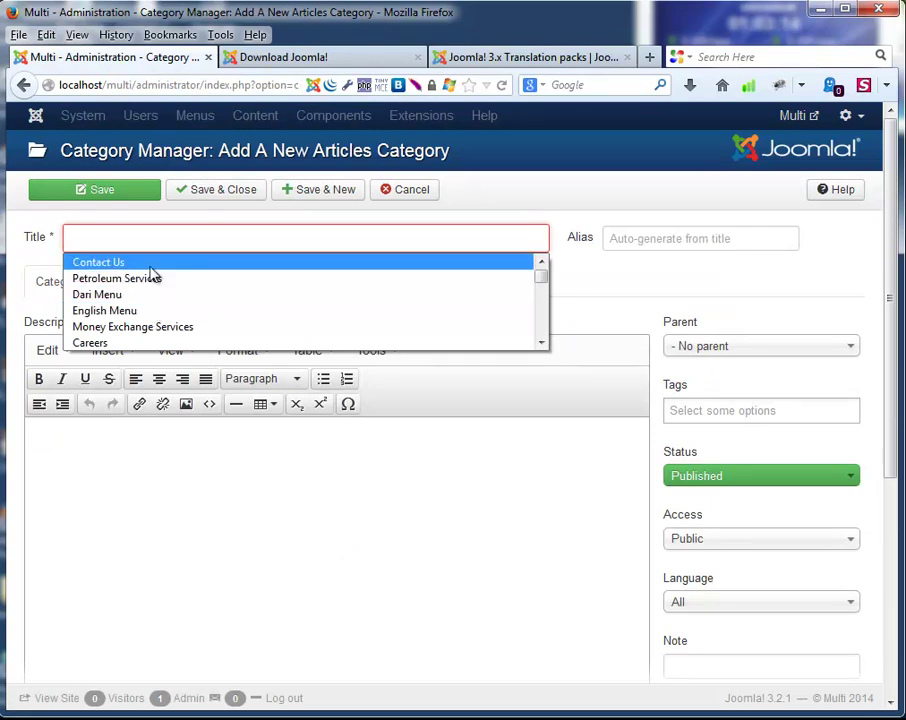
text(dari)
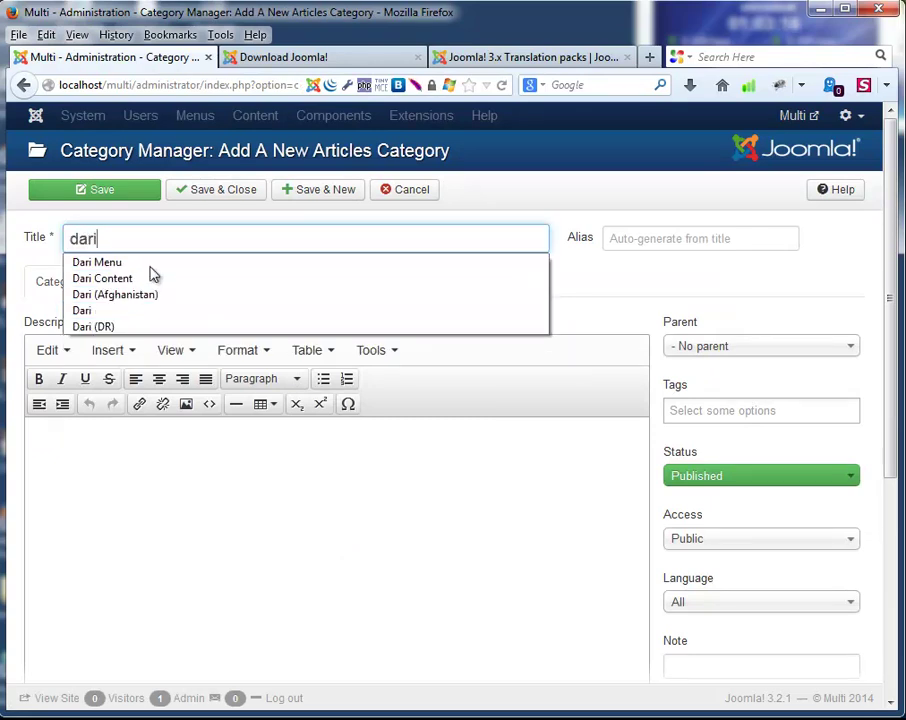
click(150, 278)
drag(180, 236, 52, 236)
key(ctrl+c)
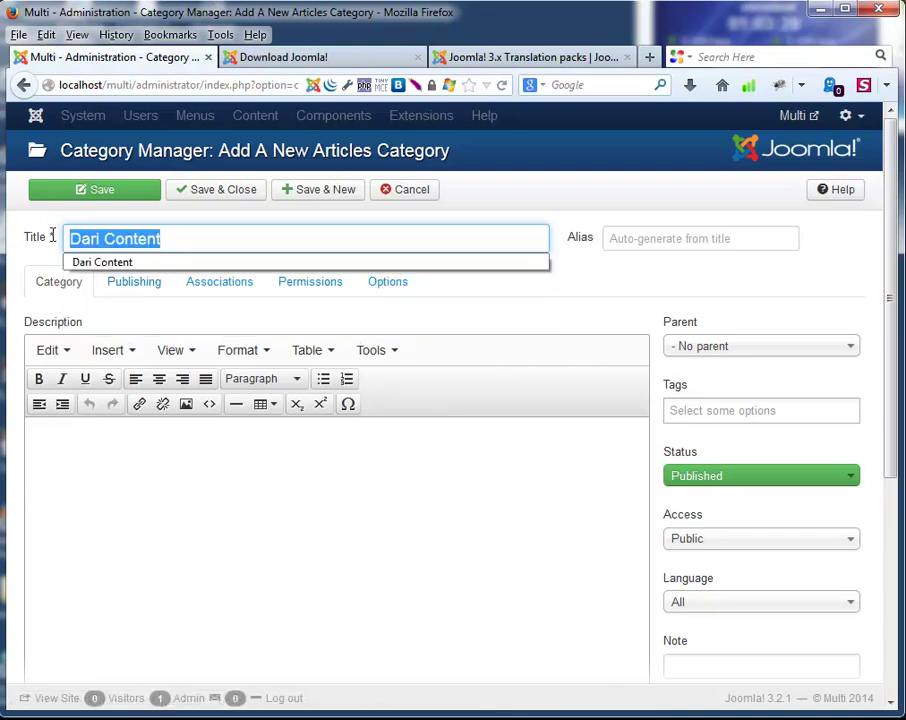
Give the category alias Dari1 and language Dari (Afghanistan), then Save & New.
click(677, 239)
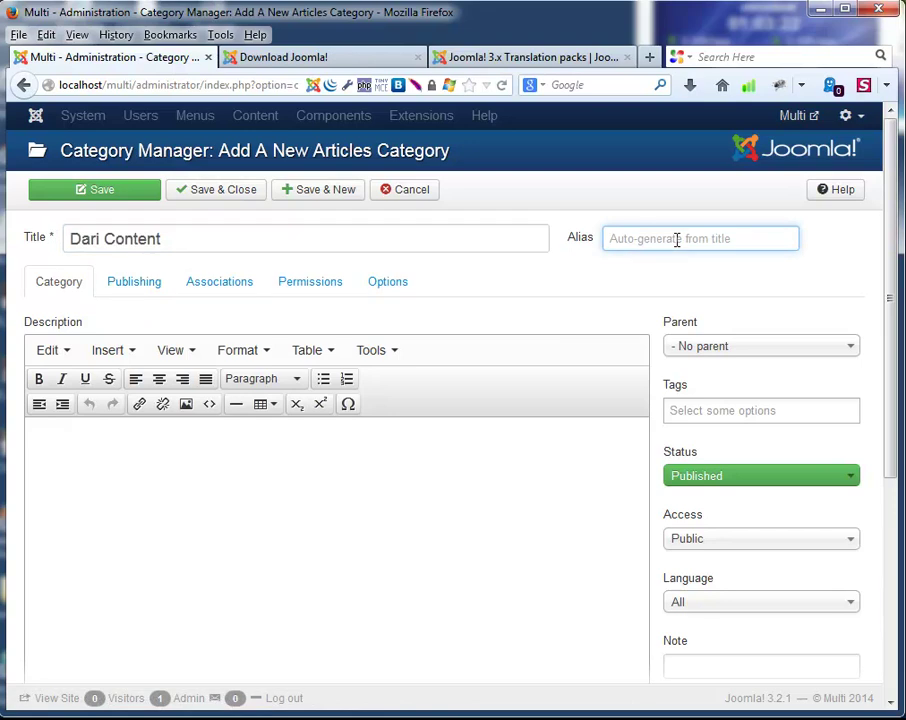
key(ctrl+v)
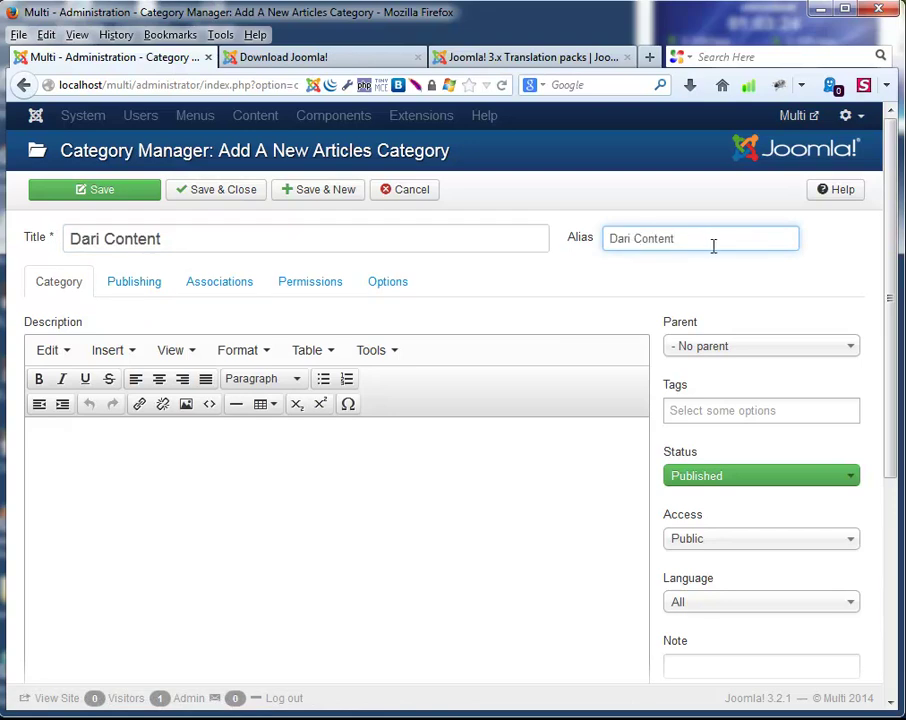
key(BackSpace)
key(BackSpace)
key(BackSpace)
click(497, 537)
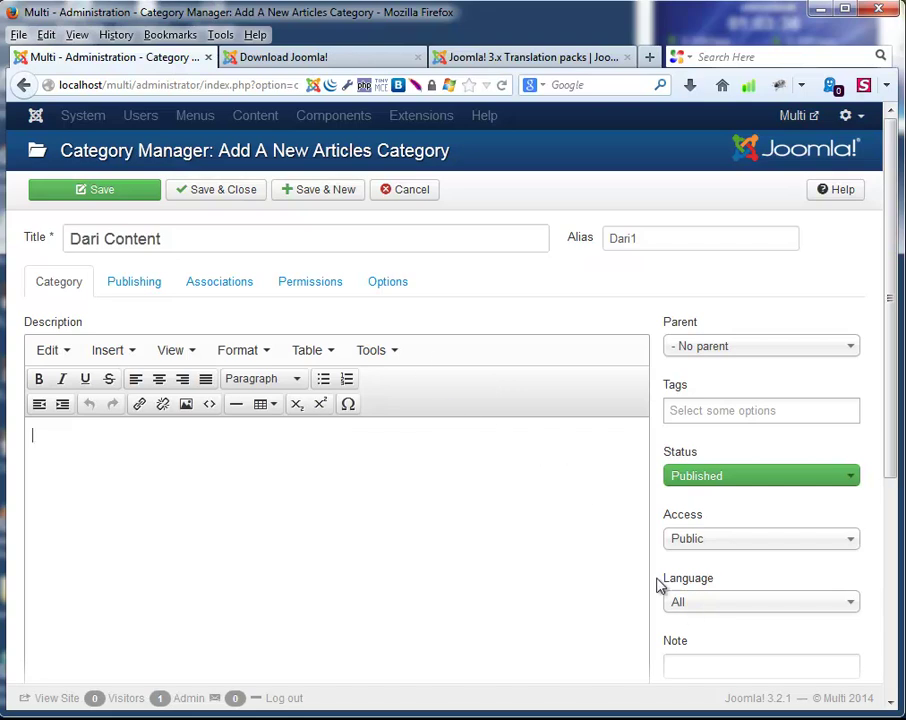
click(686, 610)
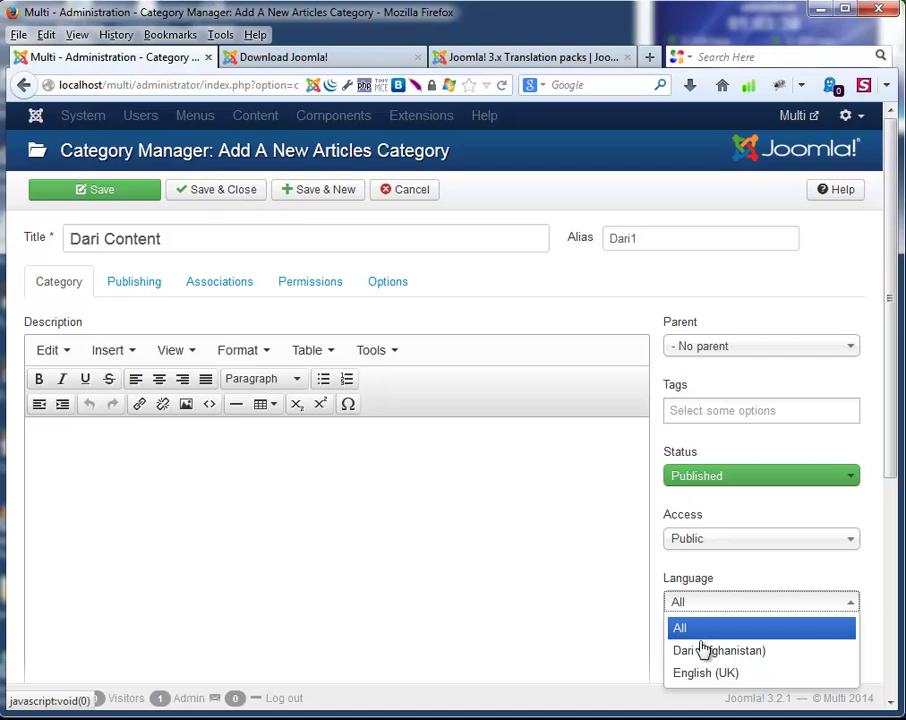
click(705, 651)
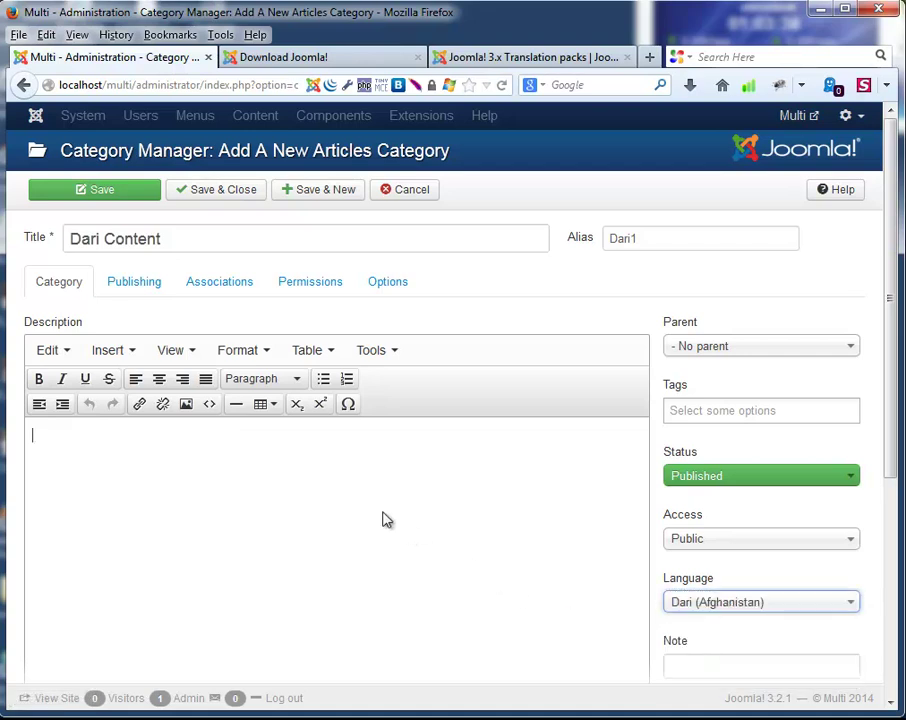
click(322, 194)
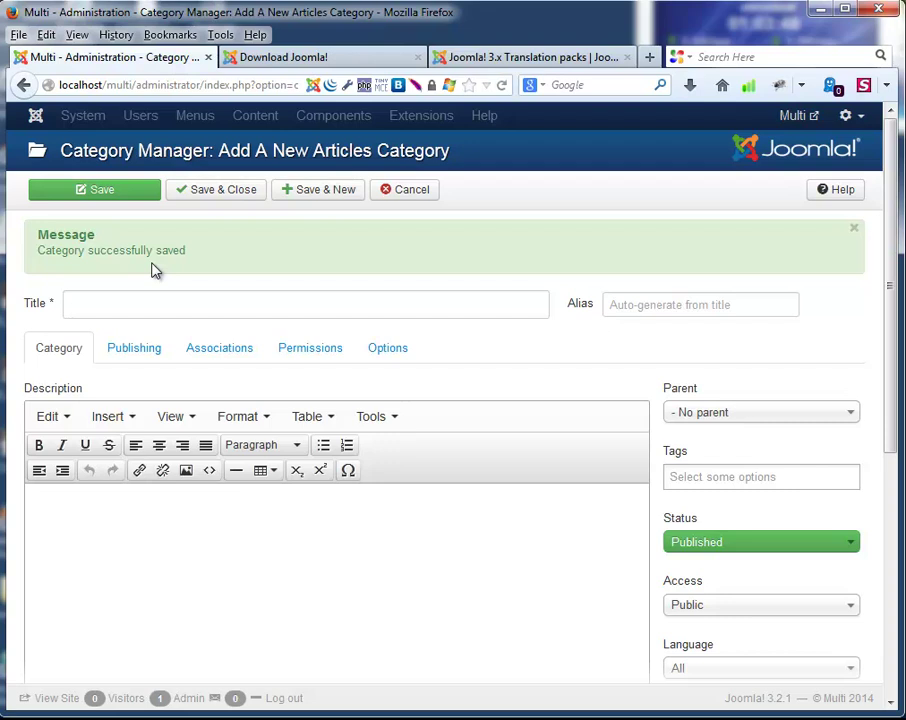
Title the next category 'English Content' with language English (UK).
click(148, 302)
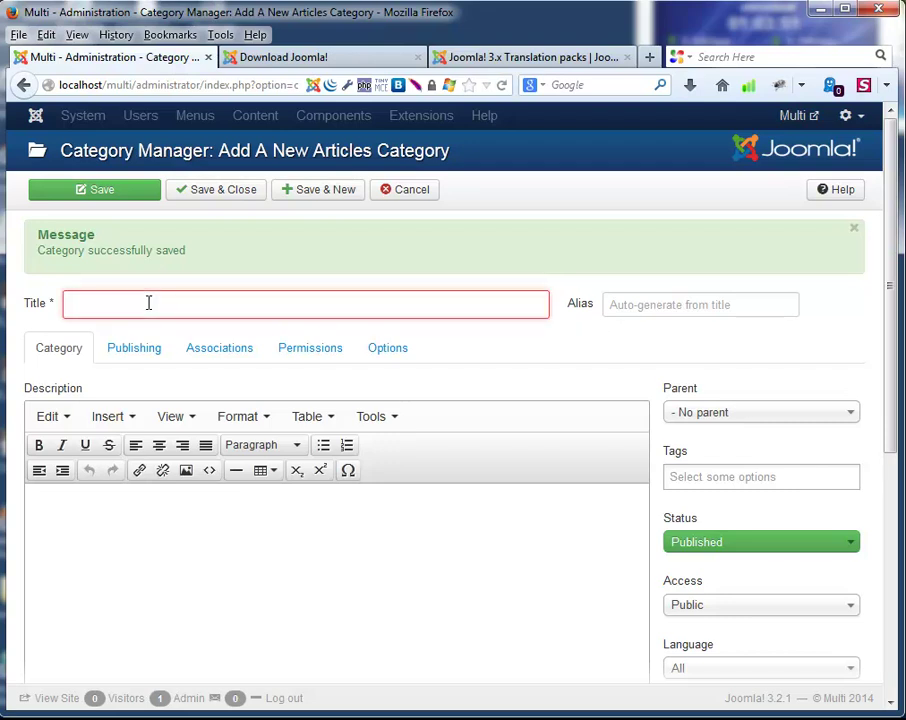
text(Eng)
key(Down)
key(Down)
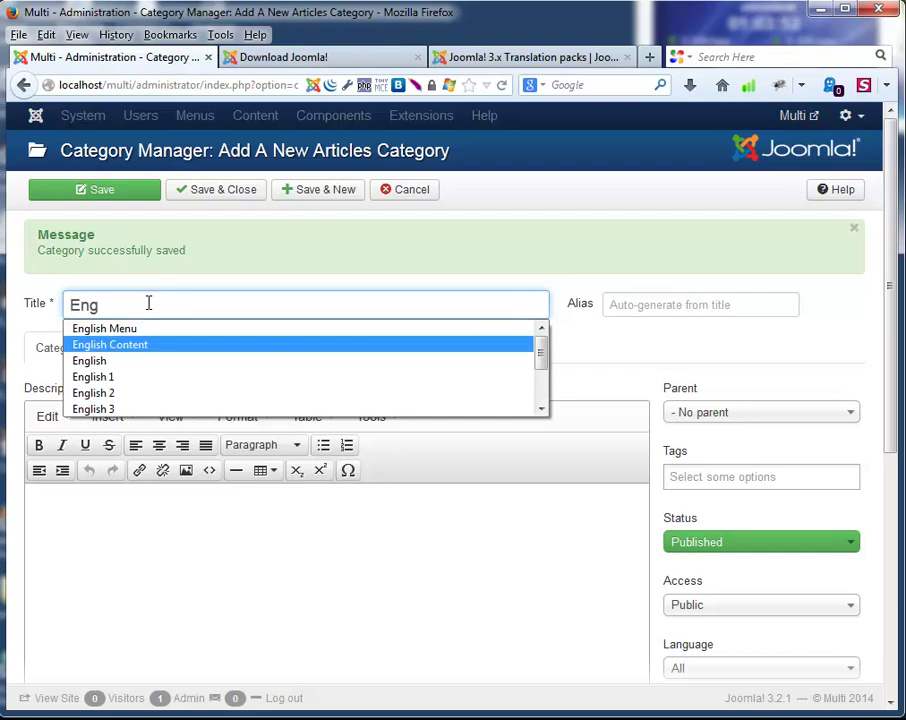
key(Return)
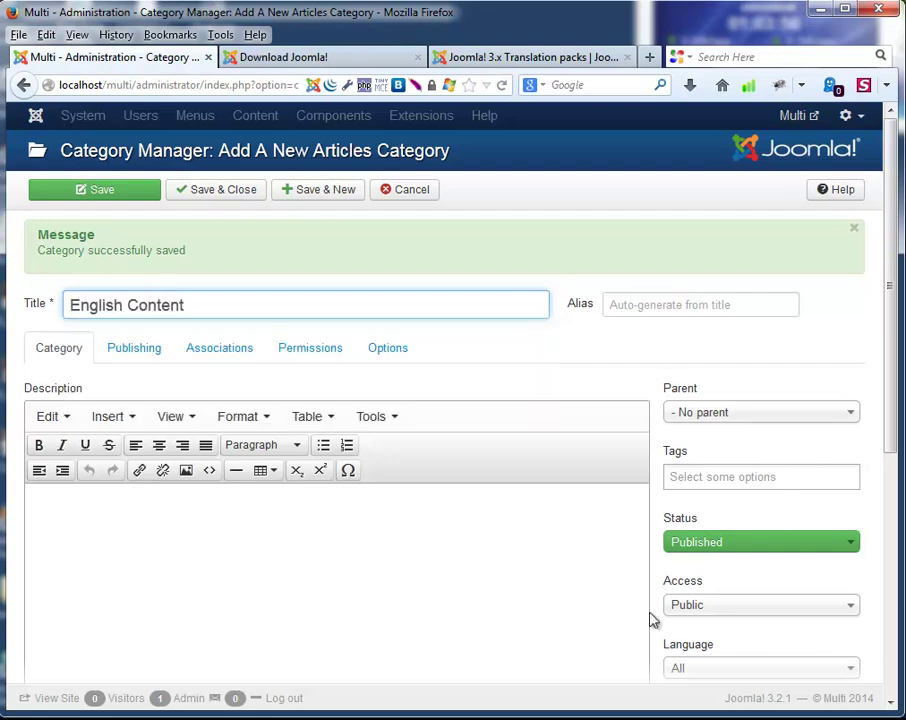
scroll(670, 608, down, 4)
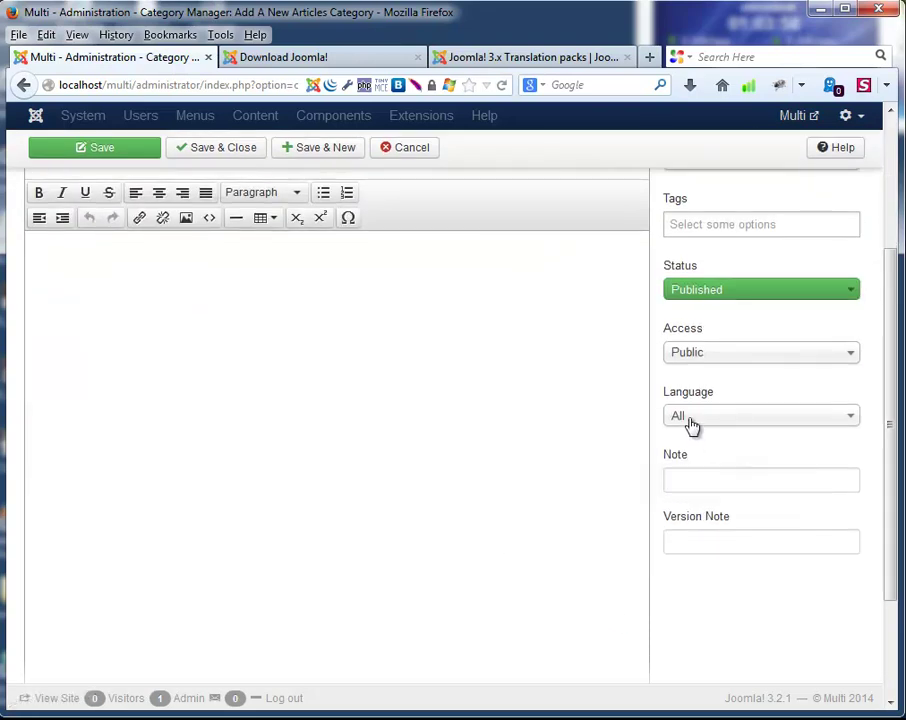
click(689, 418)
click(707, 492)
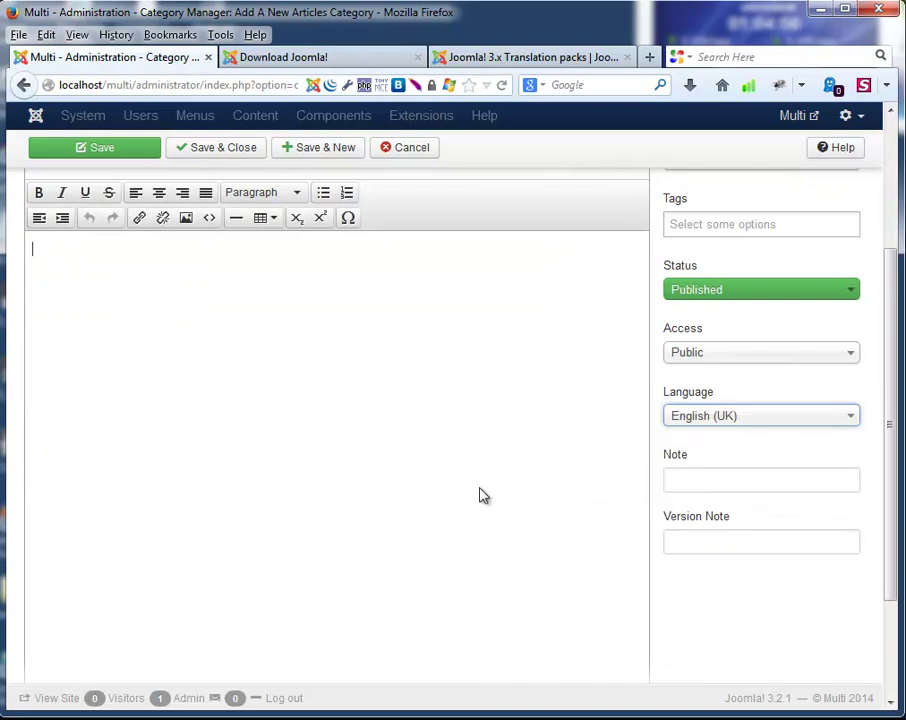
click(481, 492)
scroll(480, 488, up, 5)
Set the category alias to english1 and save and close it.
click(651, 300)
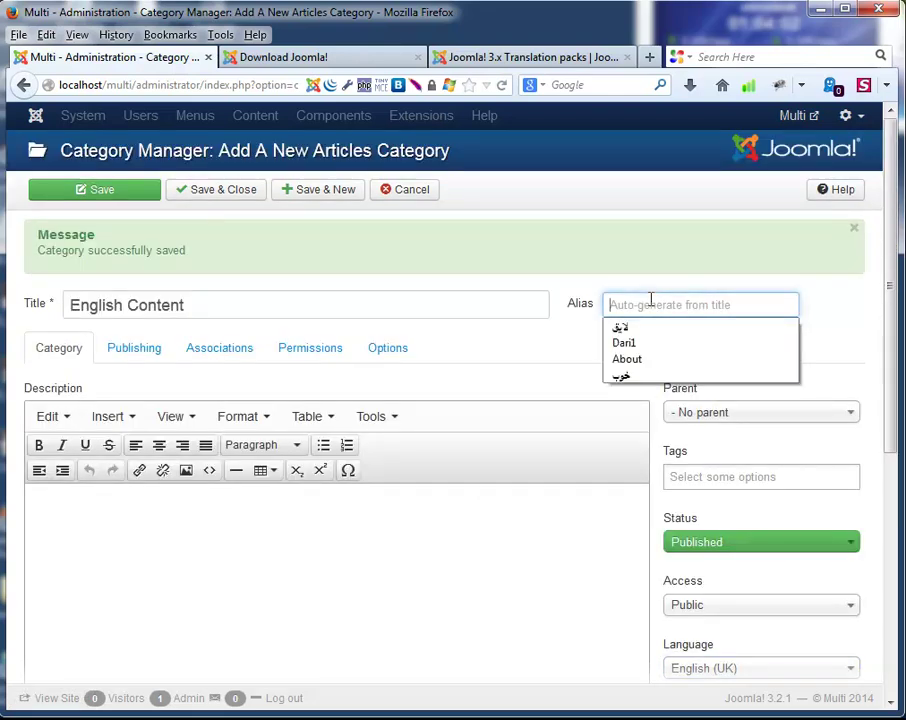
key(Escape)
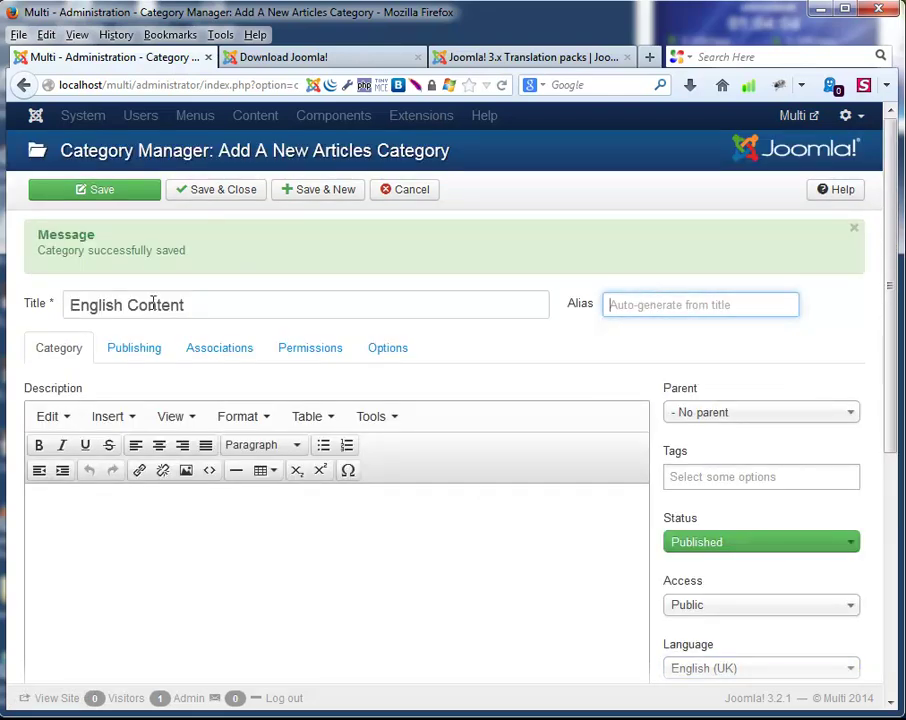
double_click(110, 305)
key(ctrl+c)
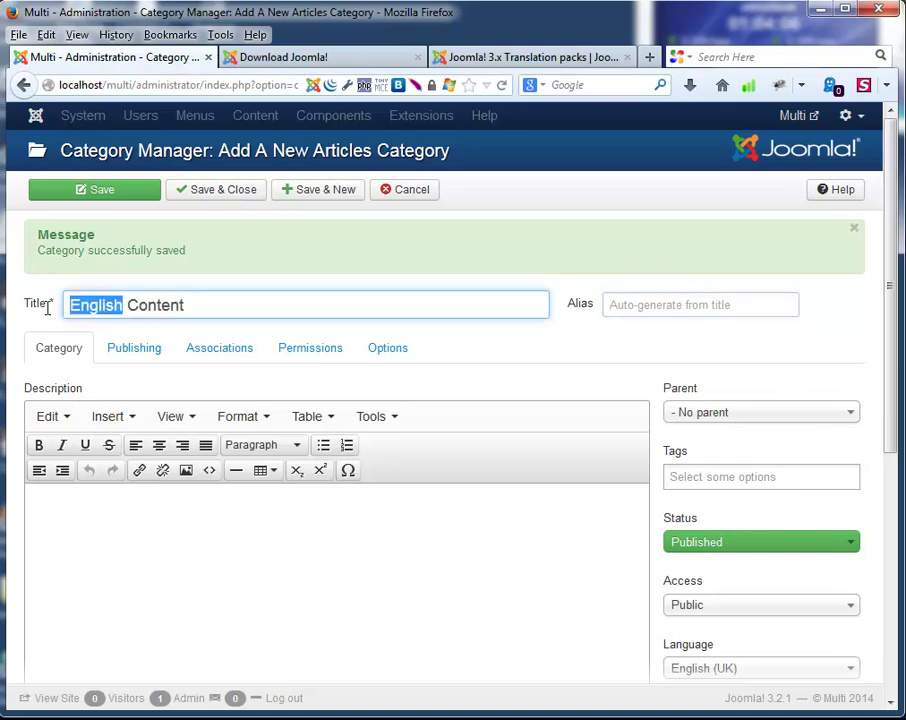
click(665, 310)
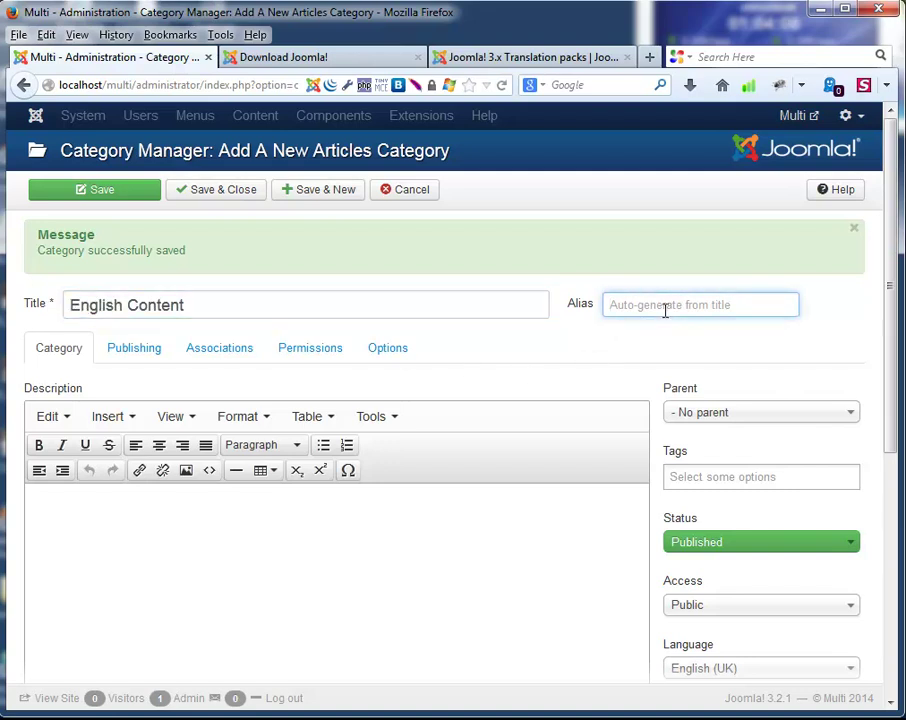
key(ctrl+v)
text(1)
click(212, 192)
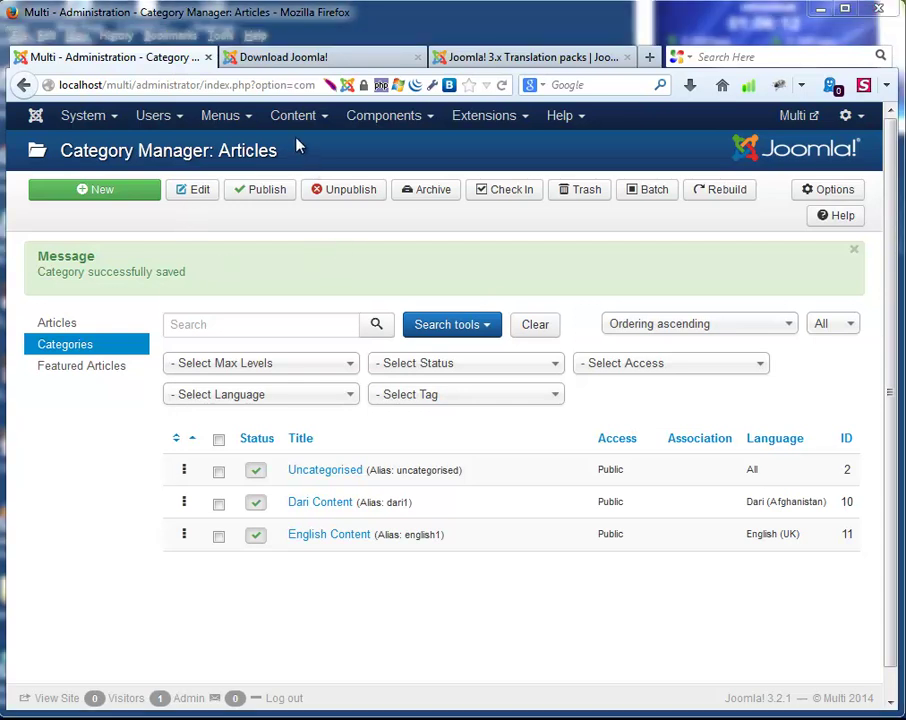
Open a blank Add New Article form from the Content menu.
click(314, 117)
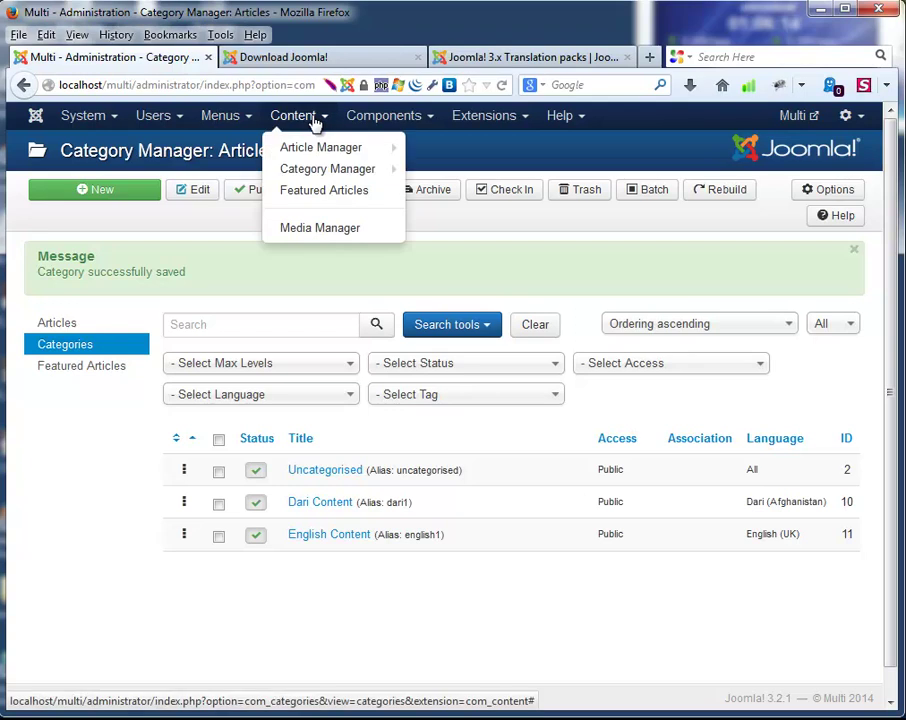
mouse_move(330, 147)
click(433, 146)
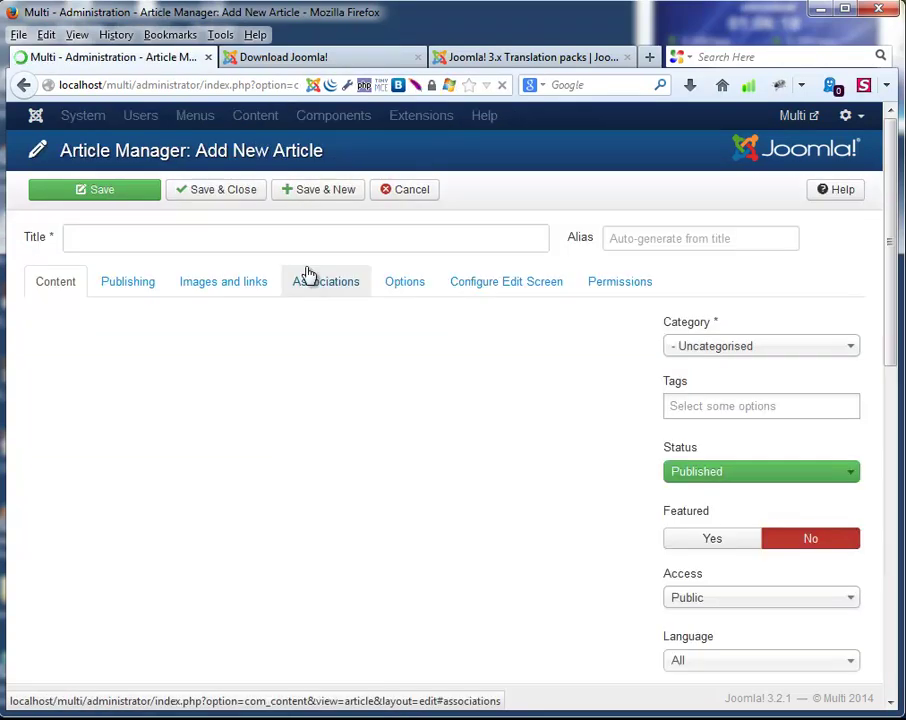
Paste the Persian paragraph into the article body and right-align it.
click(119, 241)
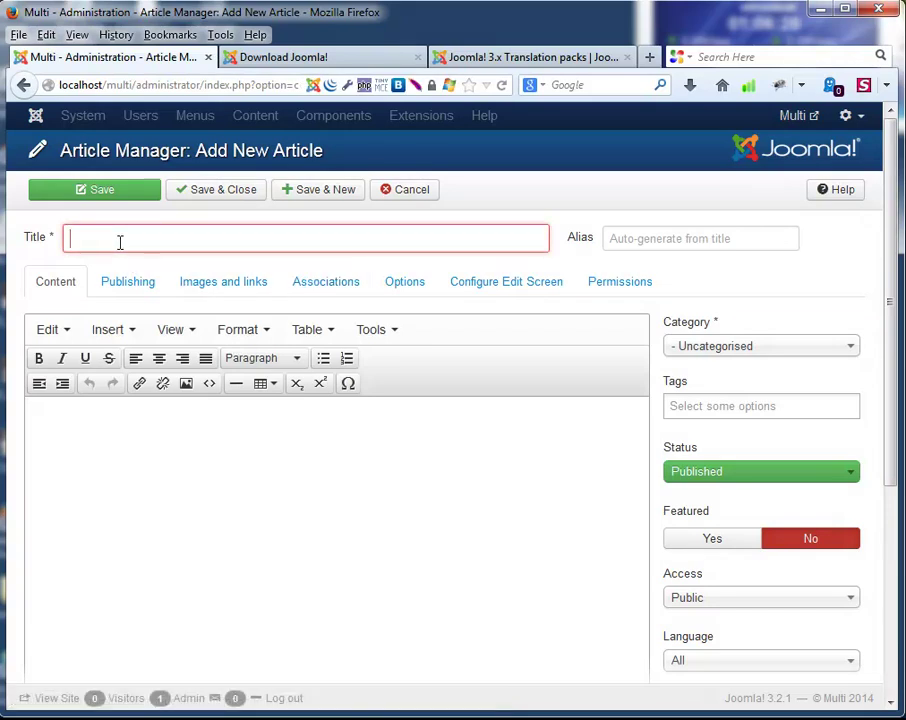
text(Da)
key(BackSpace)
key(BackSpace)
click(125, 556)
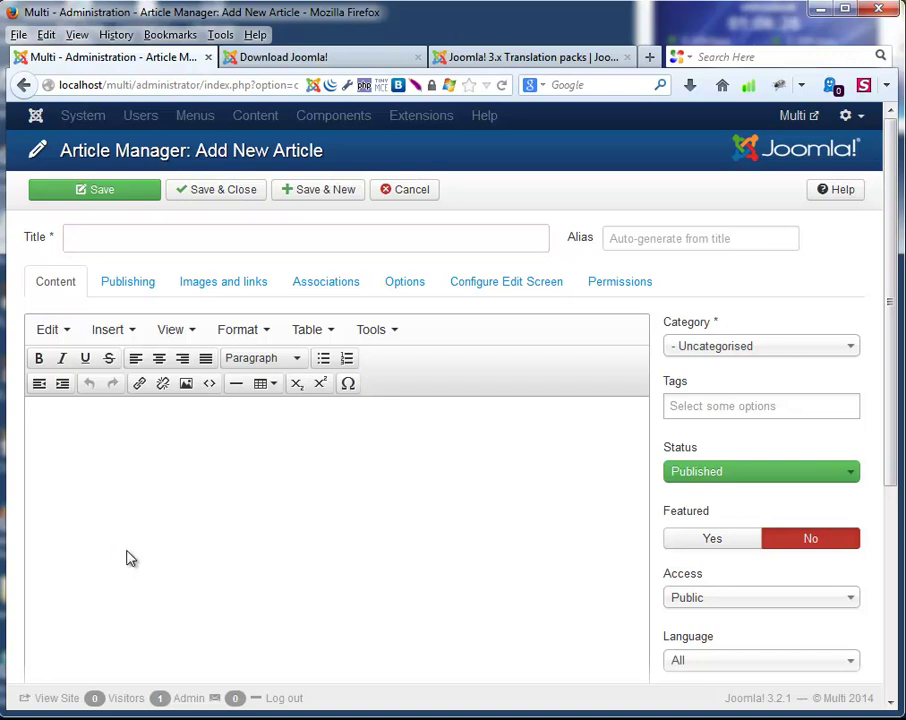
key(ctrl+v)
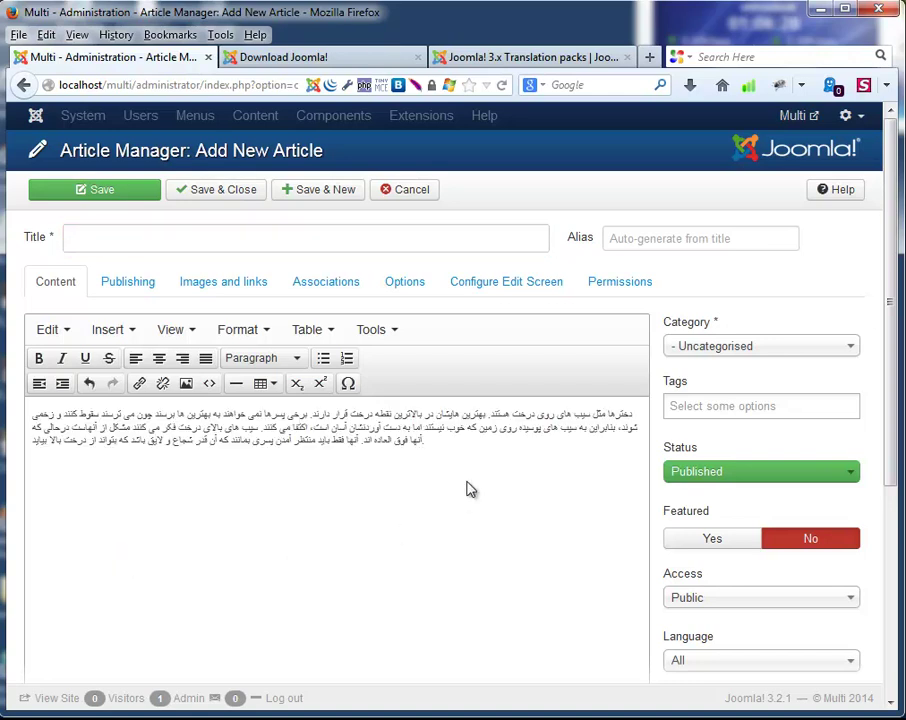
drag(444, 452, 311, 414)
key(ctrl+a)
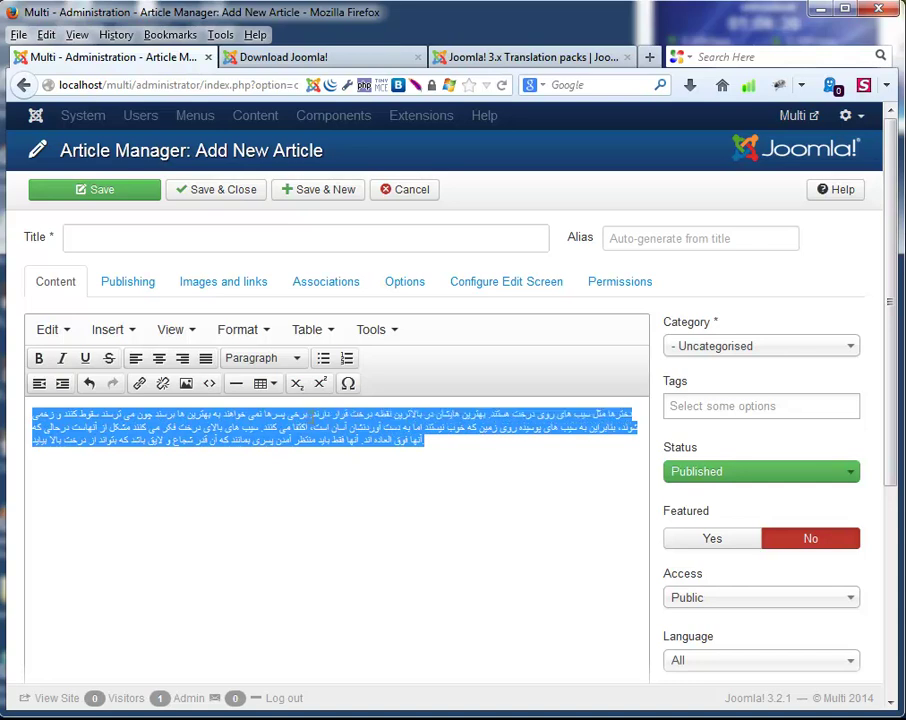
click(186, 368)
click(400, 488)
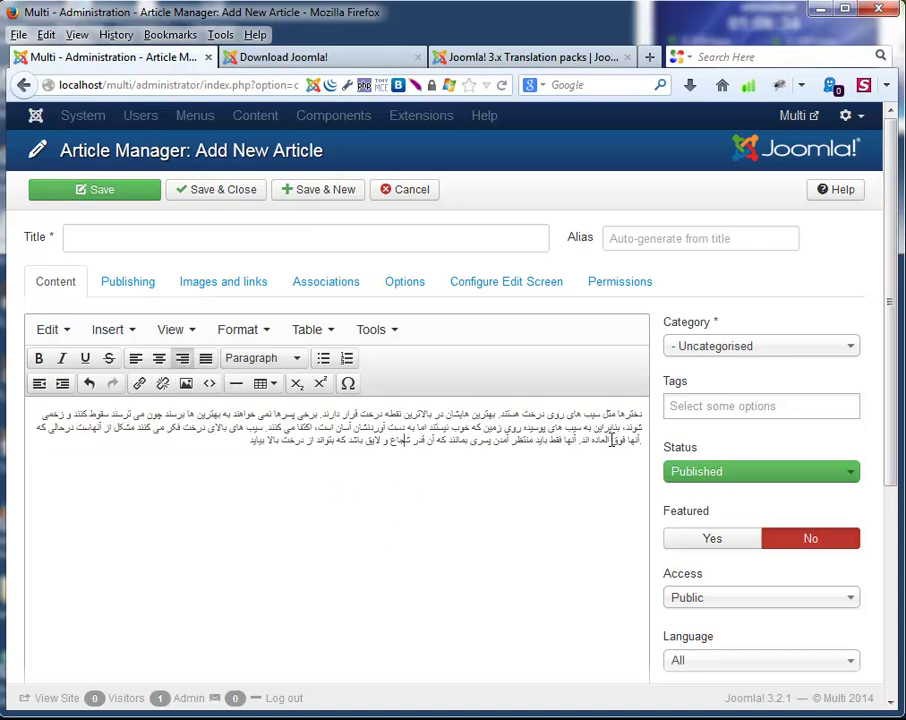
Copy the paragraph's first word دخترها into the article title.
drag(619, 413, 645, 418)
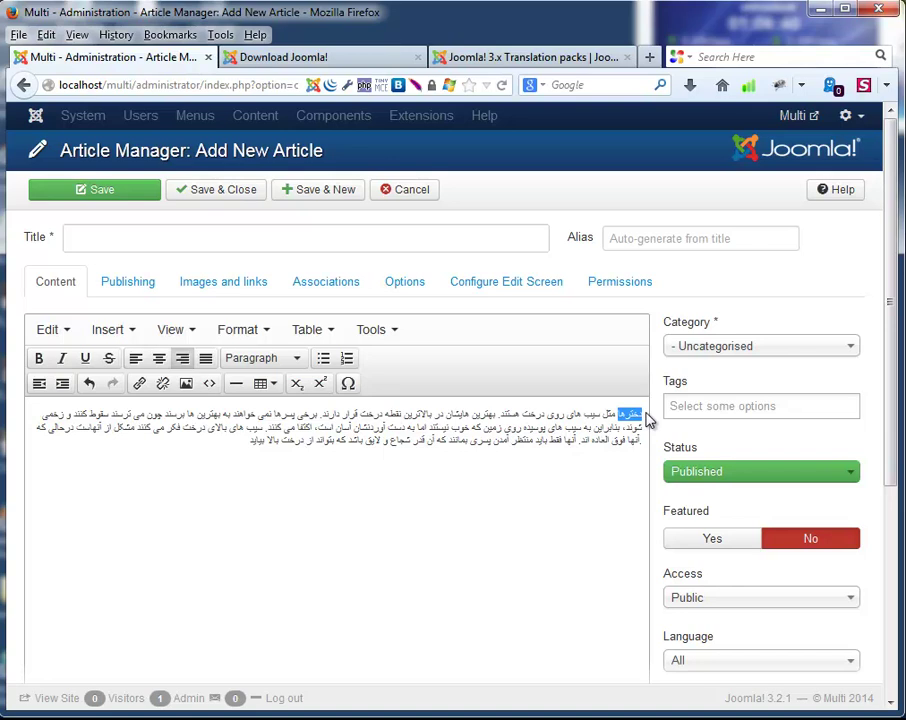
right_click(645, 419)
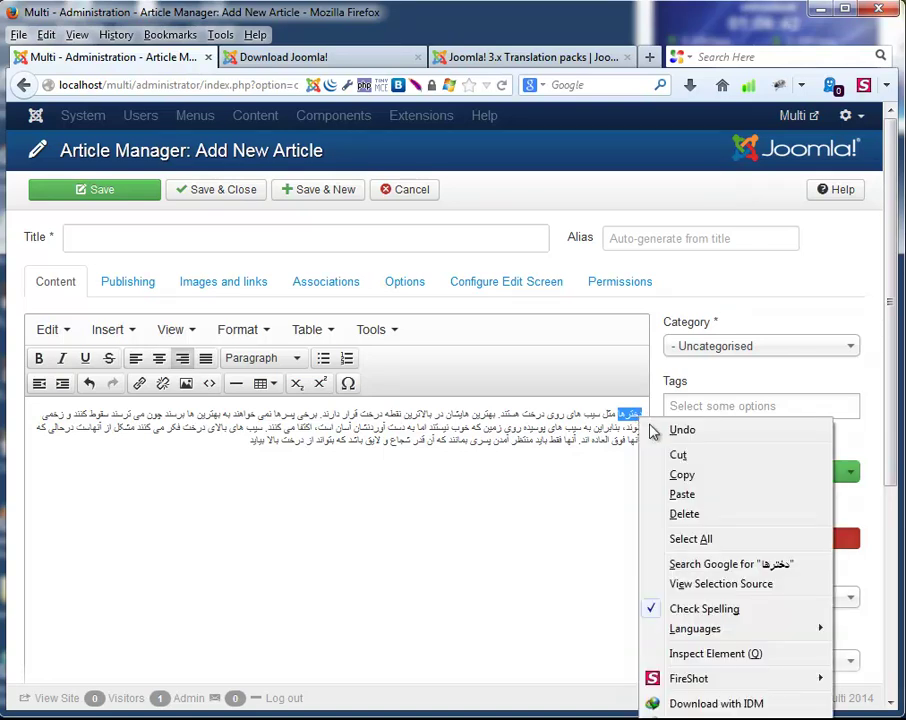
click(678, 474)
click(562, 467)
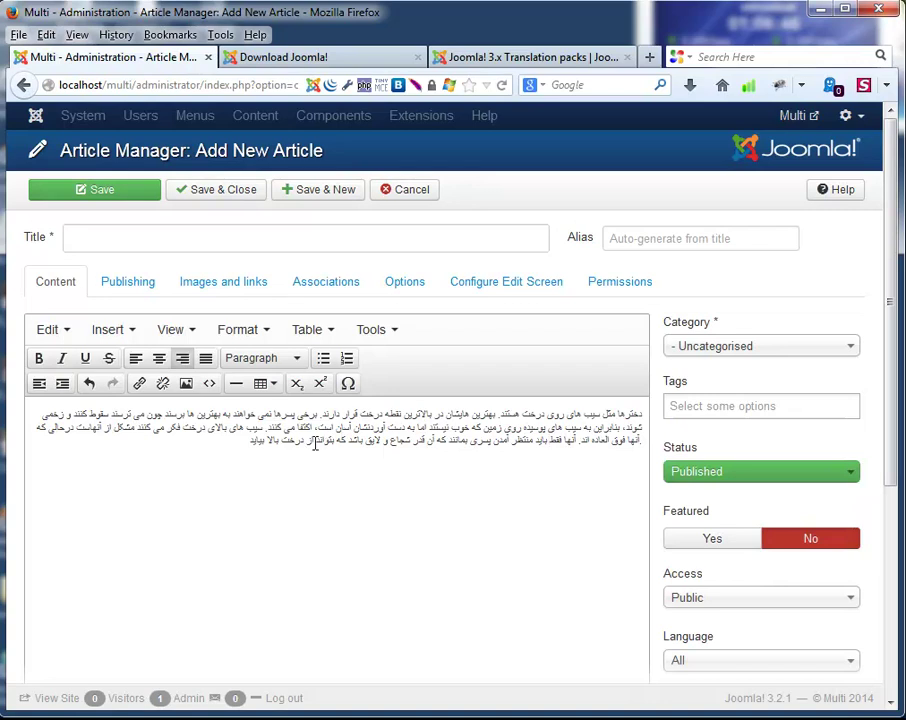
click(106, 241)
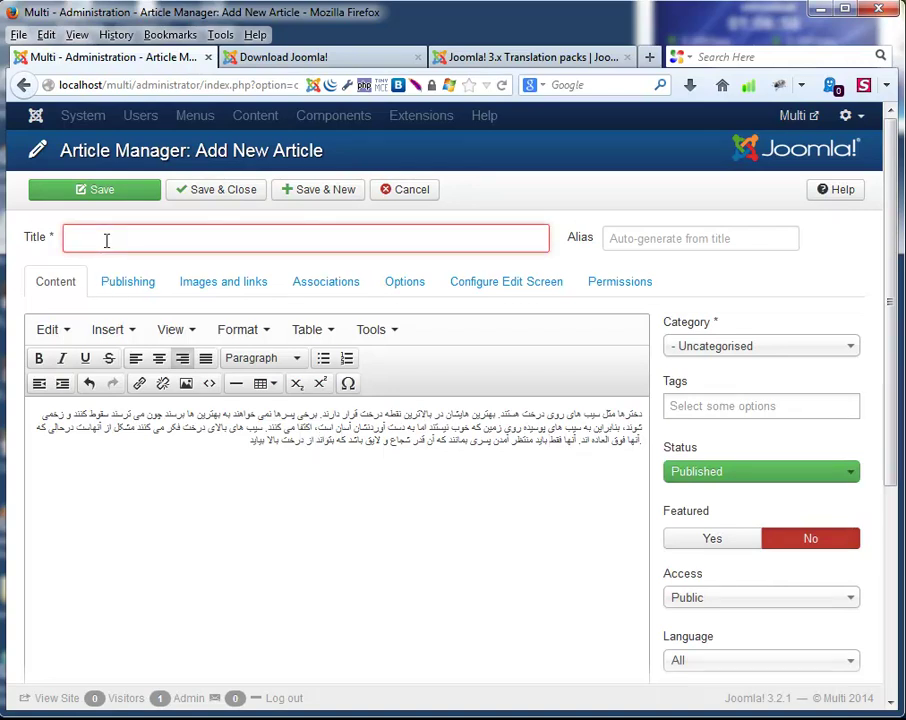
key(ctrl+v)
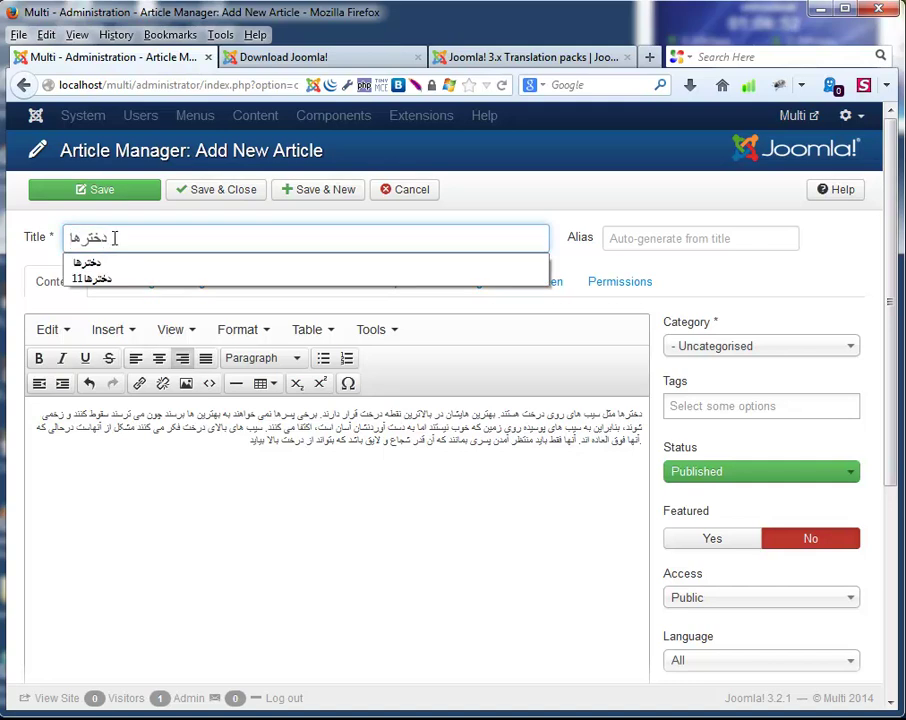
click(252, 540)
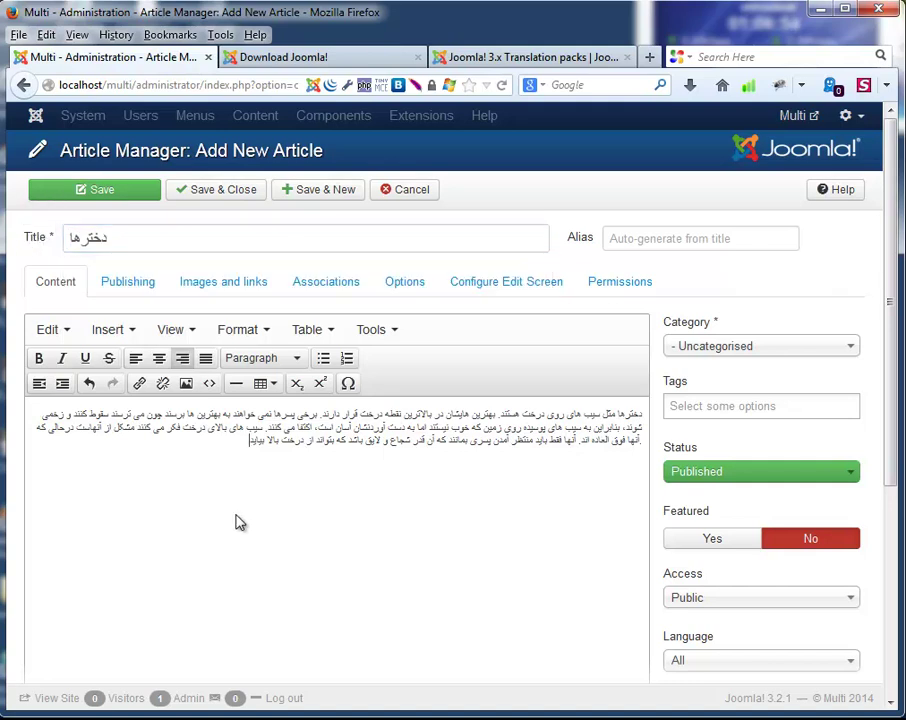
Set language Dari (Afghanistan) and category Dari Content, then Save & New.
click(698, 664)
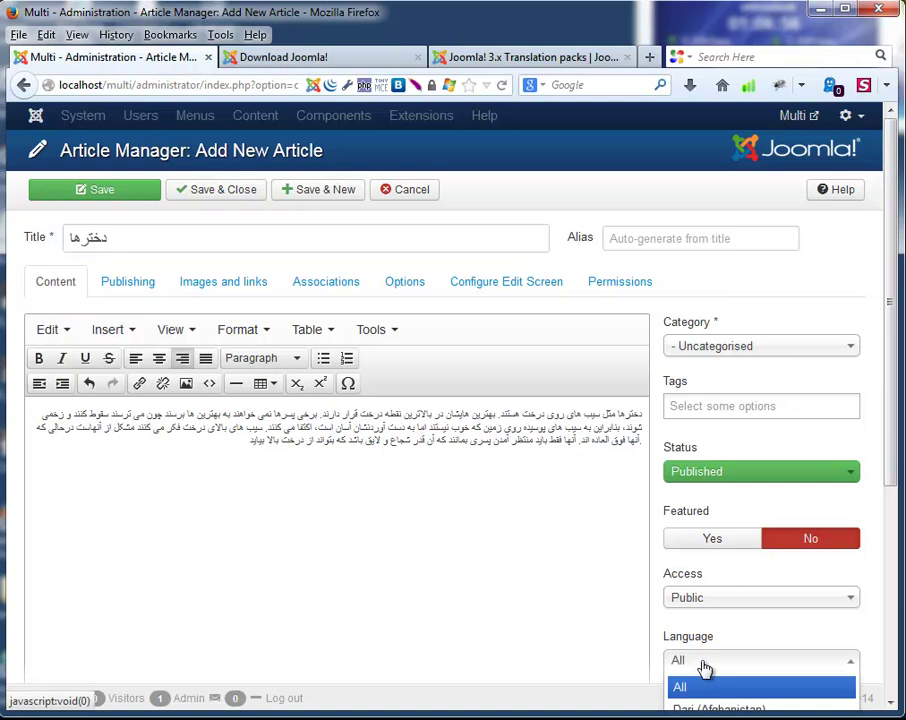
scroll(705, 668, down, 3)
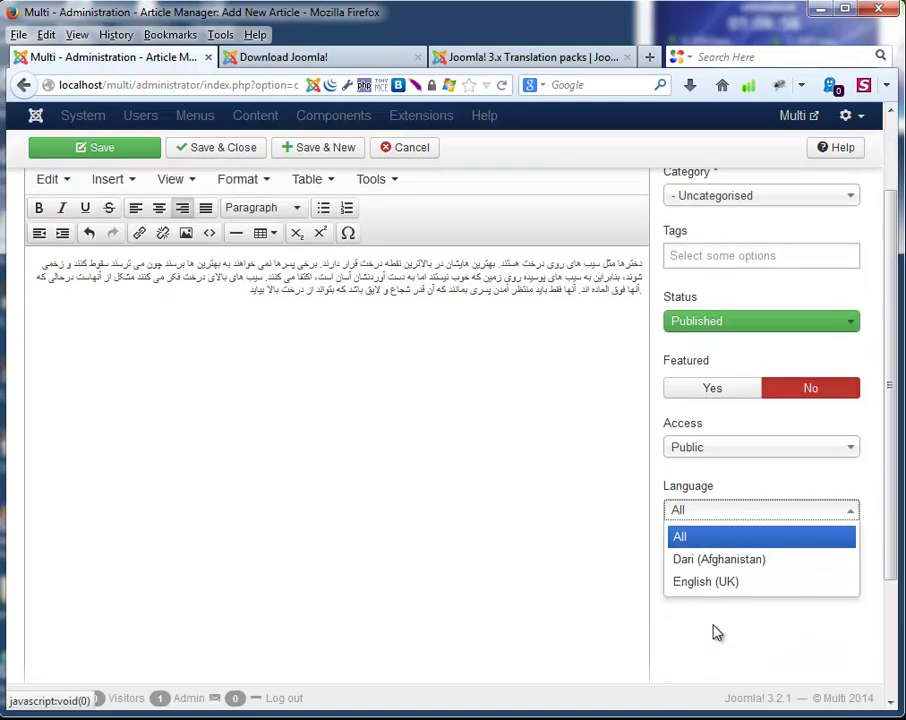
click(709, 560)
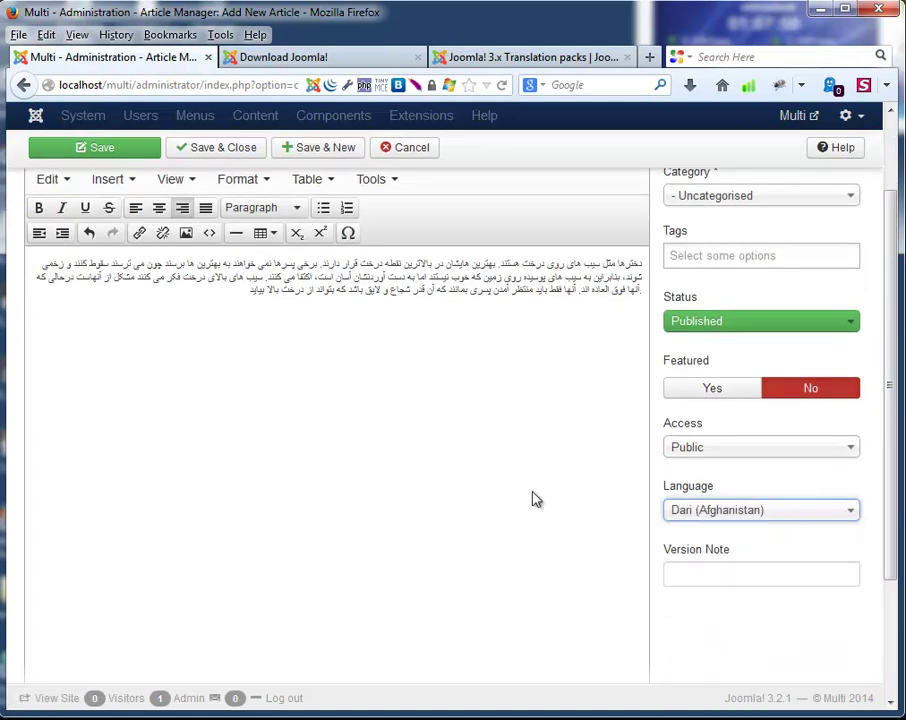
scroll(480, 557, up, 3)
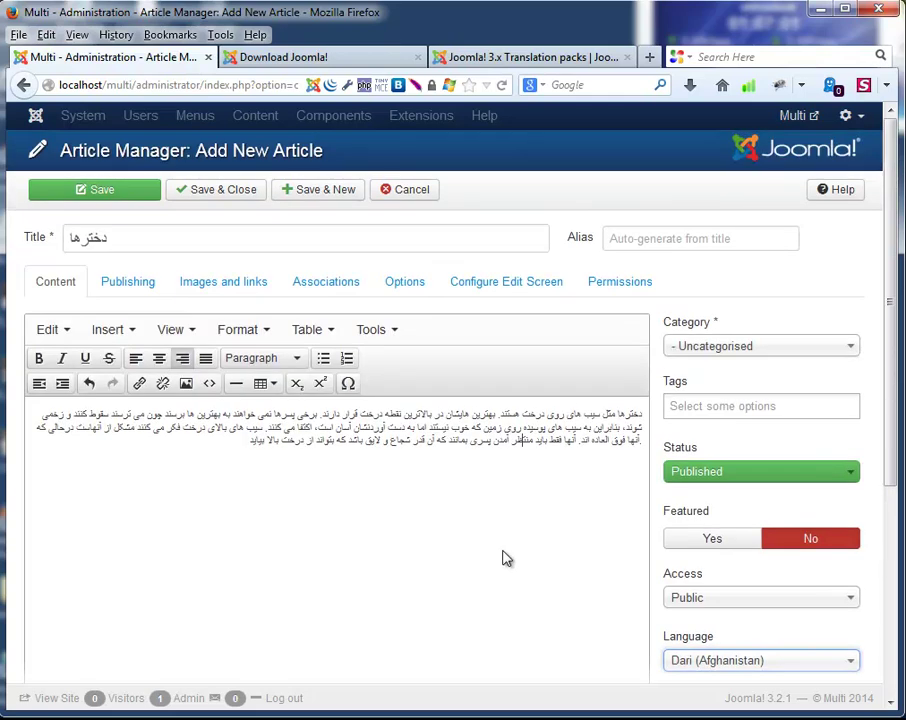
click(703, 346)
click(714, 396)
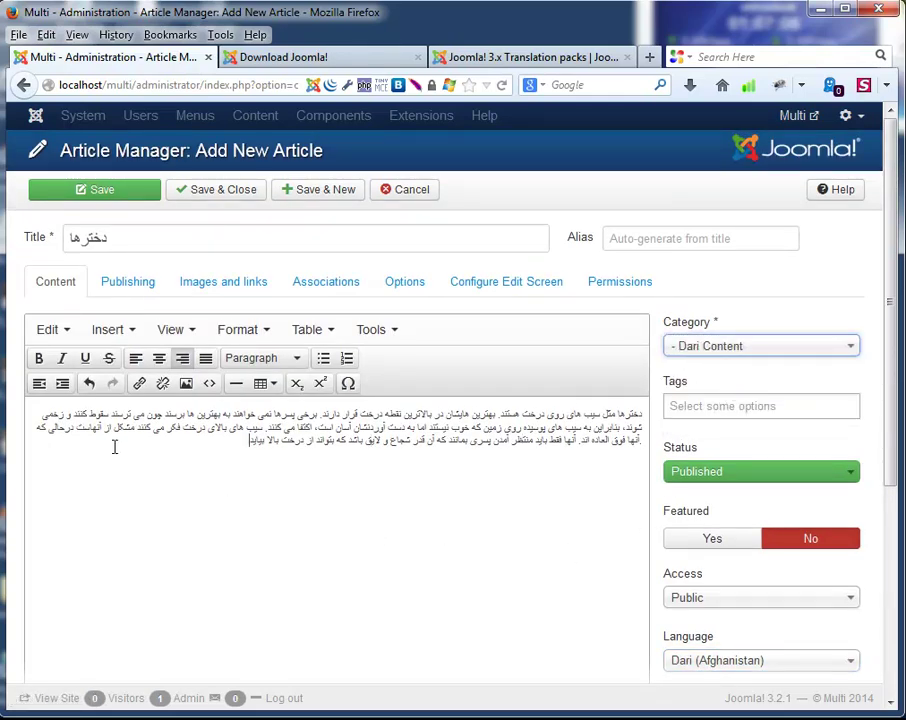
key(ctrl+a)
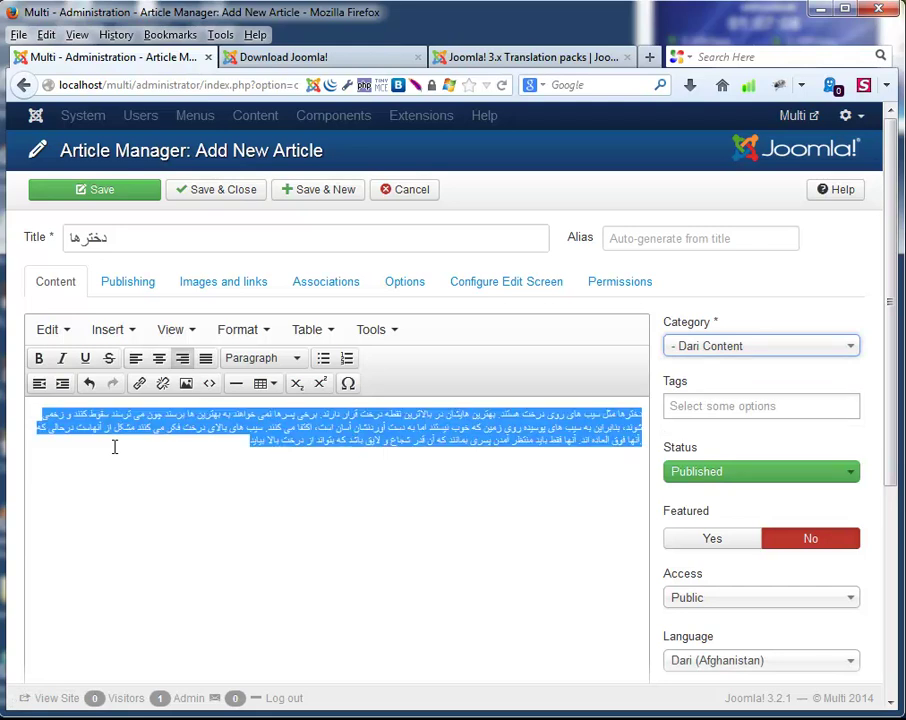
click(171, 442)
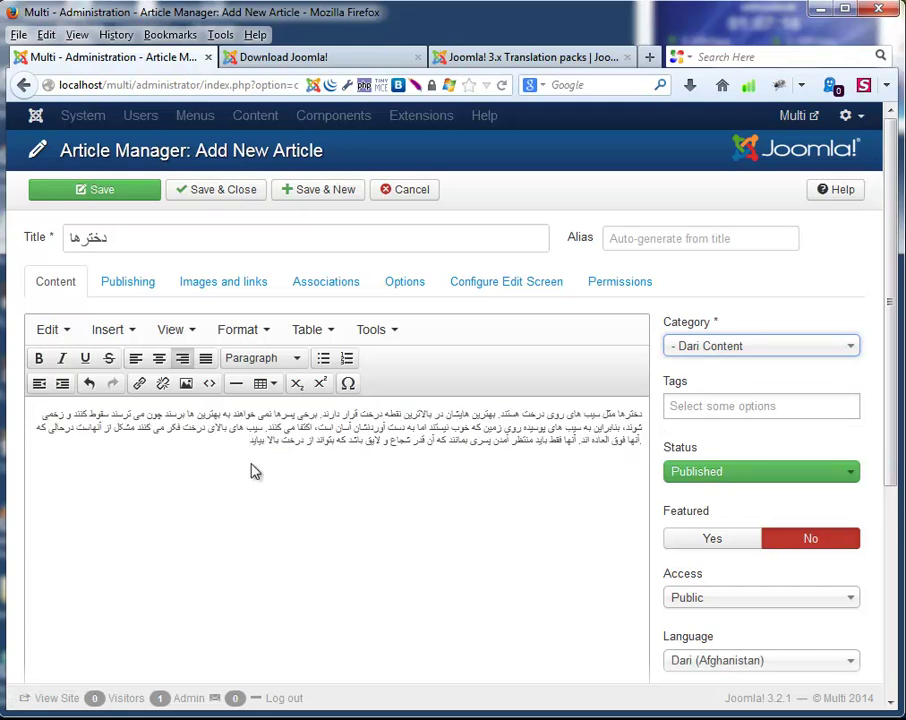
click(338, 200)
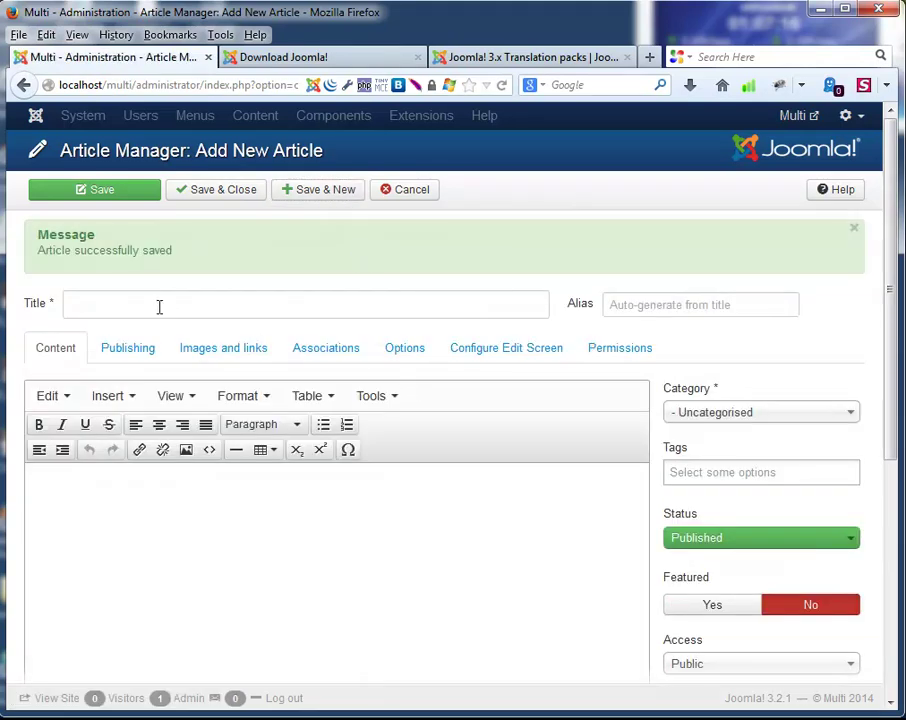
Paste the Persian paragraph into the new article and title it درخت.
click(159, 307)
click(294, 607)
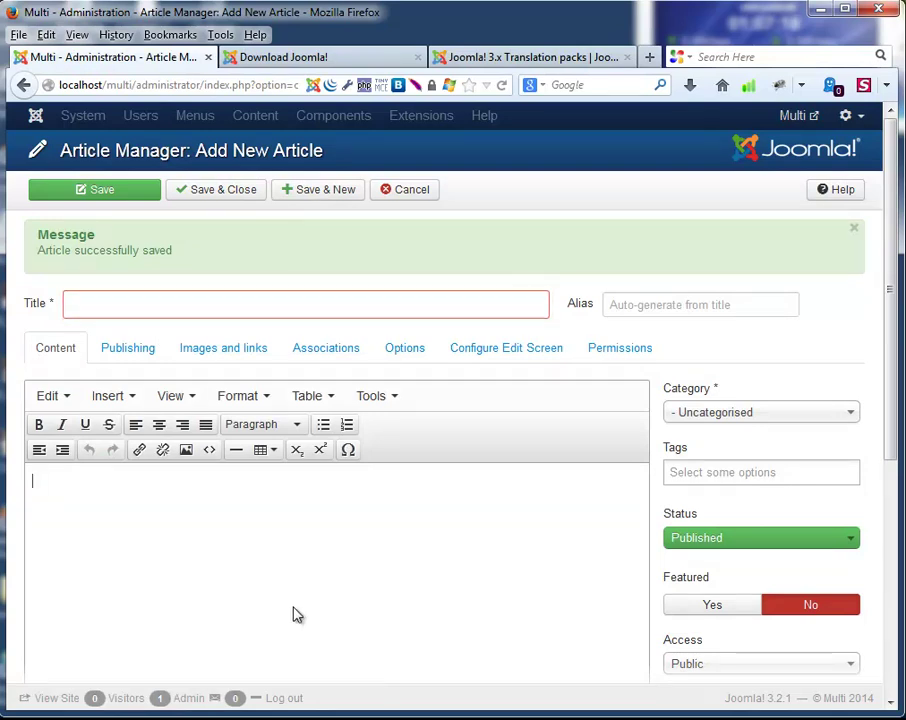
key(ctrl+v)
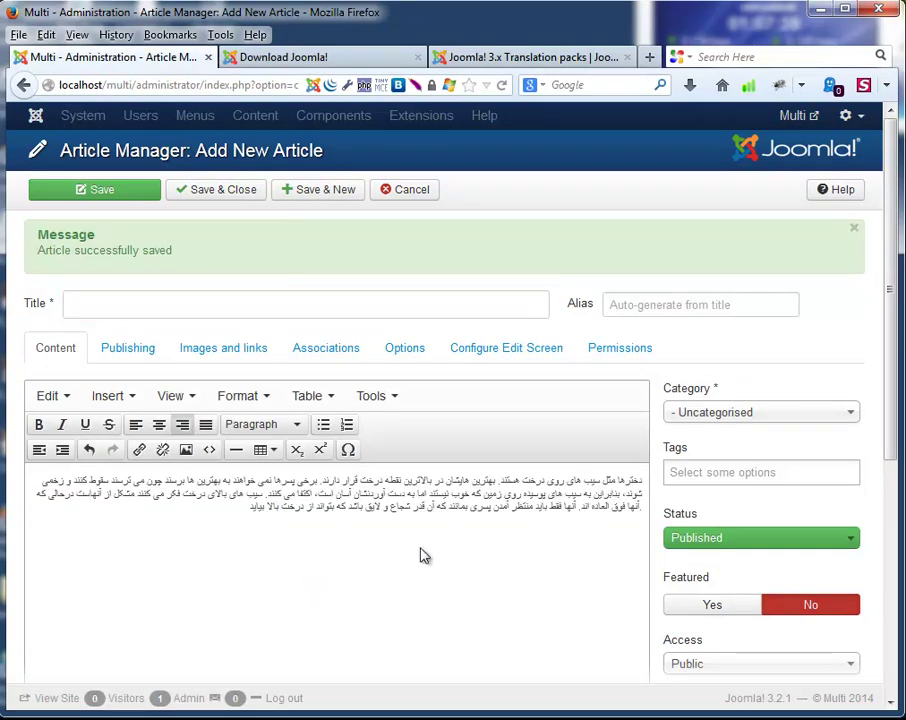
double_click(540, 481)
click(126, 301)
key(ctrl+v)
click(332, 650)
File the article under Dari Content with language Dari (Afghanistan), then Save & New.
click(750, 420)
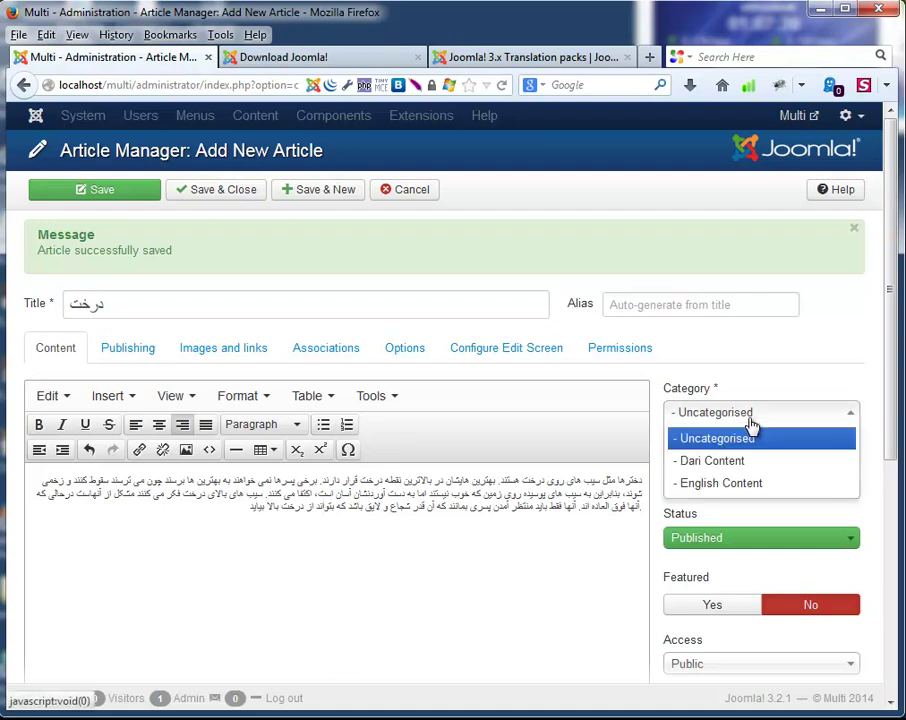
click(752, 460)
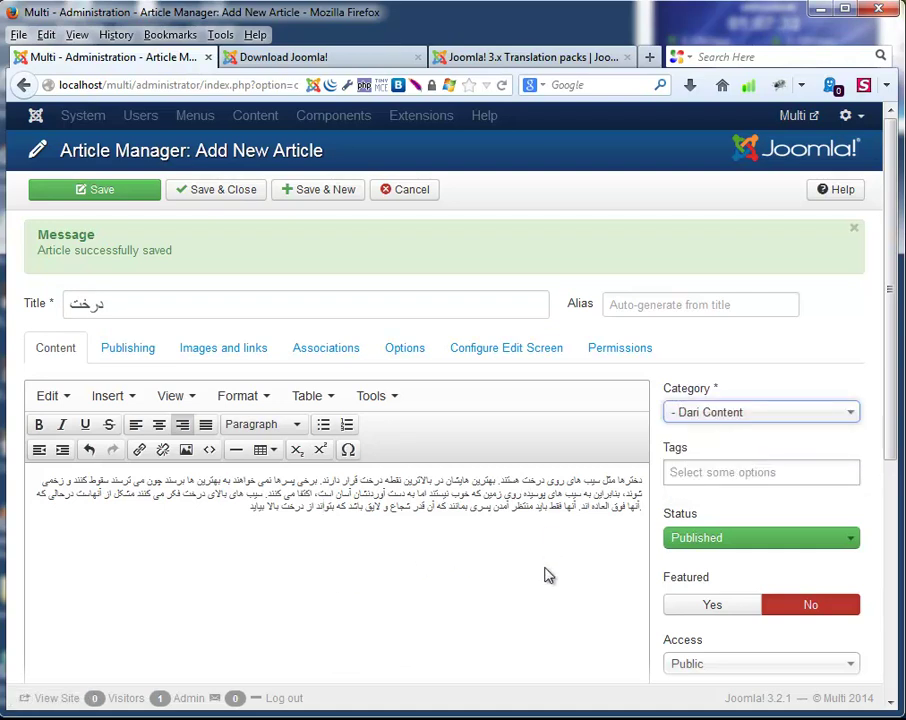
scroll(541, 566, down, 3)
click(695, 576)
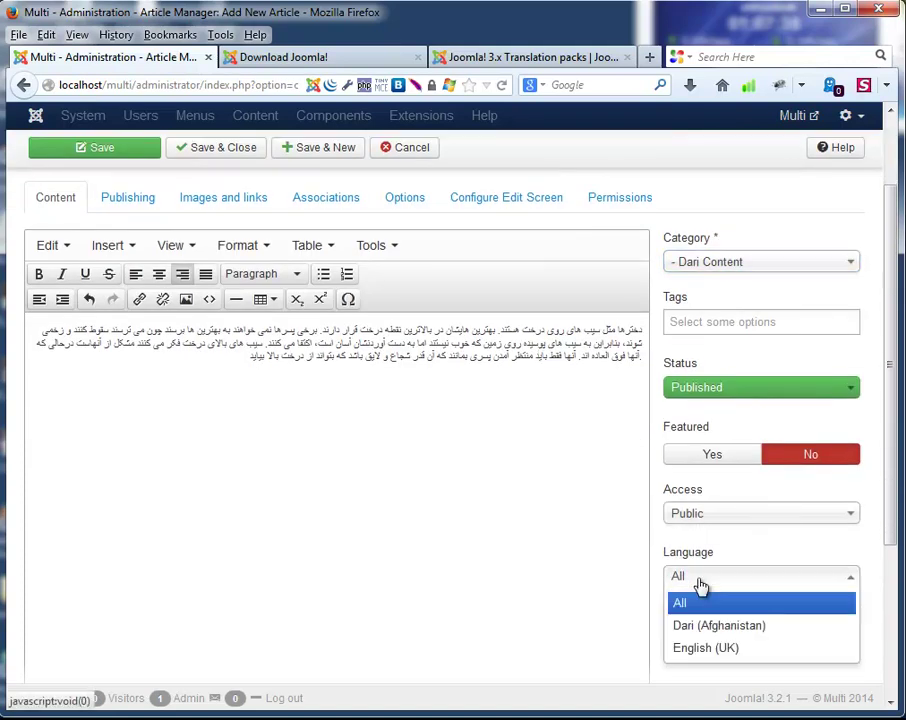
click(722, 625)
scroll(432, 497, up, 1)
scroll(436, 498, up, 2)
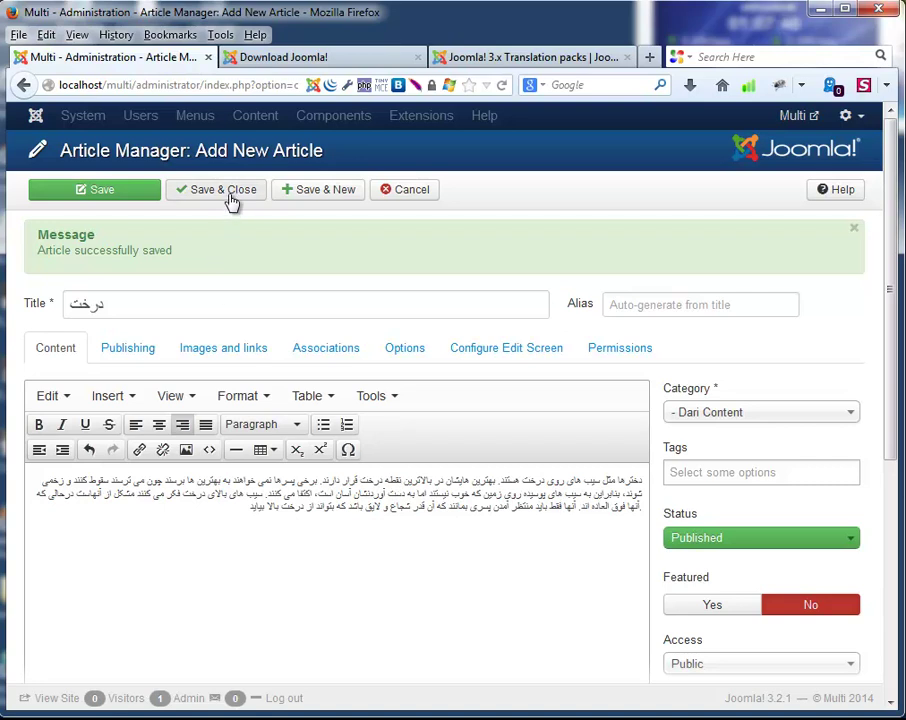
click(293, 200)
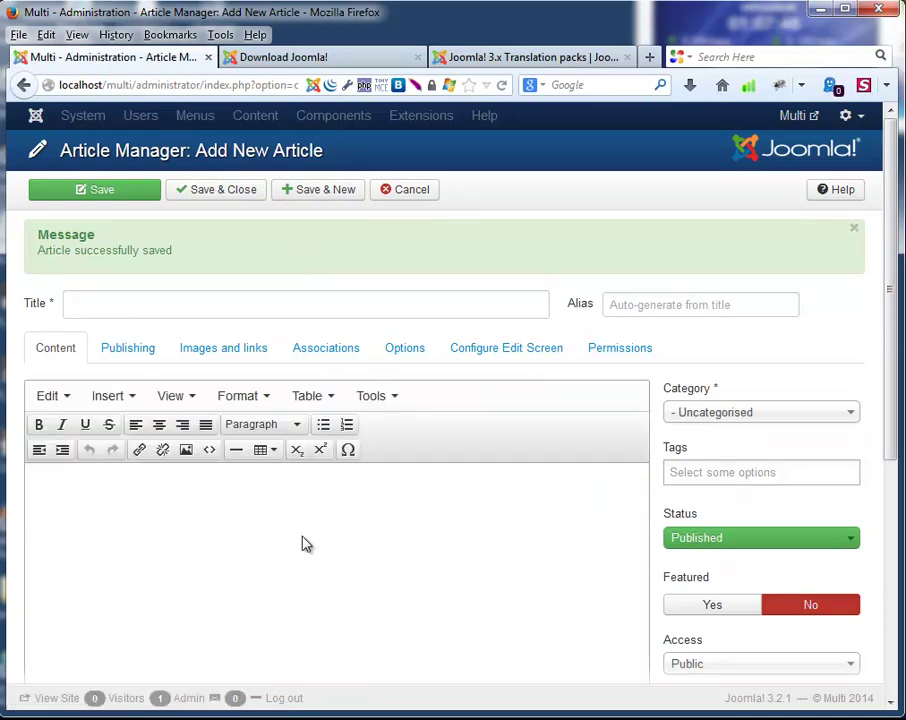
Put the new article in English Content, English (UK), titled 'Testing Article 1'.
click(754, 420)
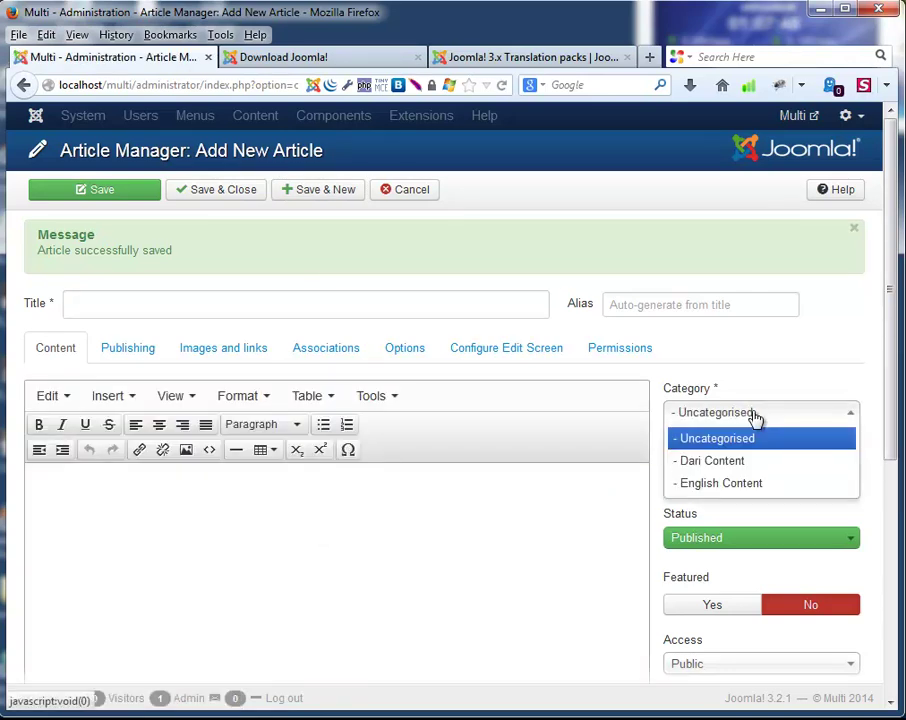
click(724, 483)
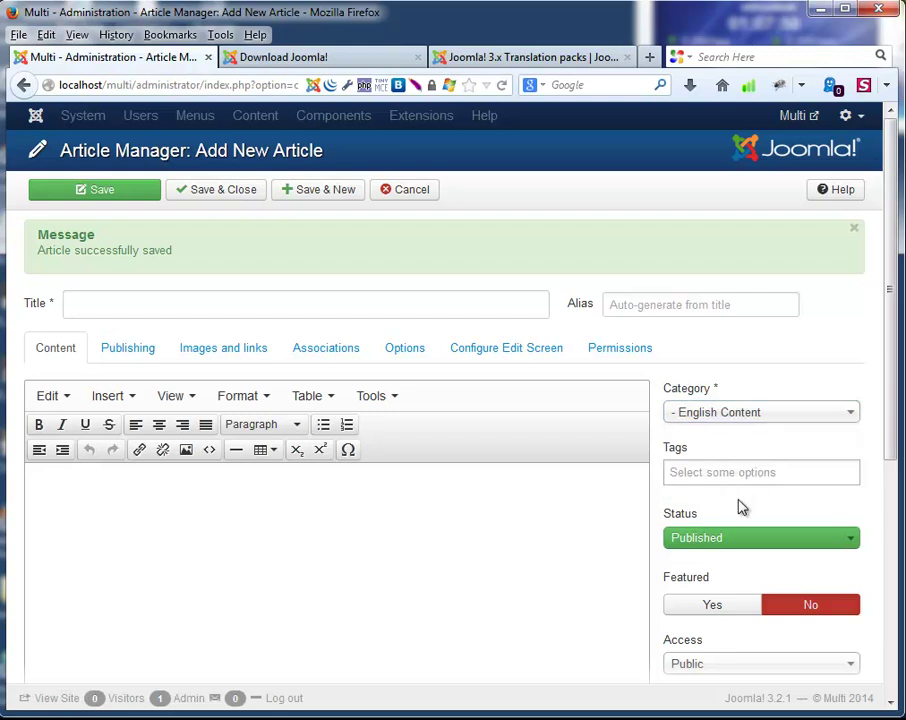
scroll(734, 502, down, 3)
click(697, 577)
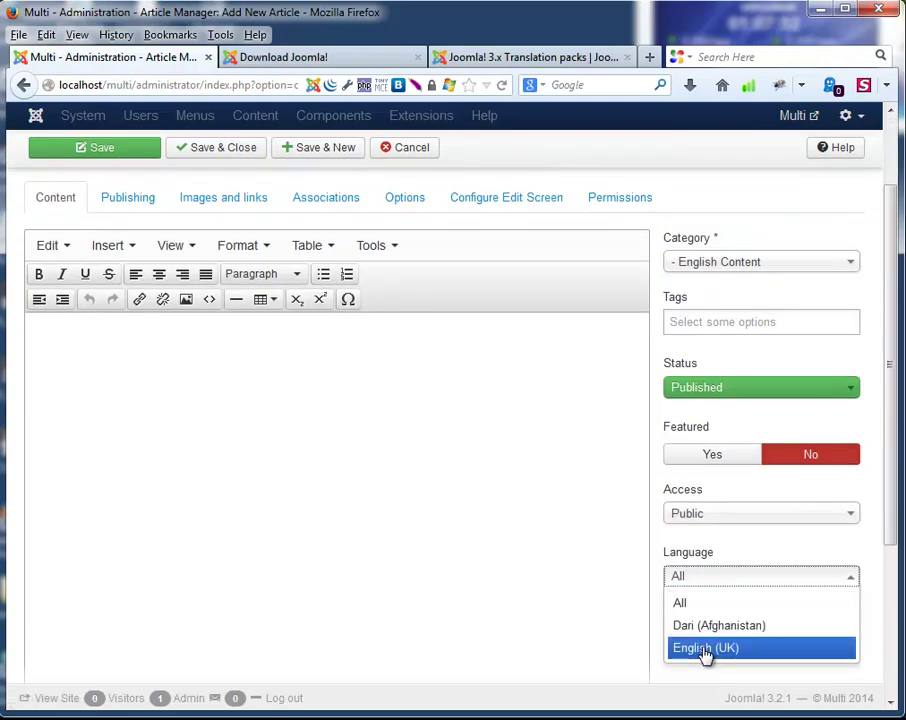
click(704, 646)
scroll(336, 422, up, 3)
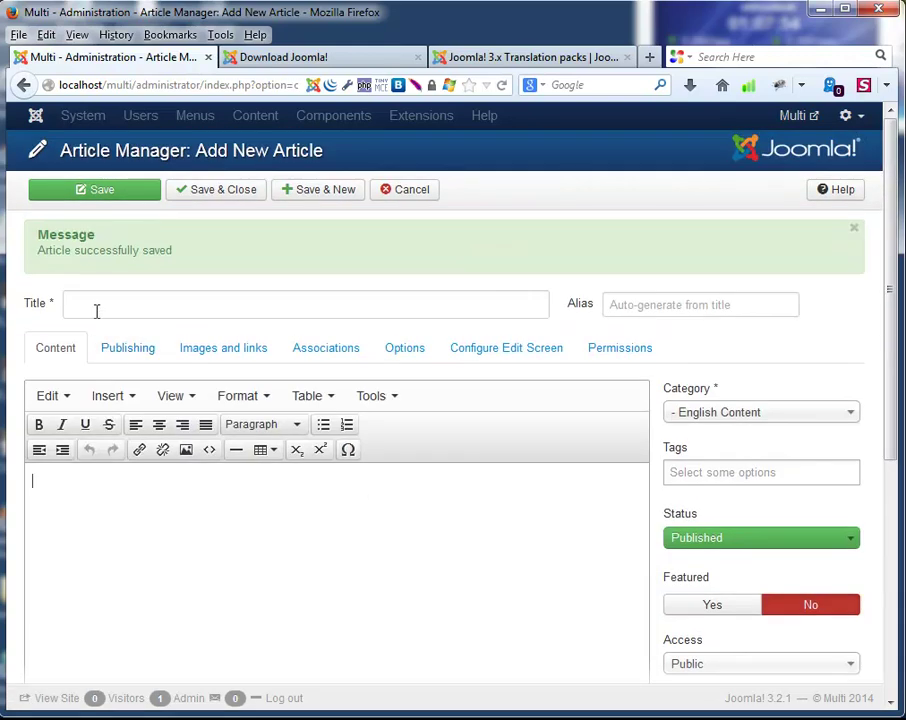
click(97, 310)
text(Ar)
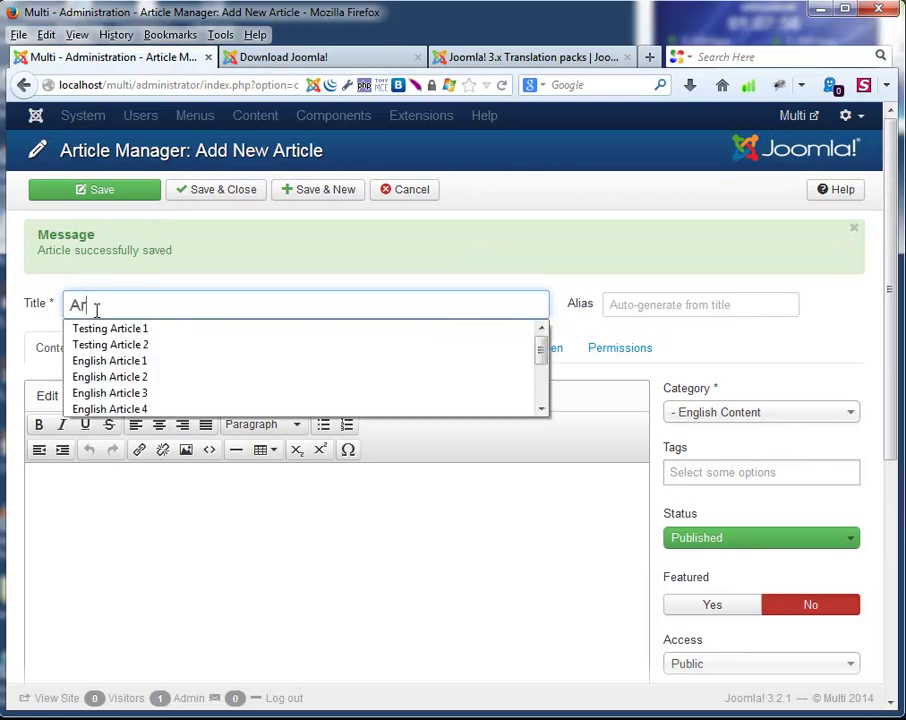
key(Down)
key(Return)
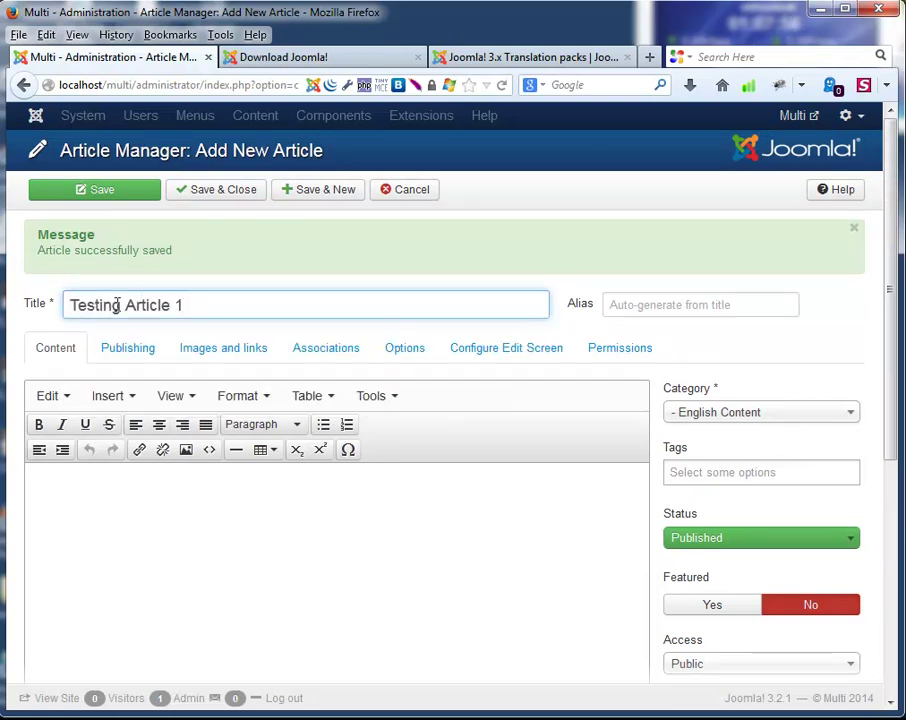
Fill the body with the repeated multilingual-website welcome sentence, then Save & New.
click(209, 537)
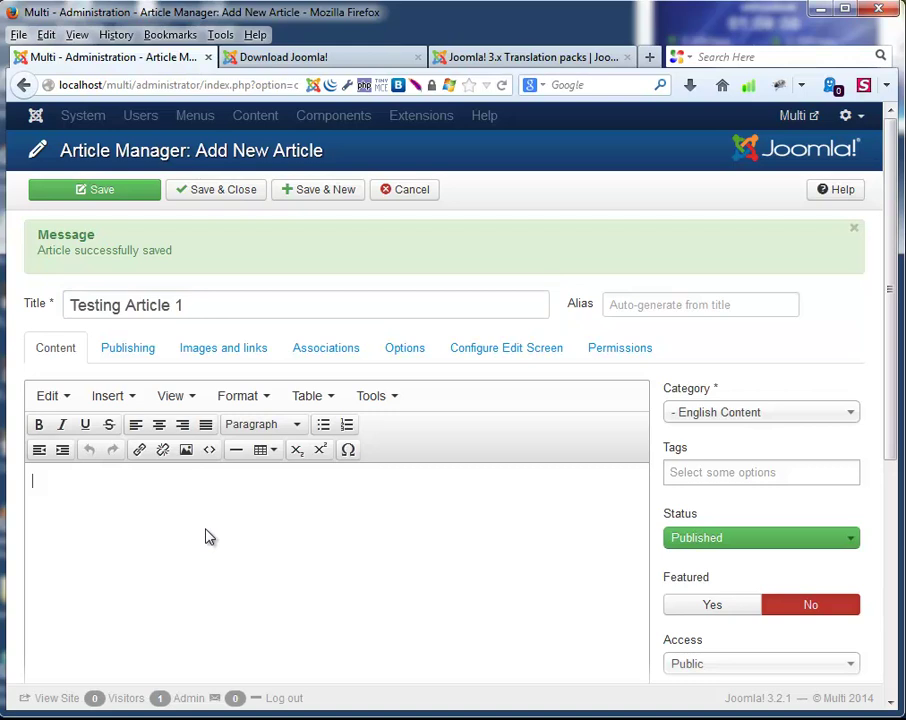
text(hey guys this is my)
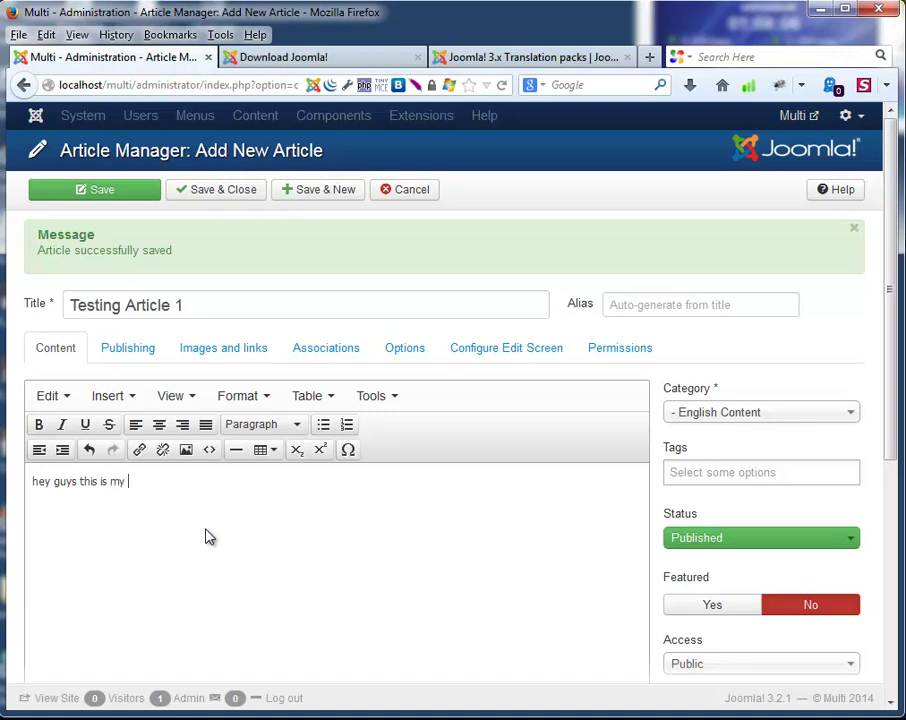
text(first multilingual websit)
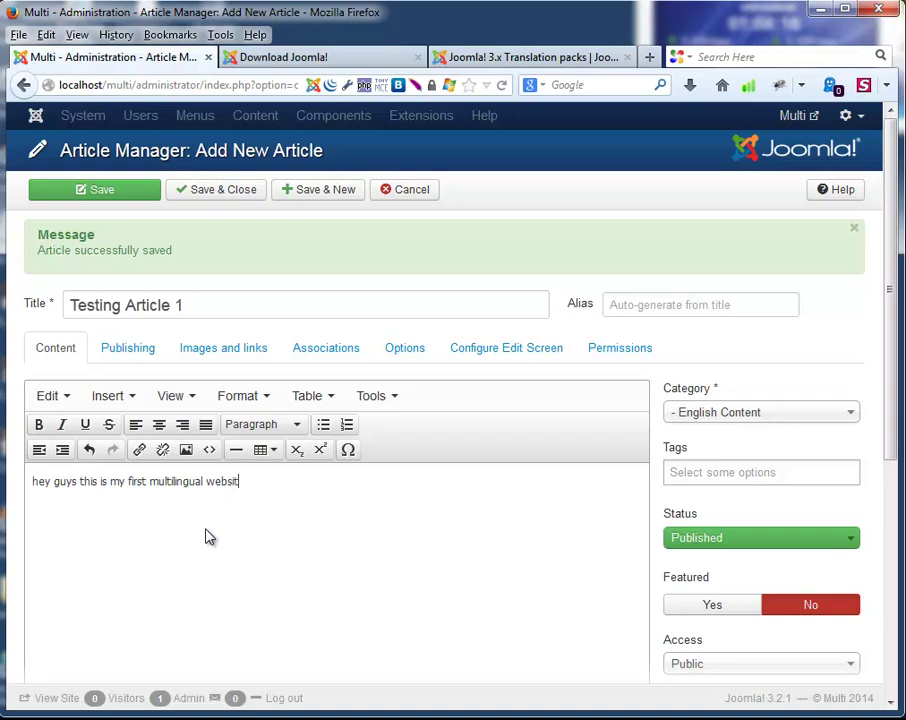
text(......)
key(ctrl+a)
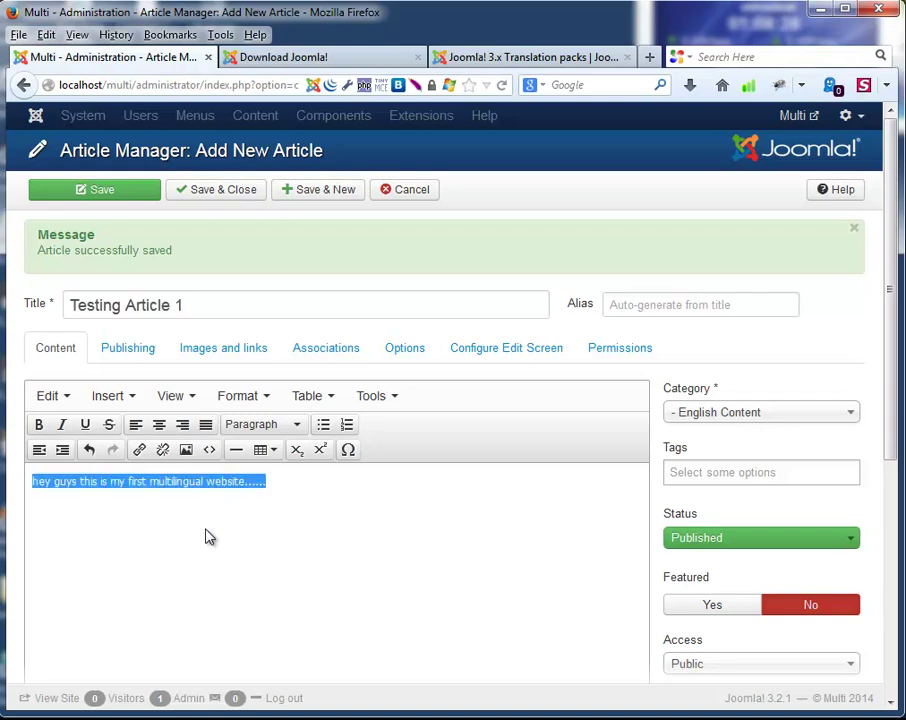
key(ctrl+v)
key(ctrl+v)
key(ctrl+v)
key(ctrl+v)
key(ctrl+v)
key(ctrl+v)
key(ctrl+v)
key(ctrl+v)
key(ctrl+v)
key(ctrl+v)
key(ctrl+v)
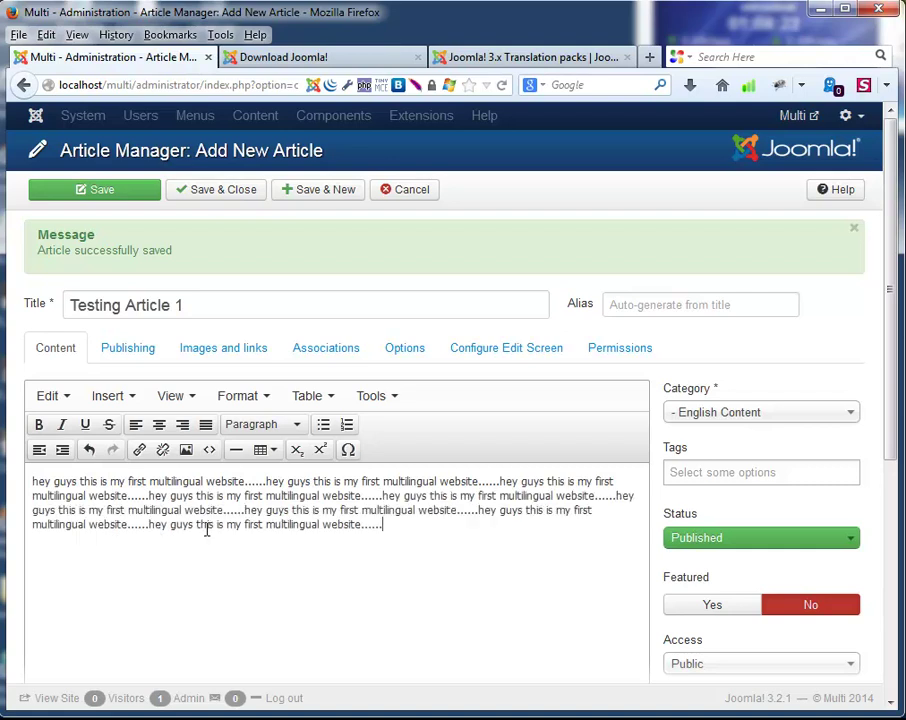
scroll(390, 586, down, 3)
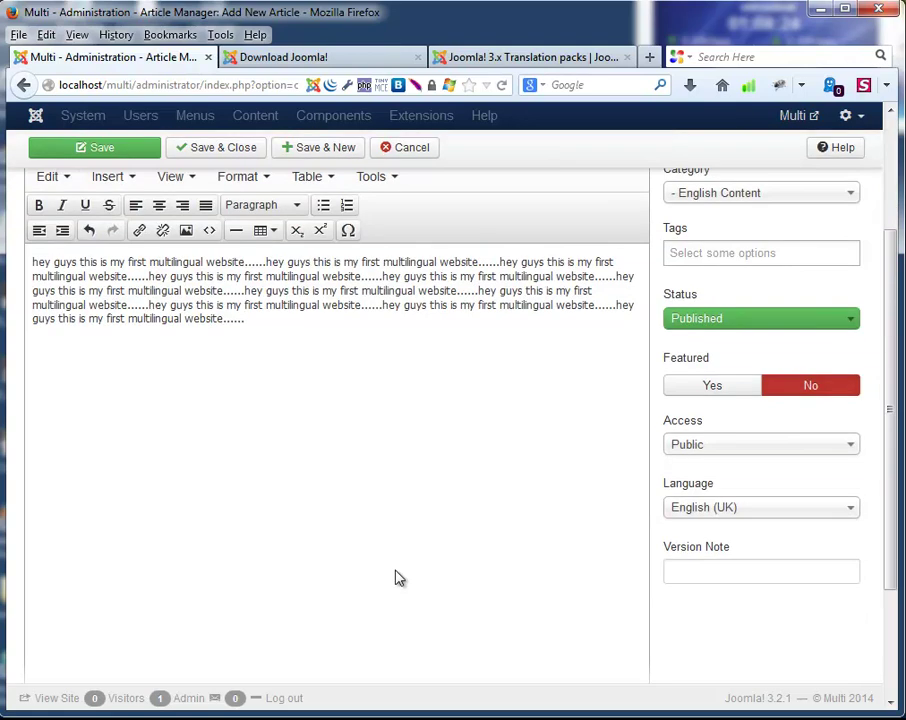
scroll(497, 530, up, 3)
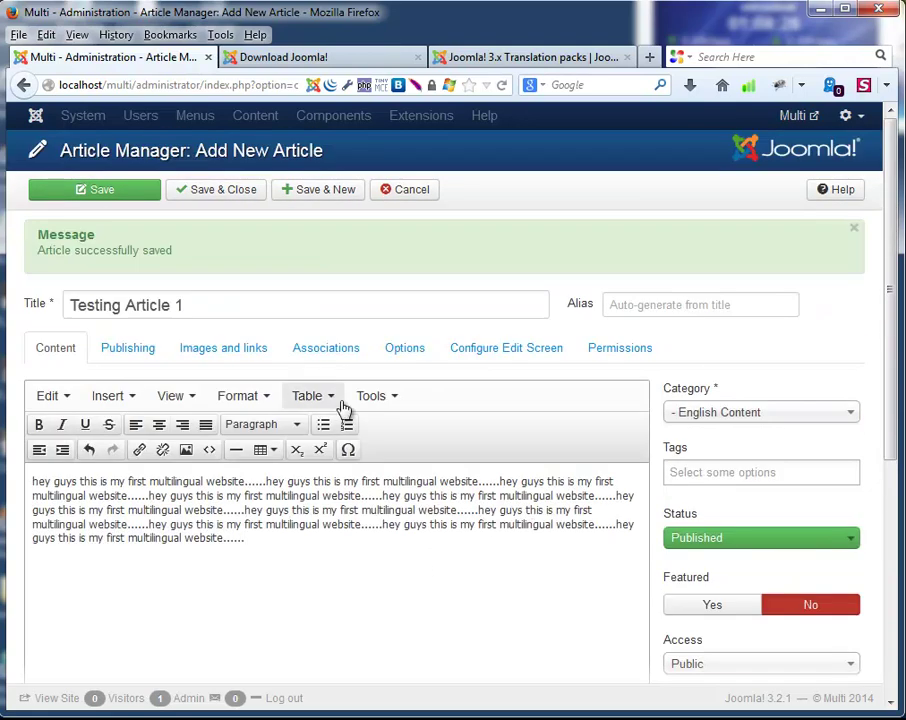
click(298, 192)
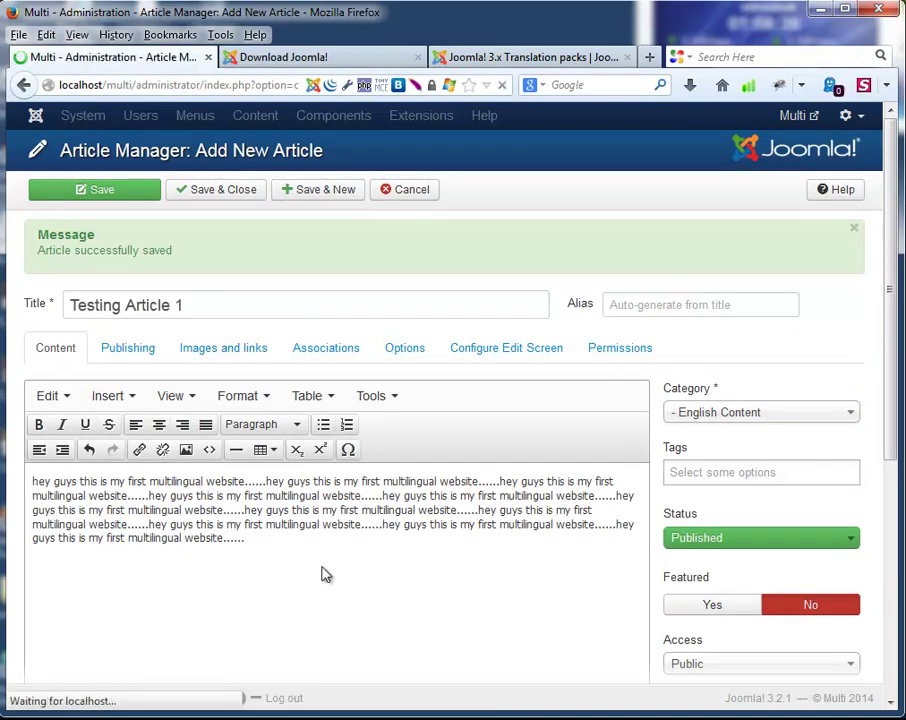
Title the article 'Testing Article 2' and fill its body with 'hey guys this is my first multilingual website......' repeated.
click(121, 305)
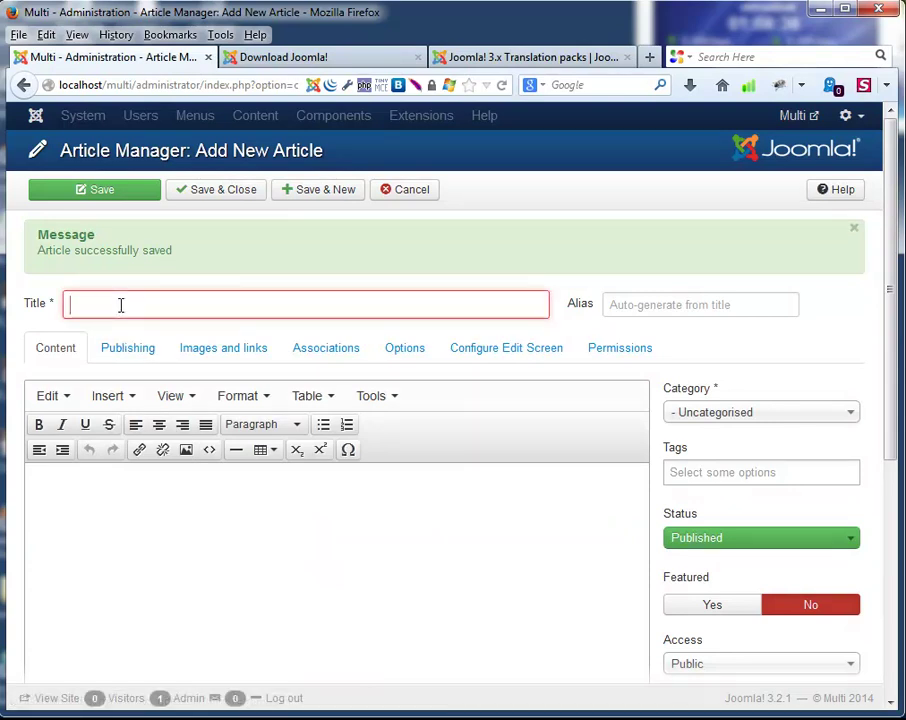
text(Tes)
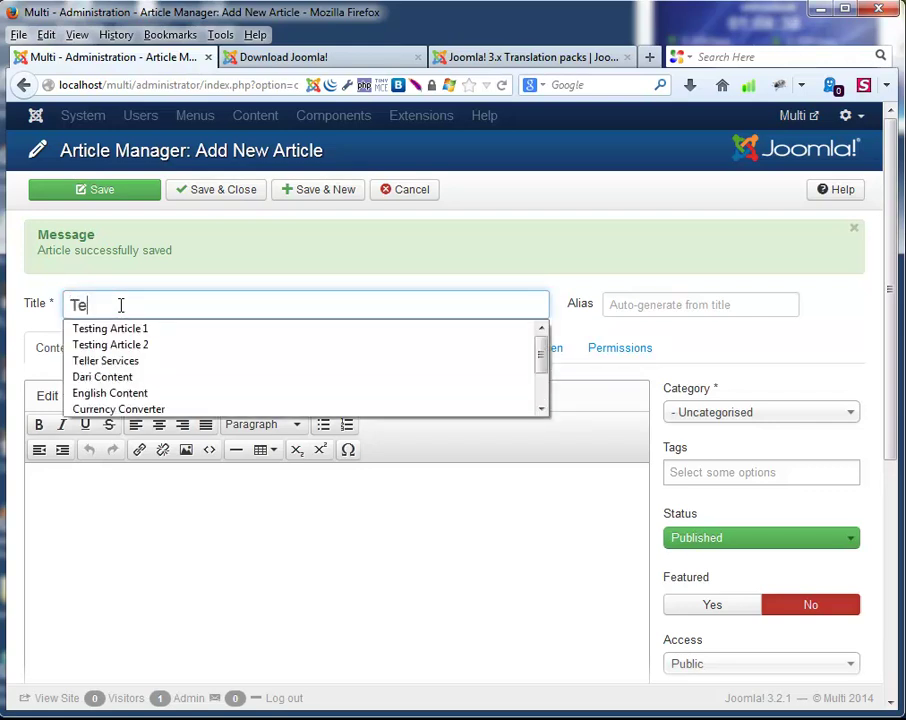
key(Down)
key(Down)
key(Return)
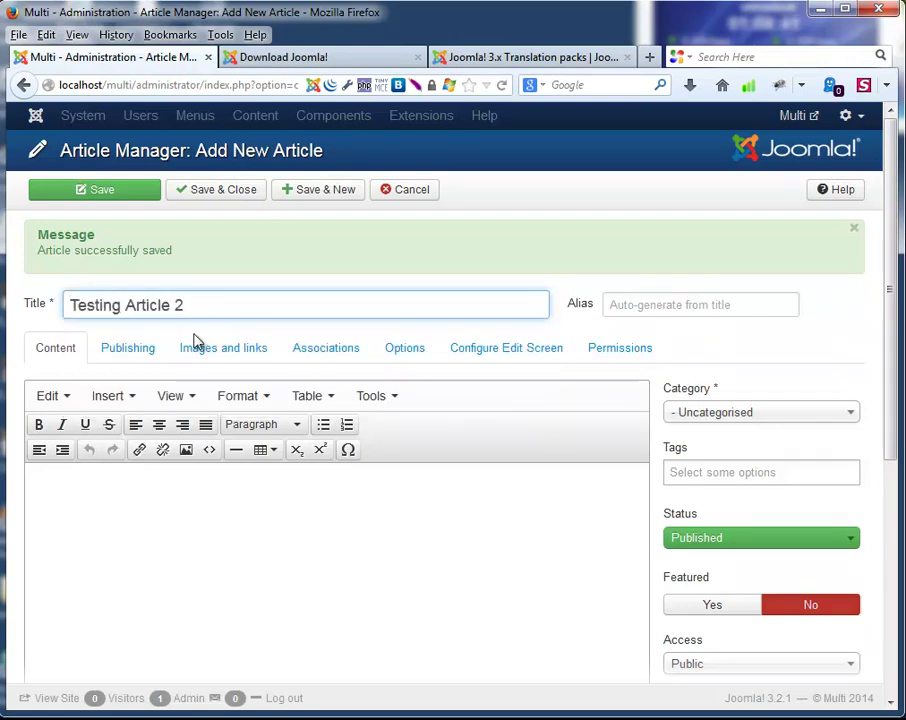
click(253, 528)
text(hey guys this is my first multilingual website......)
key(ctrl+v)
key(ctrl+v)
key(ctrl+v)
key(ctrl+v)
key(ctrl+v)
key(ctrl+v)
key(ctrl+v)
key(ctrl+v)
key(ctrl+v)
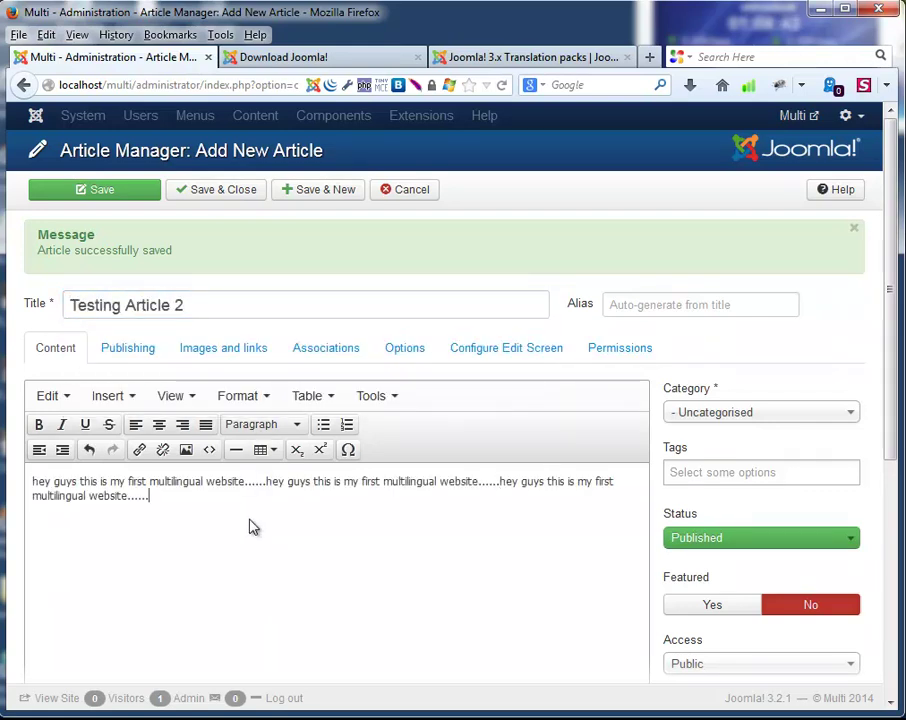
key(ctrl+v)
key(ctrl+v)
key(ctrl+v)
key(ctrl+v)
key(ctrl+v)
key(ctrl+v)
key(ctrl+v)
key(ctrl+v)
key(ctrl+v)
key(ctrl+v)
key(ctrl+v)
key(ctrl+v)
key(ctrl+v)
key(ctrl+v)
key(ctrl+v)
key(ctrl+v)
key(ctrl+v)
key(ctrl+v)
key(ctrl+v)
key(ctrl+v)
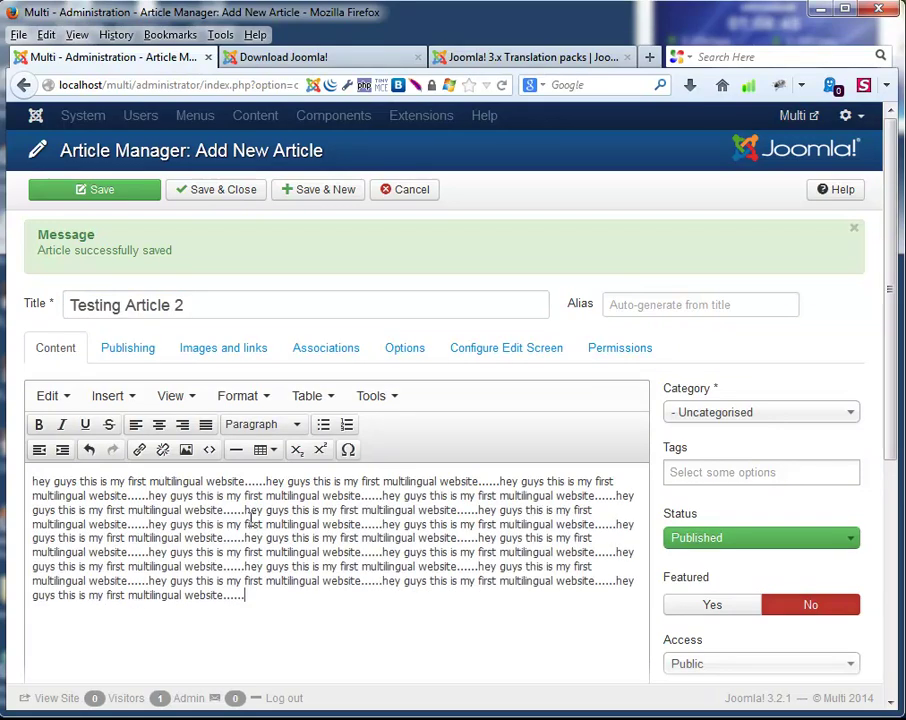
Set the article's category to English Content and language to English (UK).
click(752, 412)
click(748, 482)
scroll(780, 510, down, 3)
scroll(780, 510, down, 1)
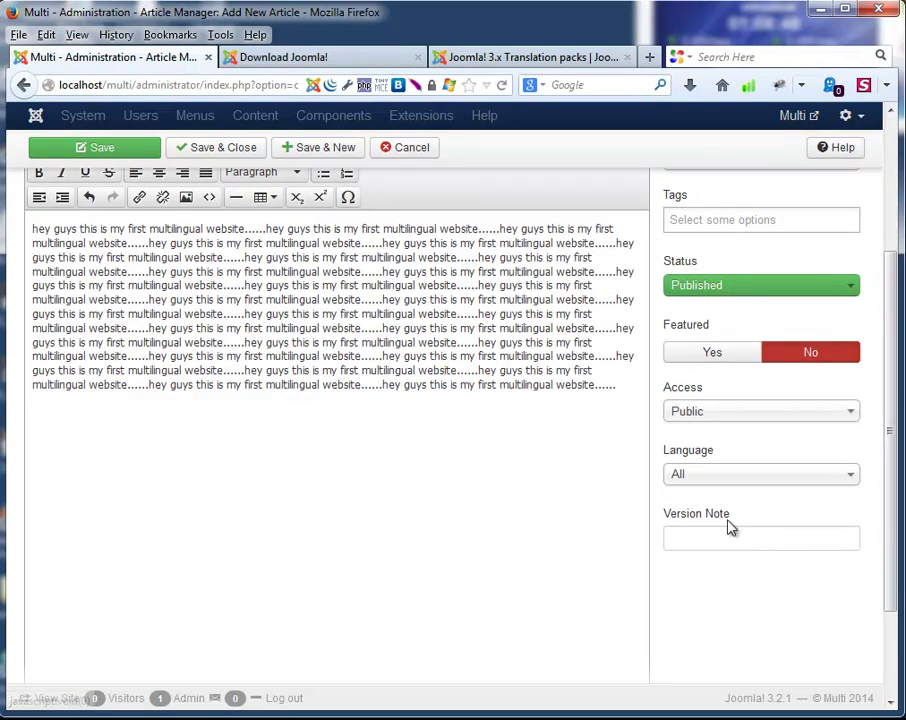
click(692, 474)
click(706, 540)
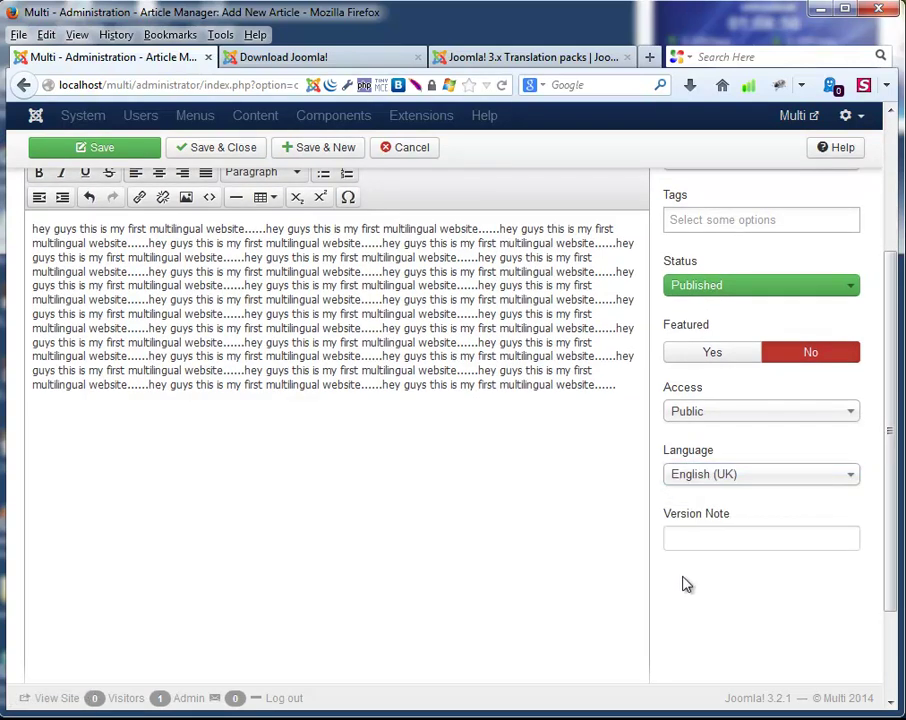
scroll(720, 560, up, 2)
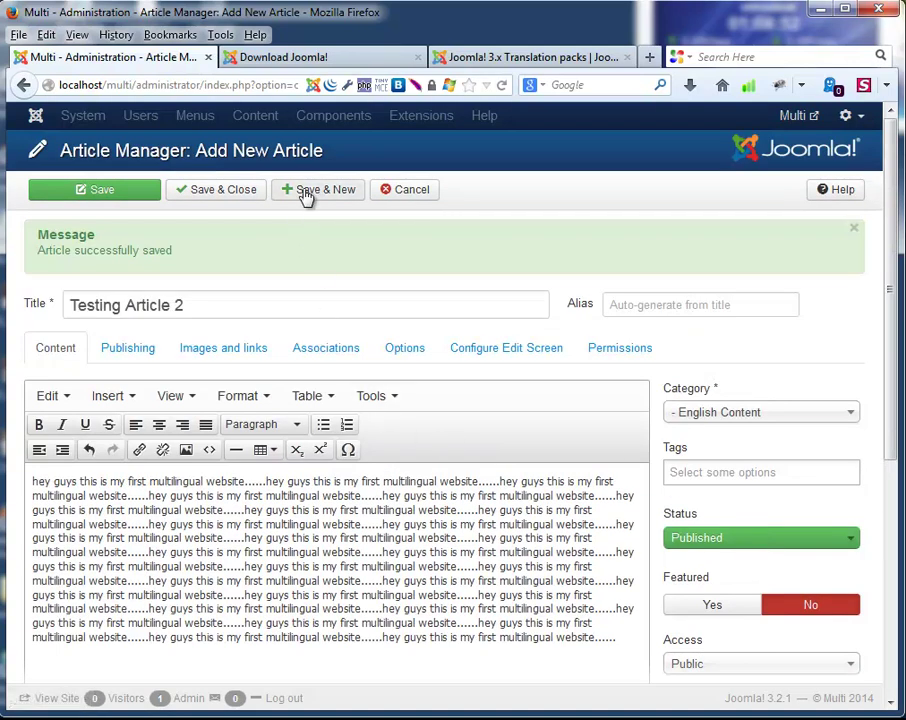
Save and close Testing Article 2, then start a new menu via Menu Manager's Add New Menu.
click(220, 195)
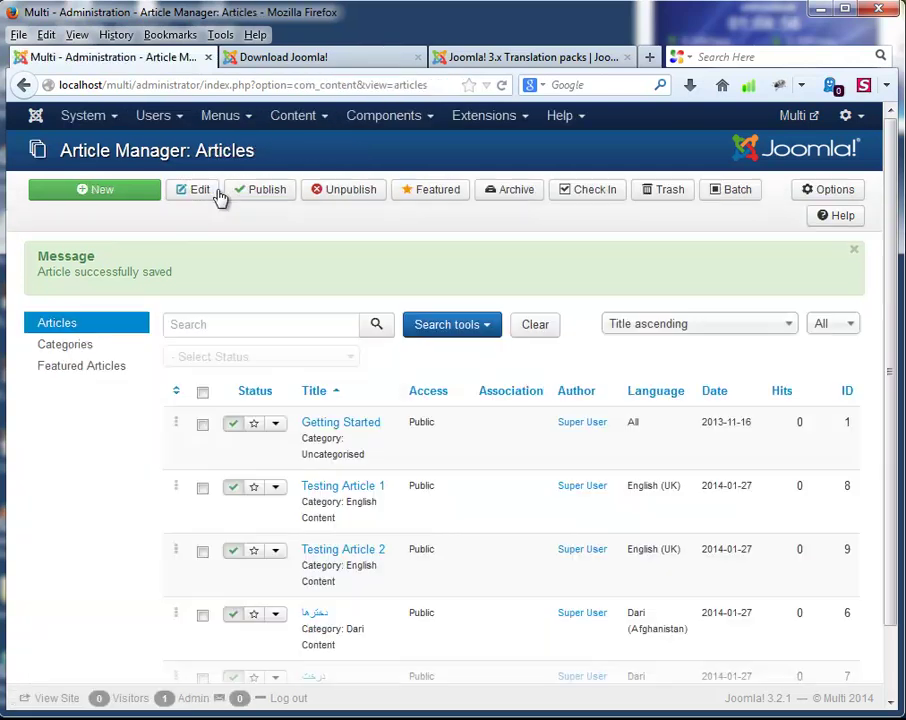
scroll(22, 478, down, 3)
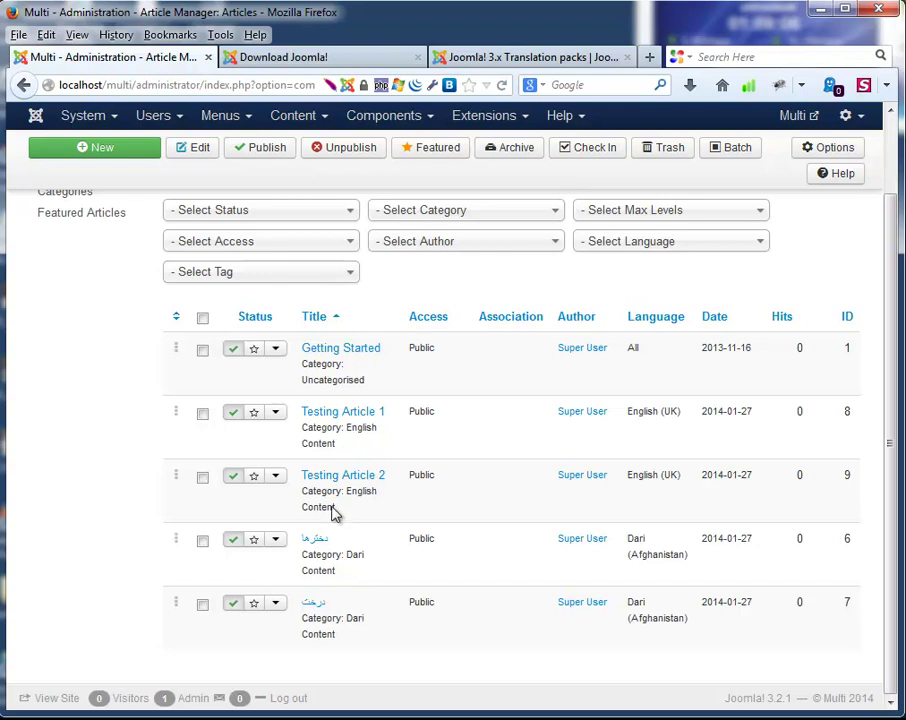
click(248, 120)
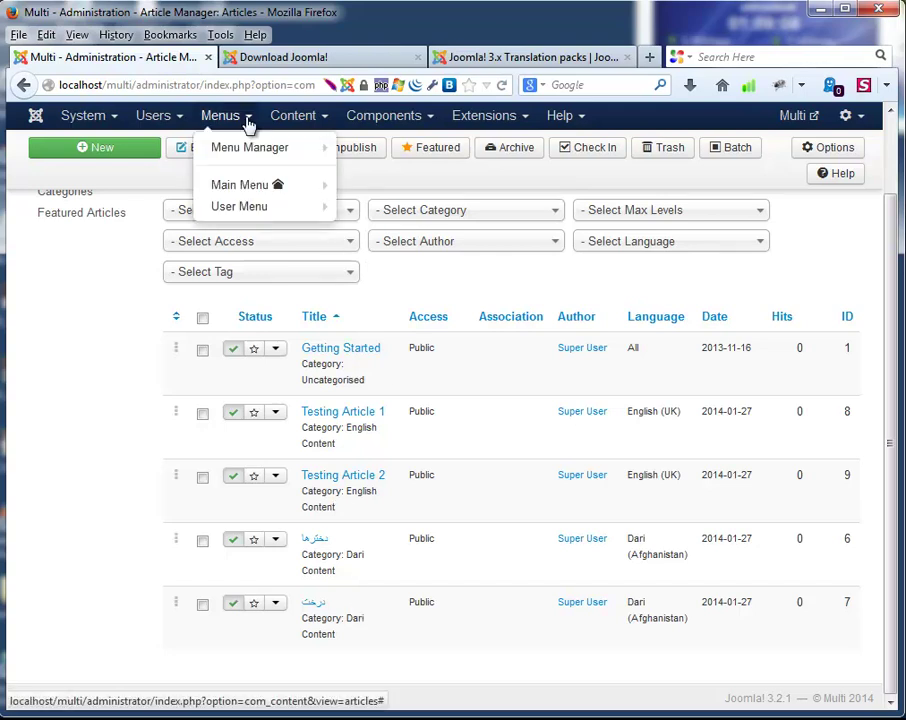
mouse_move(240, 150)
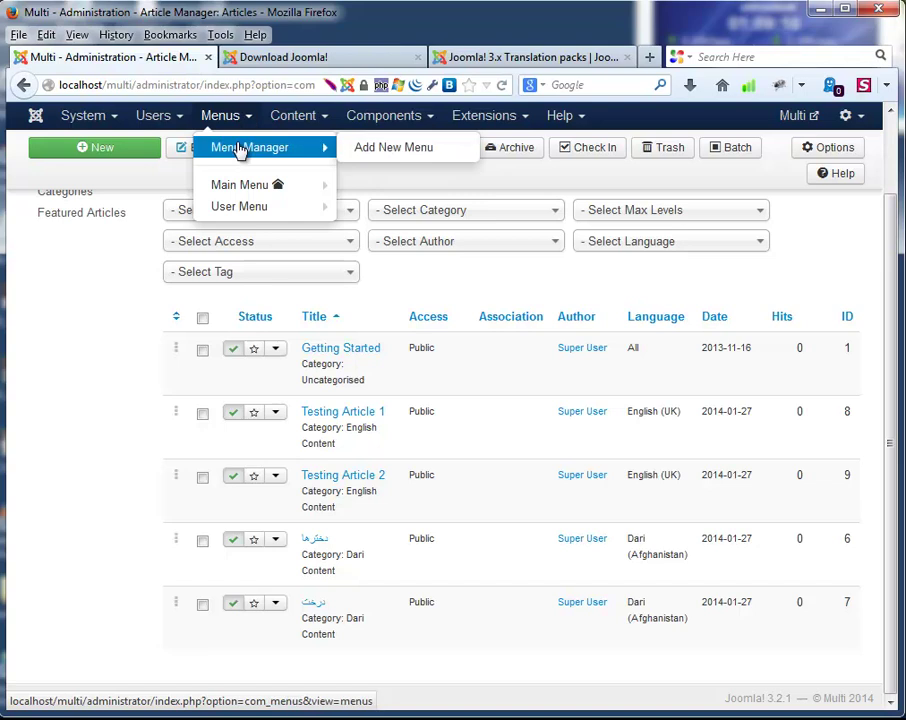
click(364, 149)
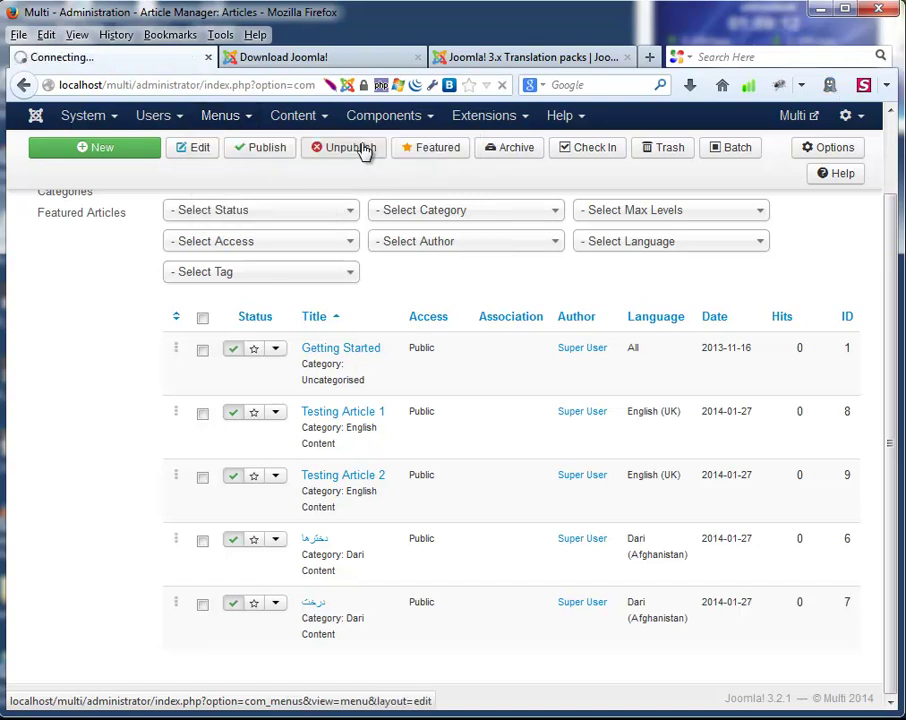
click(226, 297)
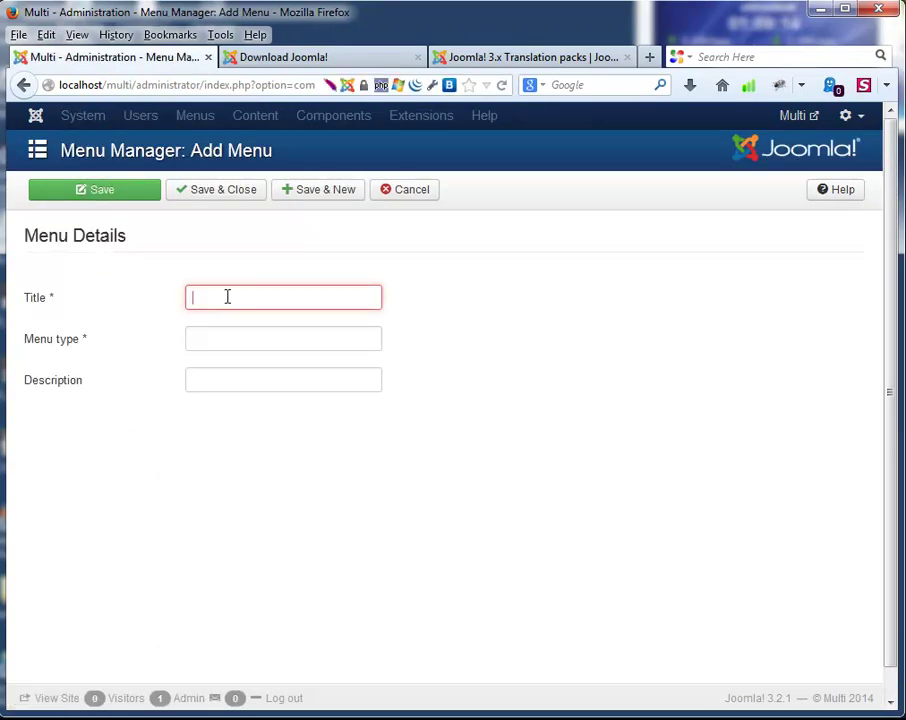
Create the English Menu (type englishmenu) with description 'This is the Englisn Menu'.
text(Engli)
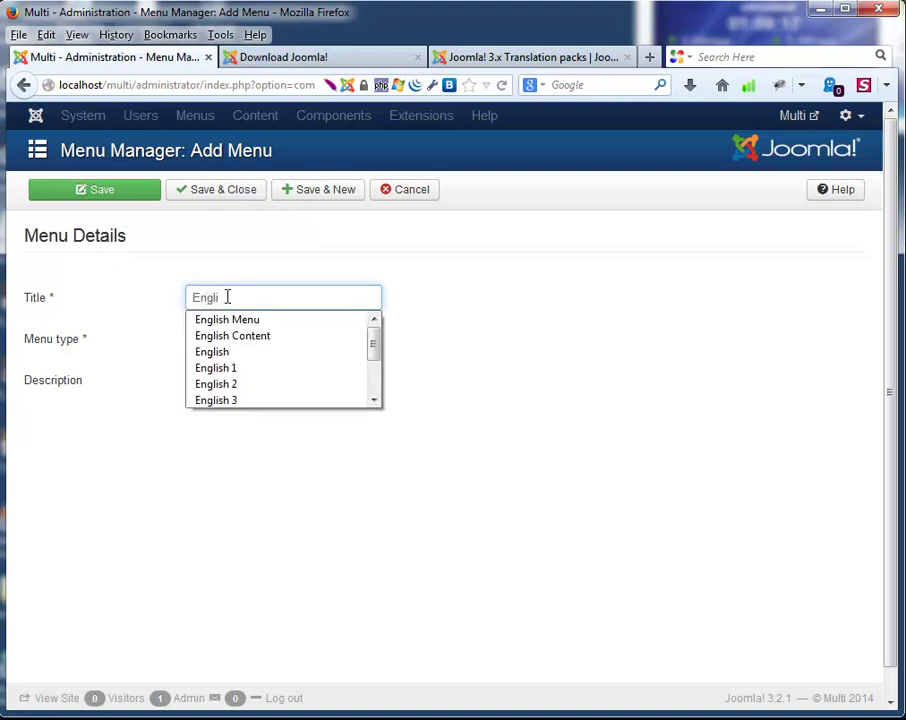
key(Down)
key(Return)
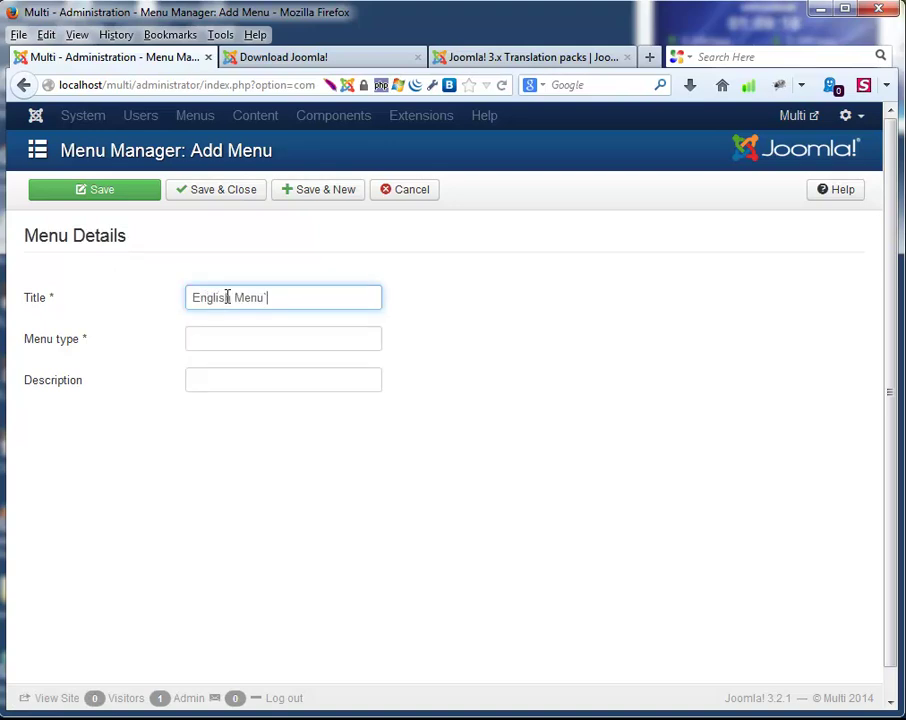
key(Tab)
text(e)
key(Down)
key(Return)
key(Tab)
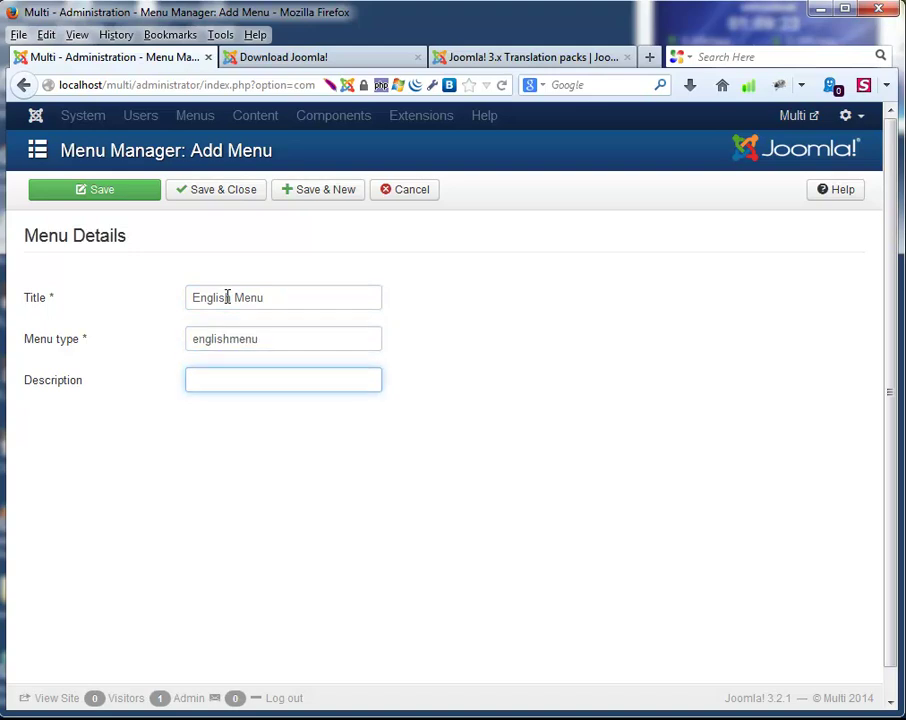
text(Th)
key(Down)
key(Return)
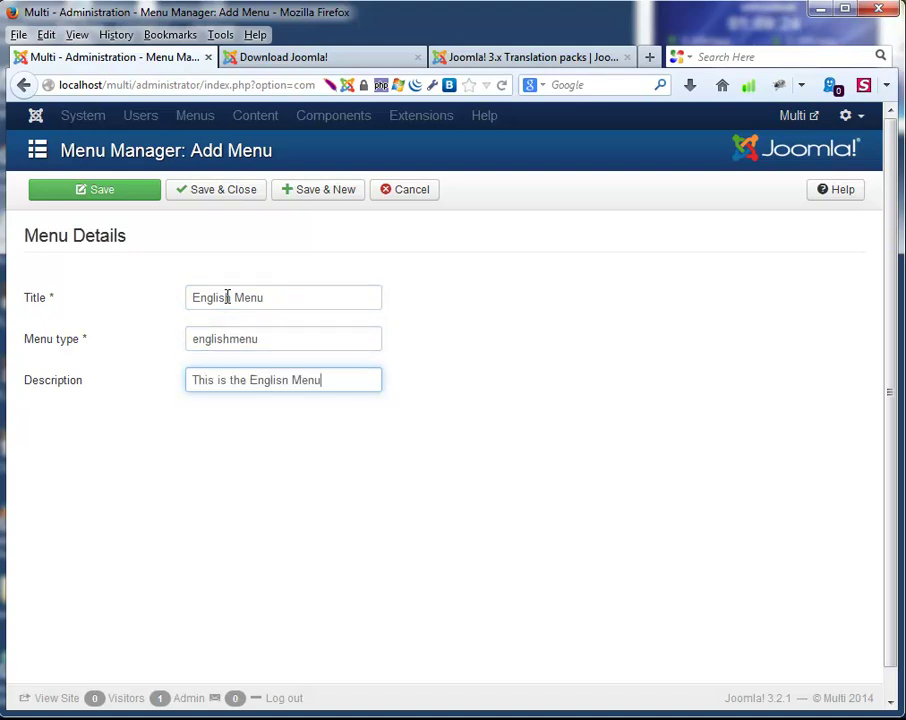
click(303, 191)
Create the Dari Menu (type darimenu) with description 'This is dari content' and save it.
click(242, 370)
text(Dari)
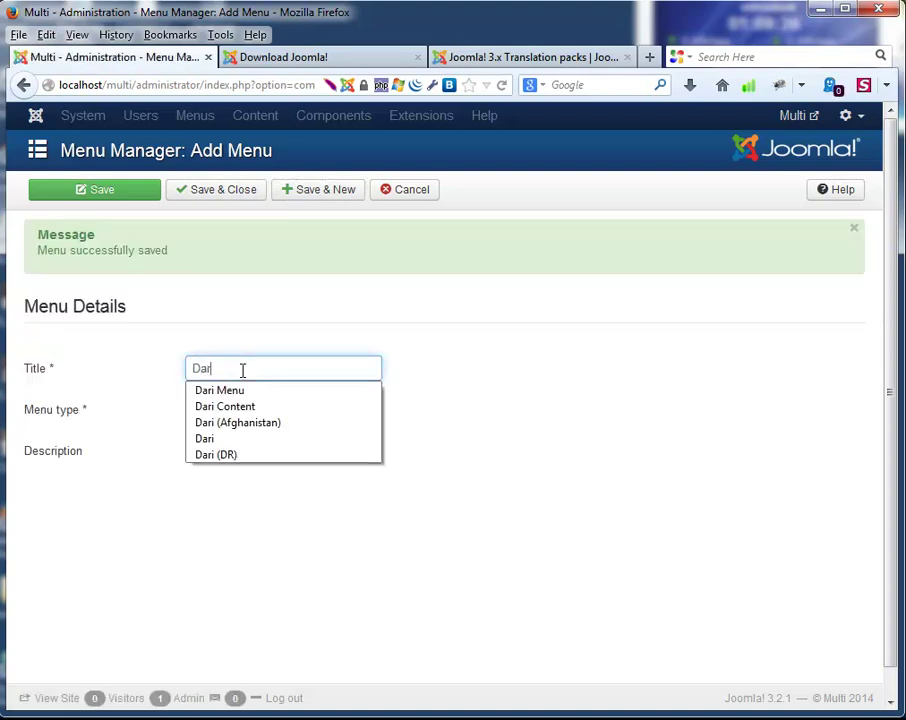
key(Down)
key(Return)
click(230, 407)
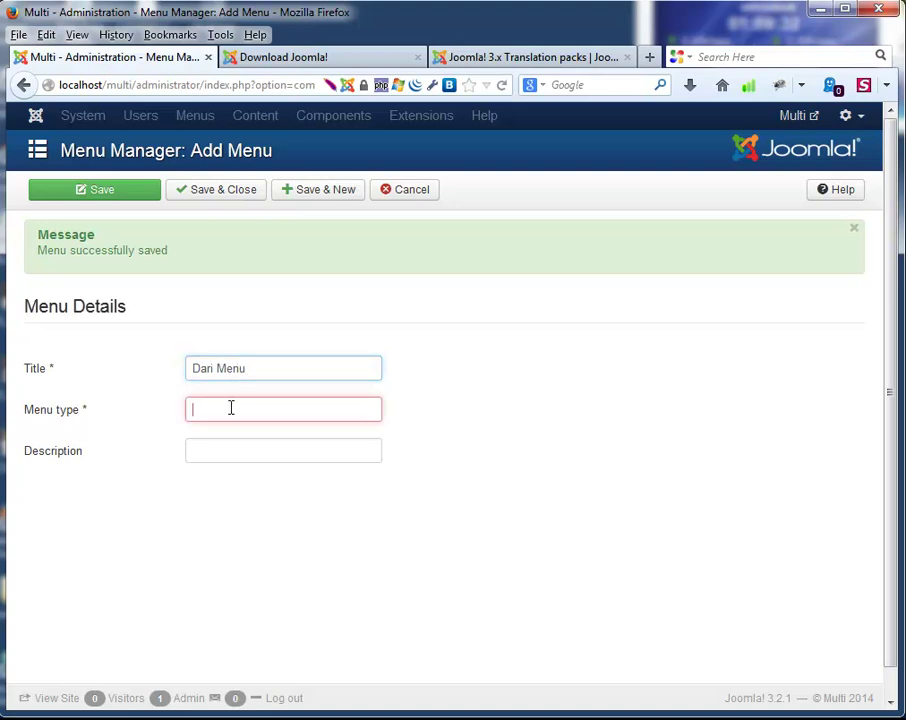
text(d)
key(Down)
key(Return)
click(233, 446)
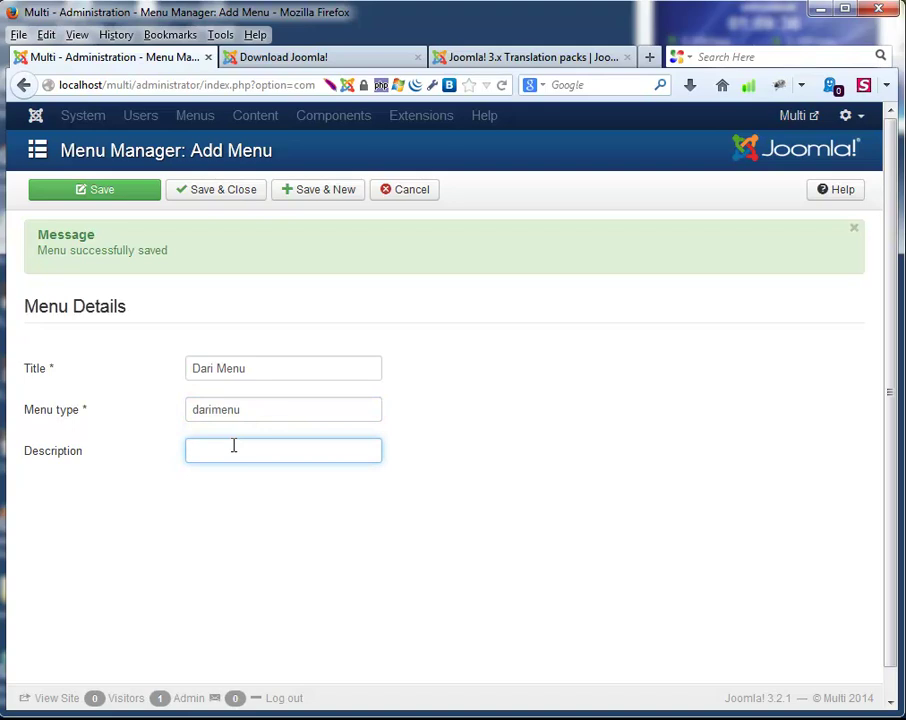
text(th)
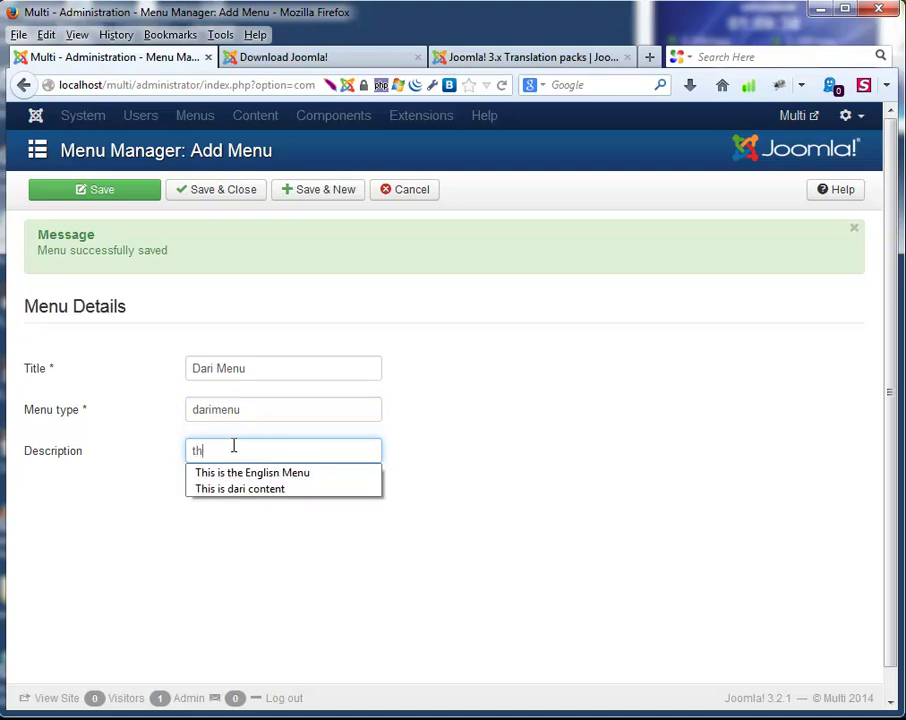
key(Down)
key(Down)
key(Return)
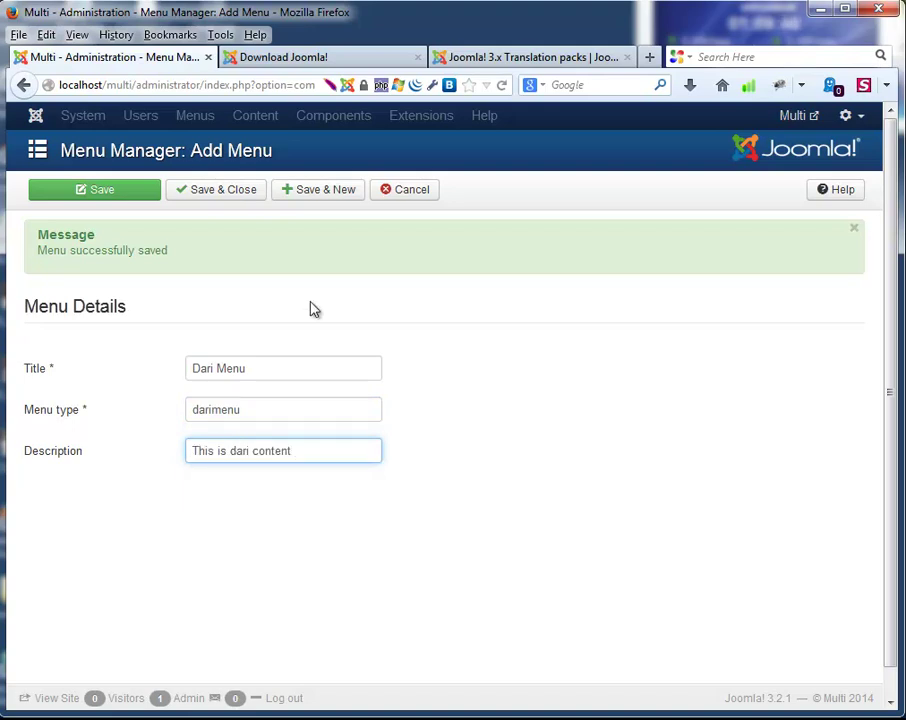
click(236, 197)
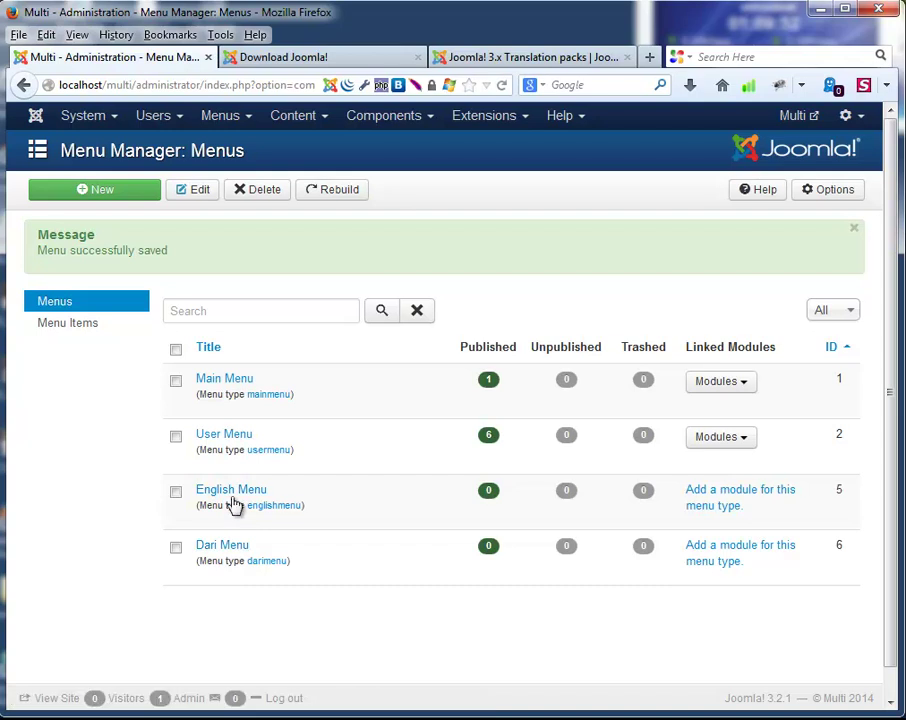
Start a new English Menu item with language English (UK).
click(231, 492)
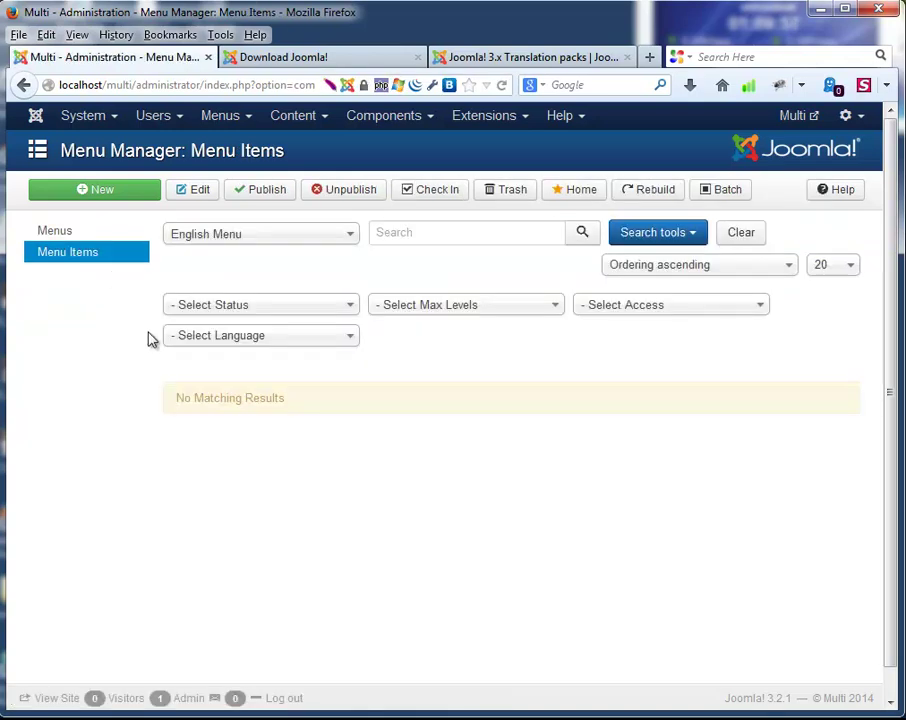
click(115, 198)
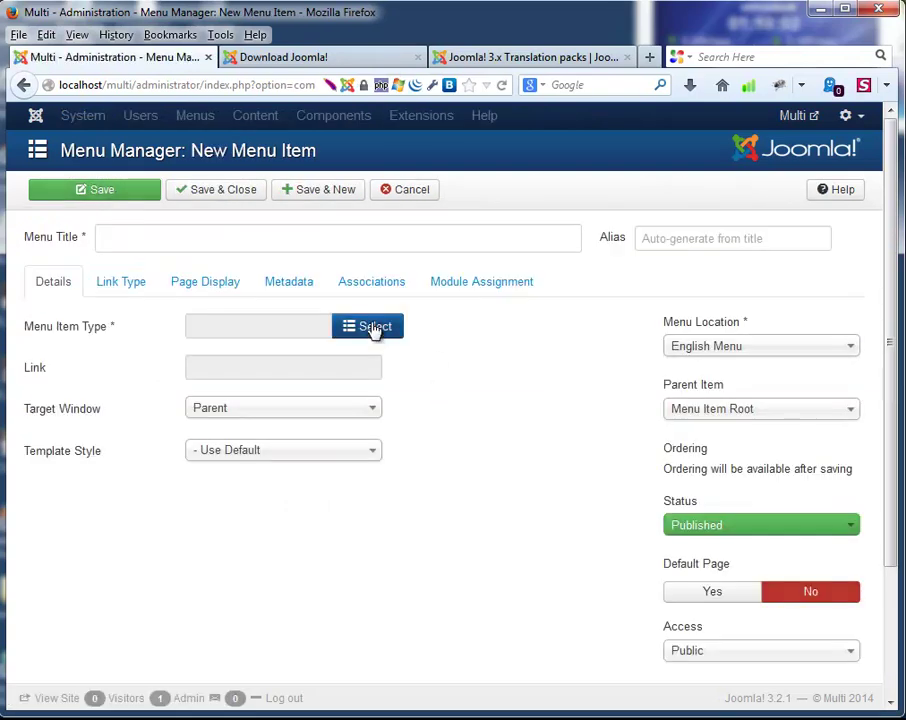
scroll(809, 639, down, 3)
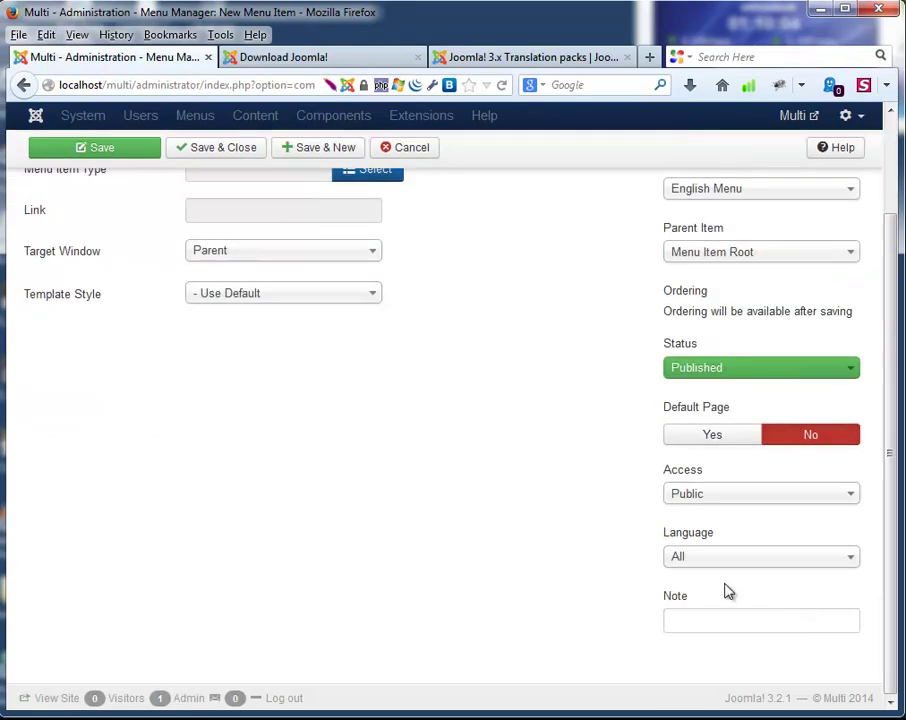
click(713, 560)
click(700, 627)
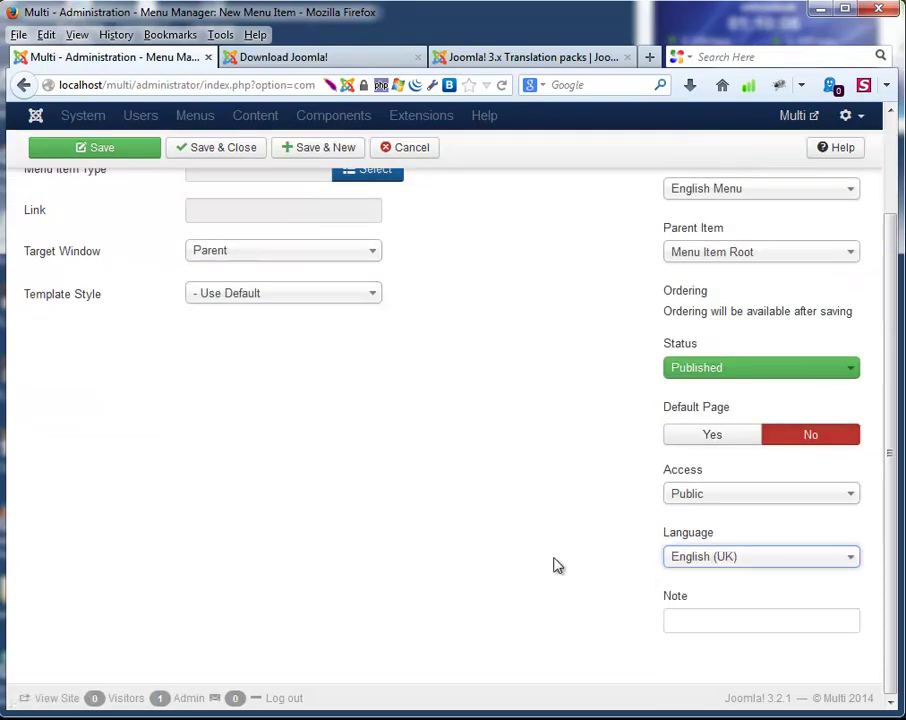
Make the item an Articles > Single Article link to Testing Article 1.
scroll(440, 508, up, 3)
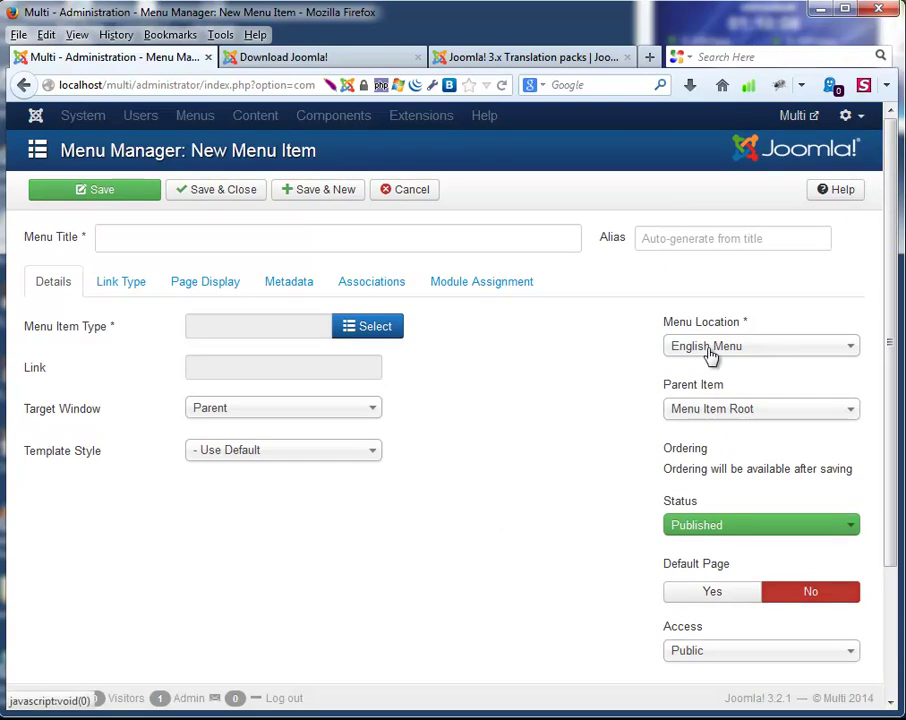
click(384, 333)
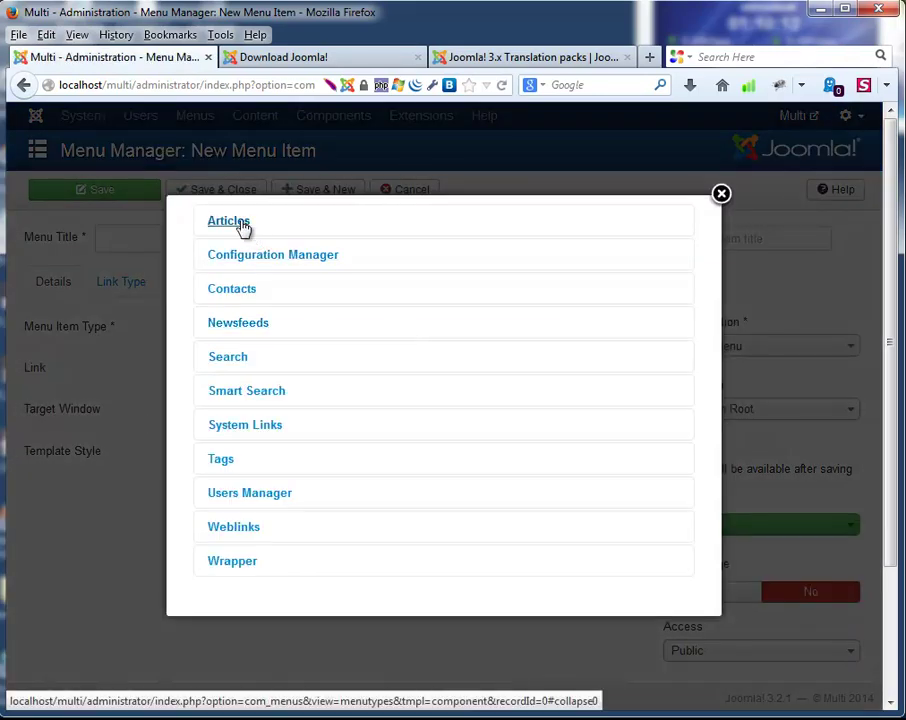
click(247, 229)
click(248, 469)
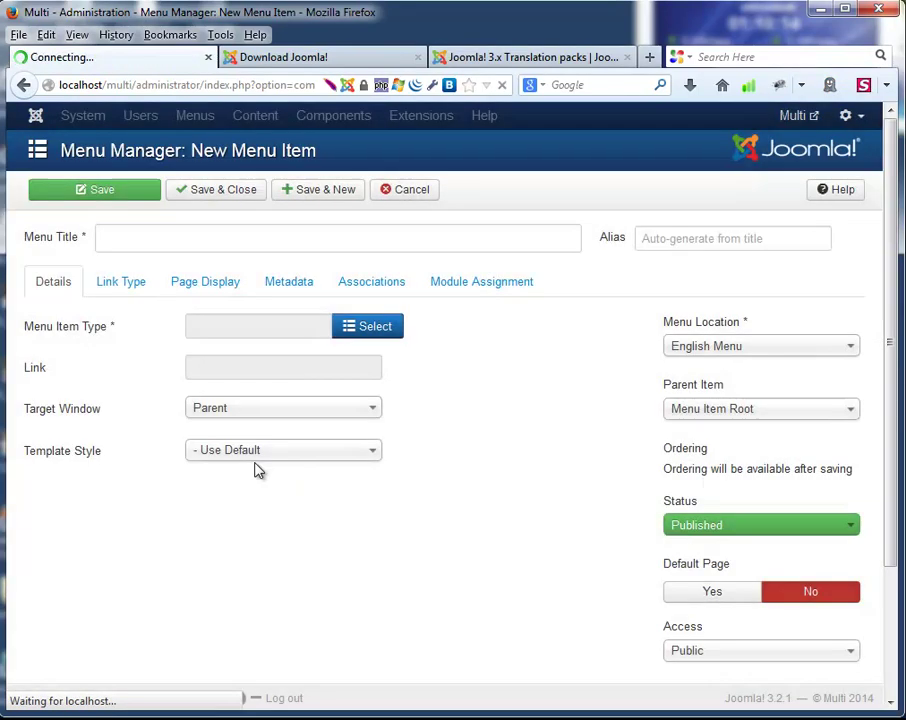
click(384, 377)
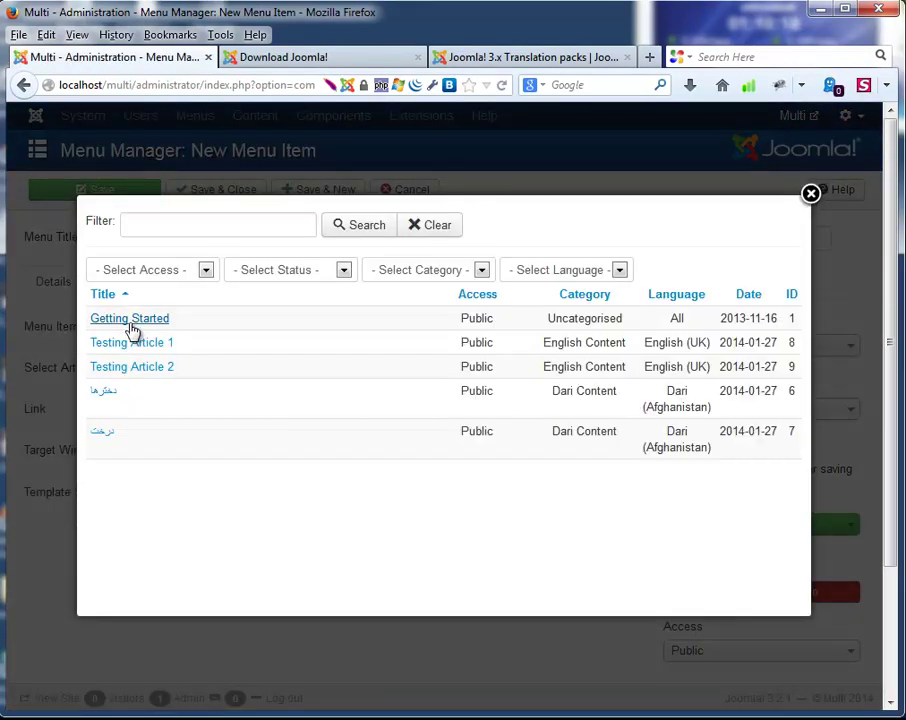
click(140, 347)
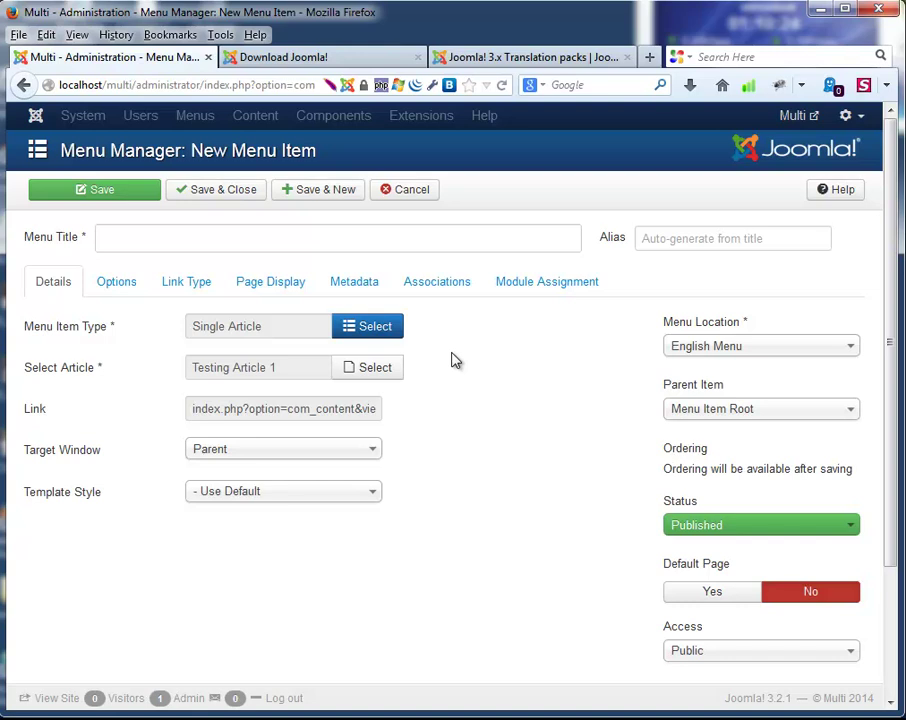
Title the item 'Testing Article 1' and save it, starting a new item.
click(308, 193)
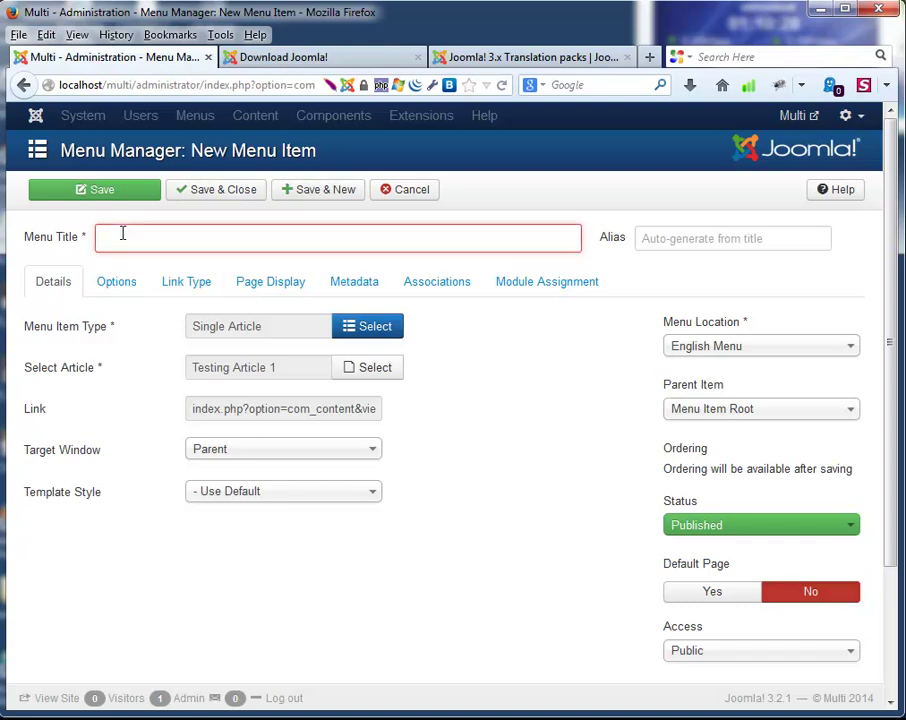
click(122, 233)
text(Art)
key(Down)
key(Return)
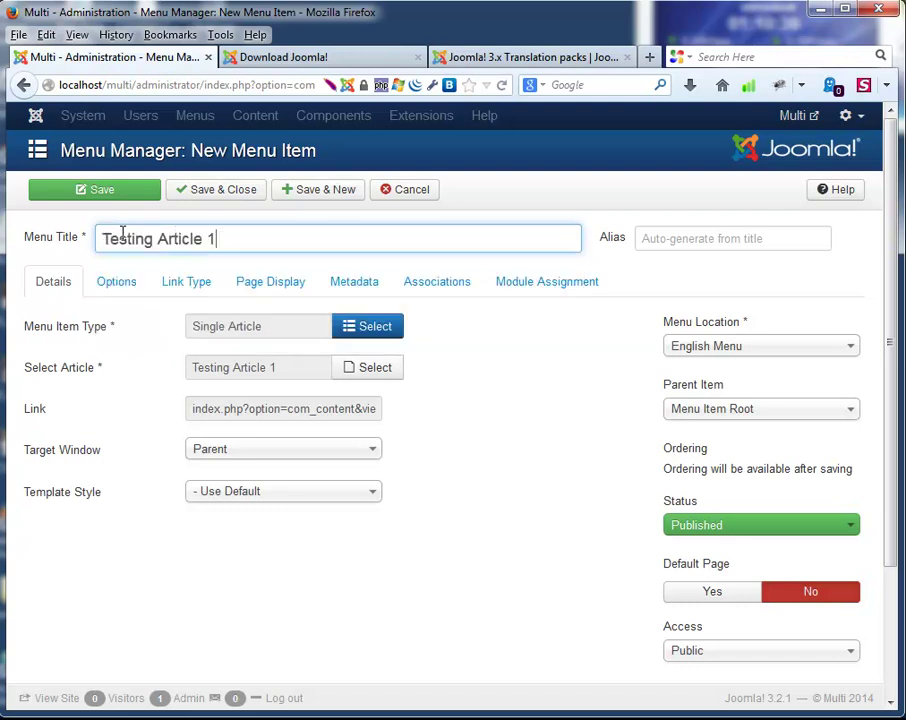
click(320, 199)
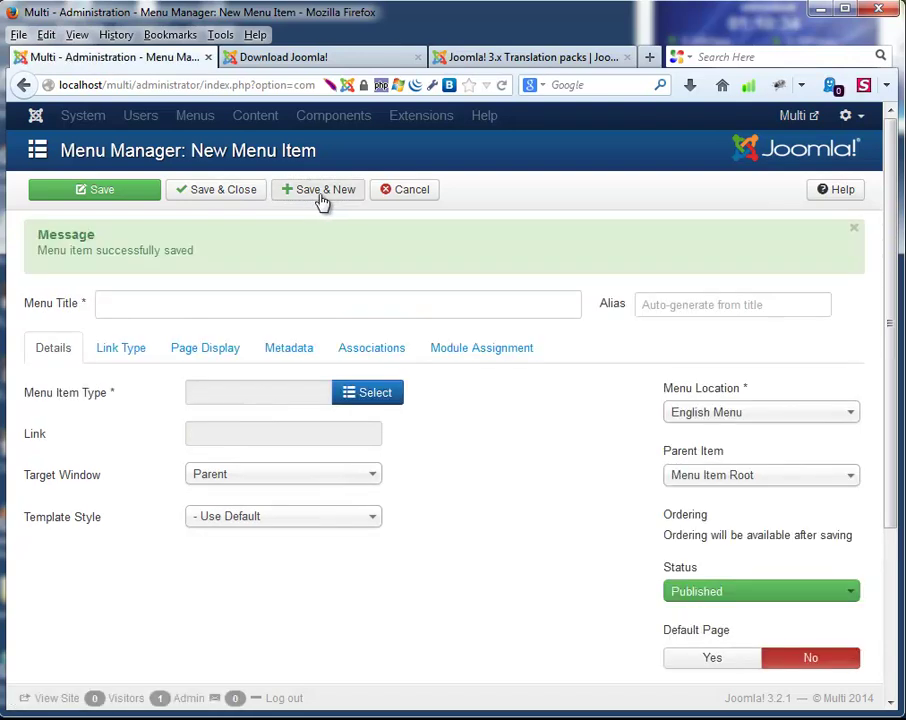
click(172, 306)
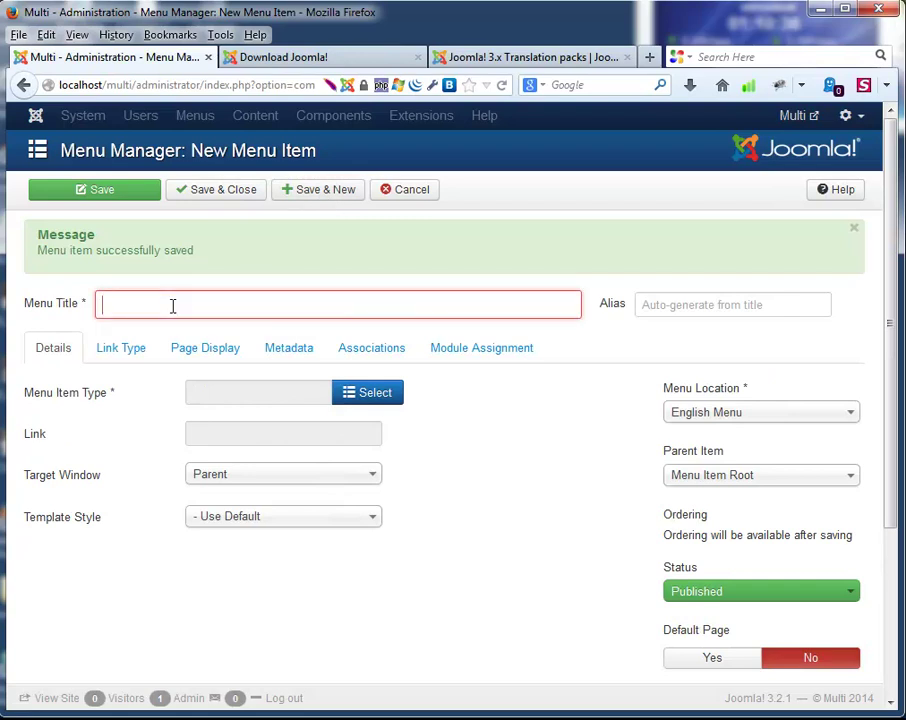
Title the new item 'Testing Article 2' and link it to the single article Testing Article 2.
text(Art)
key(Down)
key(Down)
key(Return)
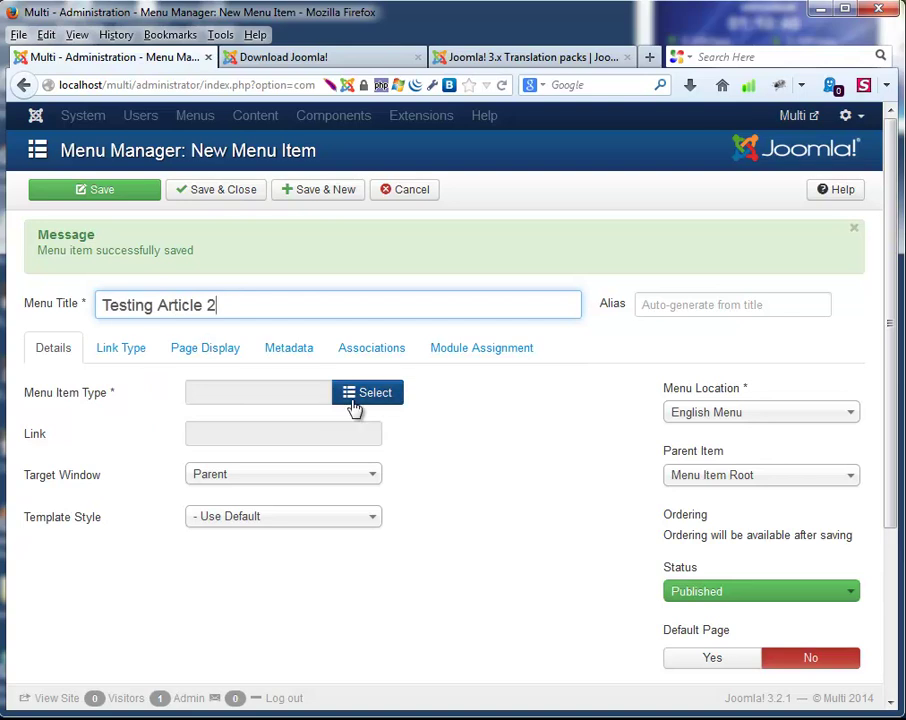
click(355, 398)
click(236, 222)
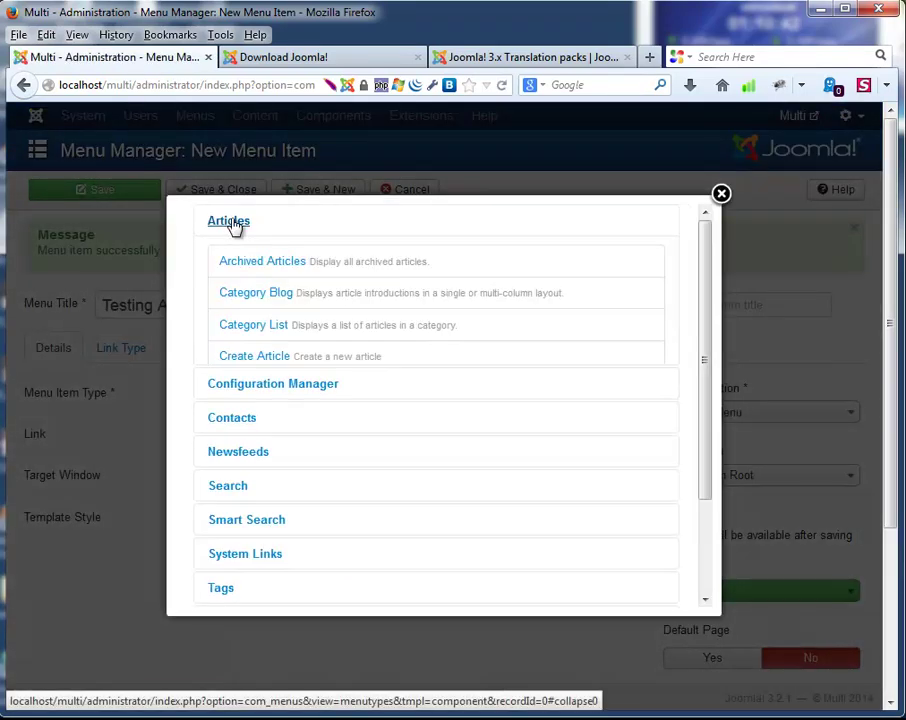
click(255, 434)
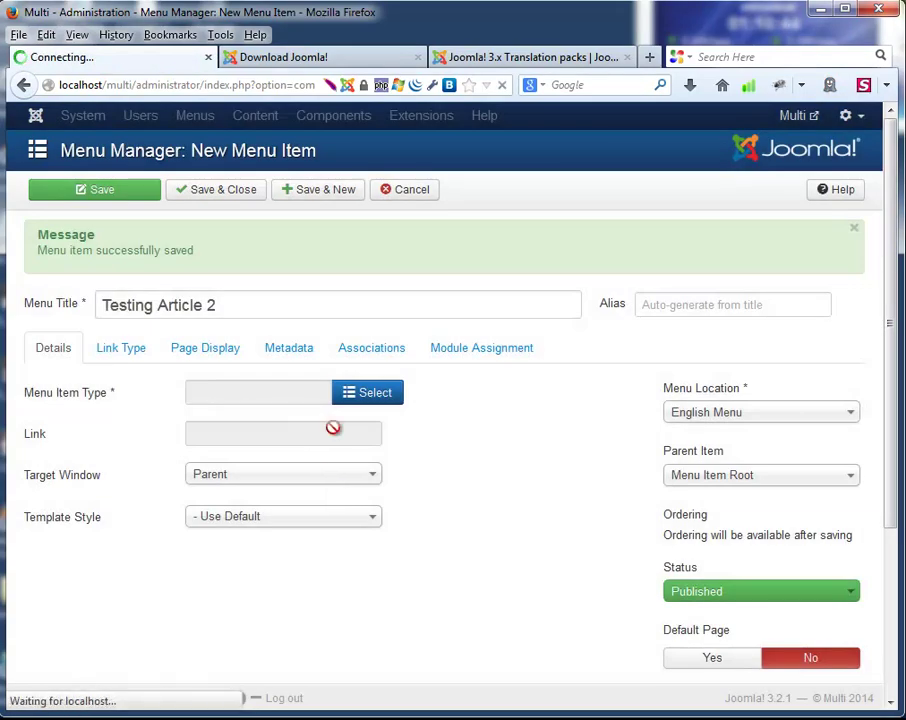
click(377, 377)
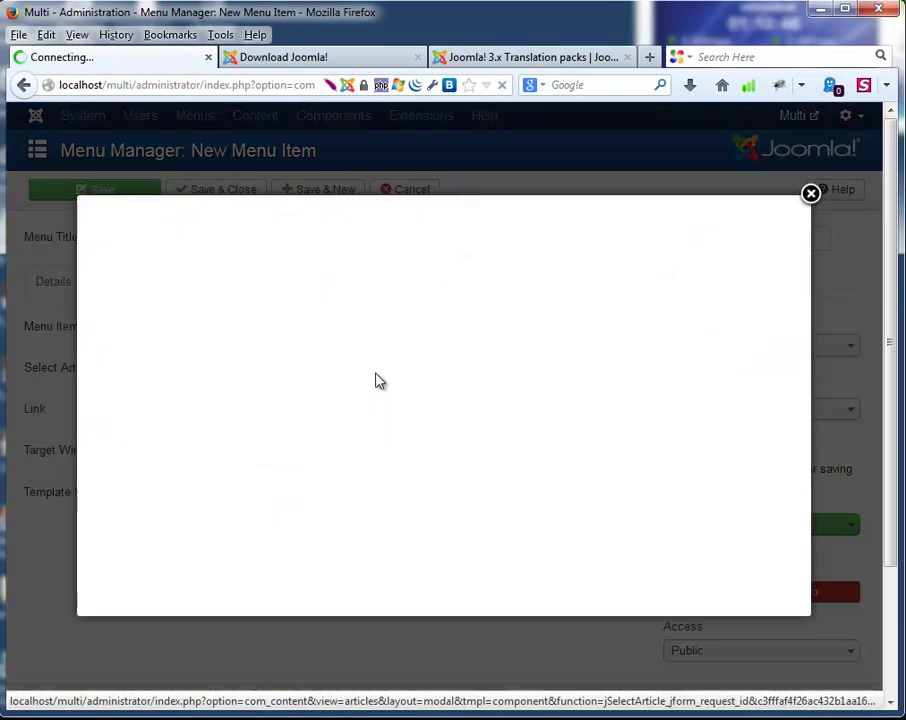
click(150, 367)
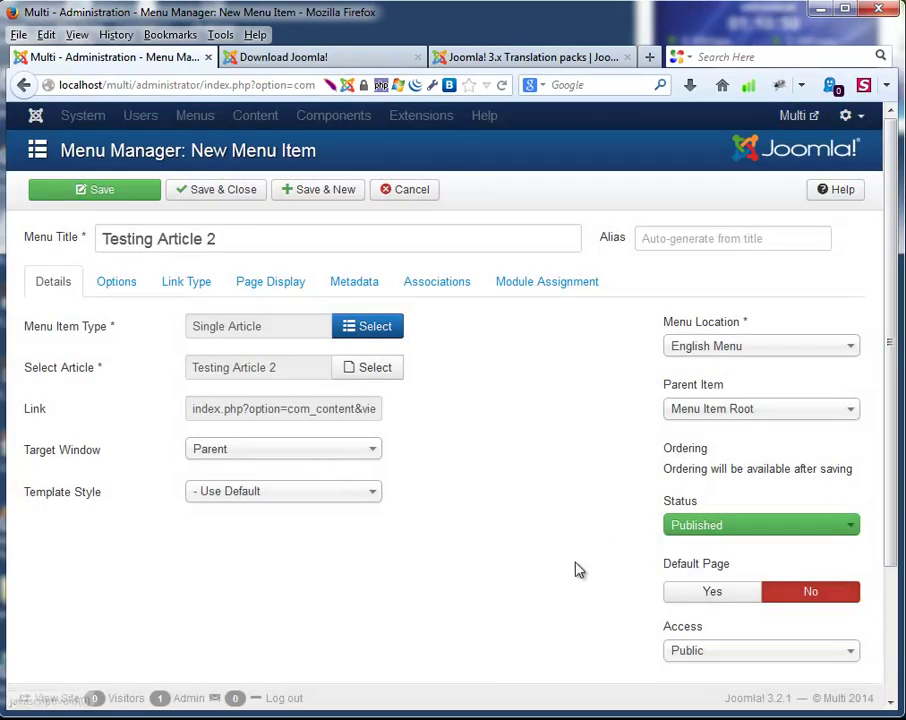
Set the item language to English (UK) and save it.
scroll(610, 566, down, 3)
click(705, 560)
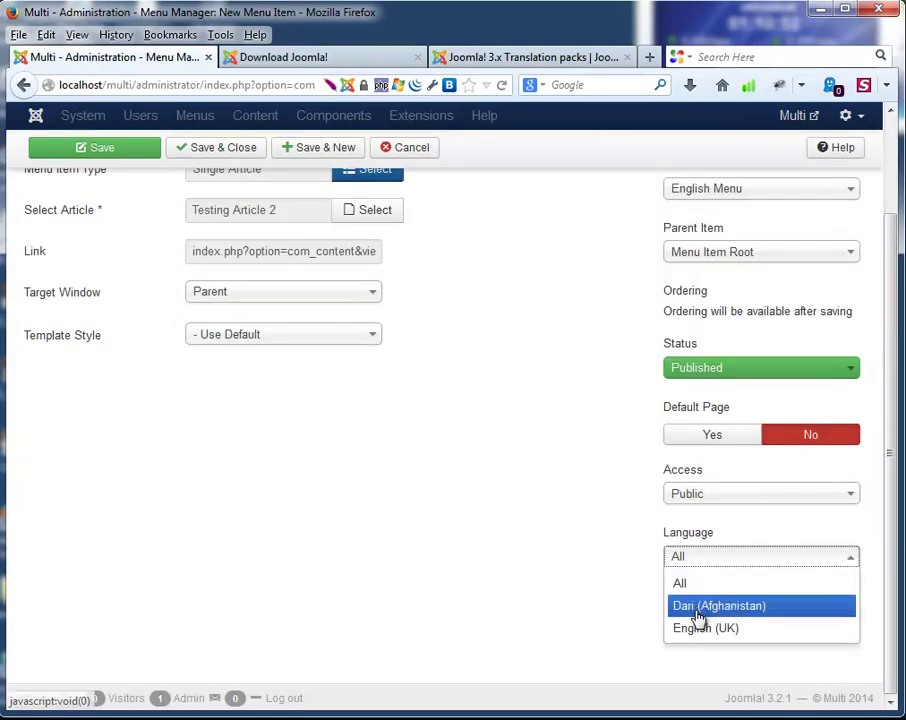
click(703, 630)
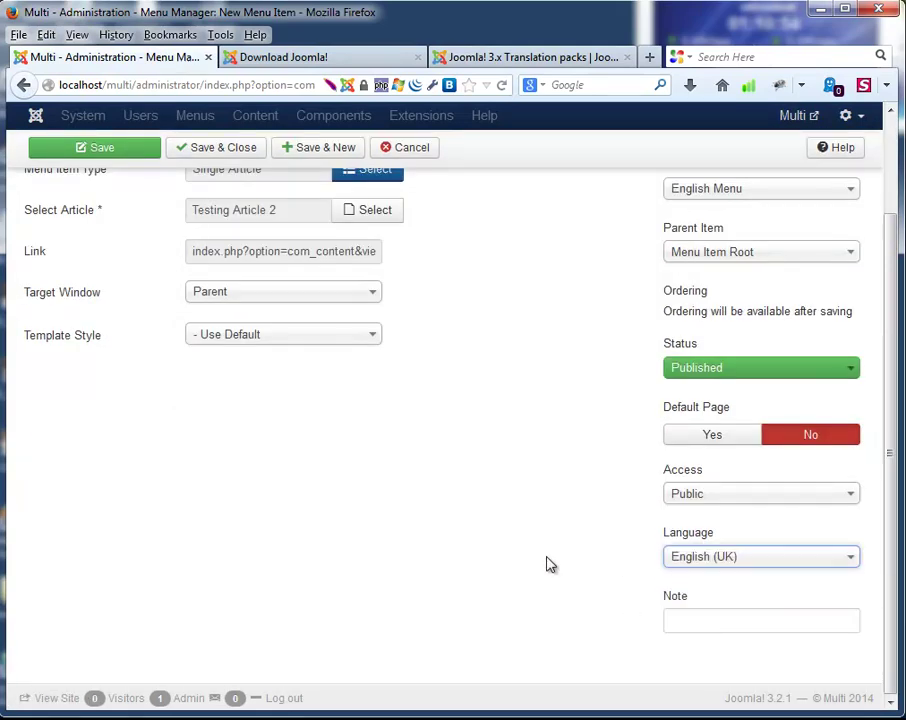
scroll(550, 511, up, 3)
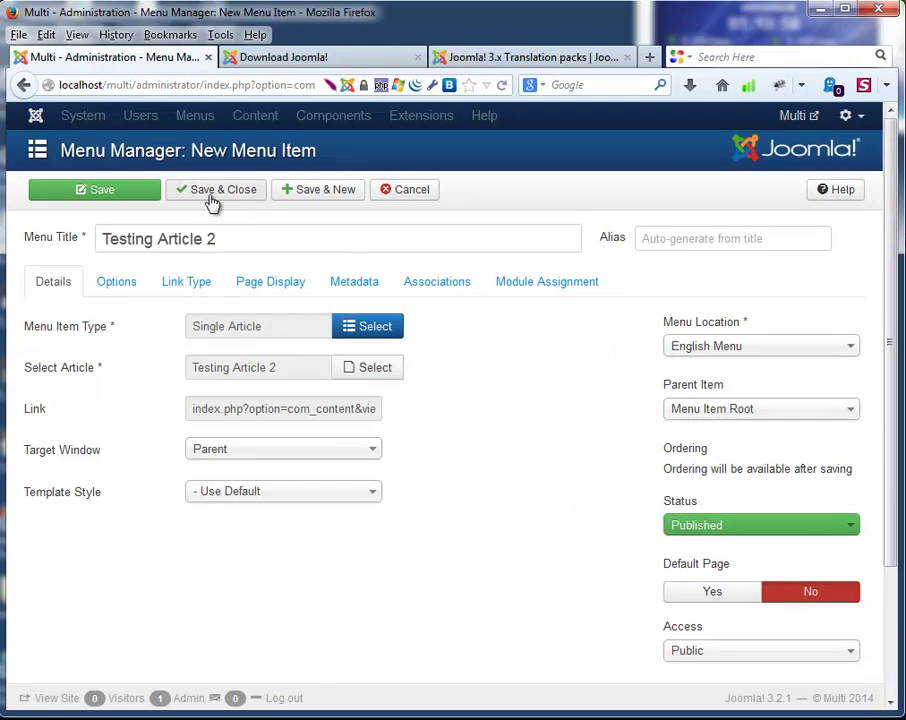
click(320, 190)
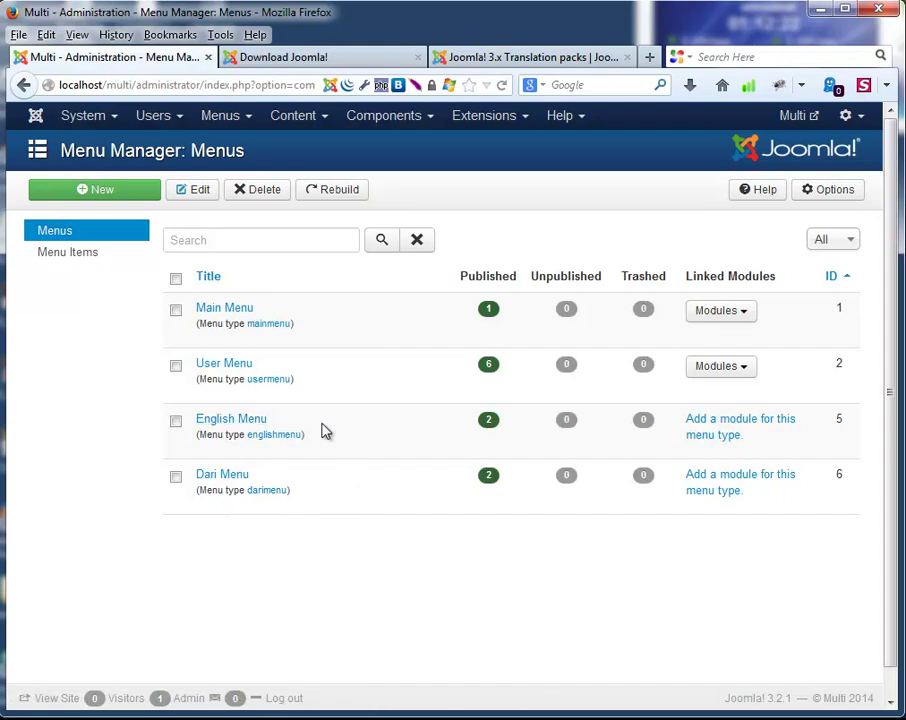
Make Testing Article 1 the English home page and associate it with the first Dari item.
click(238, 426)
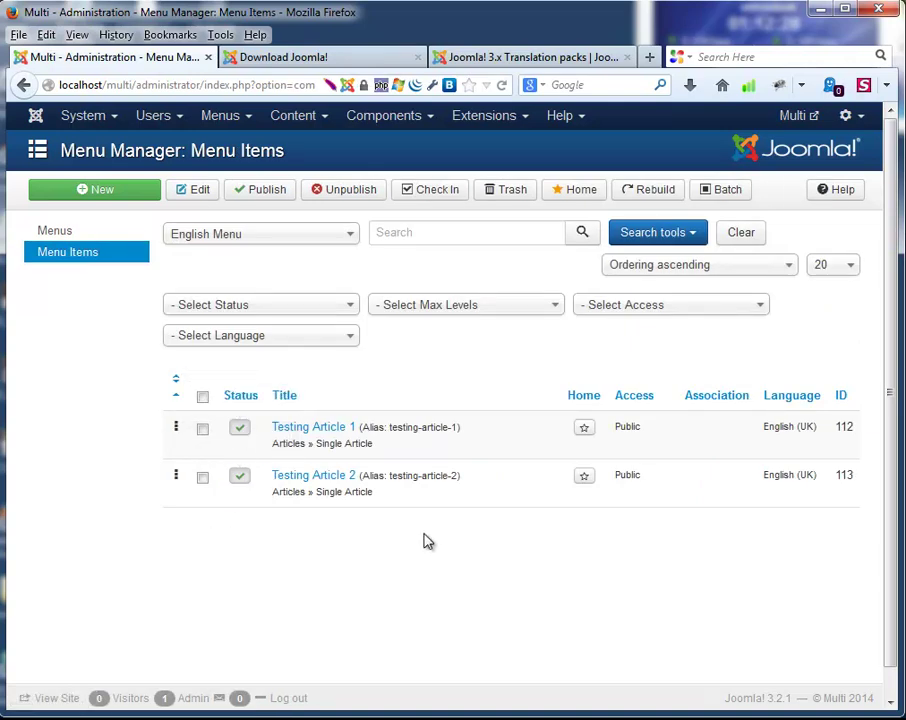
click(587, 431)
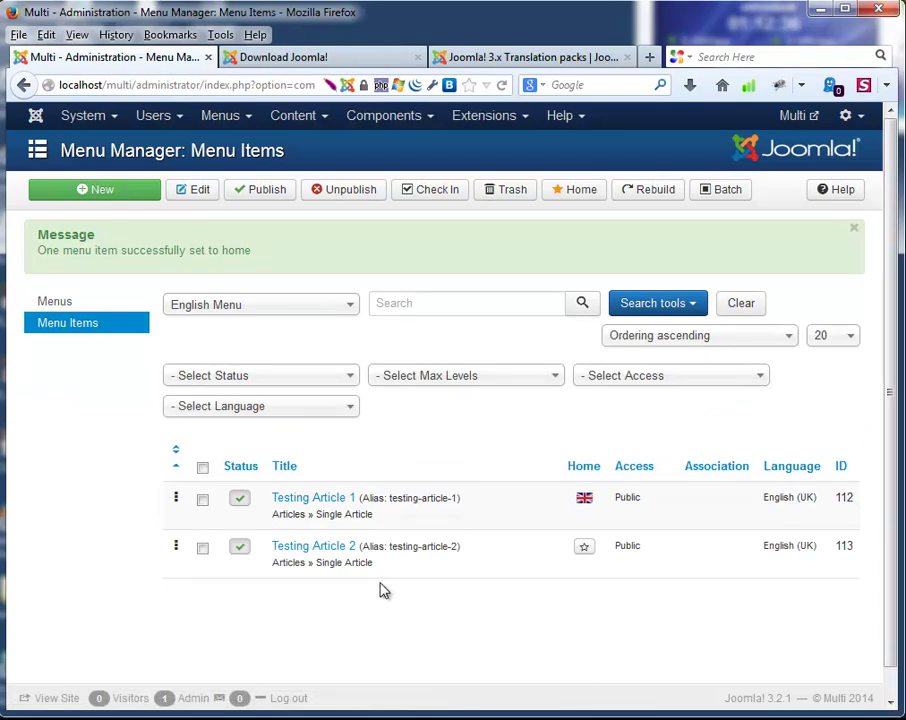
click(337, 500)
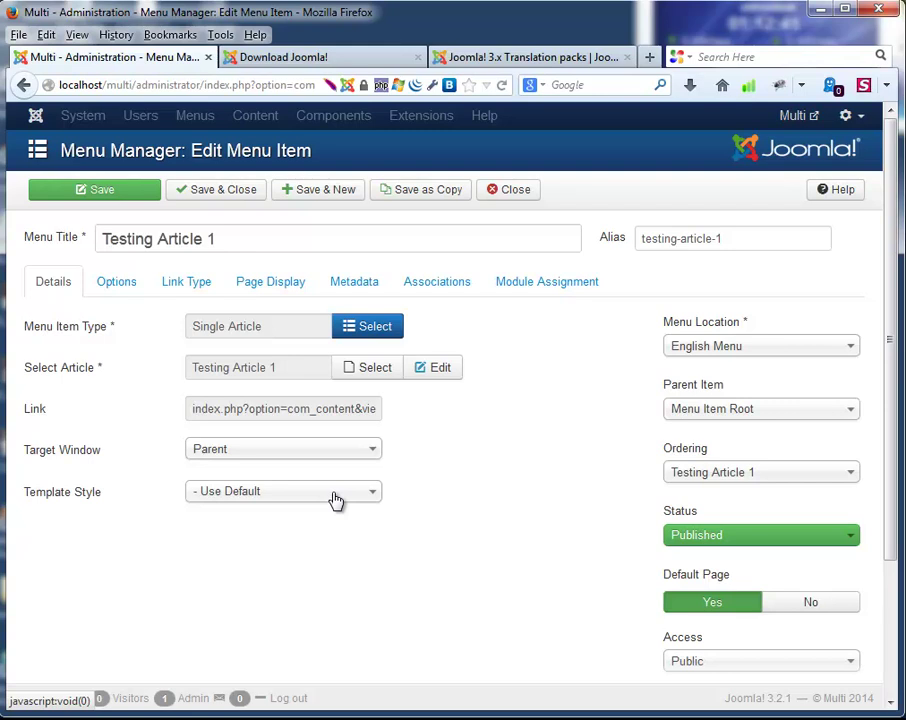
click(443, 287)
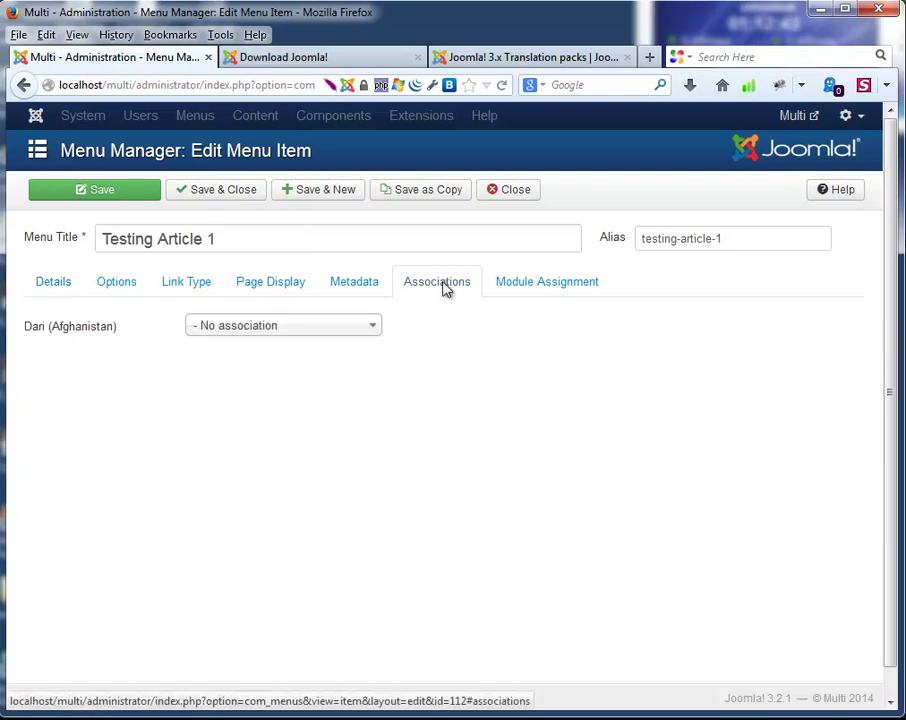
click(378, 326)
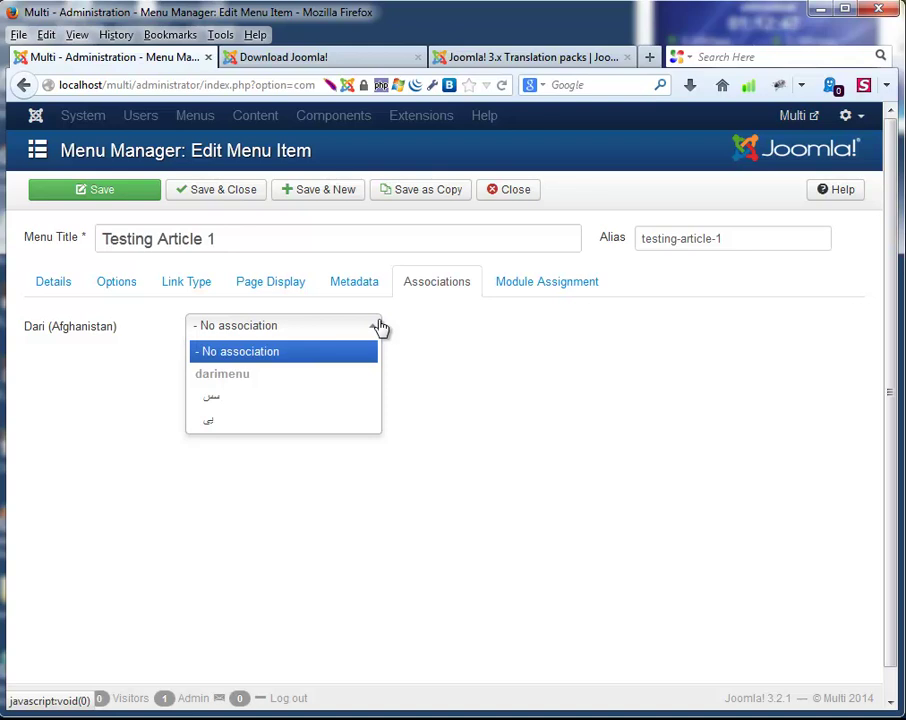
click(258, 397)
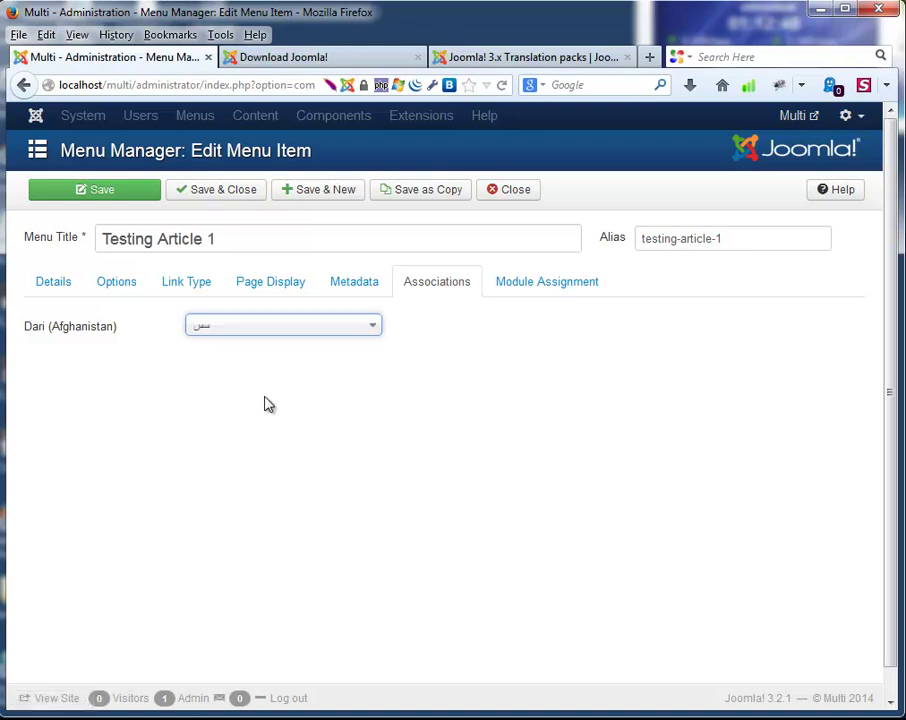
click(218, 191)
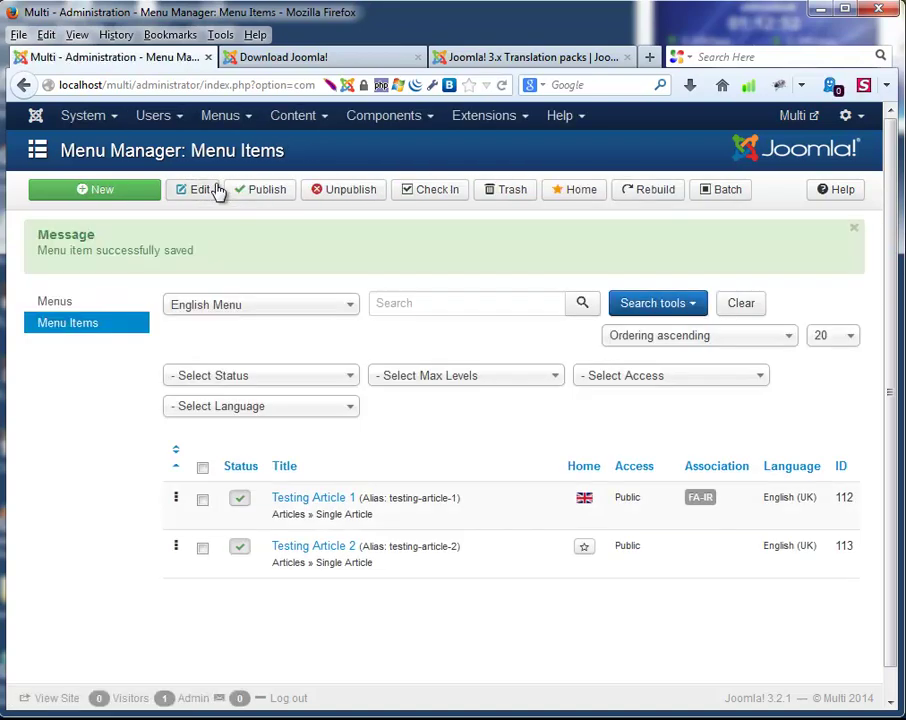
Associate Testing Article 2 with the second Dari item and save it.
click(334, 550)
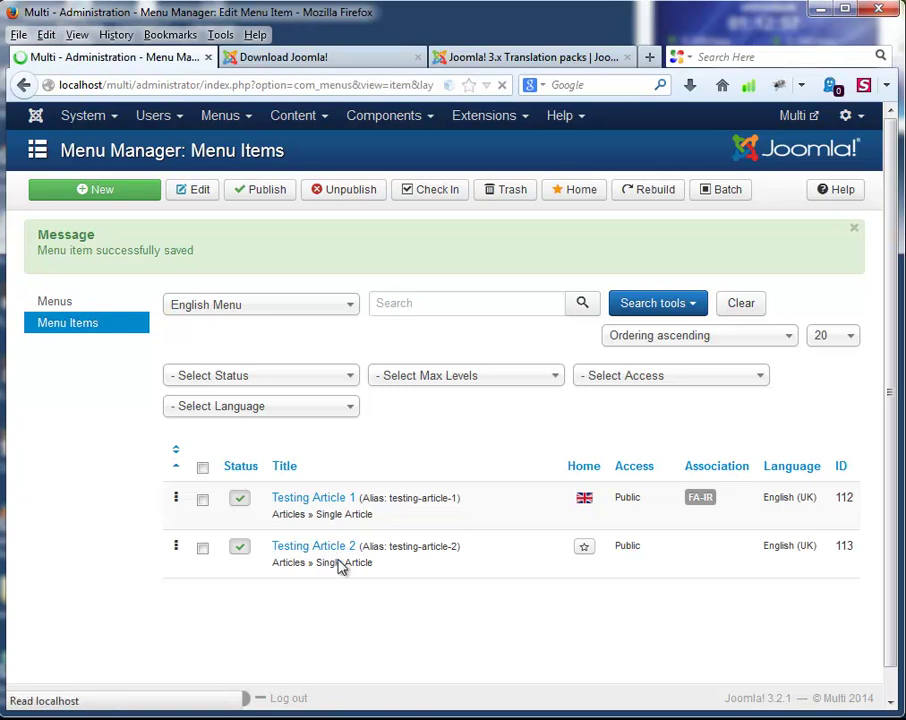
click(436, 286)
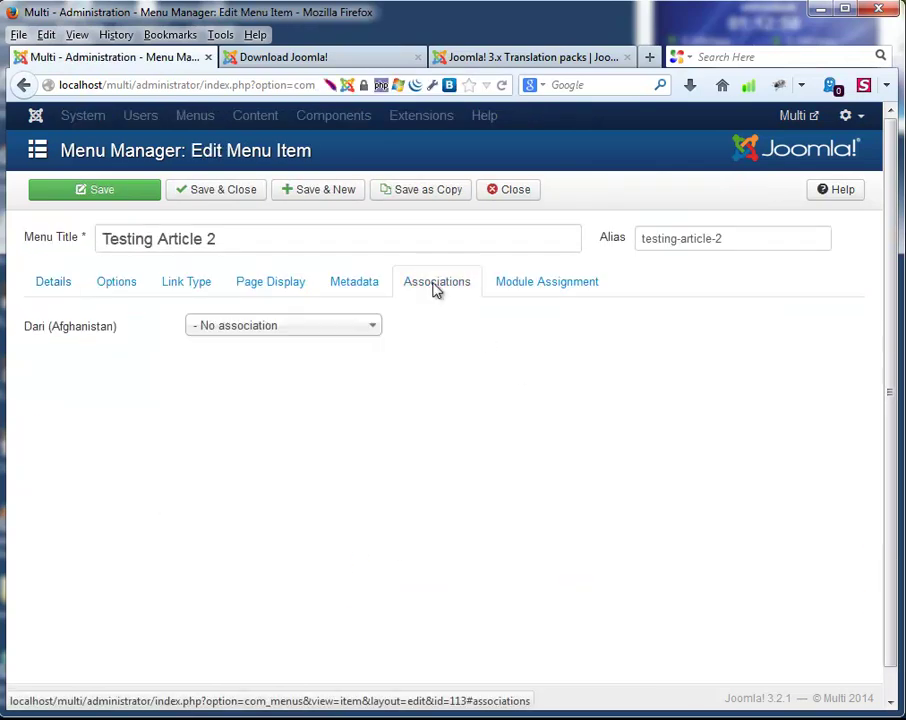
click(342, 333)
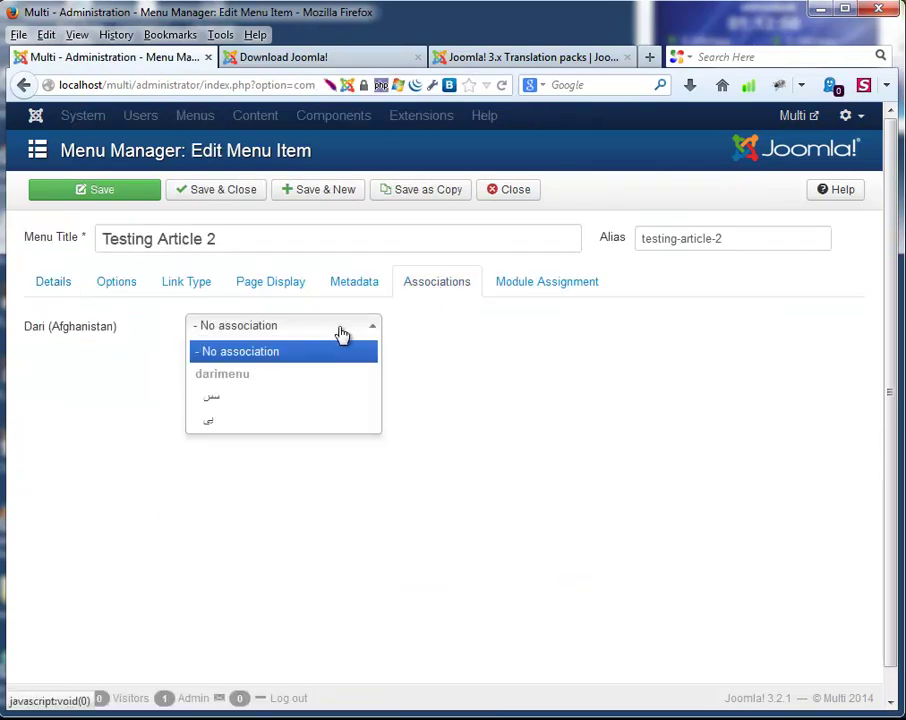
click(265, 420)
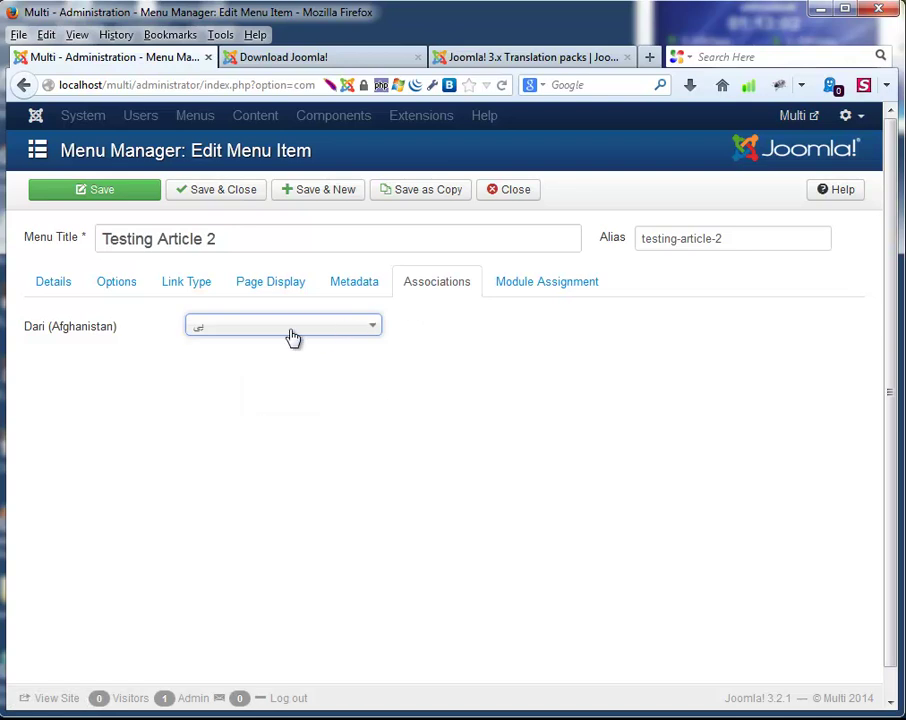
click(206, 191)
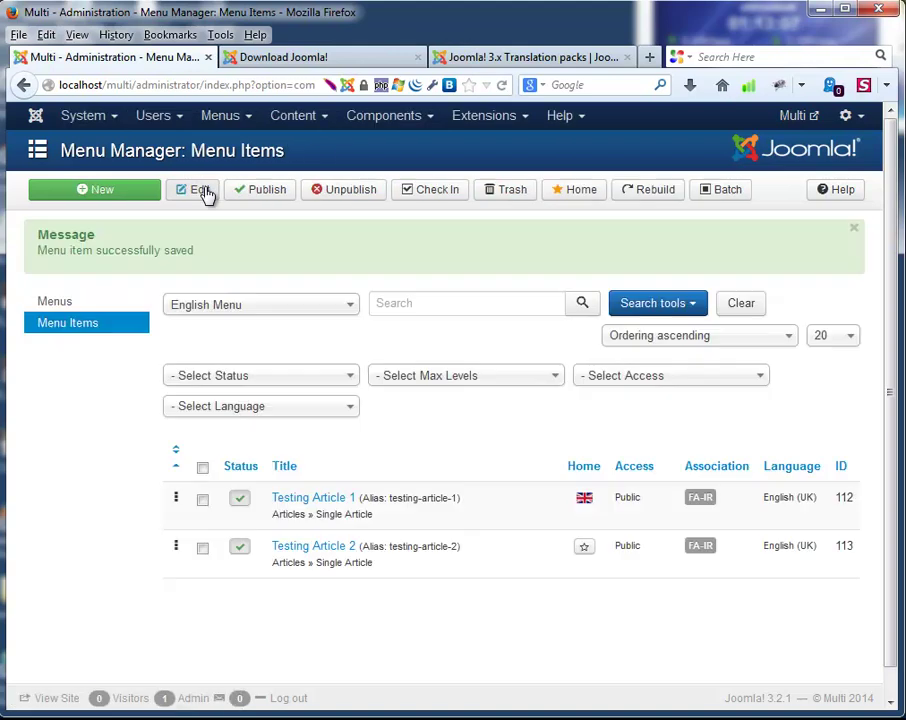
click(66, 301)
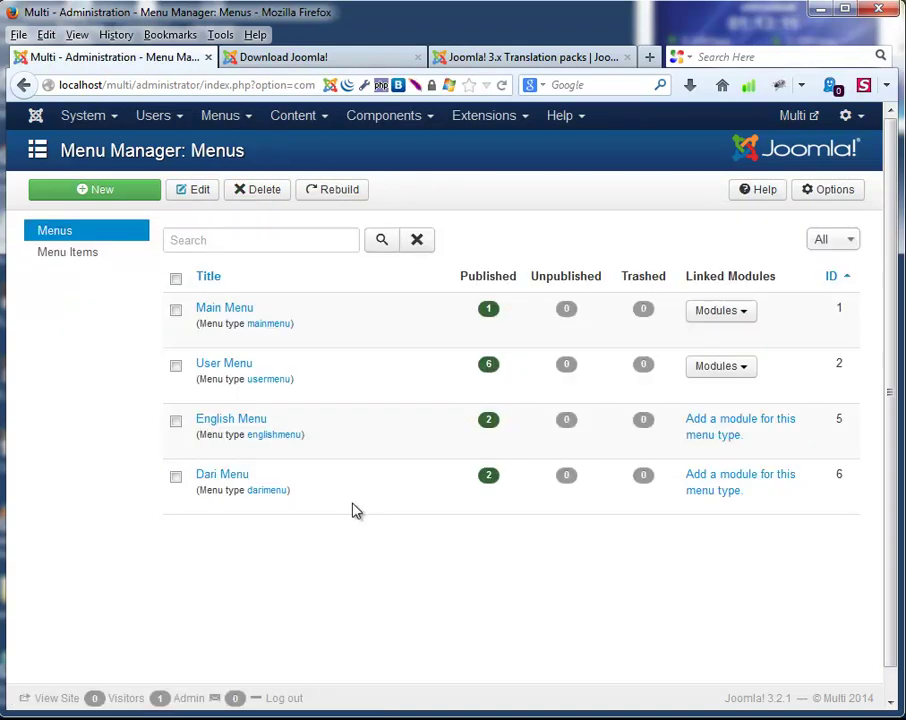
Star Dari Menu item 114 as the Dari home page, then return to the Menus list.
click(208, 478)
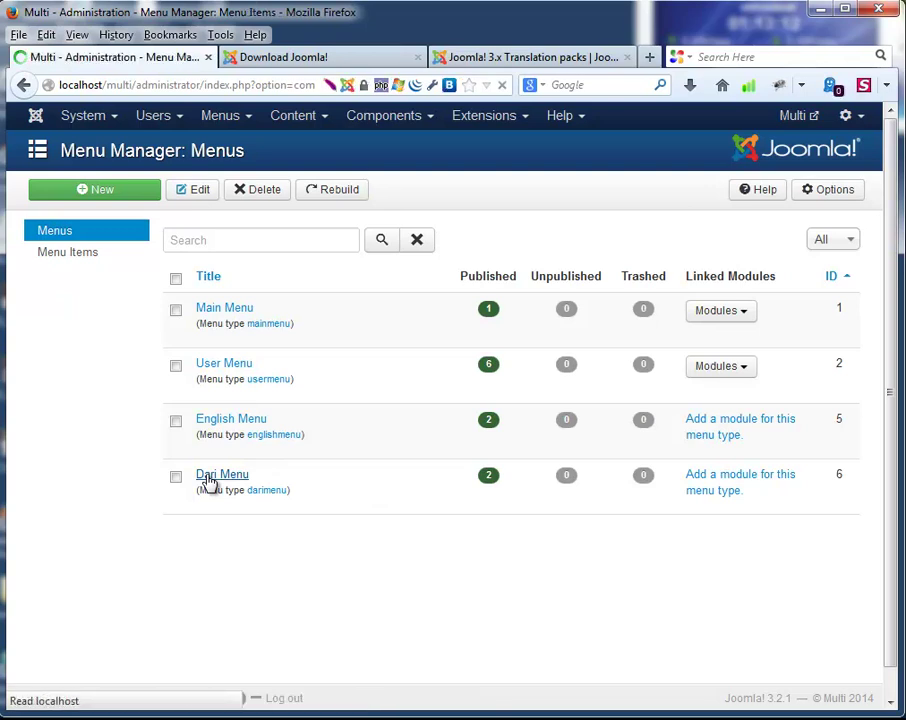
mouse_move(694, 435)
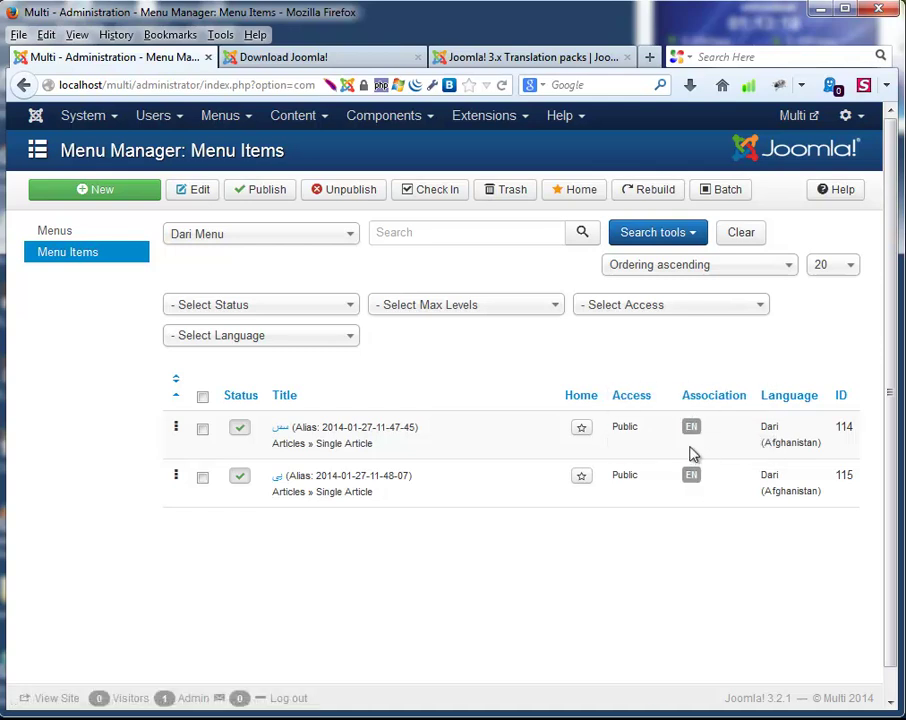
click(584, 430)
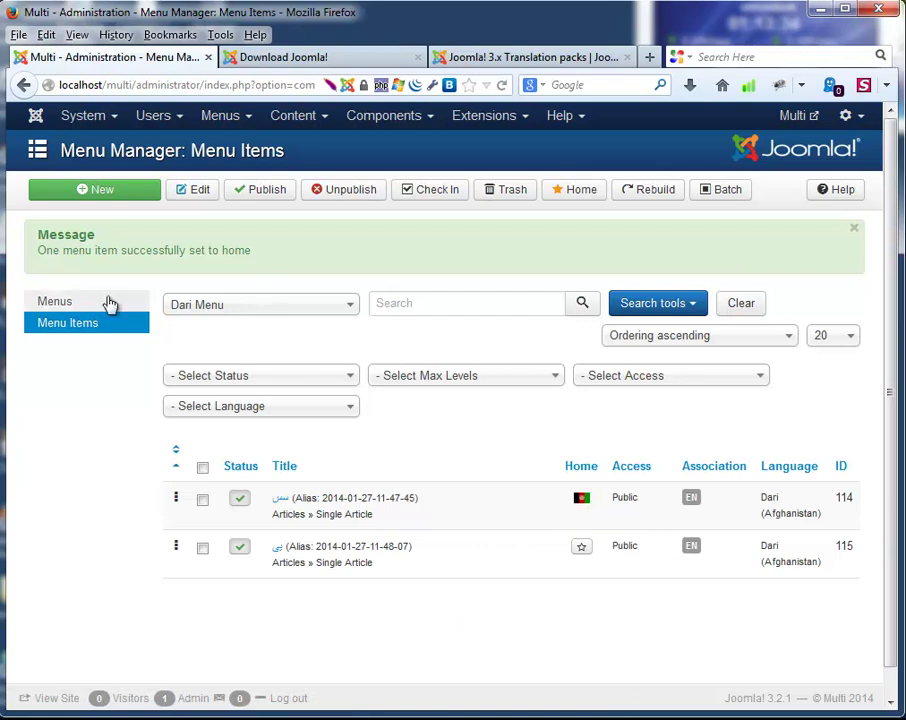
click(40, 303)
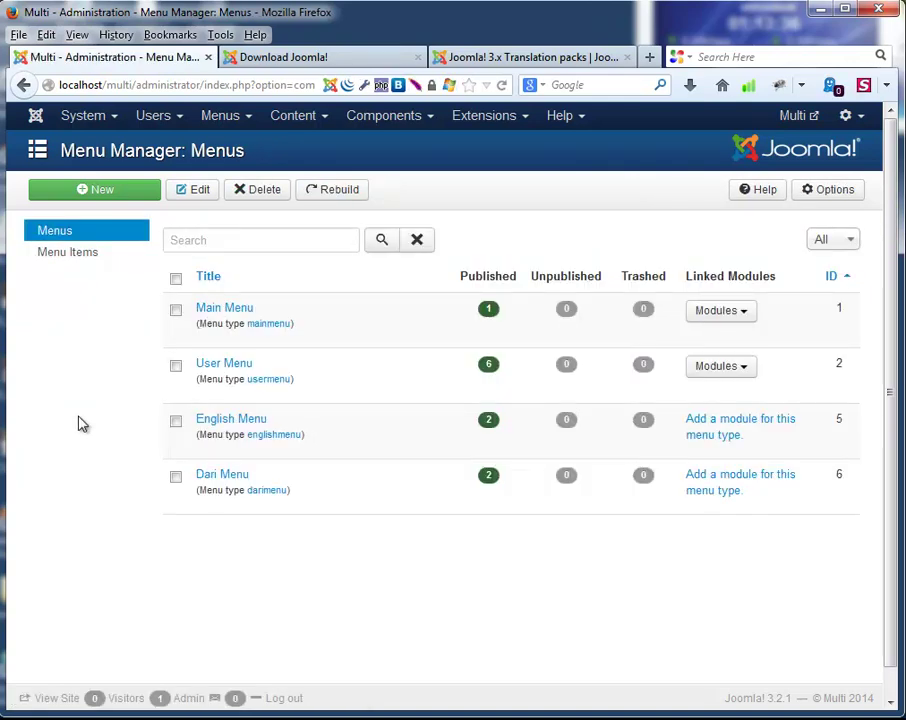
Open Template Manager in a new tab and set Preview Module Positions to Enabled in its Options.
click(499, 123)
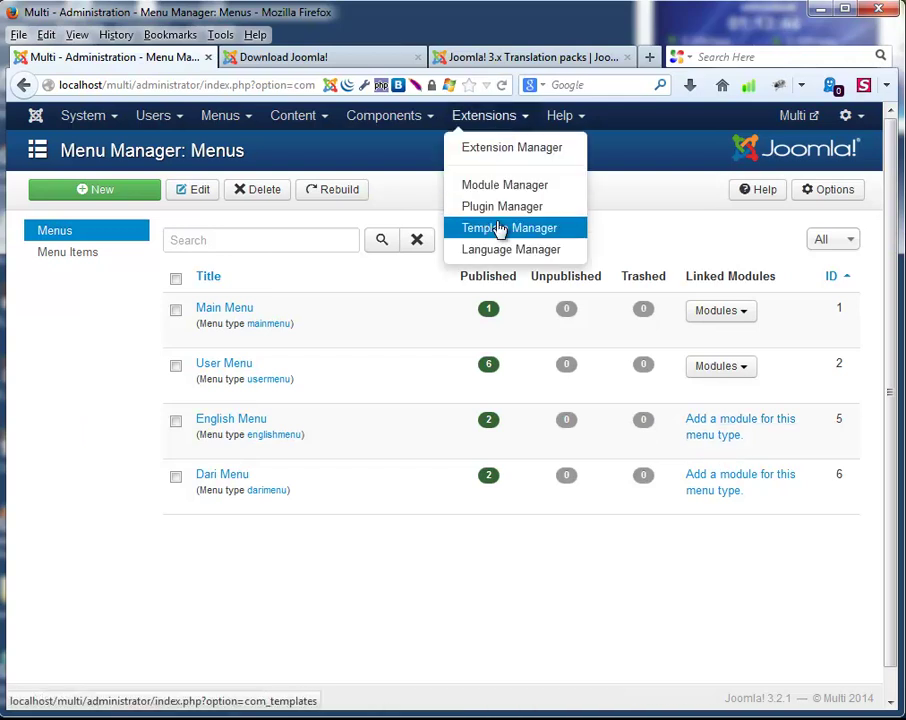
right_click(500, 228)
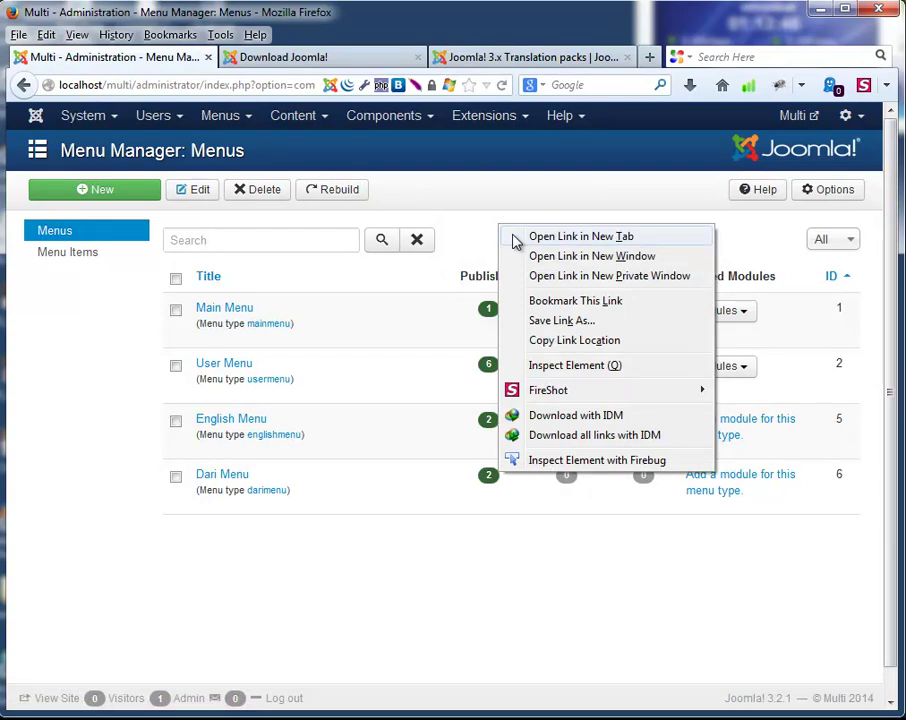
click(515, 241)
click(246, 60)
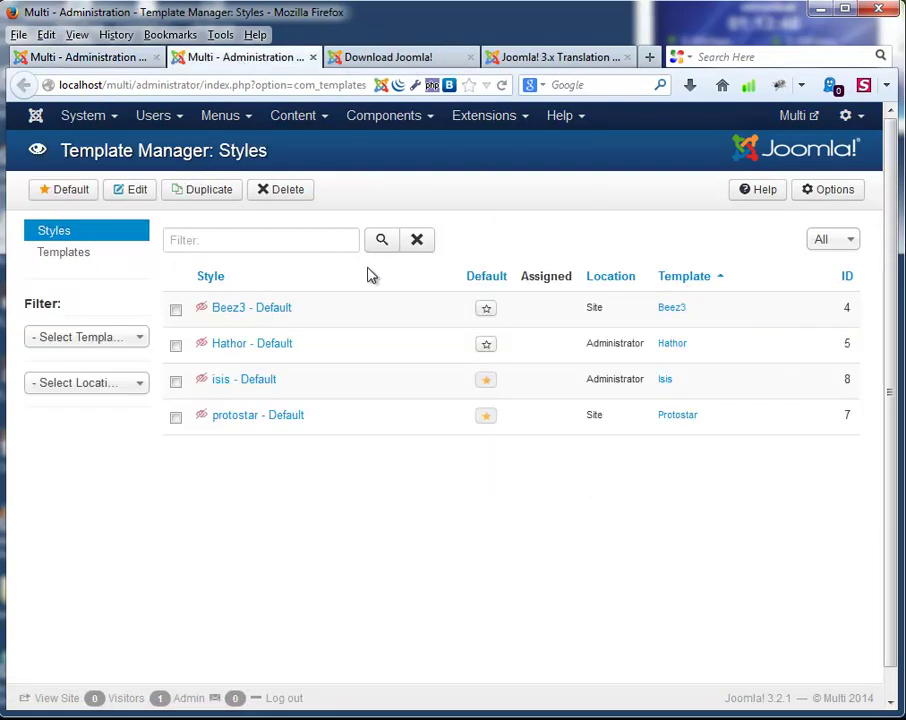
click(838, 200)
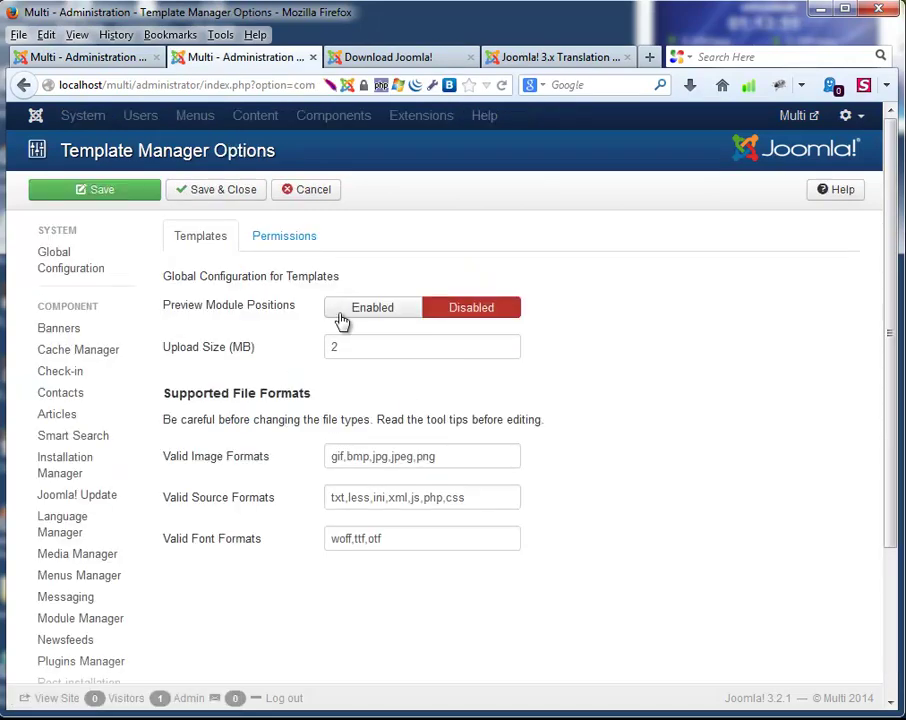
click(341, 318)
click(203, 192)
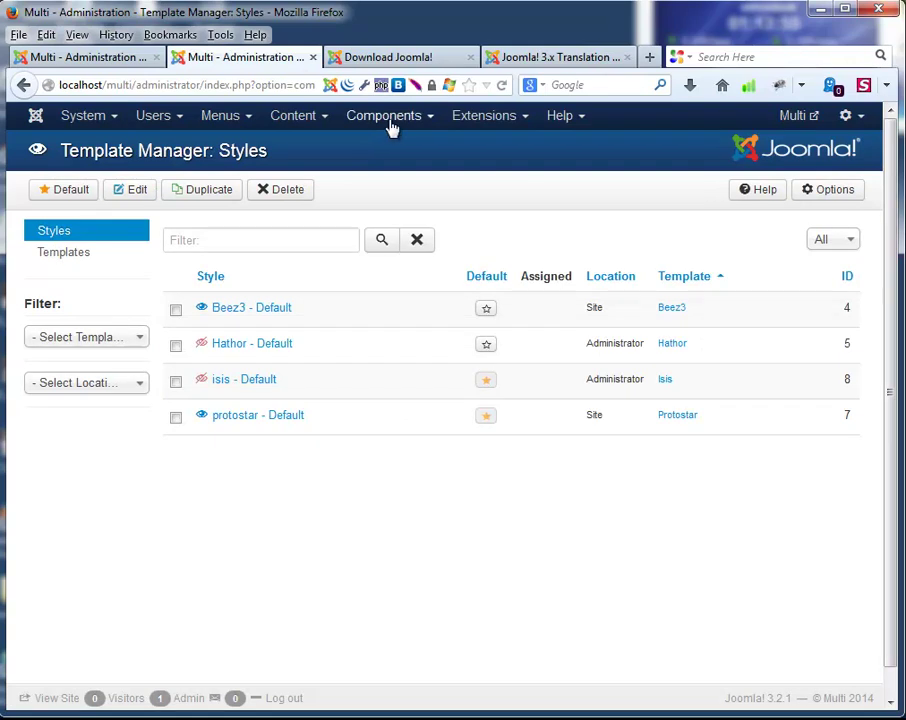
click(463, 120)
click(496, 230)
Preview the protostar - Default template to find position-1, then close that tab and return to Menus.
click(201, 417)
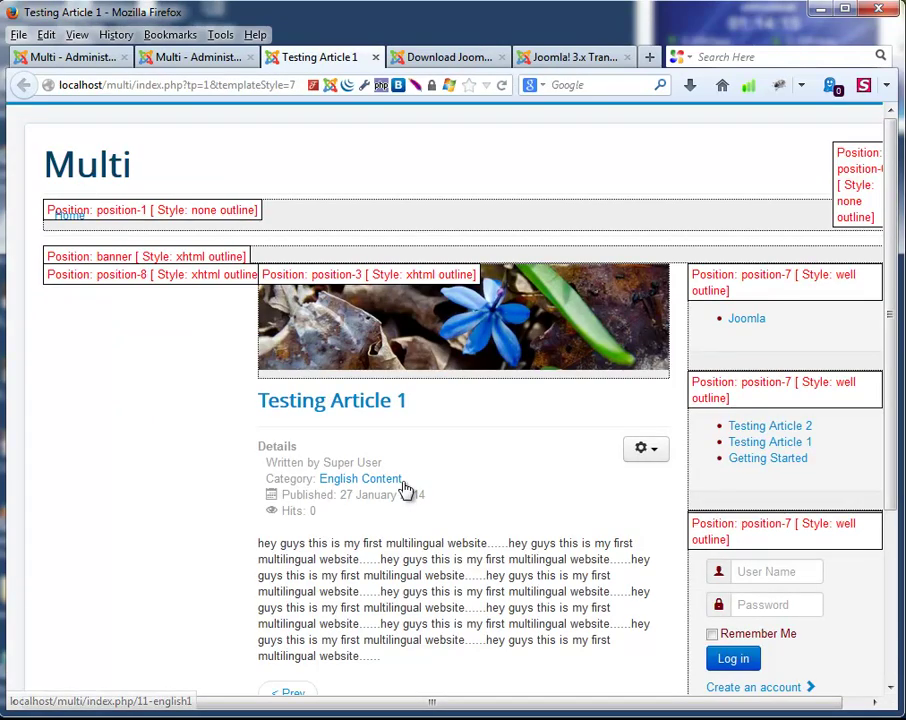
drag(430, 705, 448, 706)
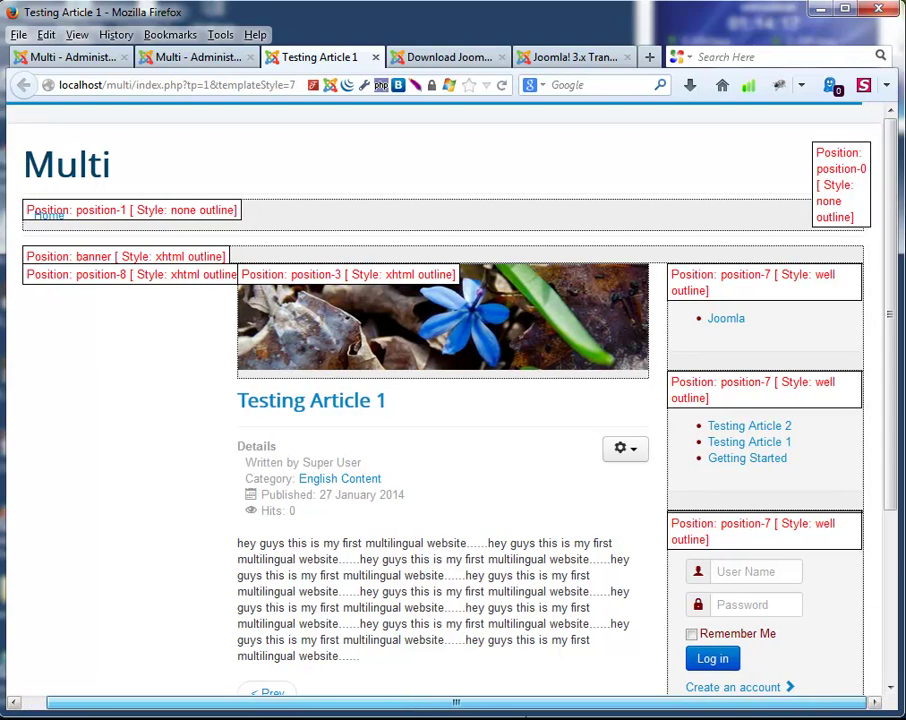
drag(514, 716, 491, 716)
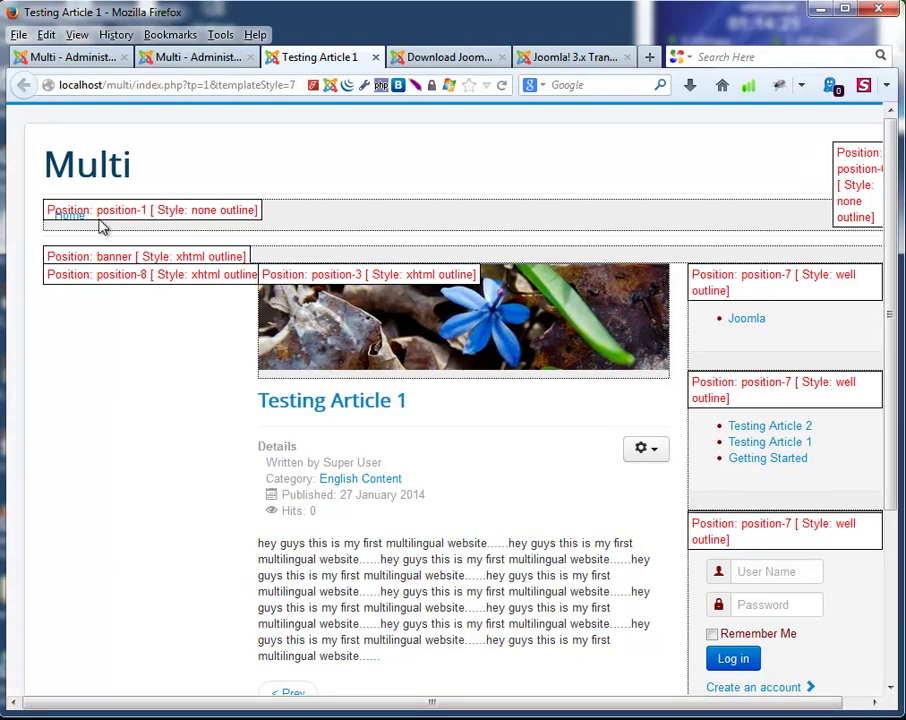
drag(98, 214, 129, 214)
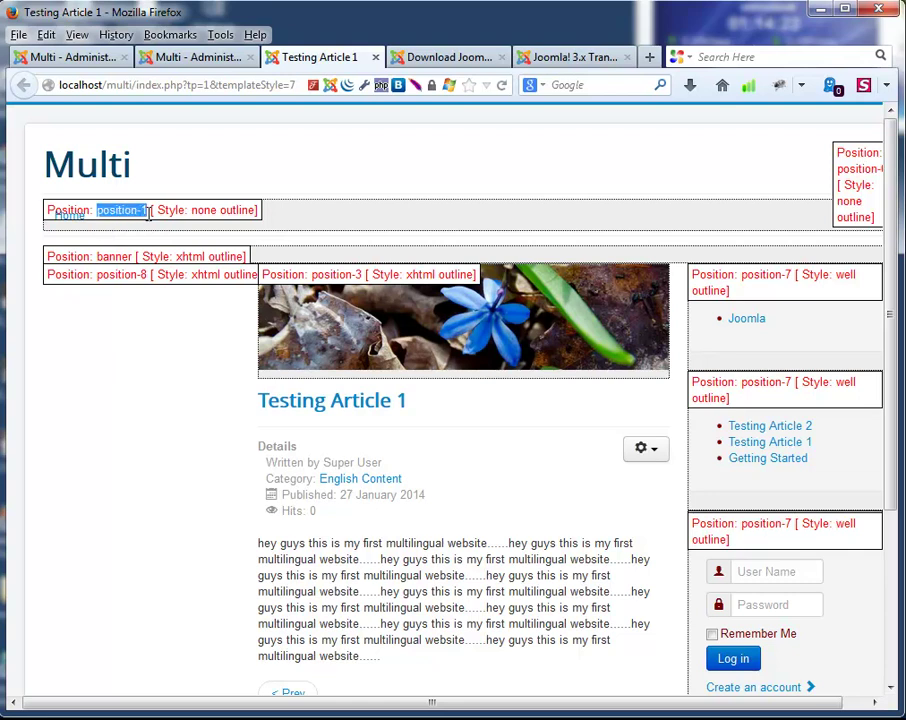
click(240, 62)
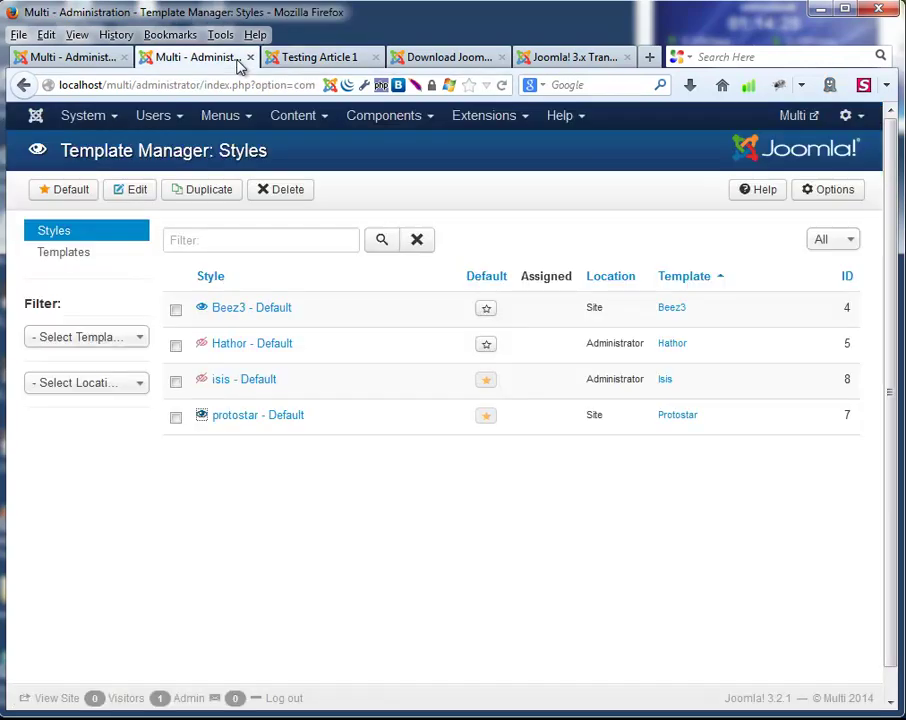
click(249, 58)
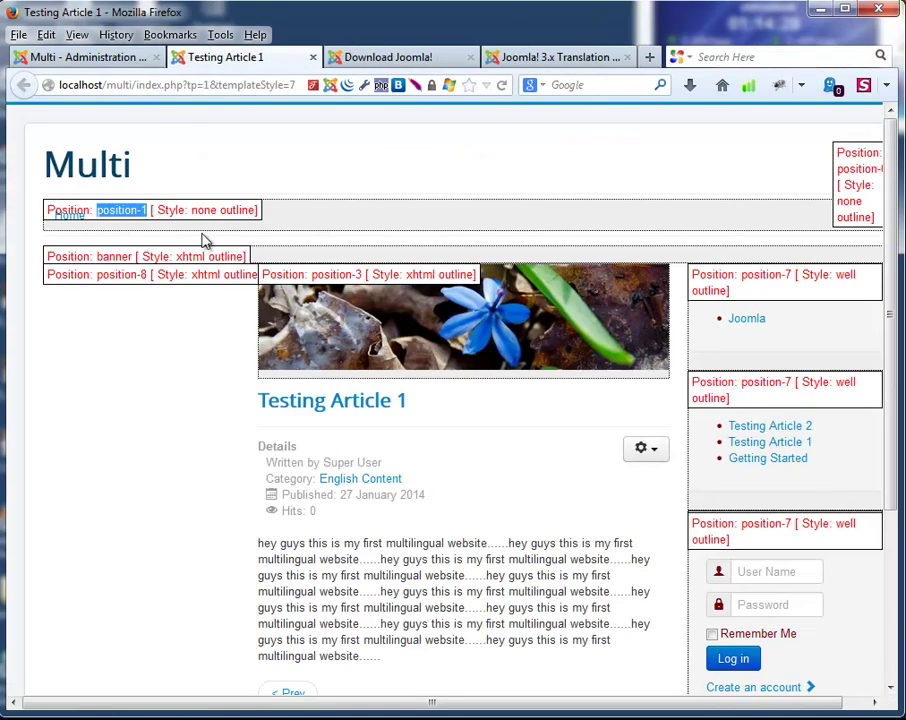
click(87, 60)
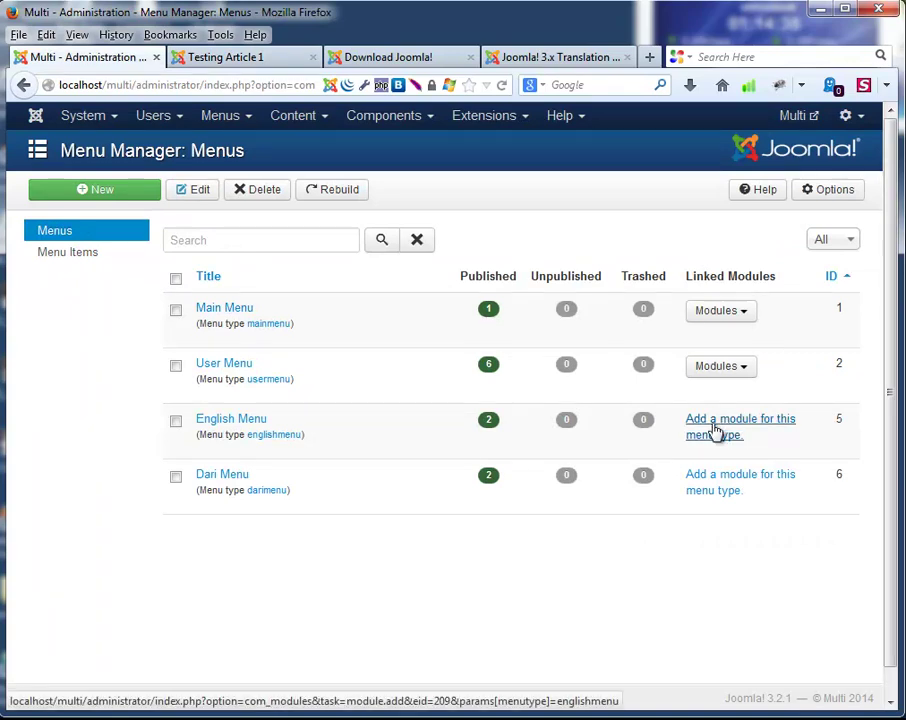
Start a new module for the English Menu and check the position-1 slot in the site preview.
click(715, 428)
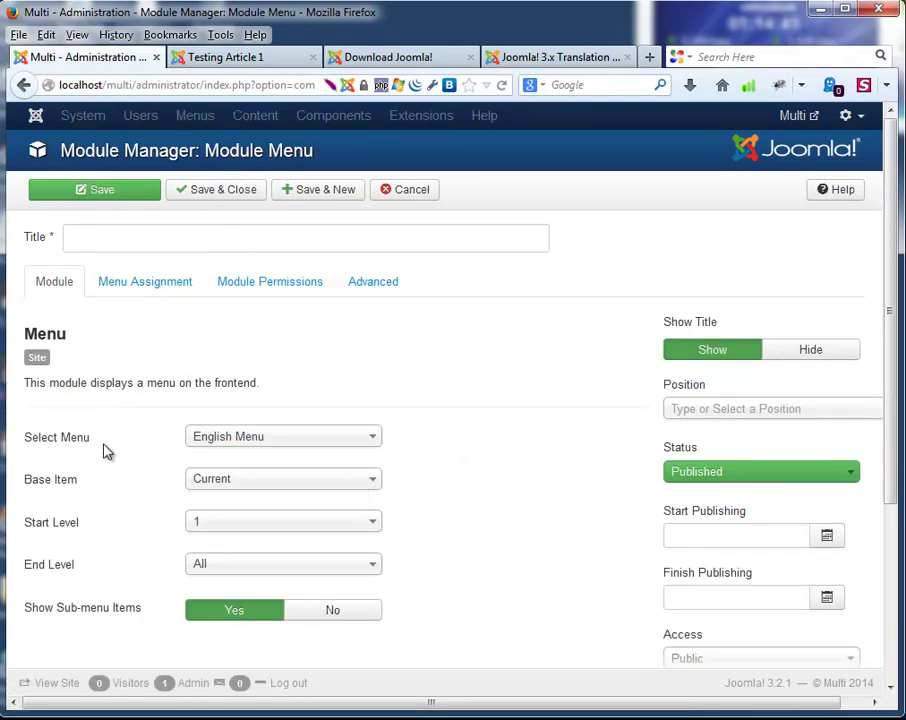
click(700, 410)
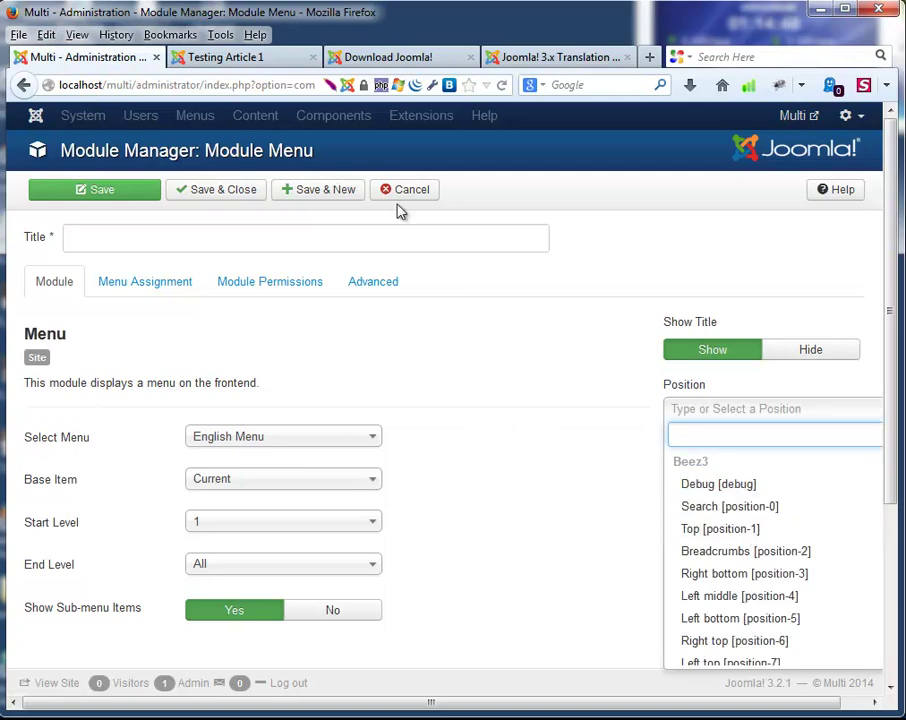
click(250, 62)
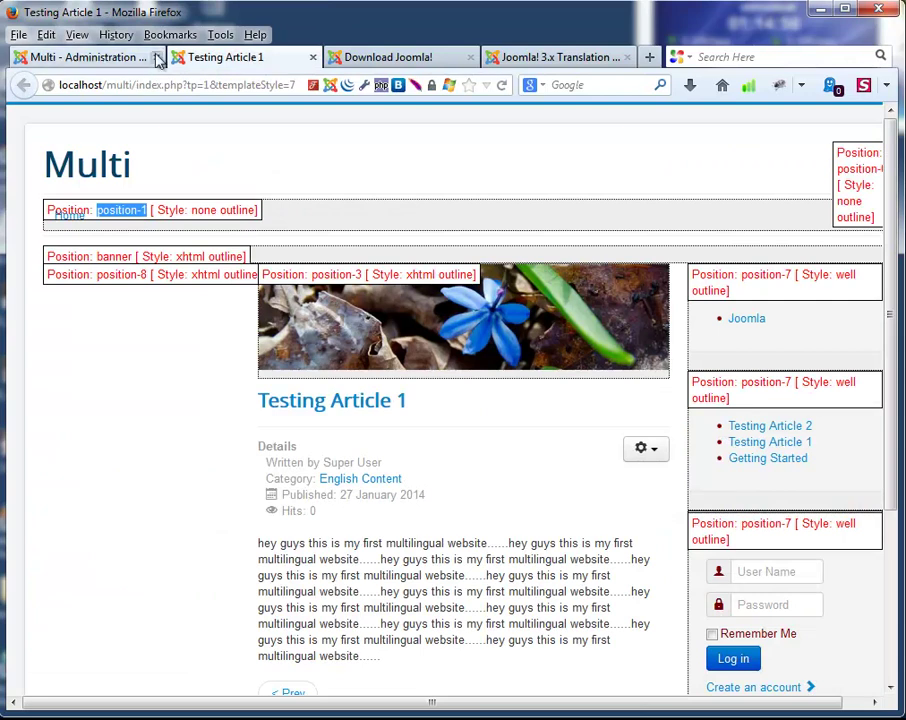
click(90, 57)
click(380, 57)
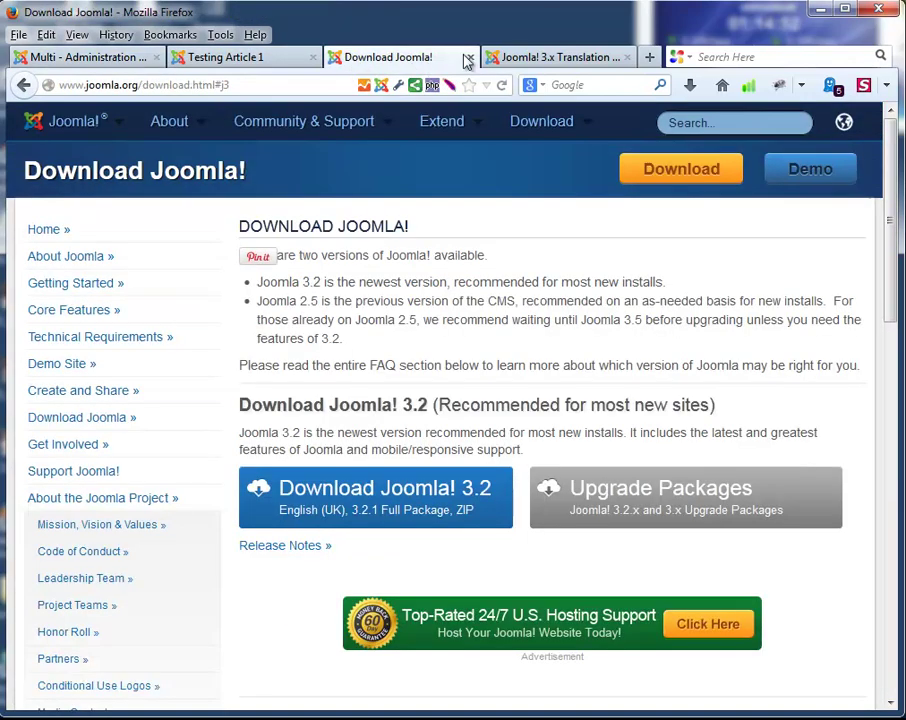
click(469, 58)
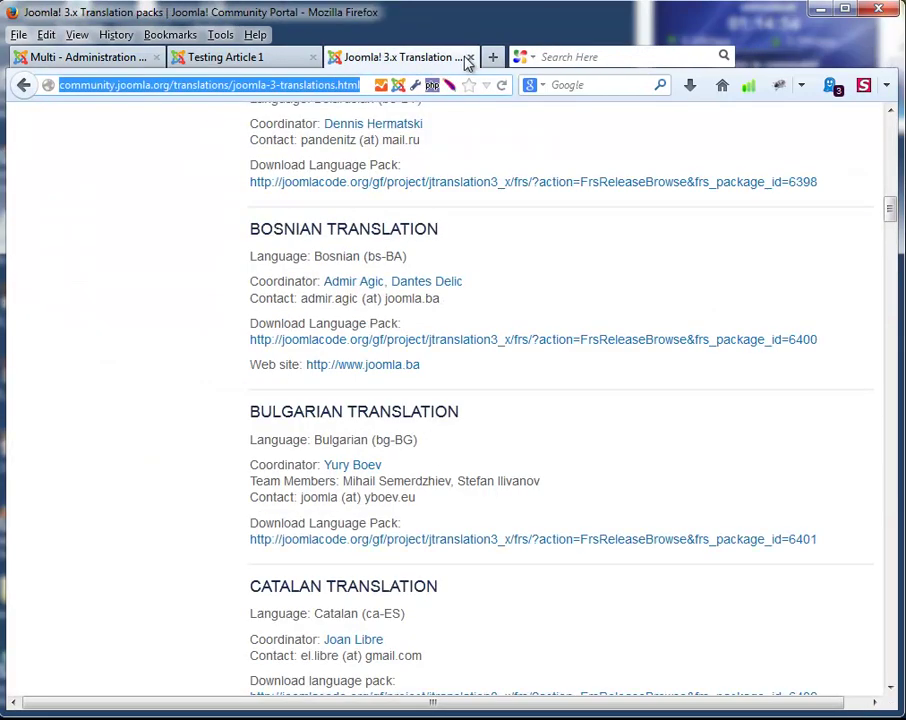
click(468, 58)
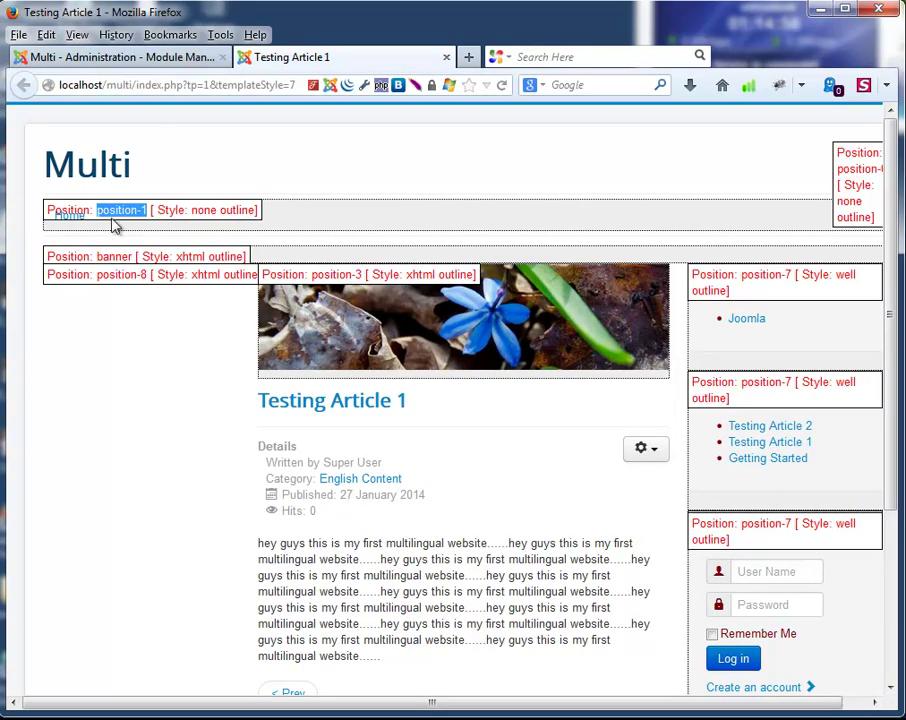
click(108, 58)
Place the module in Navigation [position-1] with language English (UK) and attempt to save.
click(719, 412)
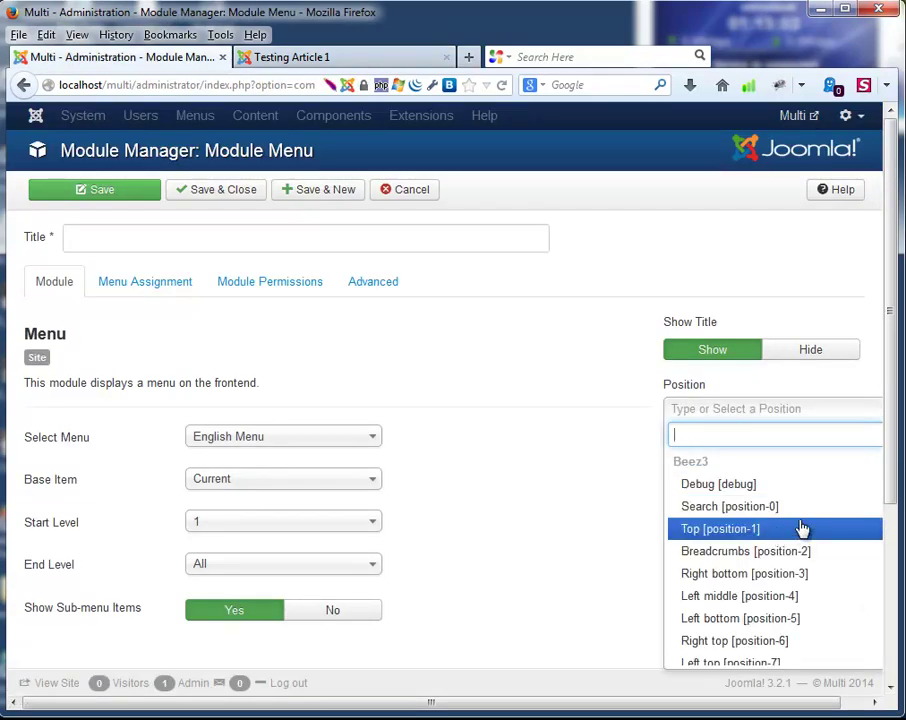
scroll(802, 520, down, 1)
scroll(802, 505, down, 5)
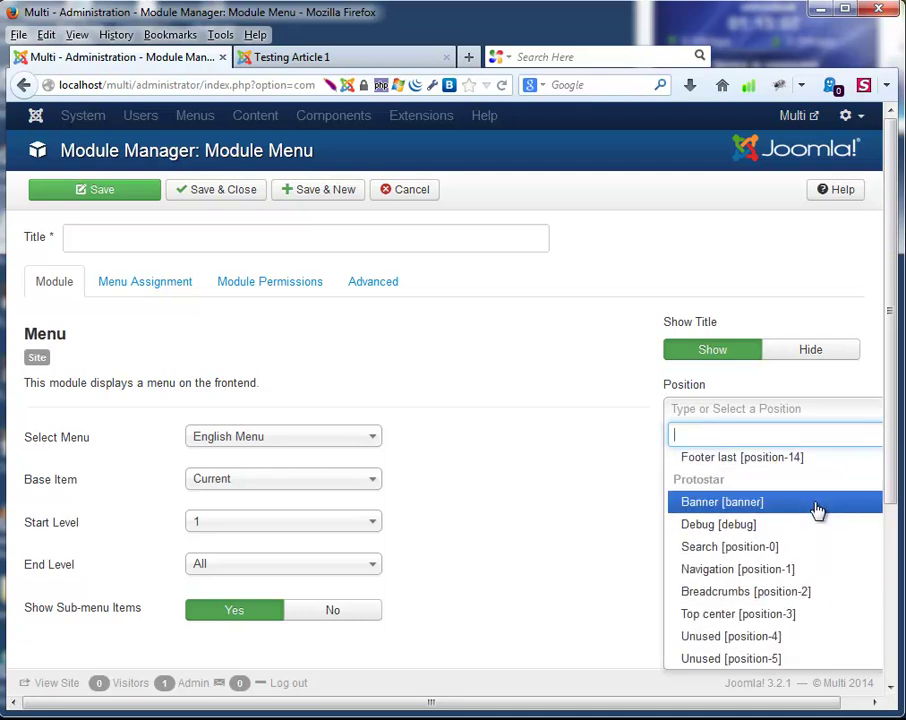
click(744, 572)
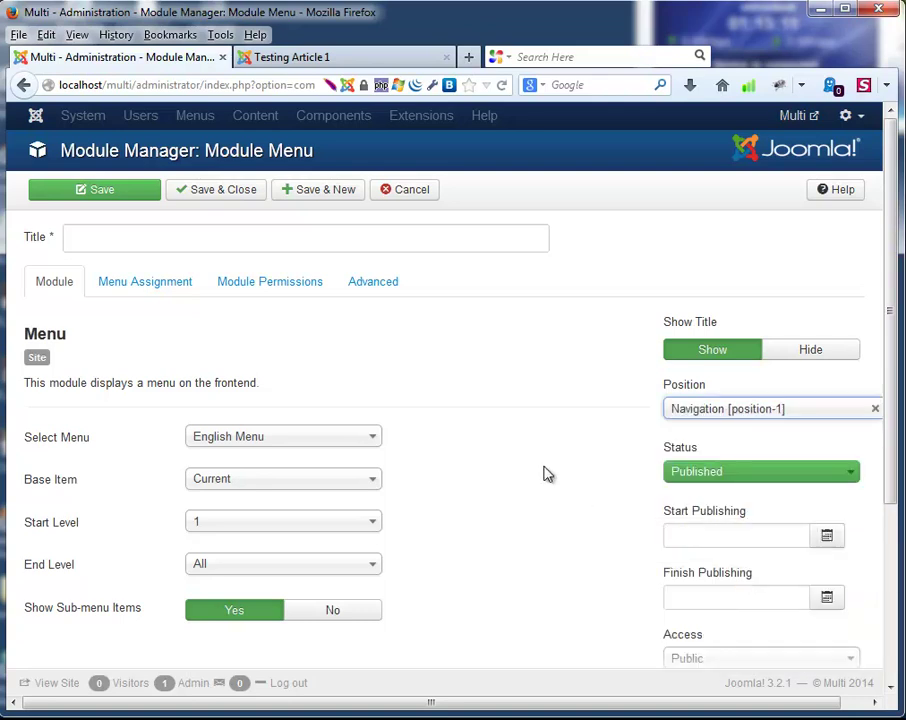
scroll(540, 515, down, 1)
scroll(516, 522, down, 3)
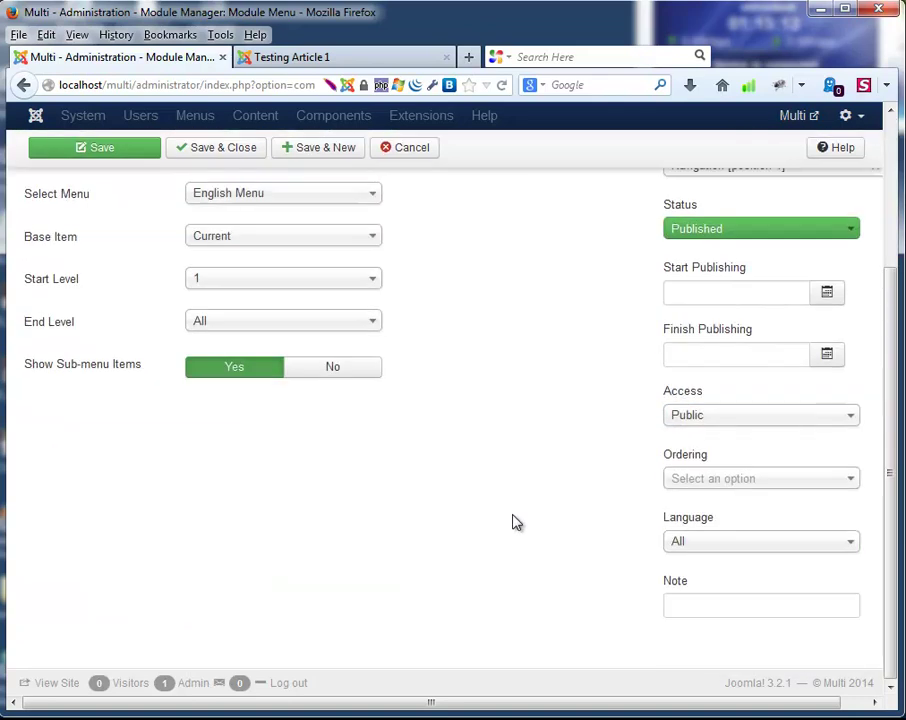
click(730, 543)
key(Down)
key(Return)
scroll(527, 545, up, 3)
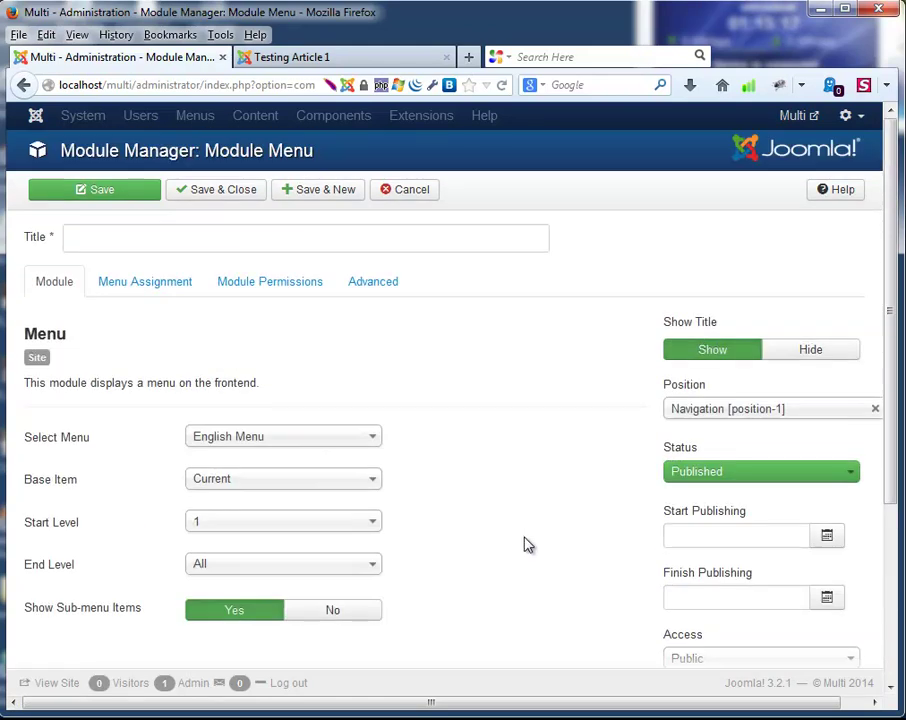
click(170, 288)
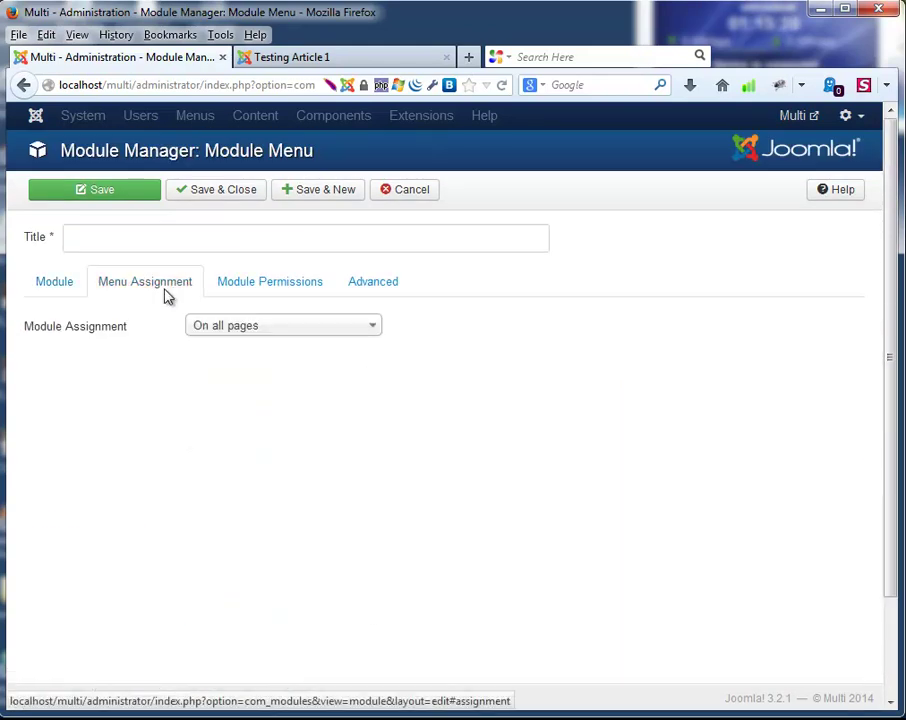
click(208, 195)
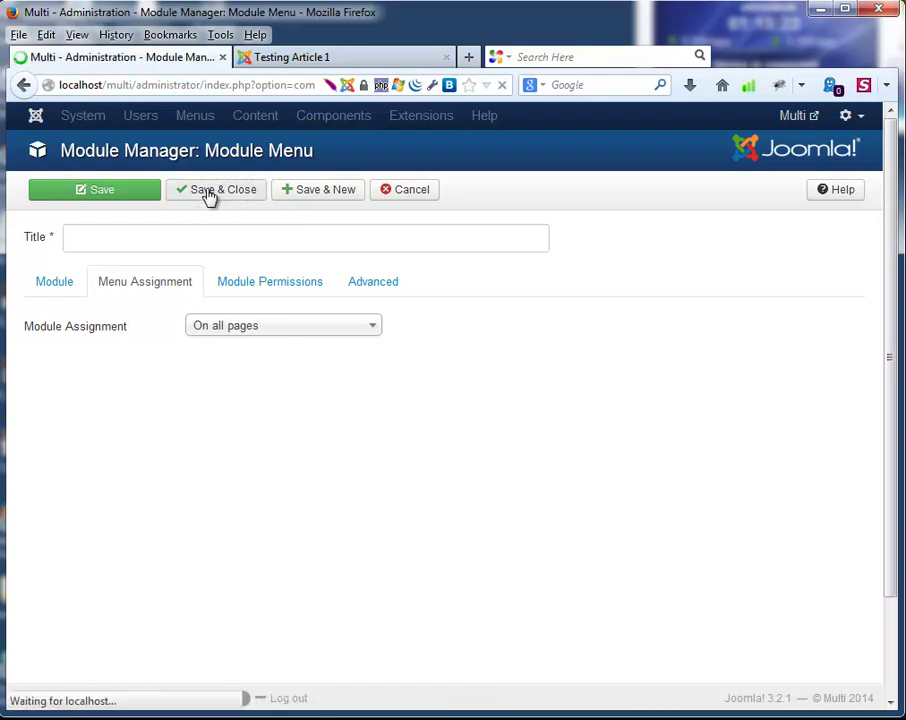
Reselect Navigation [position-1] and confirm the module is assigned to all pages.
click(119, 308)
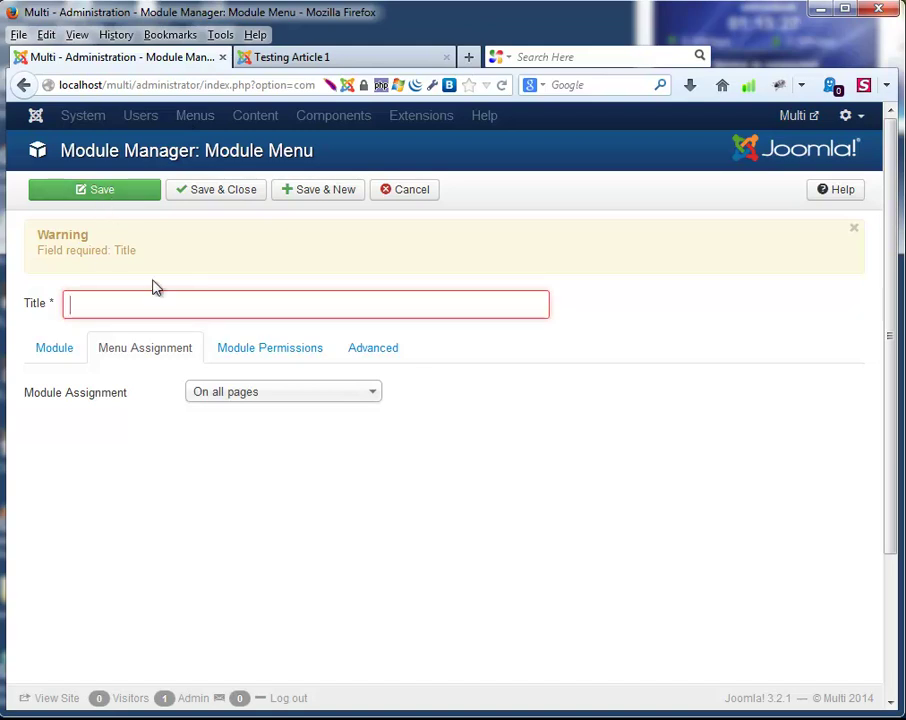
click(62, 345)
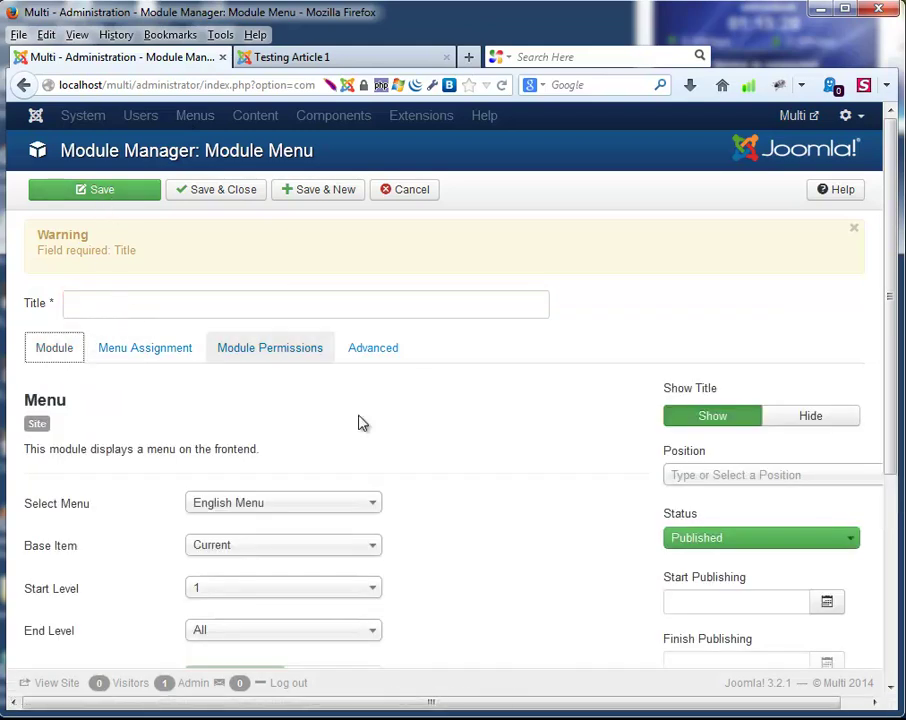
click(731, 481)
scroll(765, 575, down, 2)
scroll(765, 578, down, 5)
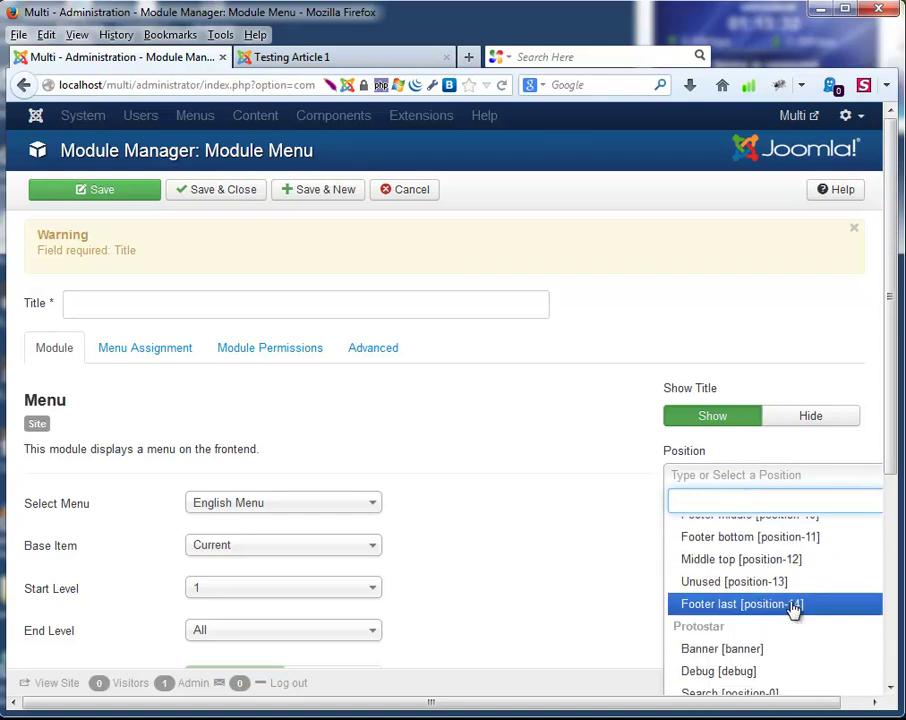
scroll(740, 612, down, 2)
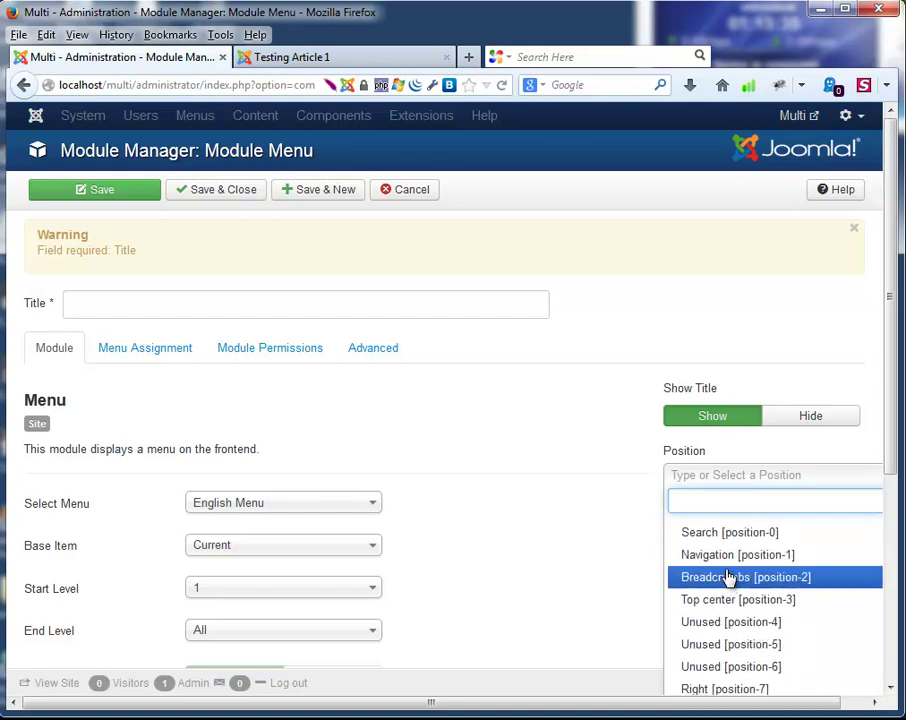
click(724, 556)
scroll(582, 530, down, 5)
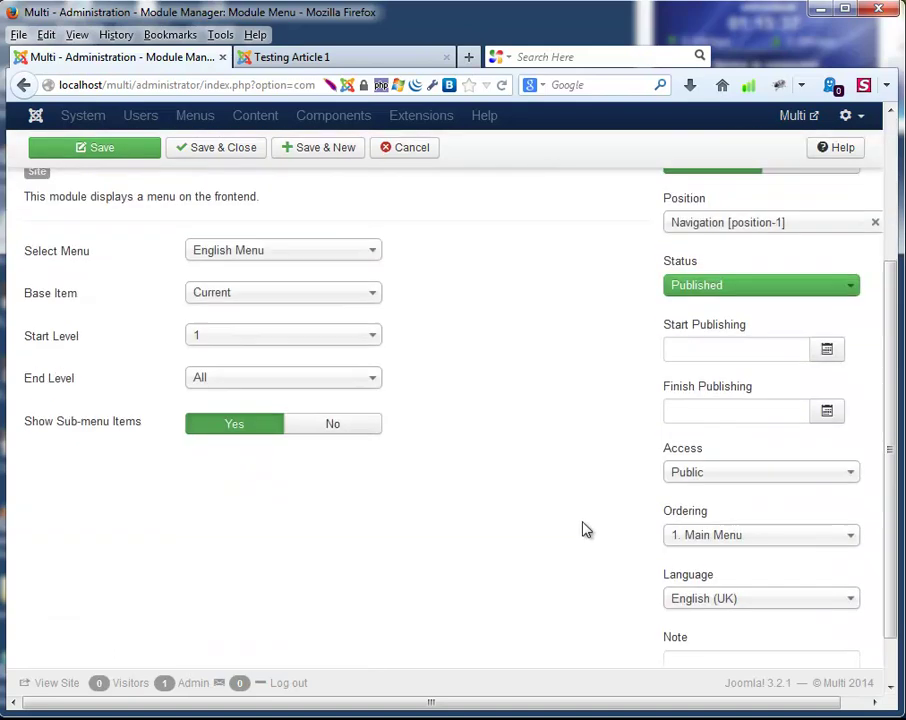
scroll(505, 518, up, 5)
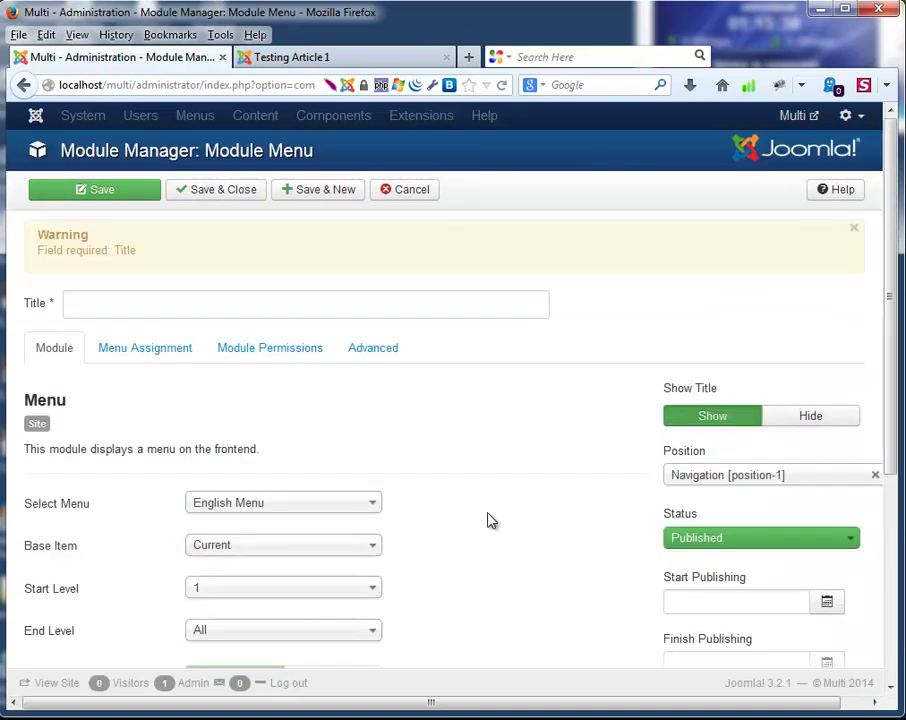
click(155, 348)
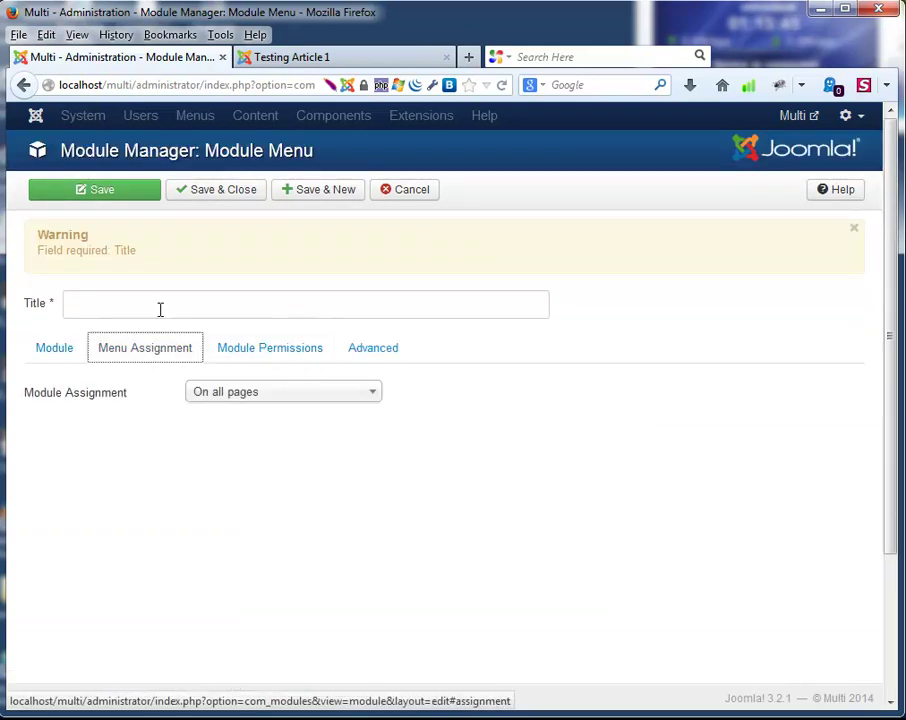
click(70, 346)
Title the module 'English Menu' and save it.
click(101, 300)
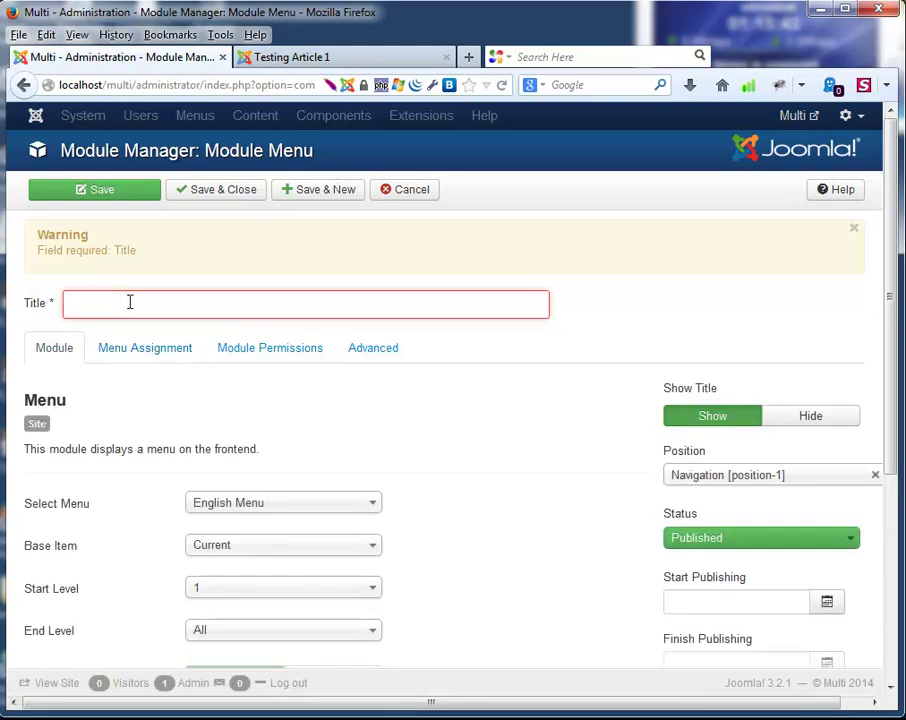
click(145, 305)
key(BackSpace)
text(E)
key(Down)
key(Return)
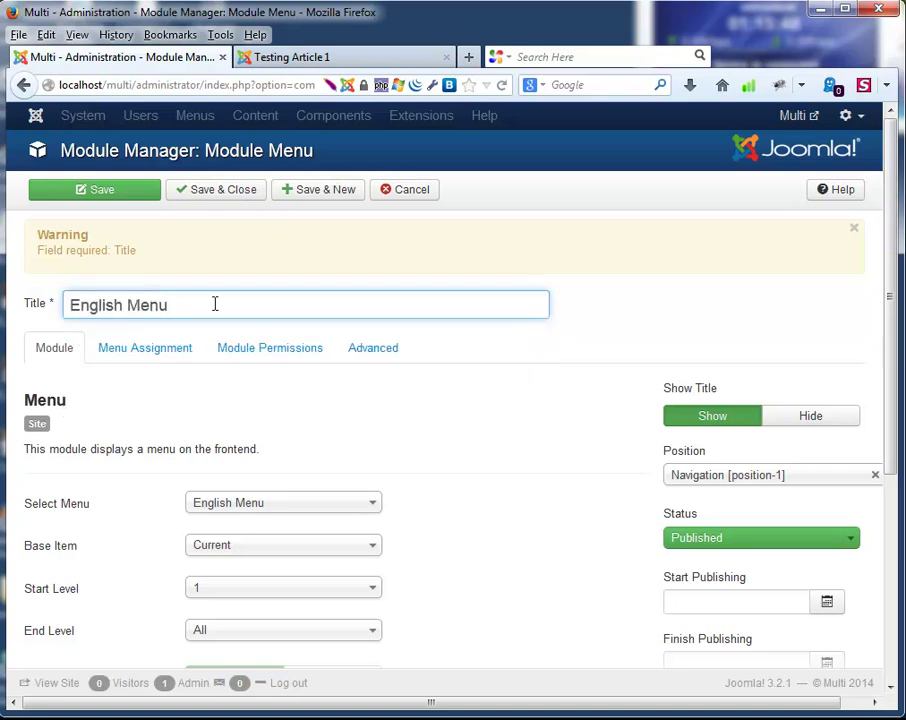
click(238, 190)
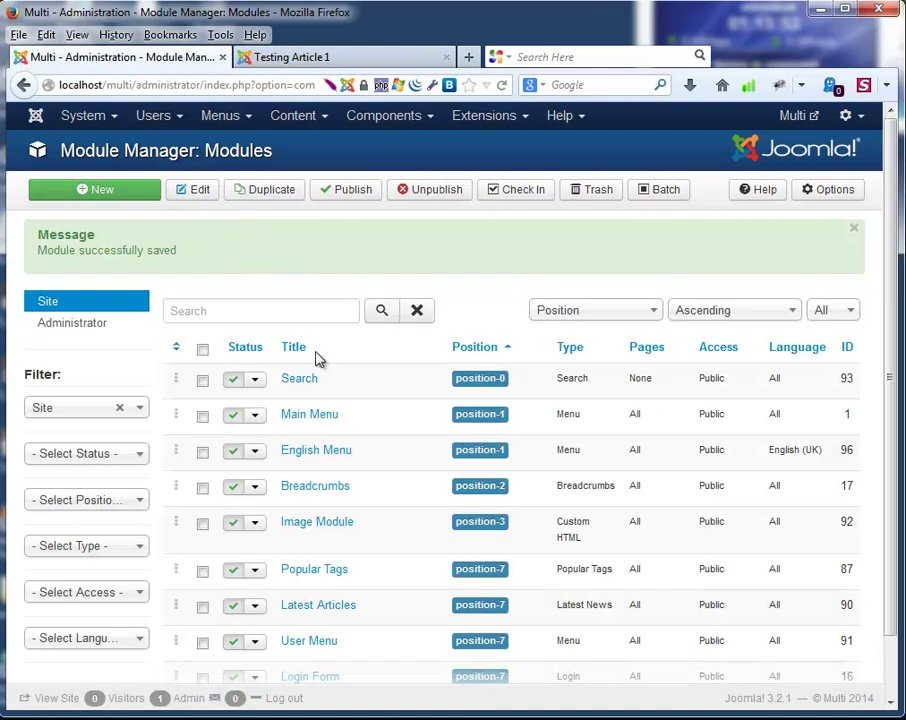
Set Show Title to Hide on the English Menu module and save it.
scroll(330, 363, down, 1)
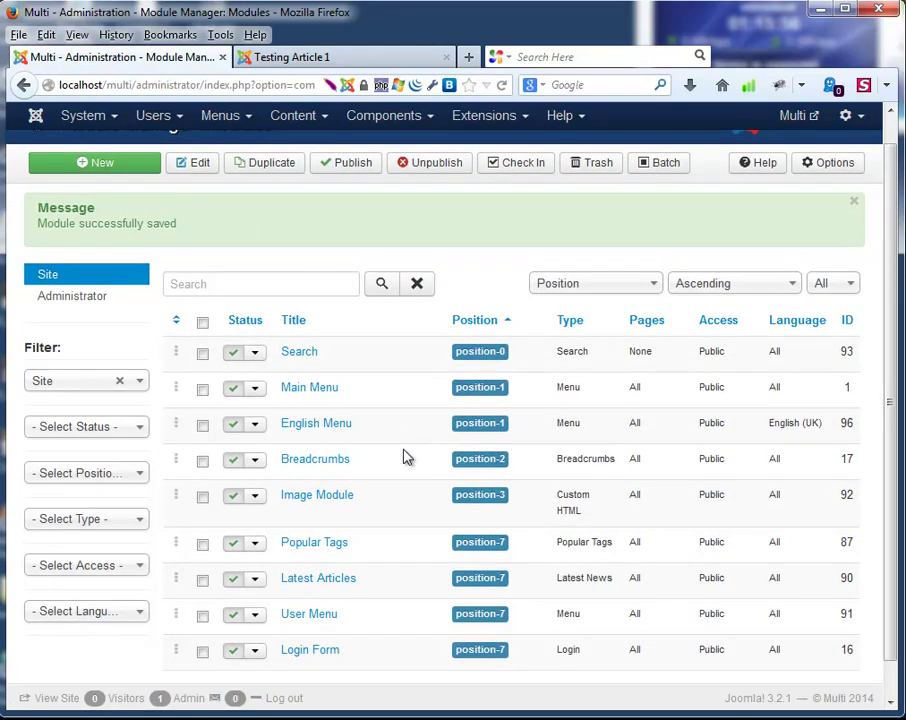
click(311, 427)
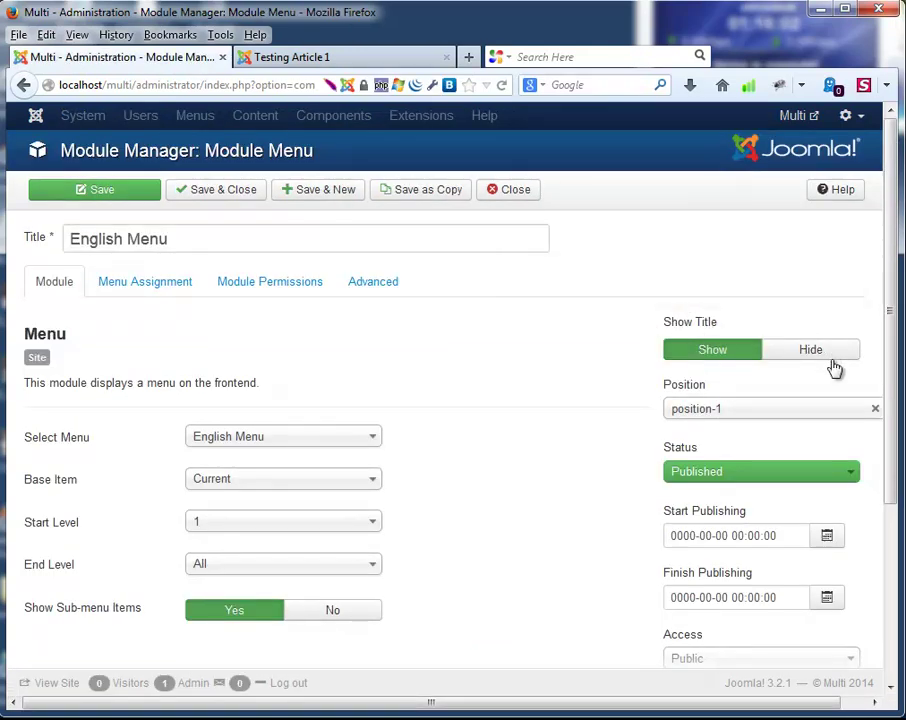
click(828, 360)
click(218, 192)
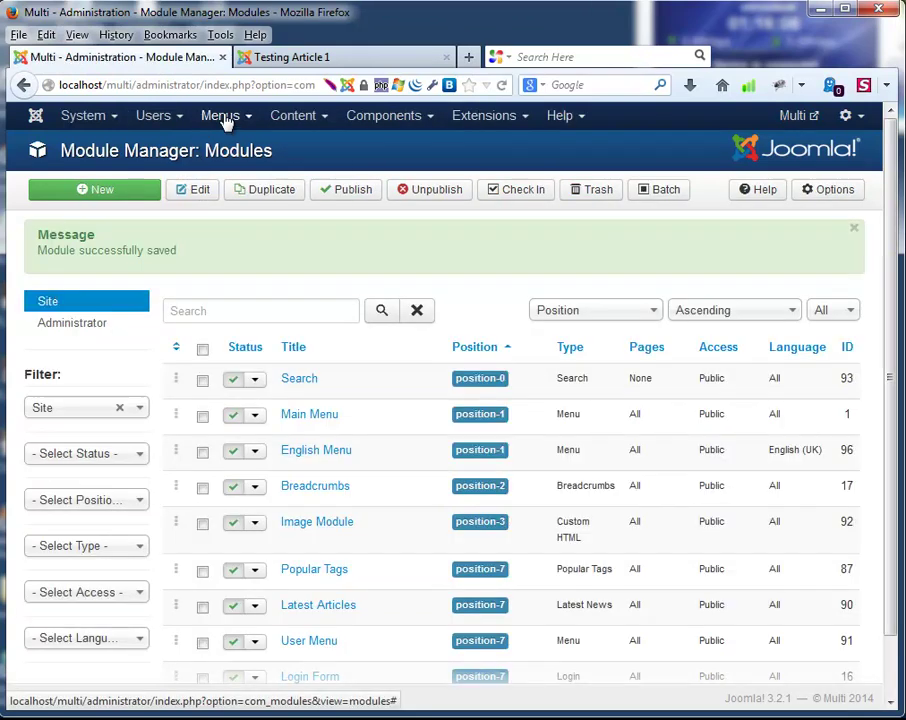
click(210, 115)
mouse_move(240, 149)
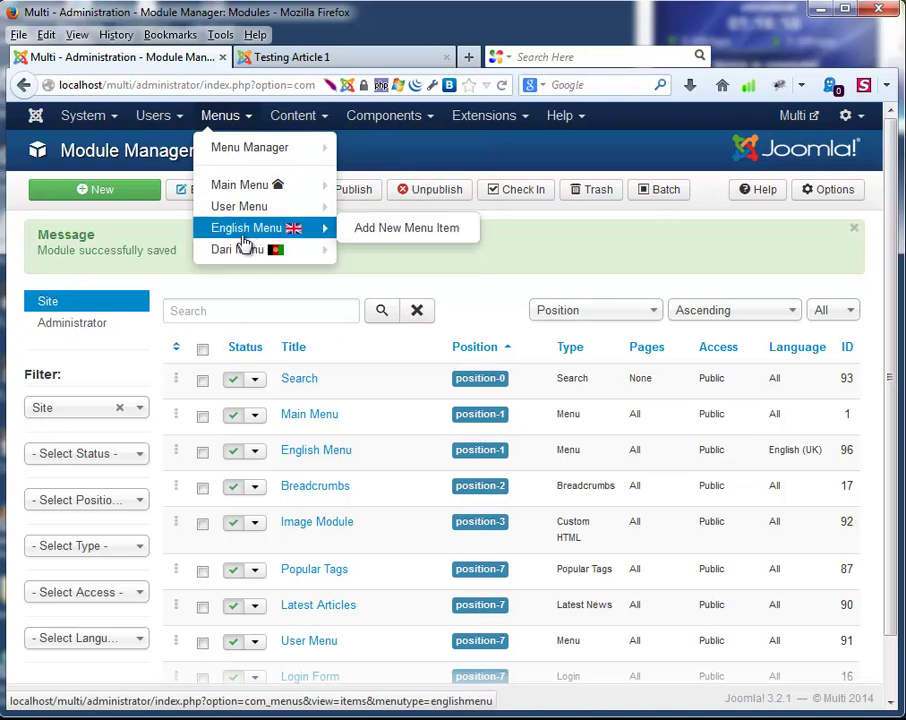
Start a new menu module from the menus overview and title it 'Dari Menu'.
mouse_move(240, 190)
click(240, 150)
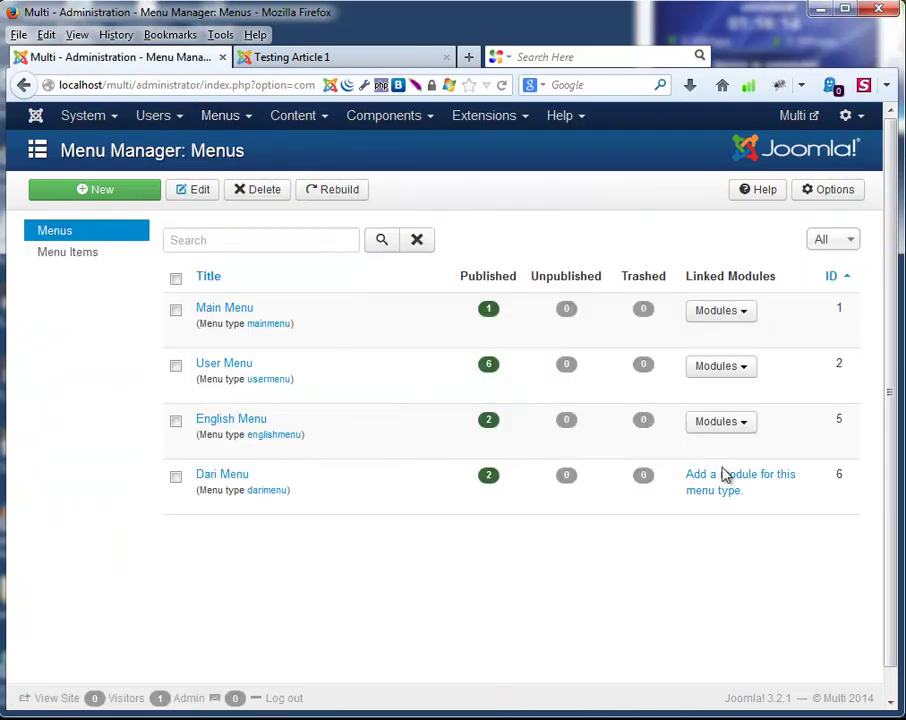
click(721, 483)
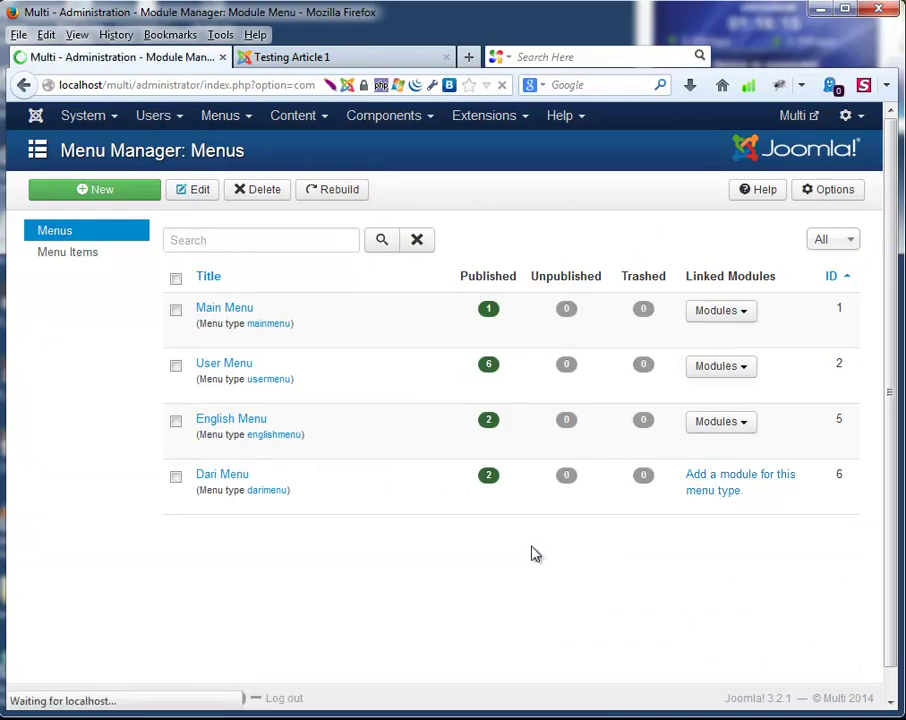
click(125, 245)
text(Dari Menu)
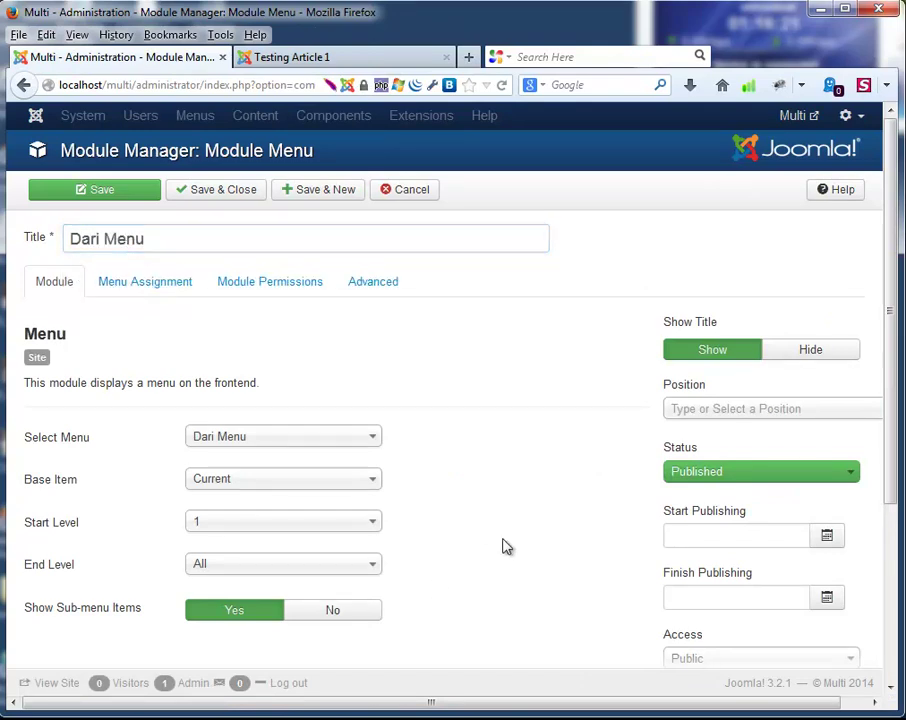
Set the module's language to Dari (Afghanistan).
scroll(592, 552, down, 4)
click(698, 548)
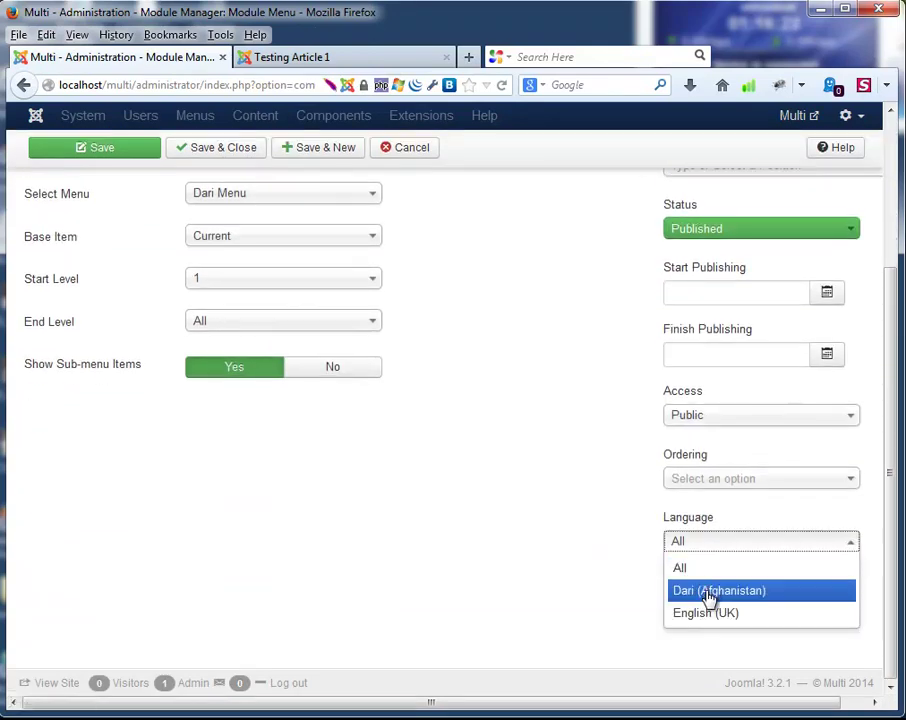
click(708, 592)
scroll(676, 547, up, 1)
scroll(676, 547, up, 3)
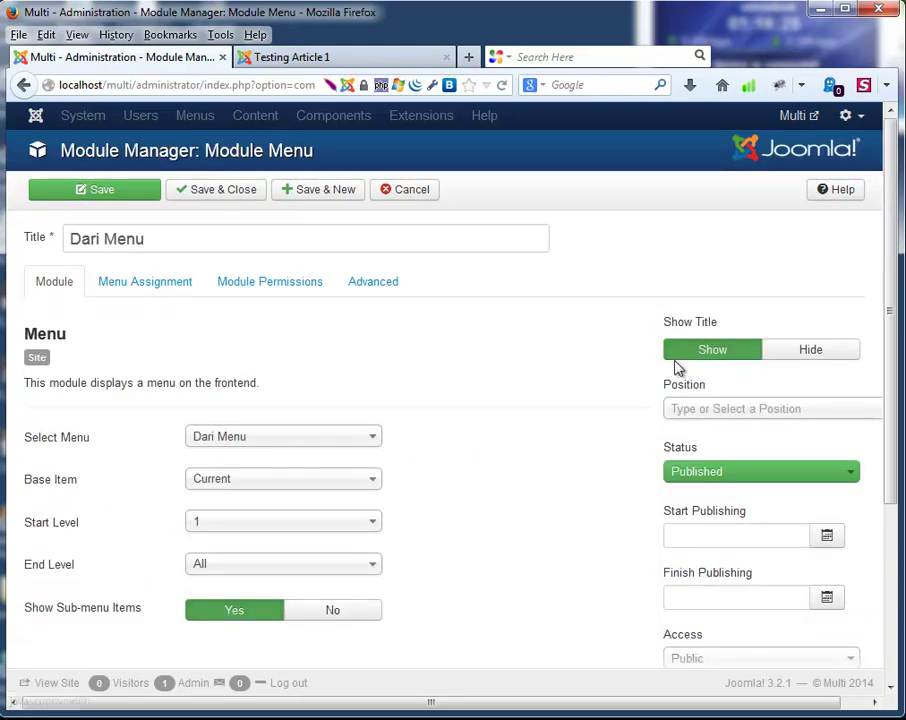
Place the module in Navigation [position-1], hide its title, and save and close.
click(714, 412)
scroll(783, 527, down, 3)
scroll(785, 530, down, 5)
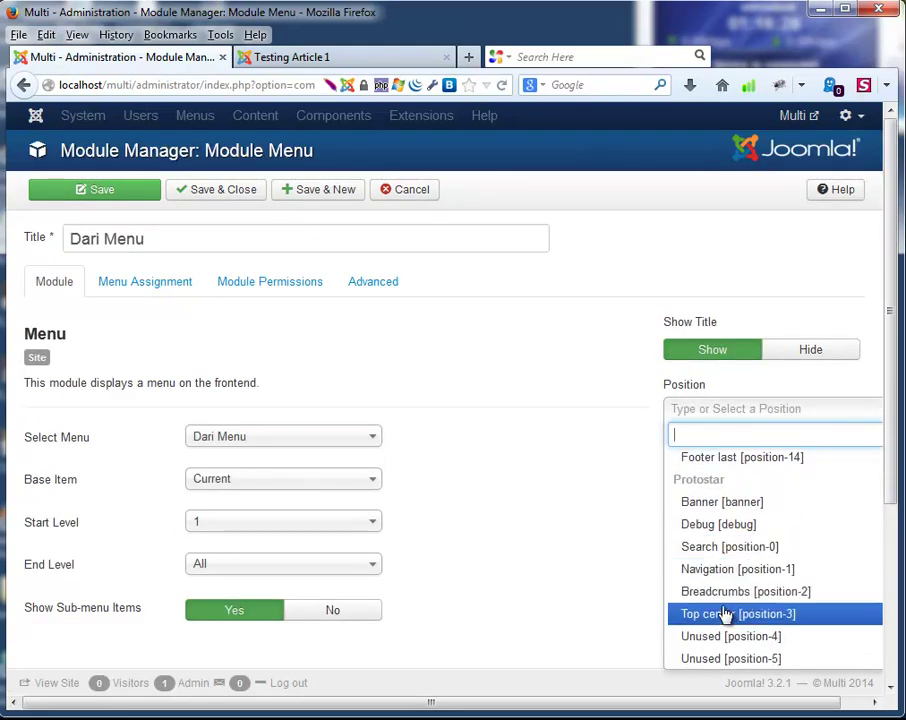
scroll(729, 612, down, 1)
click(722, 536)
click(507, 471)
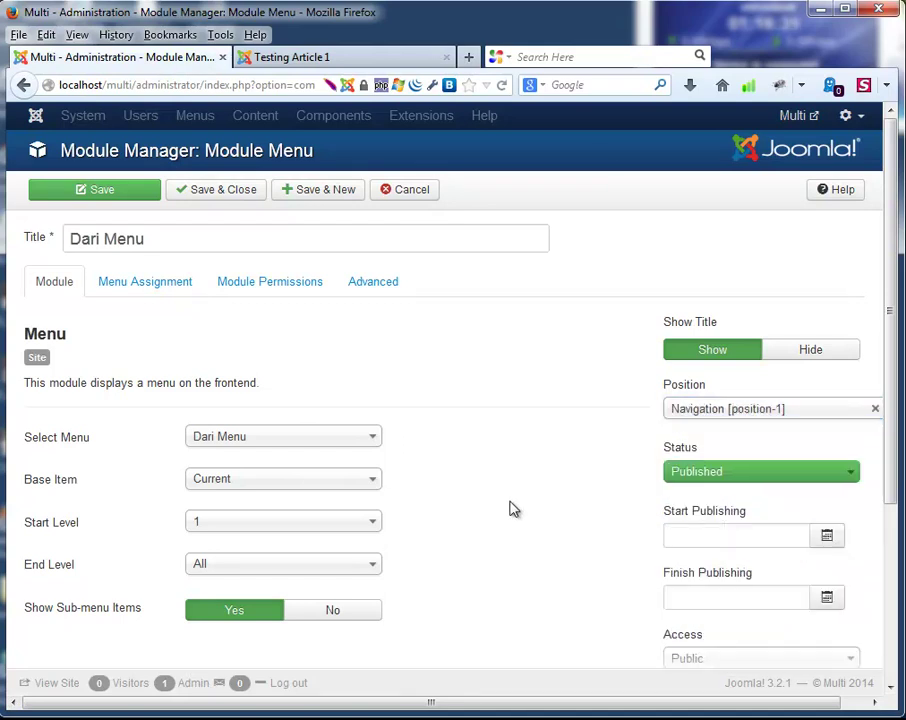
click(797, 349)
scroll(518, 536, down, 4)
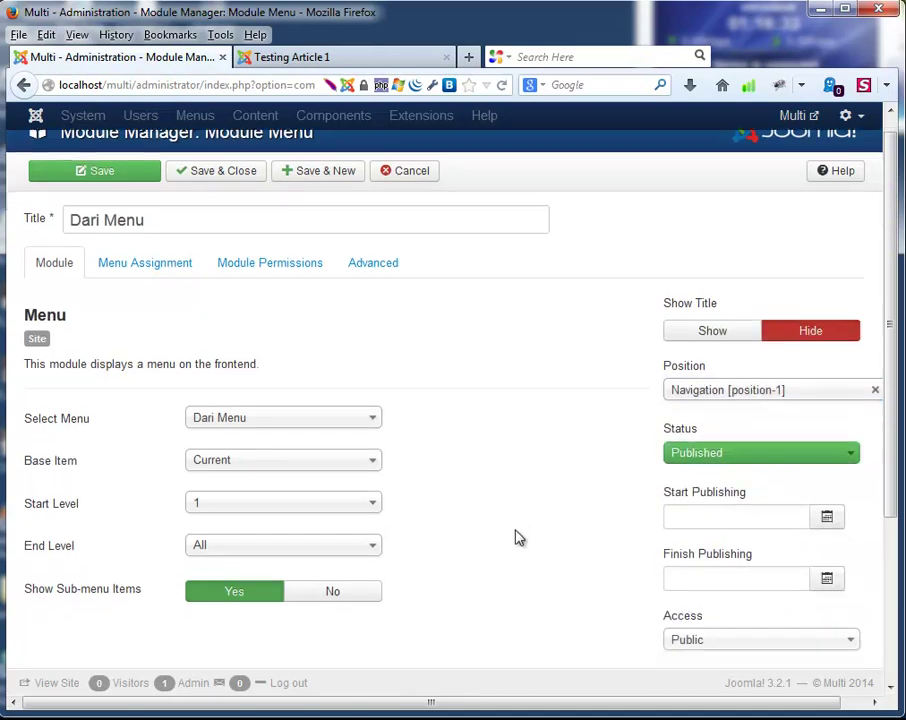
scroll(509, 516, up, 4)
click(228, 192)
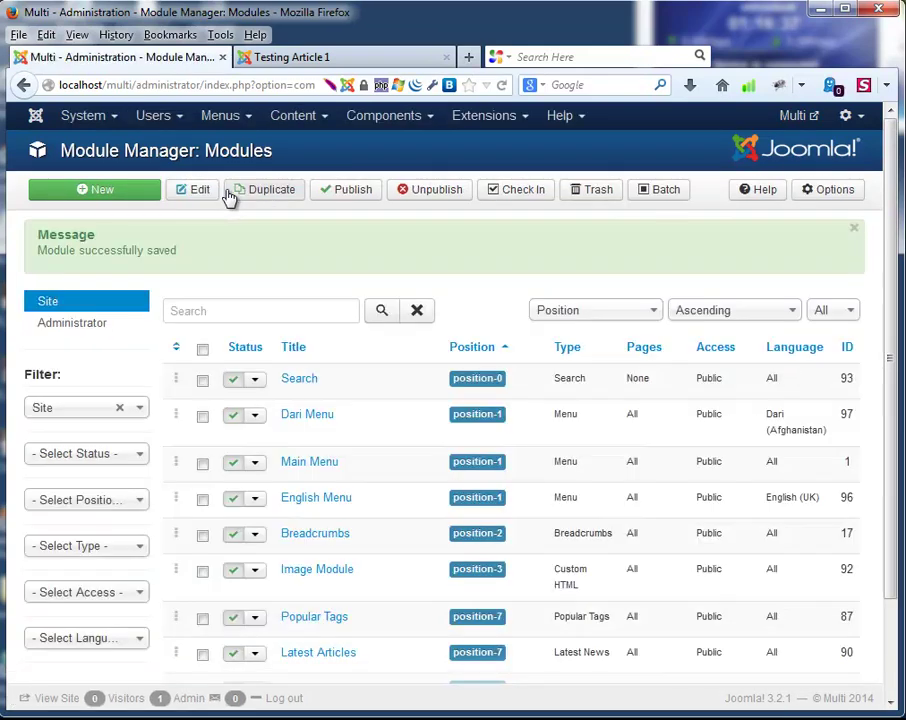
scroll(390, 419, down, 2)
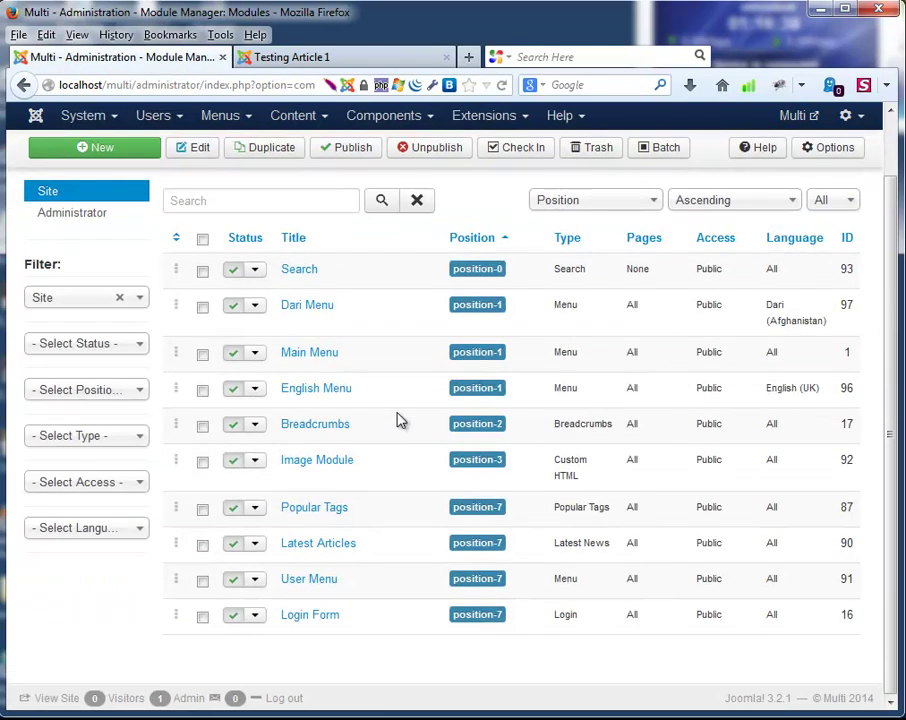
scroll(418, 428, up, 2)
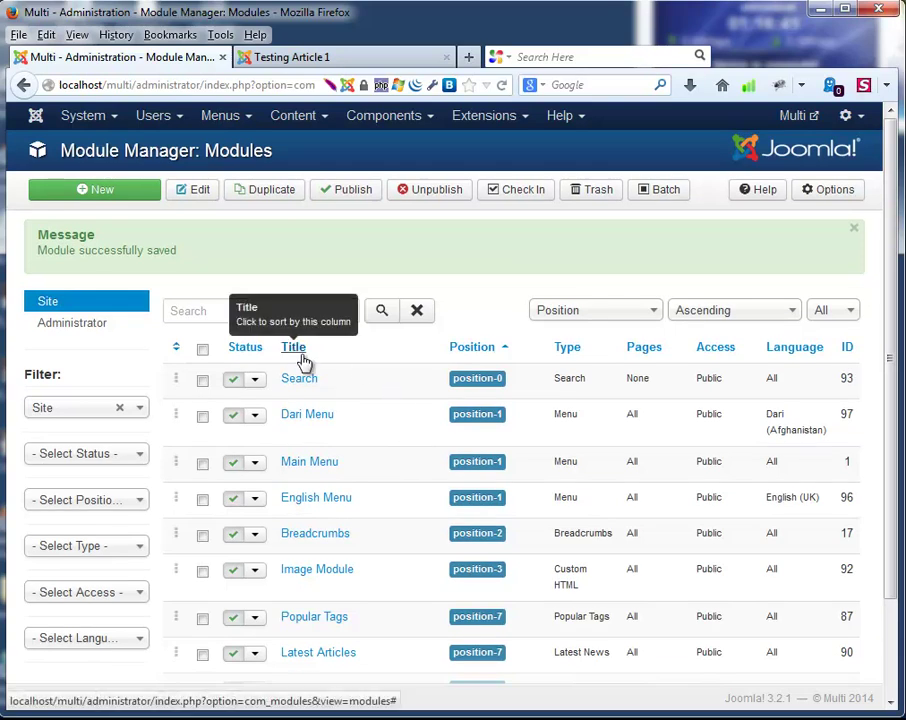
click(510, 117)
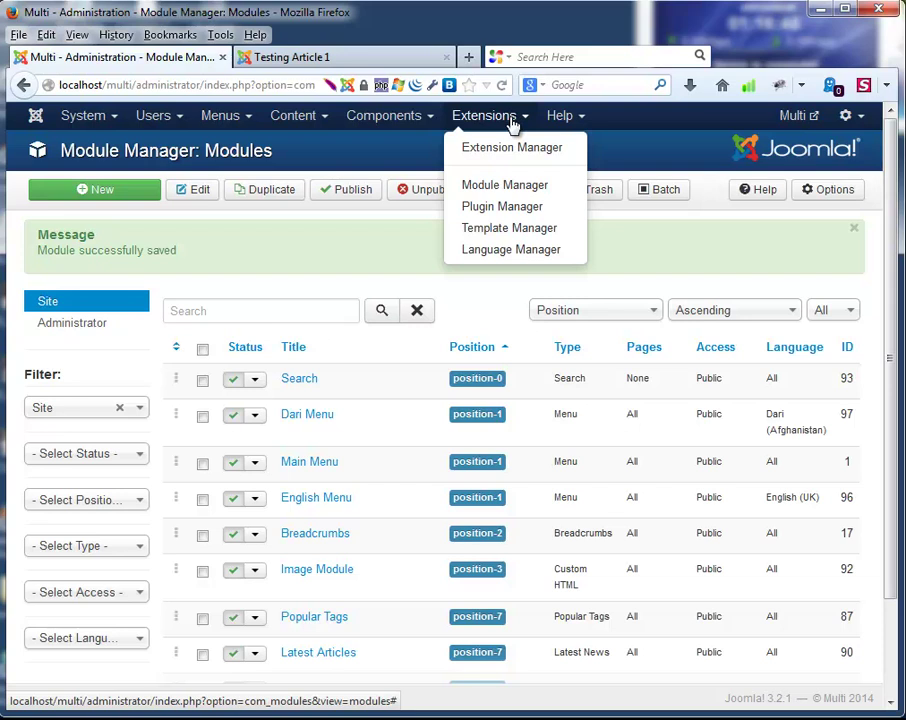
click(511, 185)
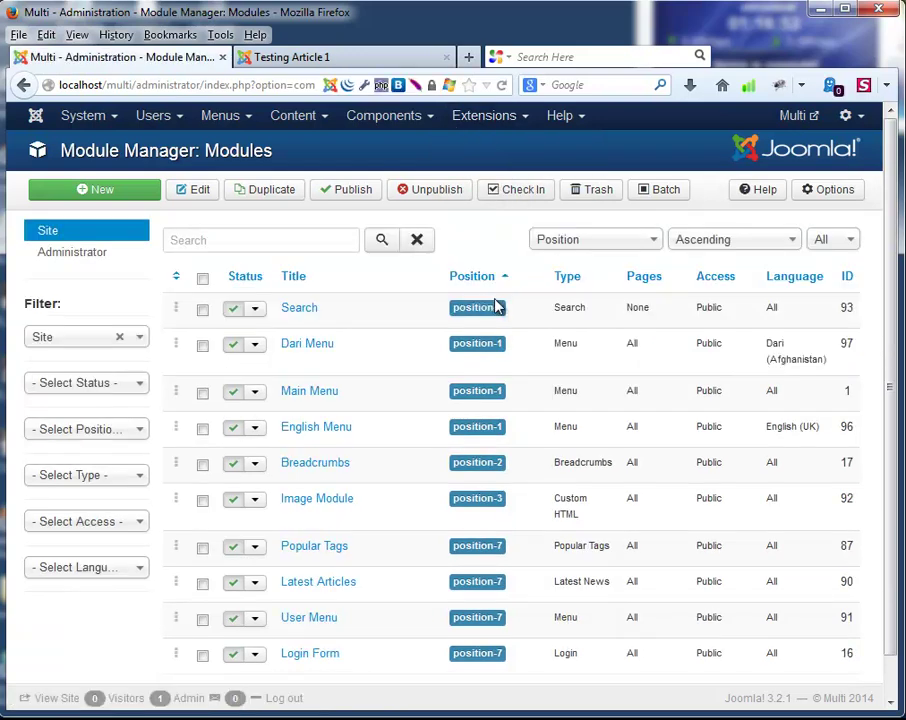
scroll(396, 306, down, 1)
scroll(398, 306, up, 1)
Create a new Language Switcher module positioned in Right [position-7].
click(113, 195)
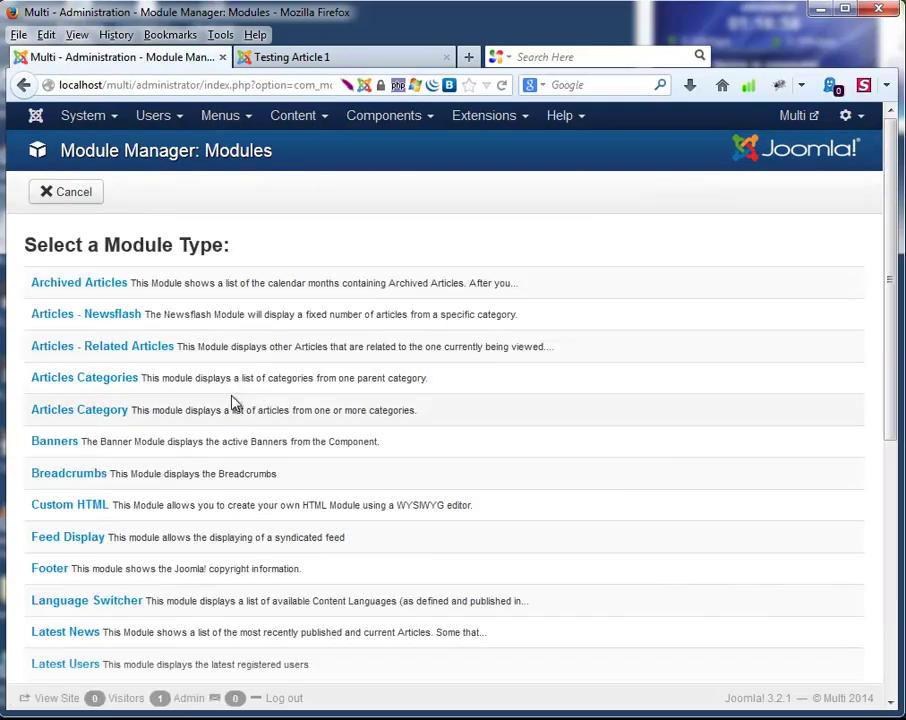
scroll(236, 483, down, 2)
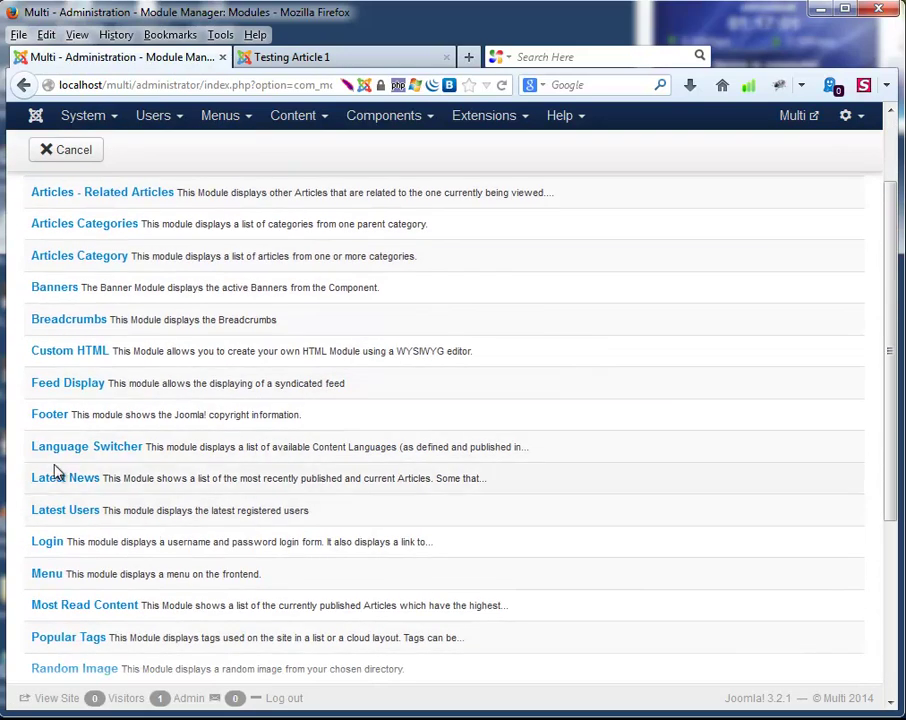
click(64, 449)
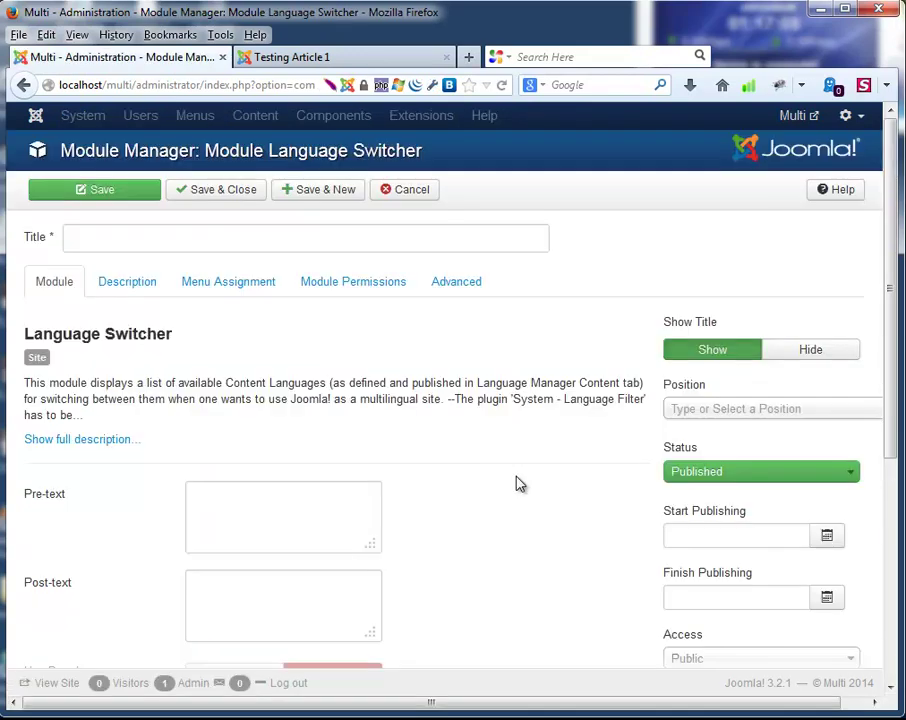
click(720, 408)
scroll(868, 530, down, 3)
scroll(868, 530, down, 5)
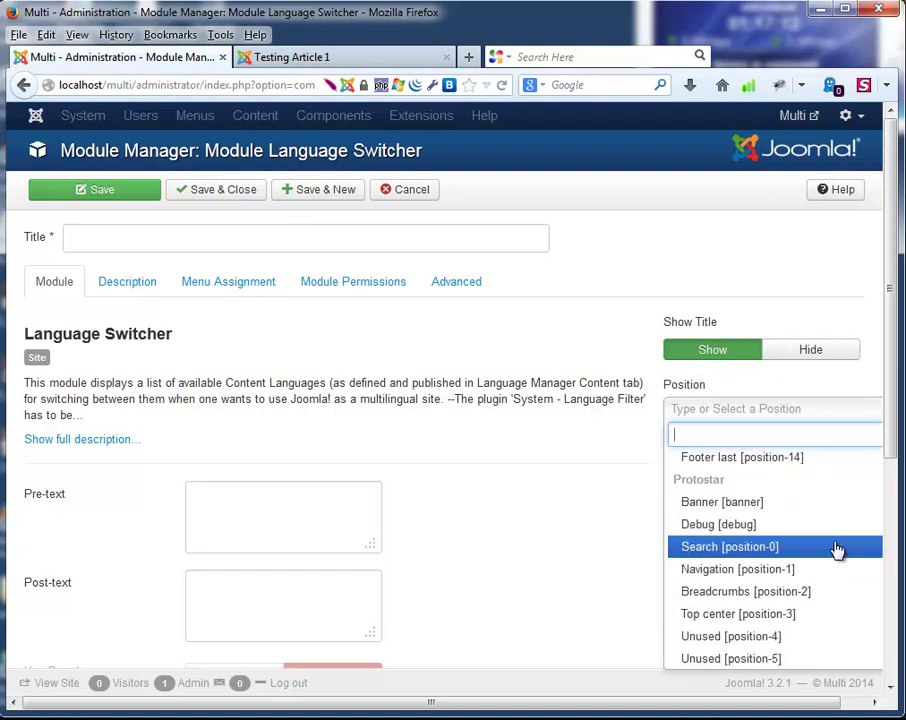
scroll(820, 552, down, 3)
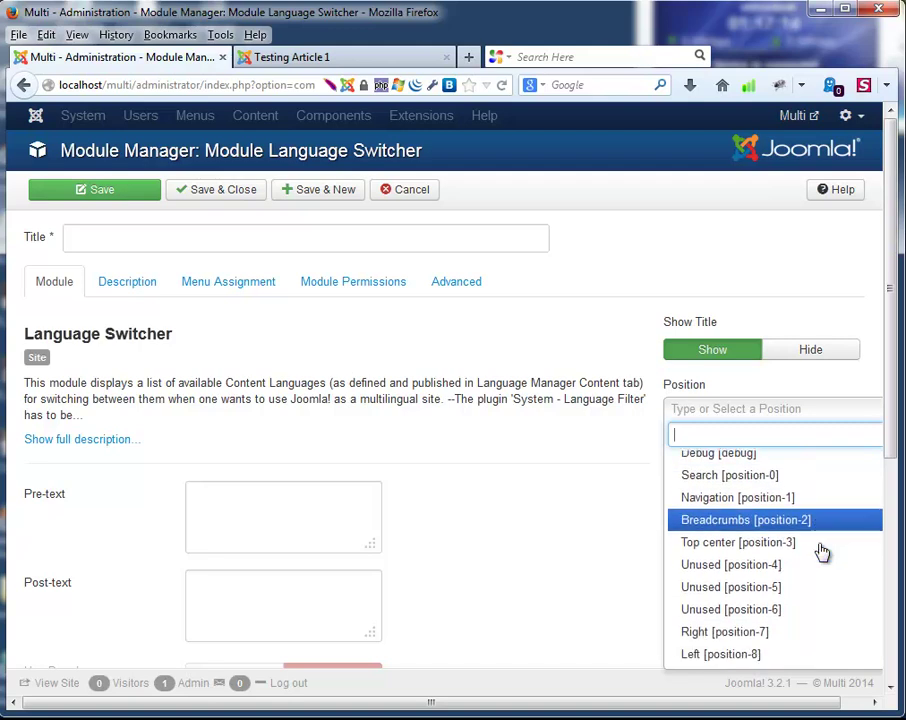
scroll(820, 552, down, 2)
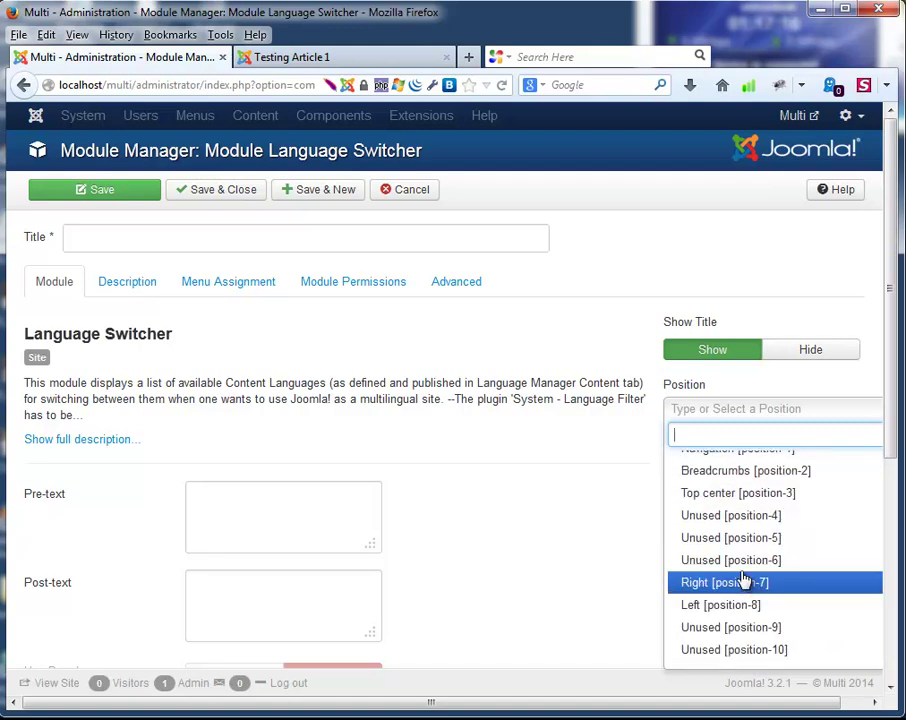
click(704, 581)
Confirm the switcher's language remains set to All.
scroll(530, 491, down, 3)
click(706, 440)
click(709, 444)
click(617, 443)
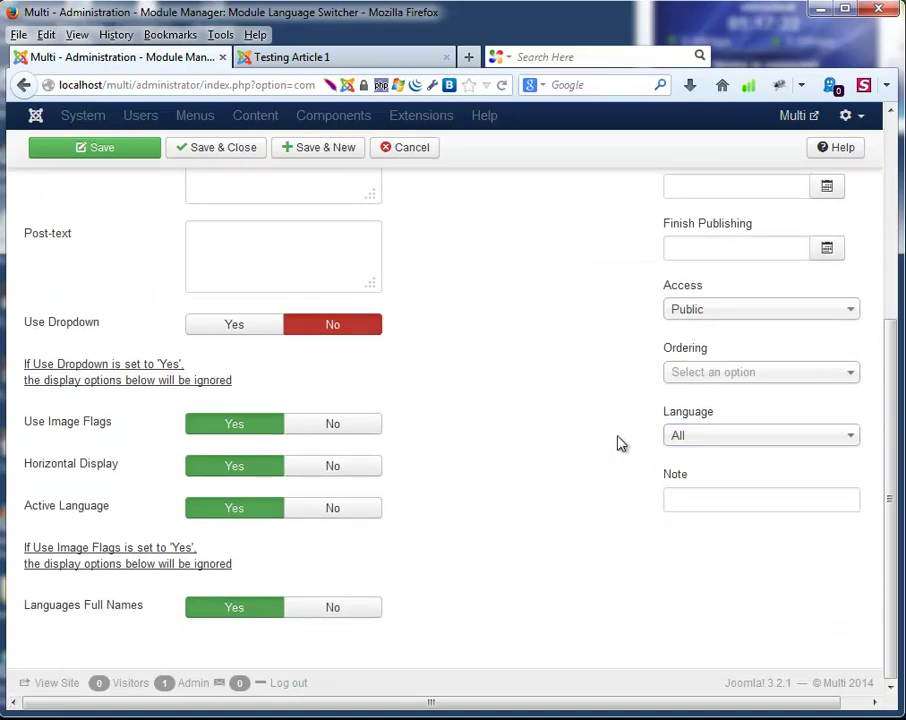
scroll(615, 499, up, 3)
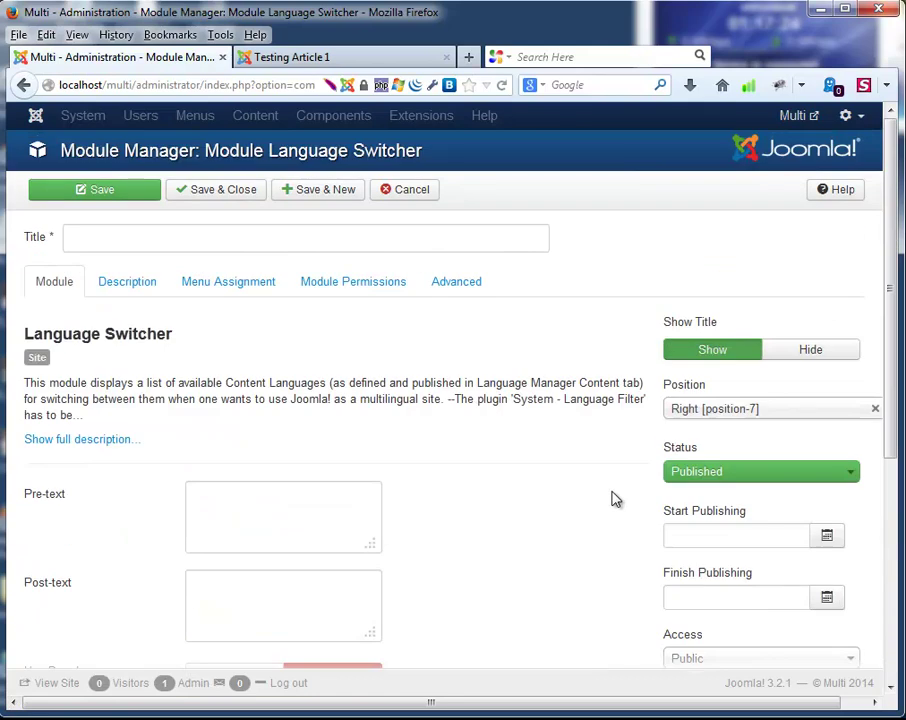
Enter 'Language' as the module title using the suggestion.
click(107, 242)
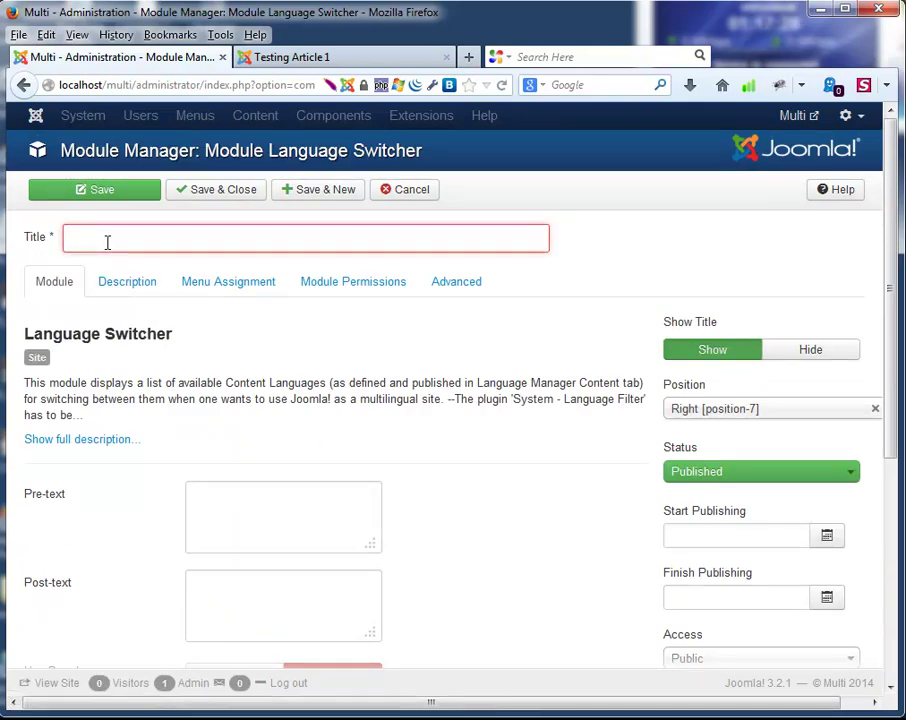
text(L)
key(Down)
key(Return)
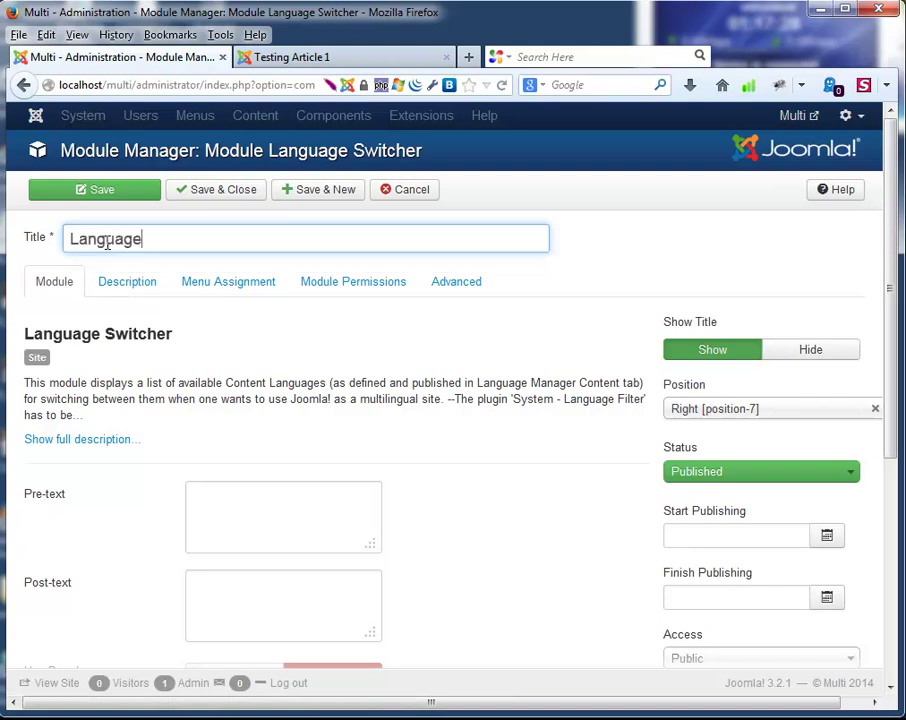
Review the Description, Menu Assignment, Permissions and Advanced tabs, then save the Language module.
click(116, 288)
click(193, 286)
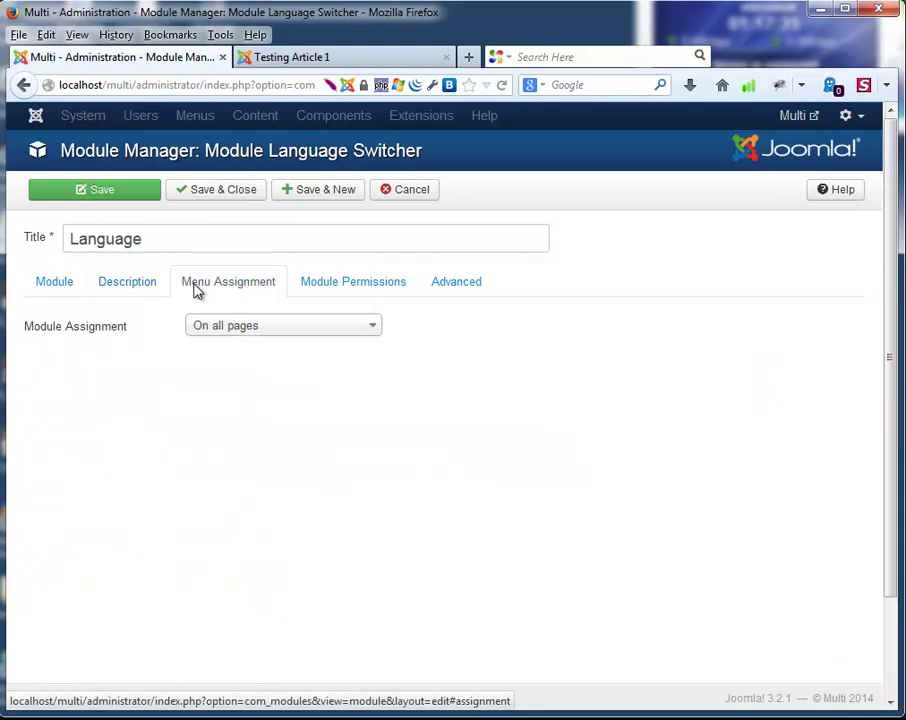
click(384, 285)
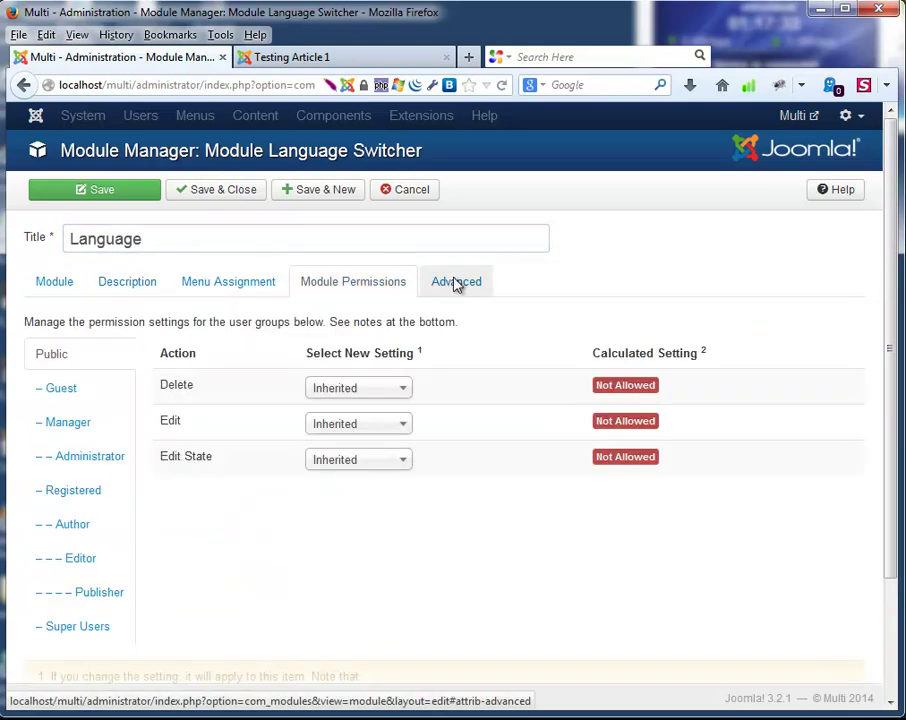
click(452, 283)
click(144, 283)
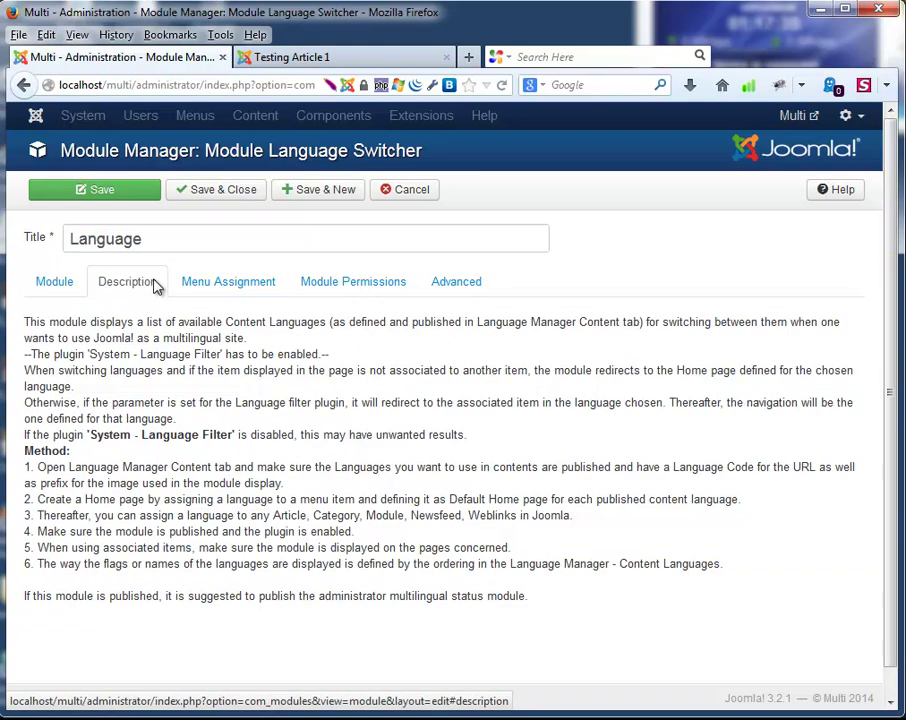
click(55, 281)
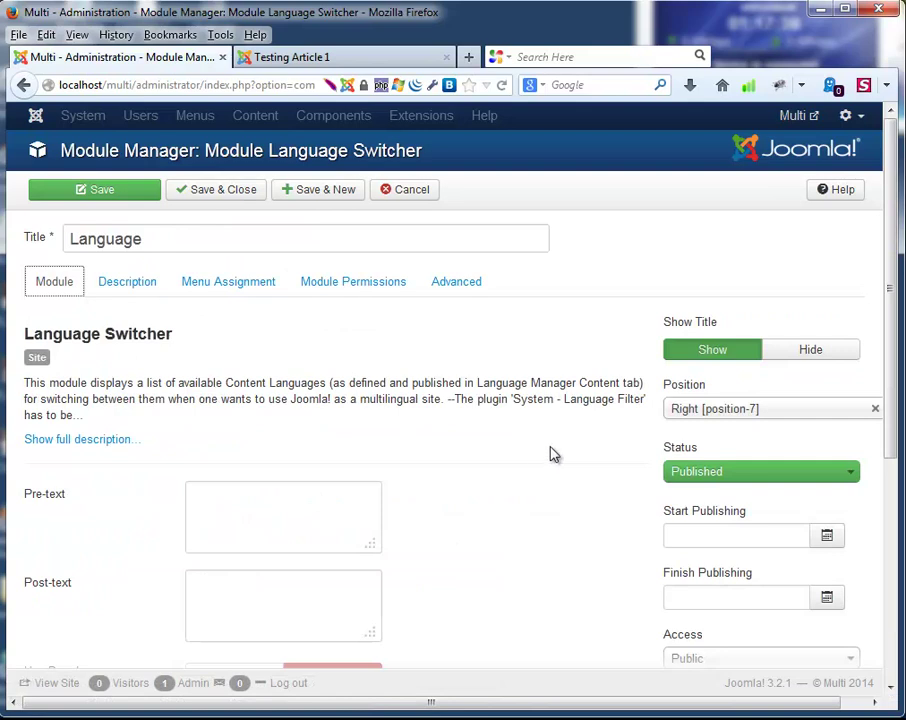
scroll(553, 454, down, 5)
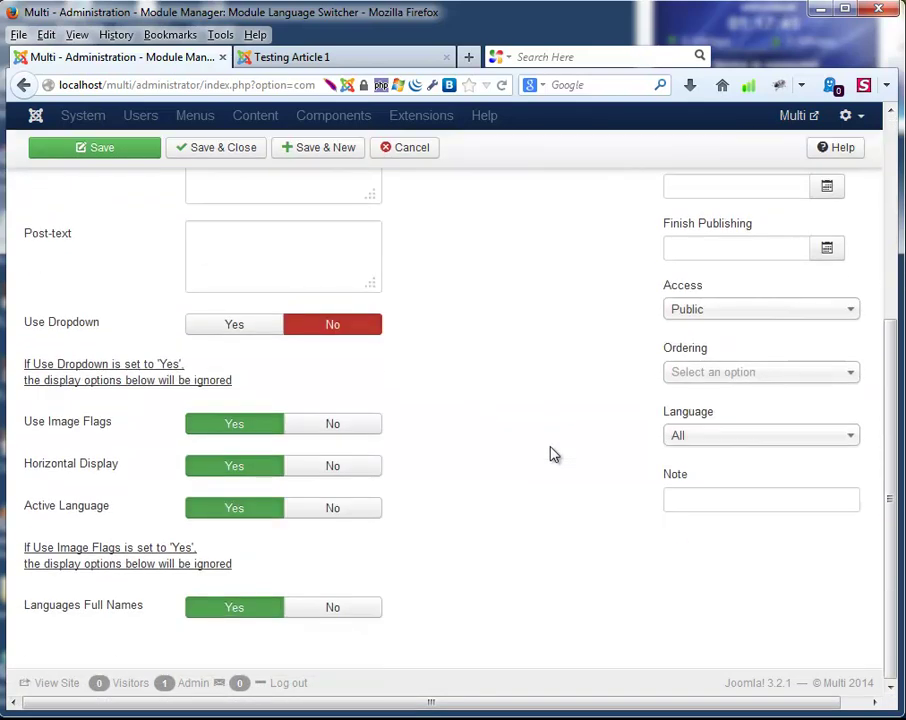
scroll(553, 454, up, 5)
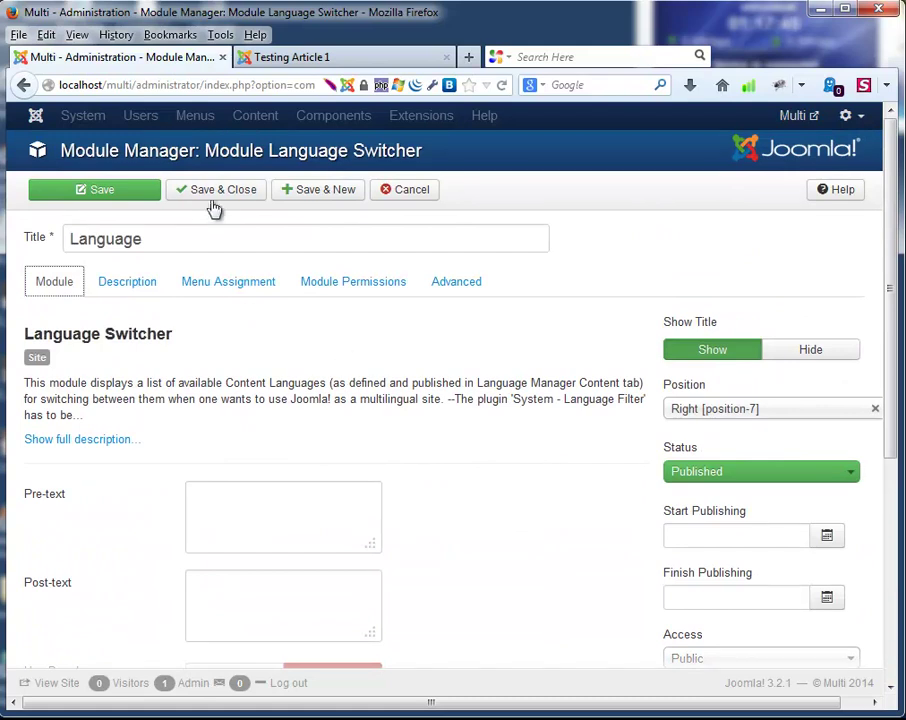
click(214, 190)
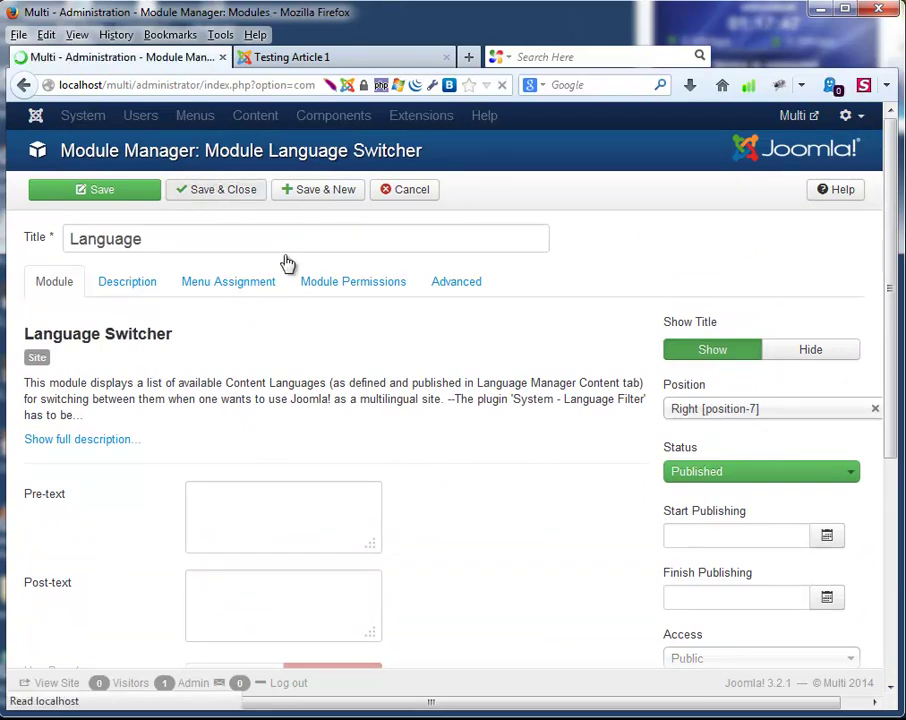
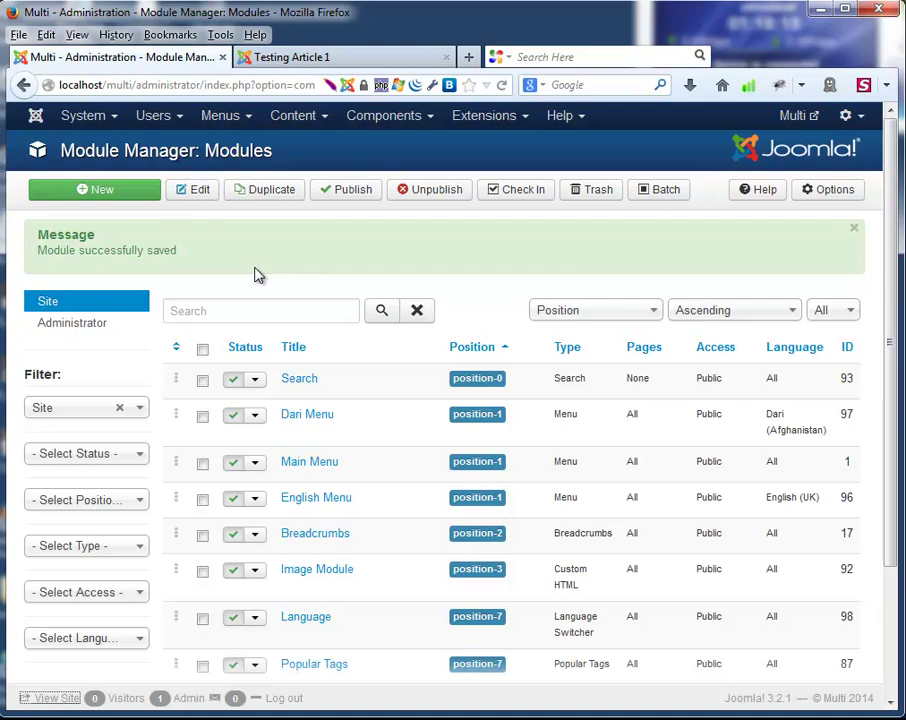
Open the site front end in a new tab and scroll to the Language module's two flags.
click(50, 699)
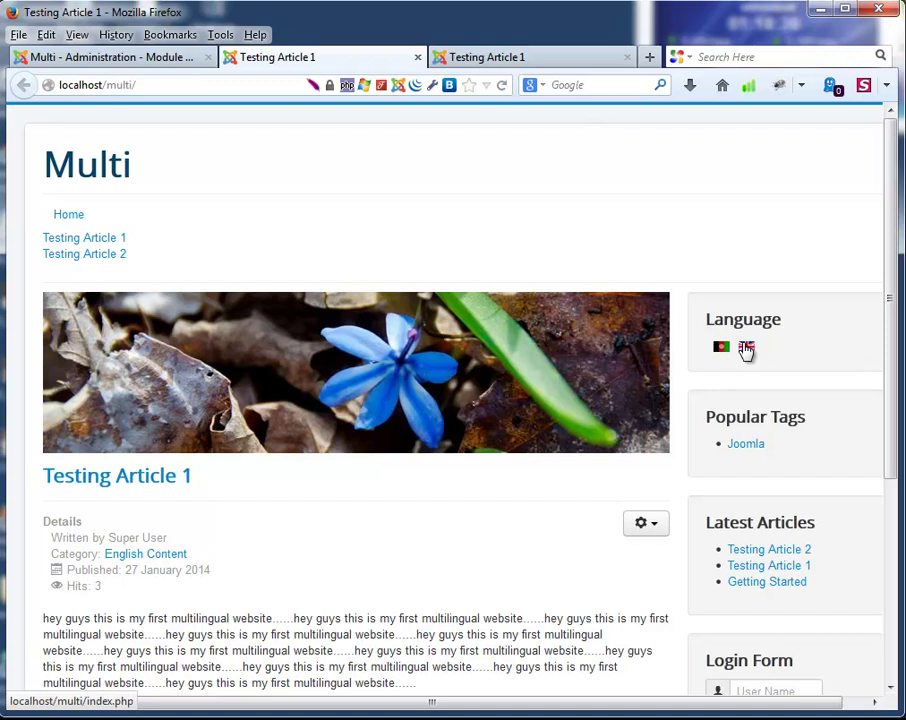
scroll(451, 479, down, 5)
Switch the front end to the Dari right-to-left version and scan the page.
click(721, 350)
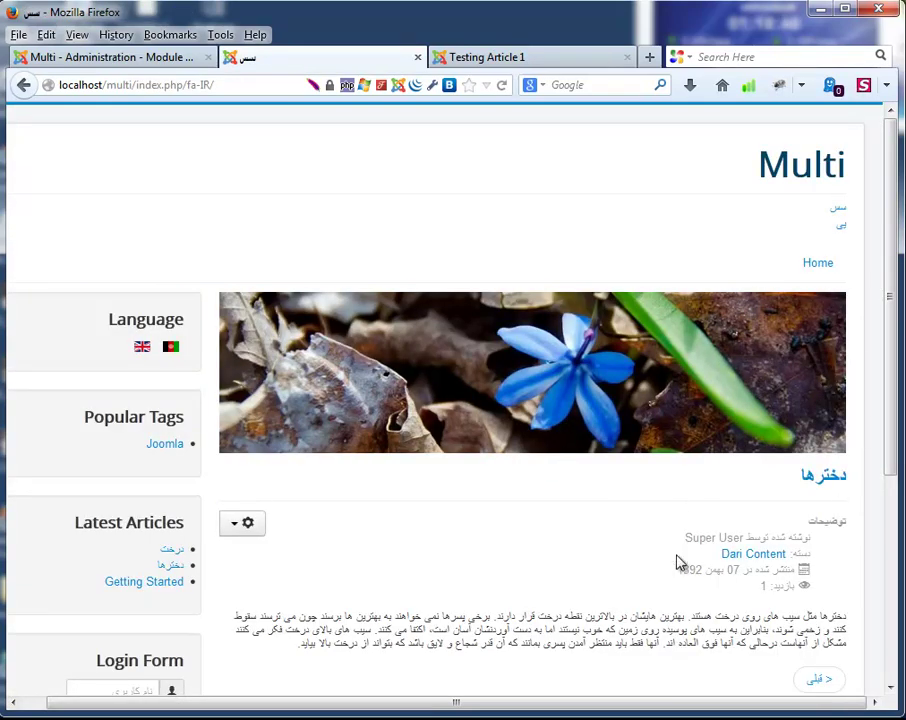
scroll(630, 545, down, 4)
scroll(620, 540, down, 2)
scroll(457, 516, up, 2)
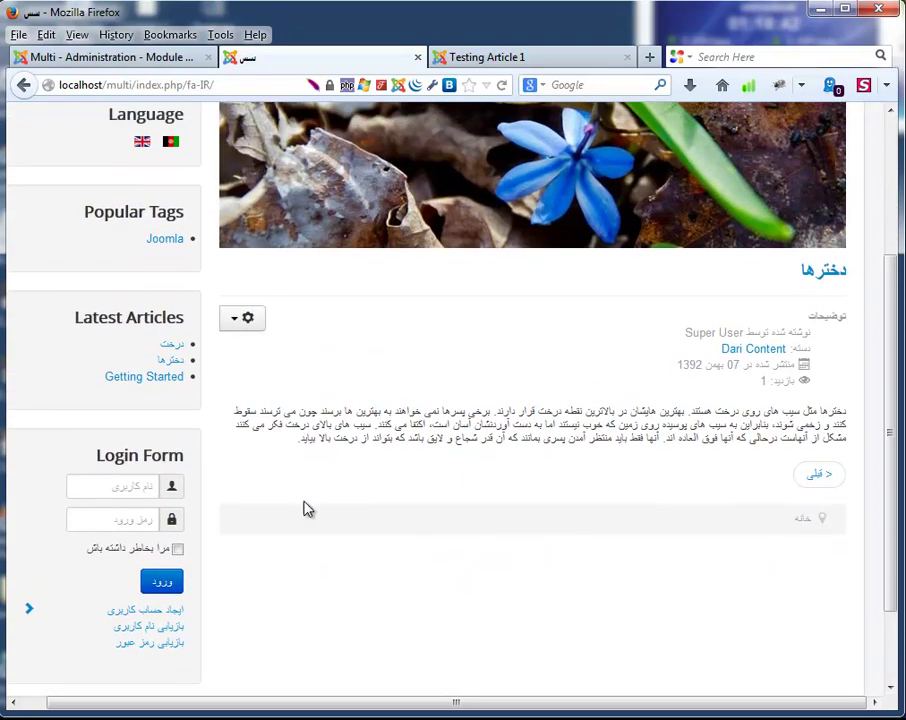
key(ctrl+a)
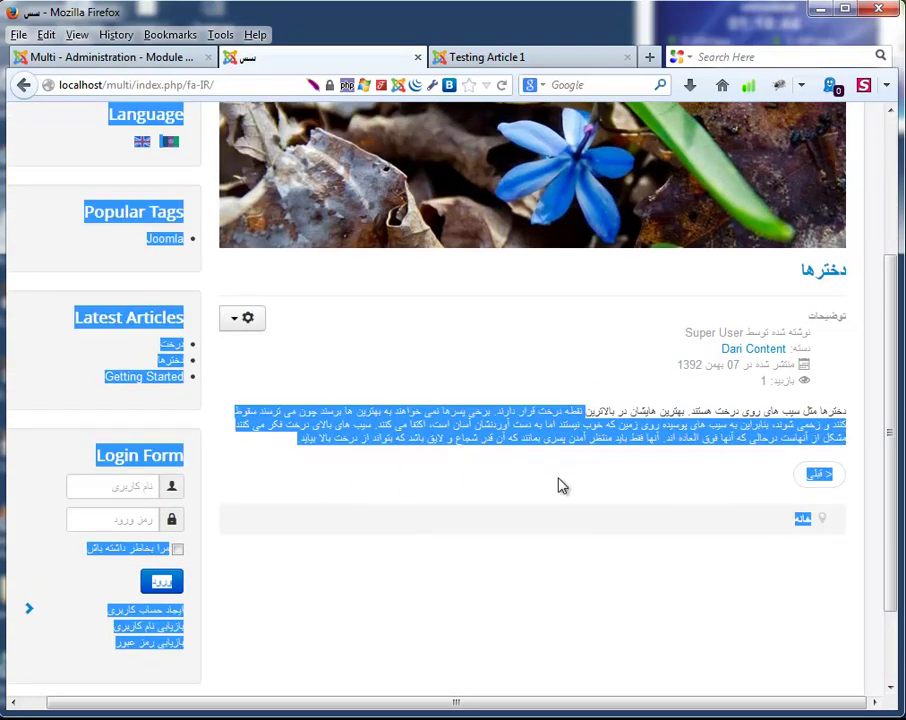
click(560, 485)
Open the دخترها and درخت Dari articles from Latest Articles.
click(163, 360)
scroll(200, 400, down, 2)
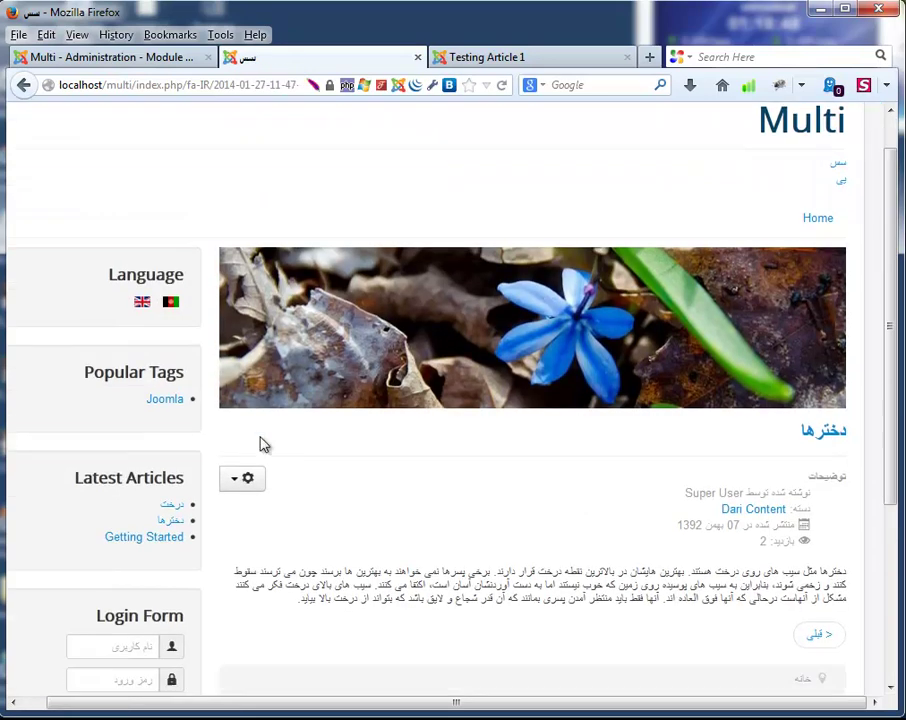
click(173, 450)
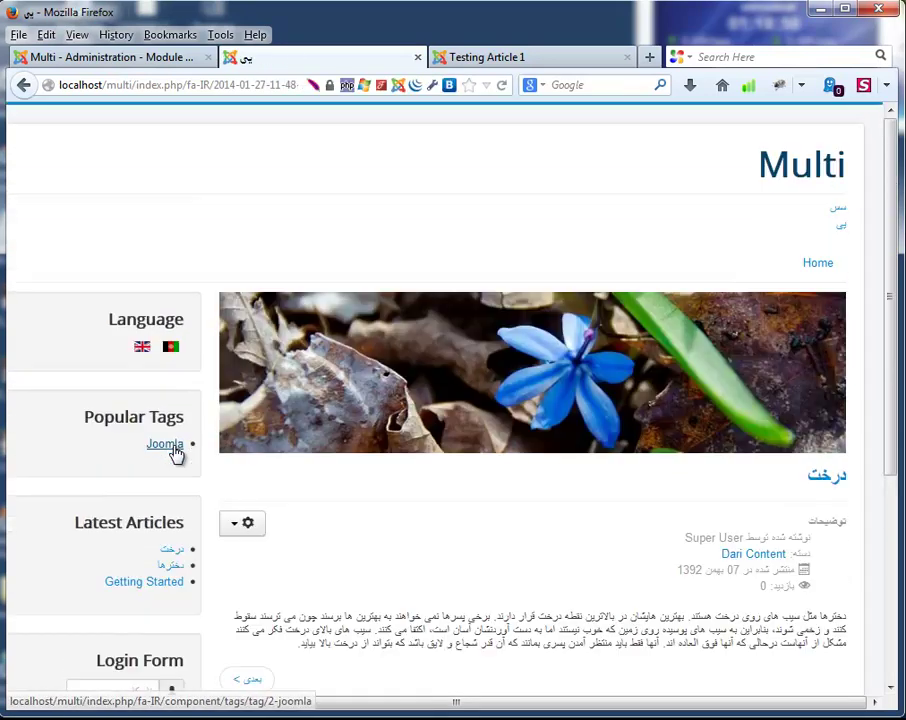
scroll(178, 452, down, 5)
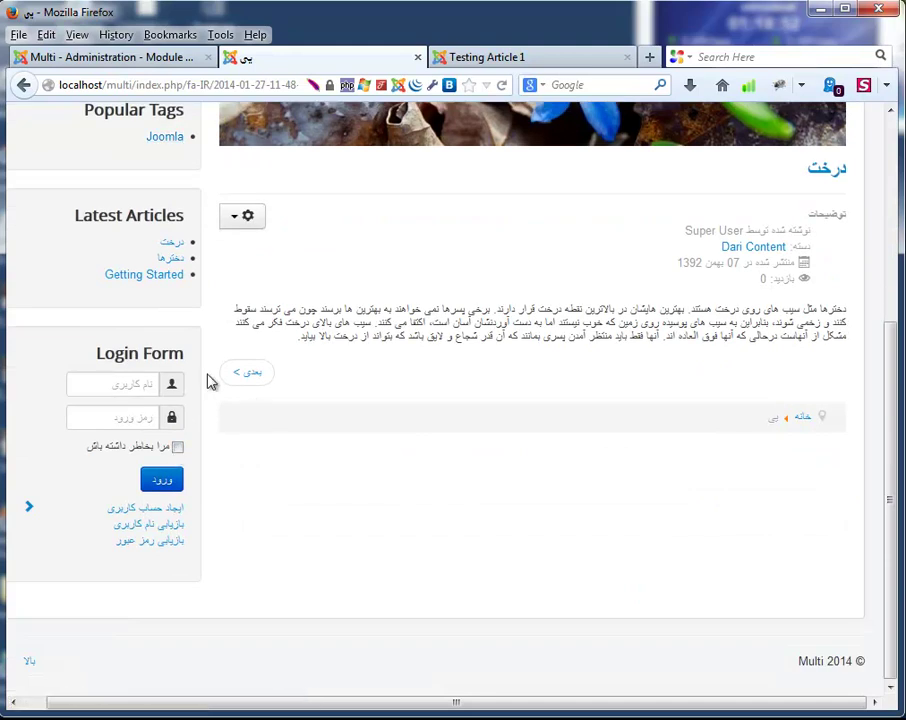
scroll(679, 497, up, 5)
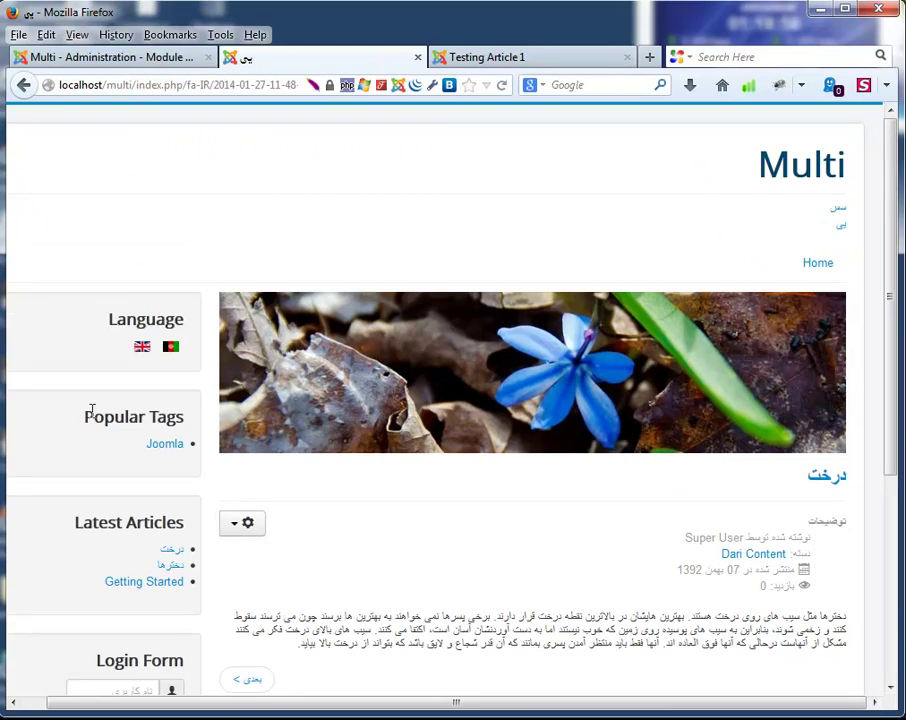
Highlight the Popular Tags heading, which still appears in English on the Dari page.
drag(86, 420, 190, 424)
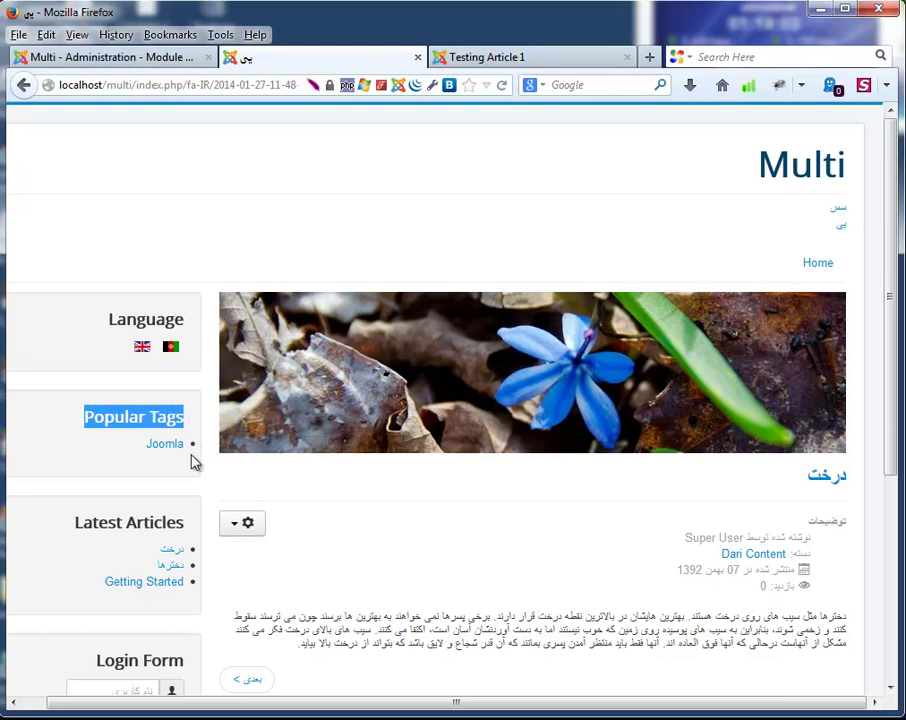
click(83, 446)
drag(80, 429, 186, 422)
click(389, 528)
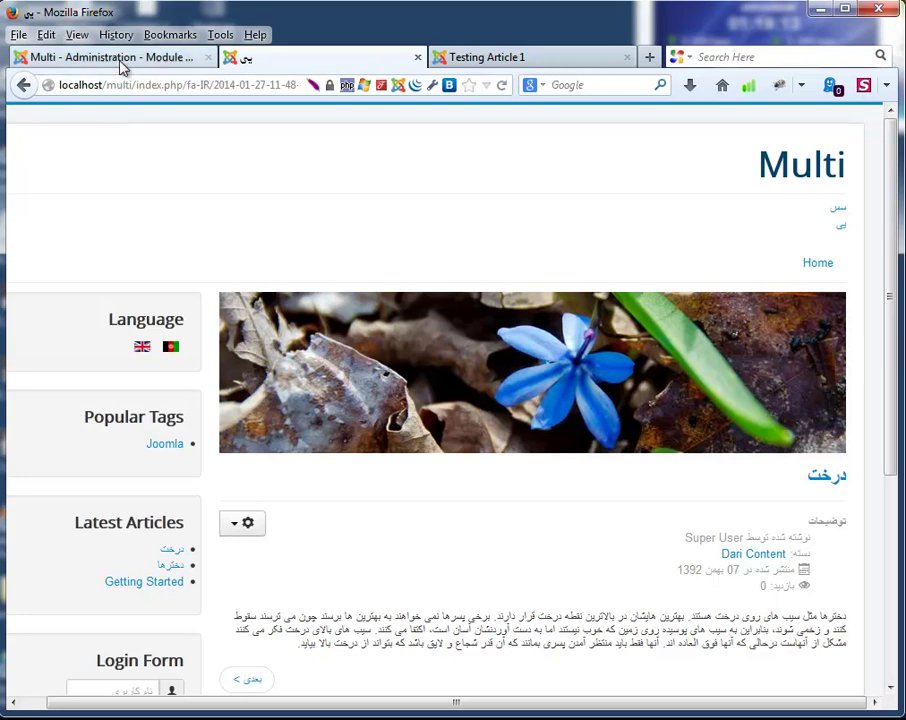
Go to the Module Manager and open the Popular Tags module for editing.
click(90, 57)
click(481, 124)
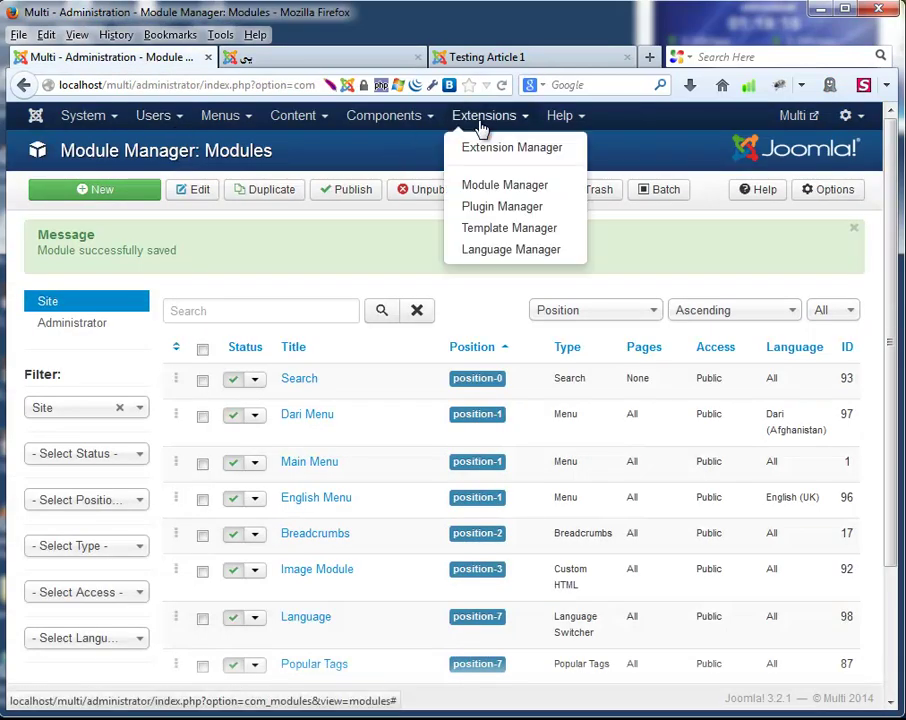
click(484, 183)
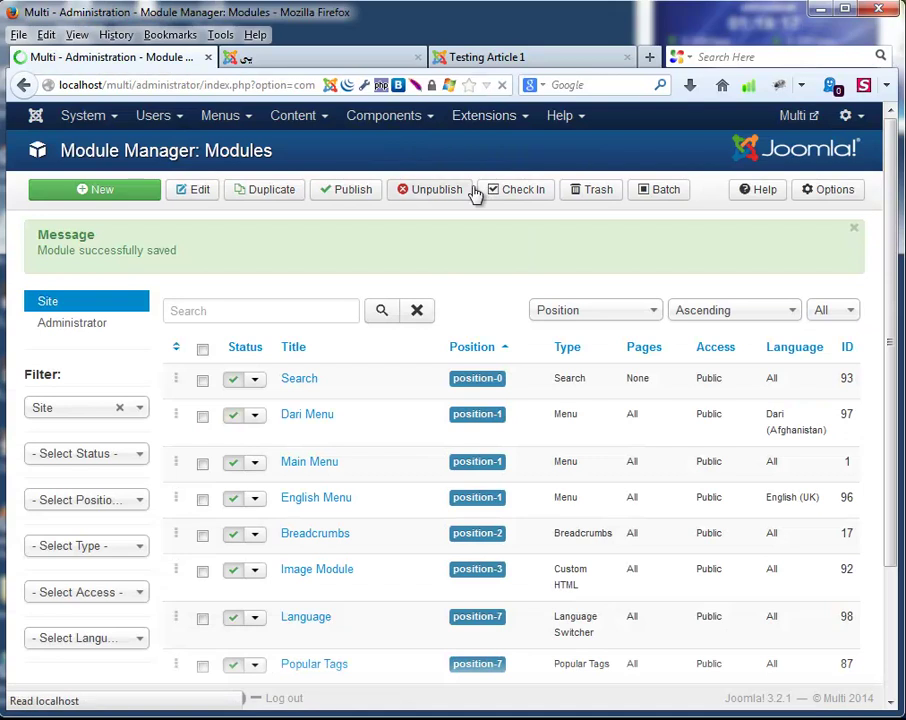
click(295, 62)
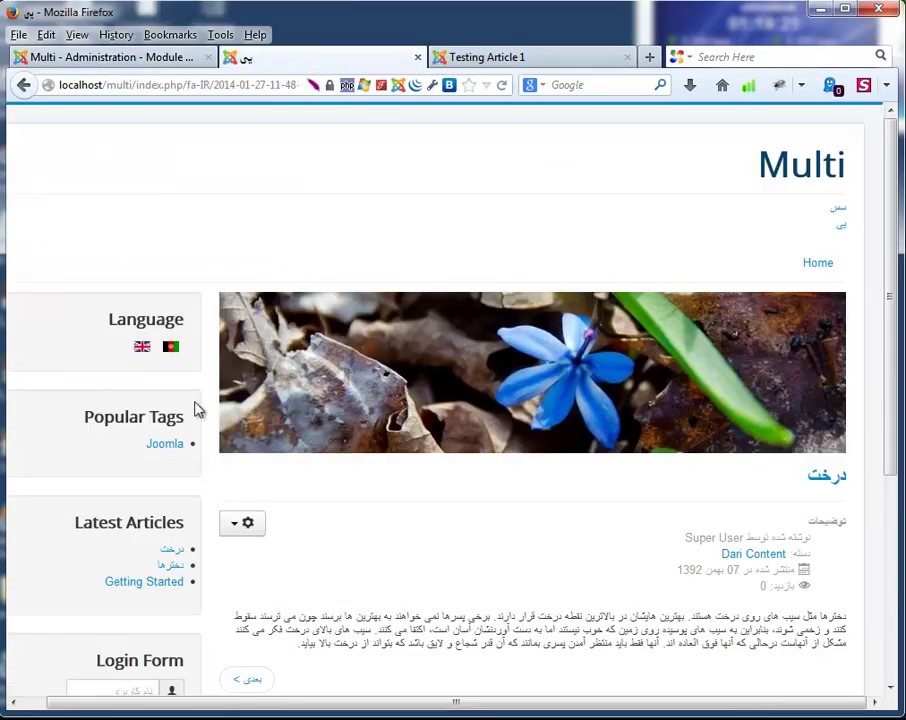
click(123, 56)
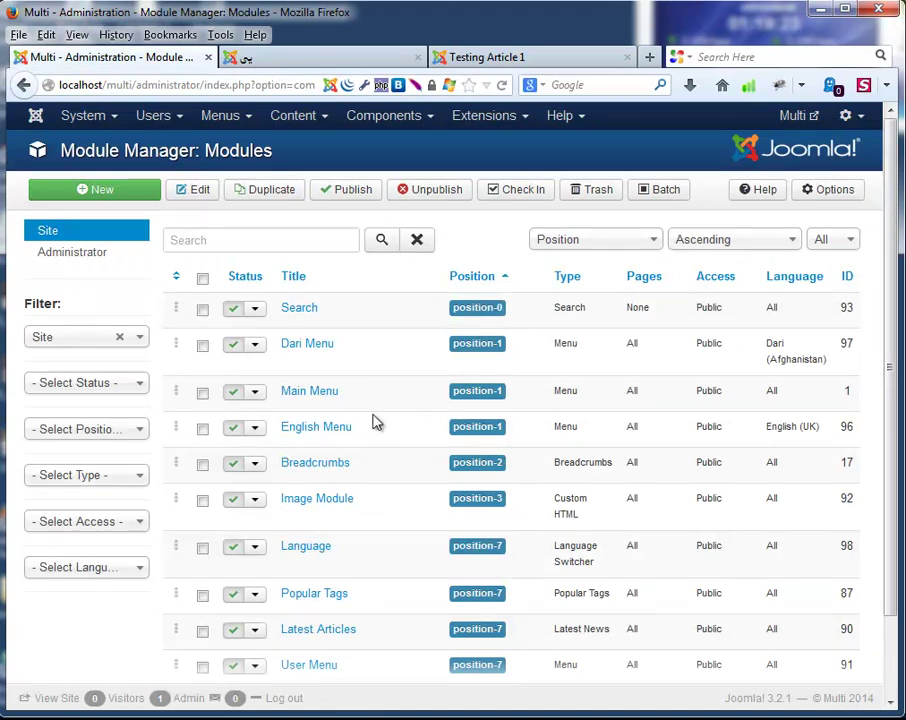
scroll(375, 422, down, 2)
click(324, 510)
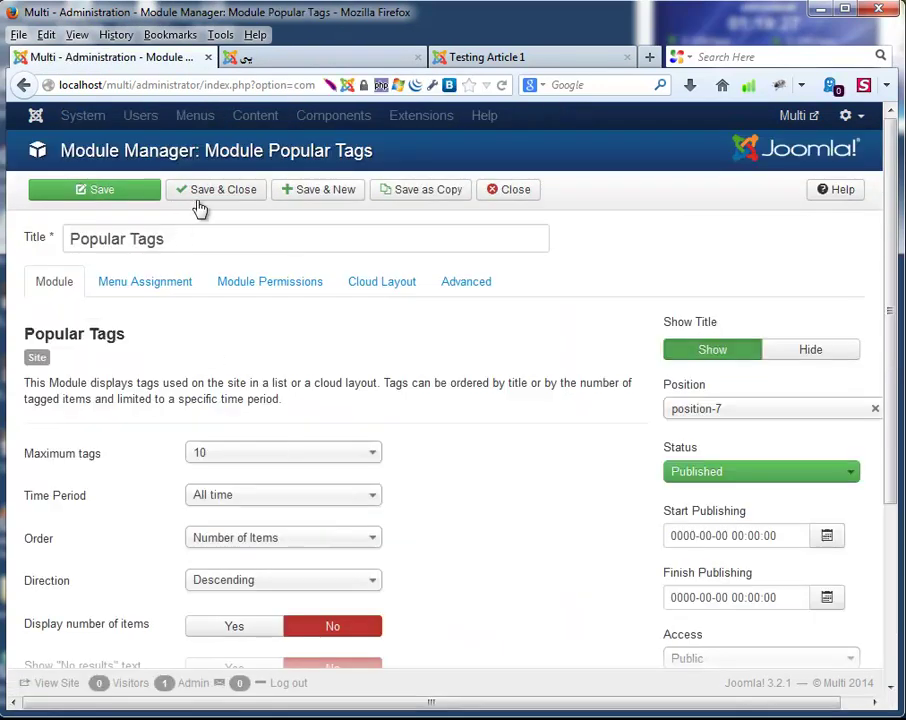
Assign Popular Tags to 'Only on the pages selected', unticking both Dari Menu items.
click(155, 283)
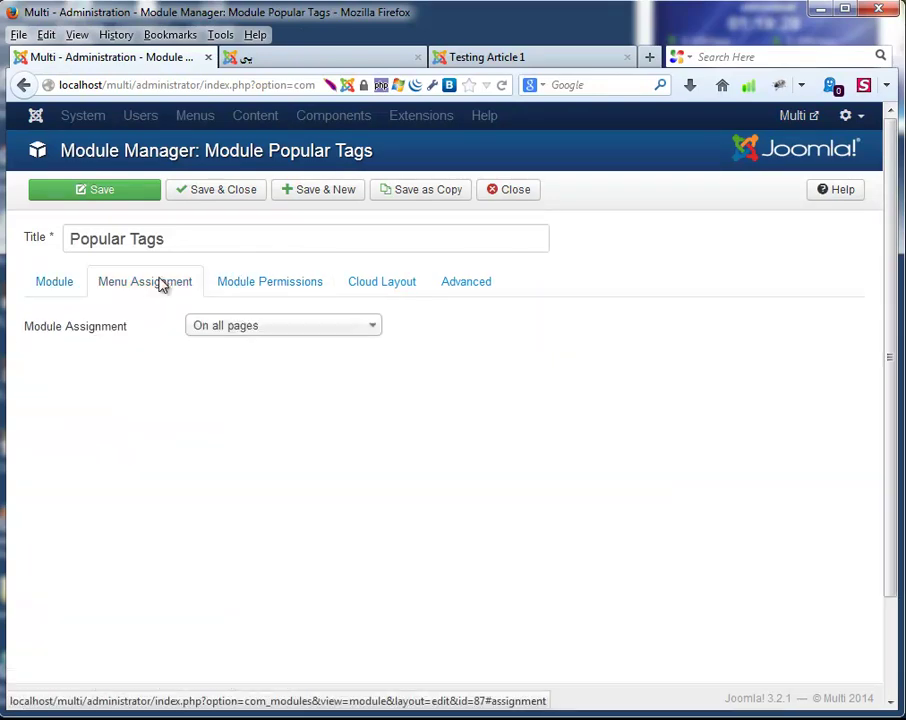
click(262, 331)
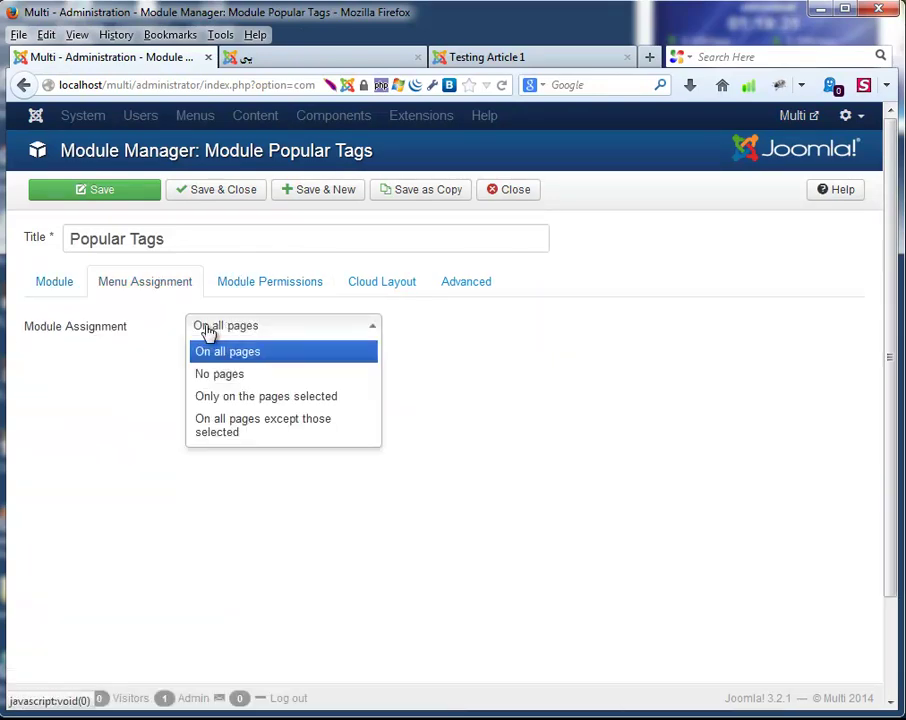
click(278, 404)
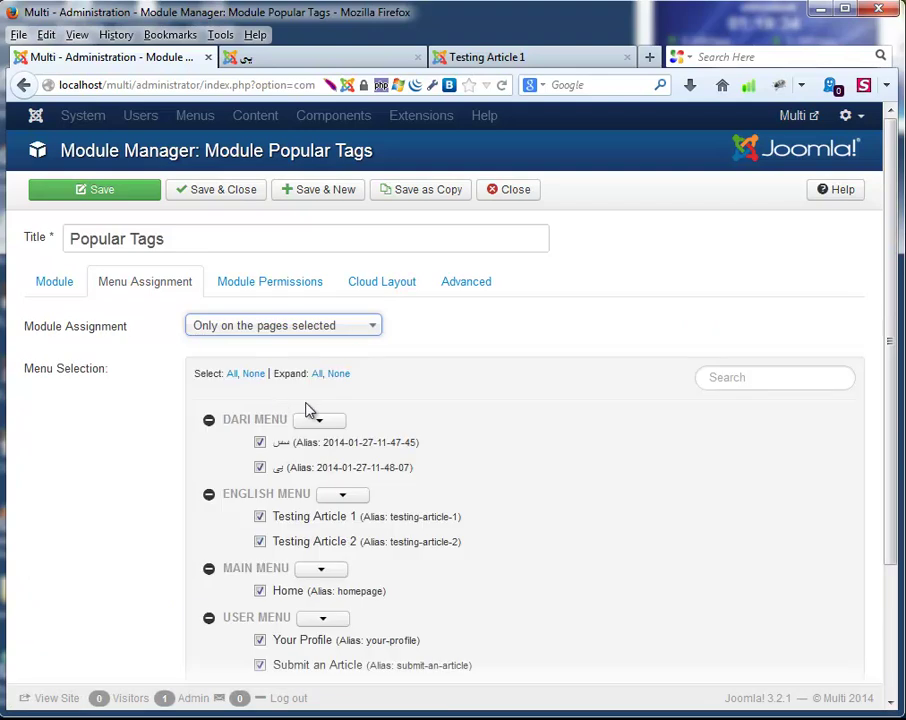
scroll(449, 457, down, 3)
click(261, 309)
click(261, 285)
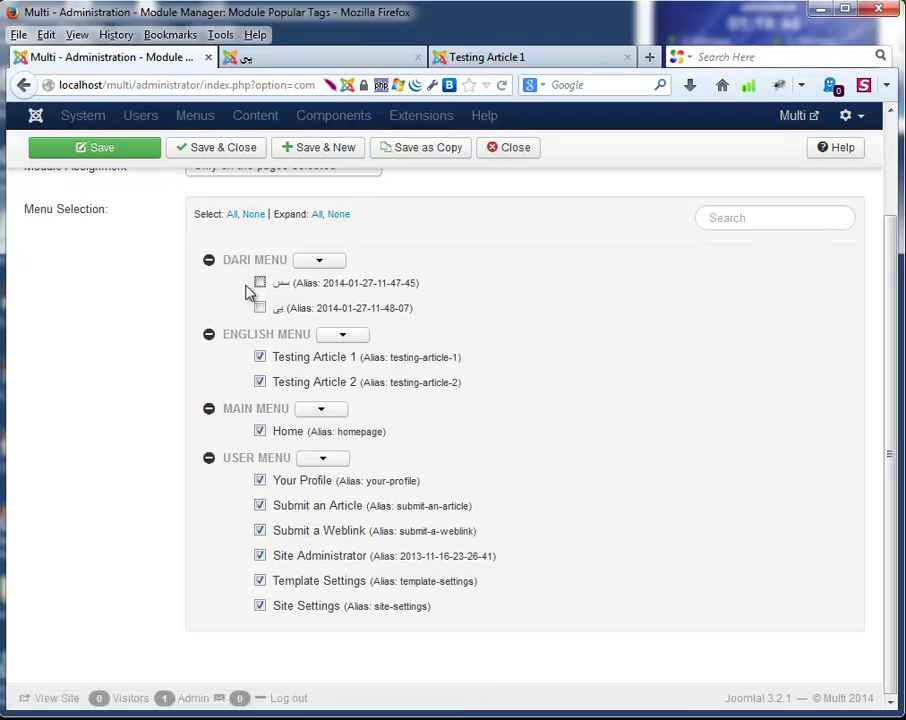
scroll(146, 334, up, 3)
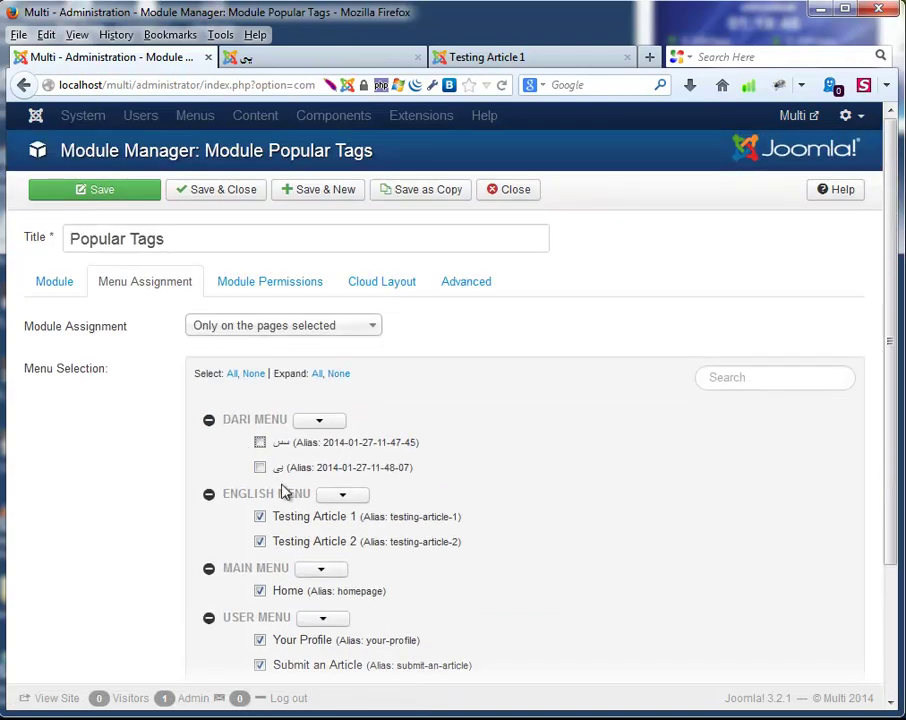
Save Popular Tags and reload the Dari front page to confirm the module is gone.
click(207, 195)
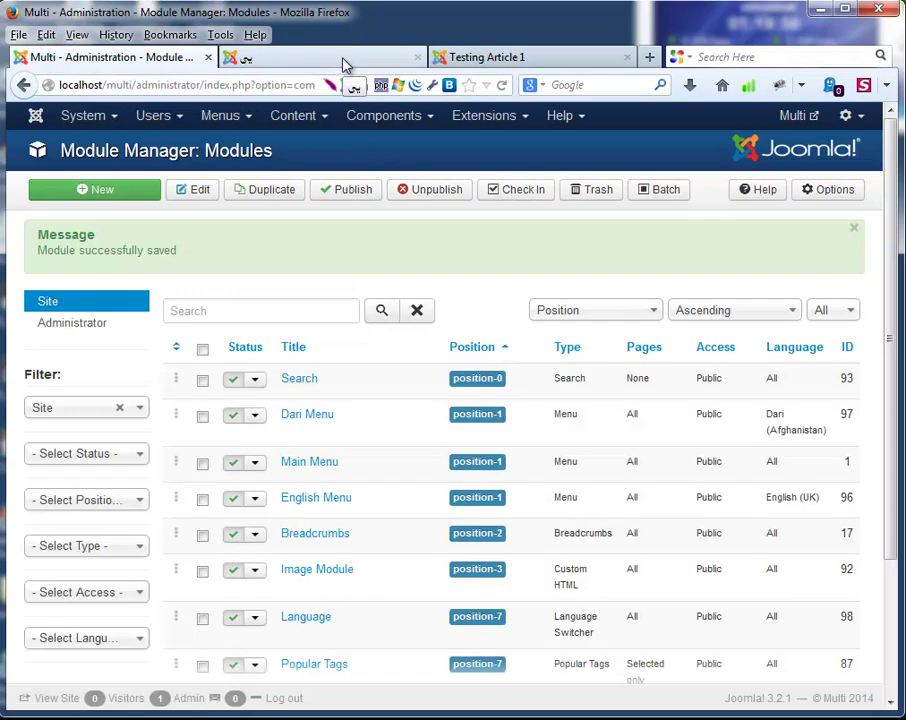
click(344, 62)
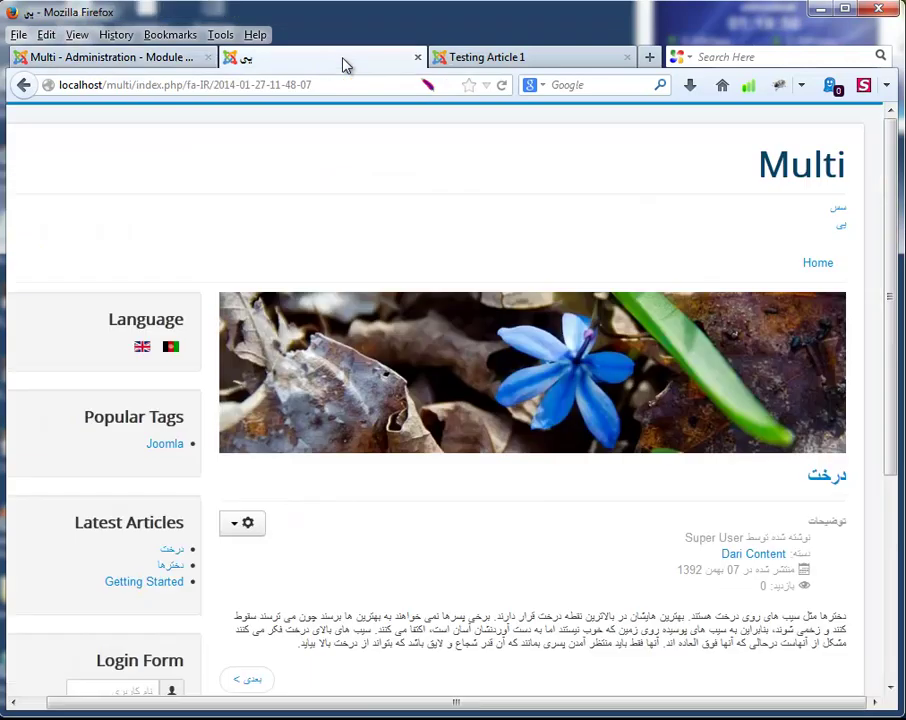
click(505, 86)
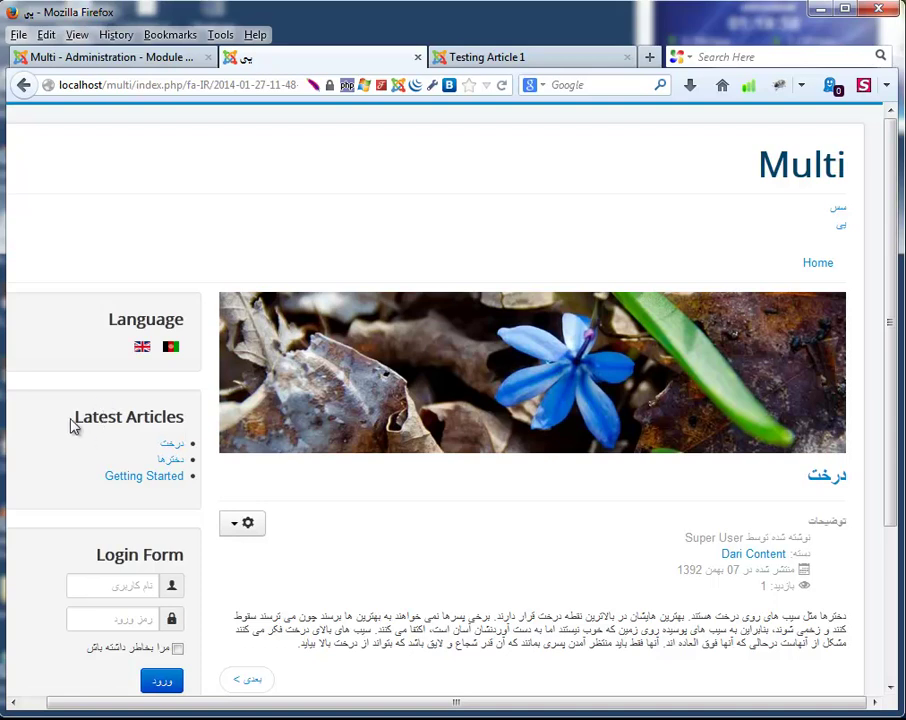
scroll(73, 424, down, 3)
scroll(109, 418, up, 3)
scroll(503, 552, down, 3)
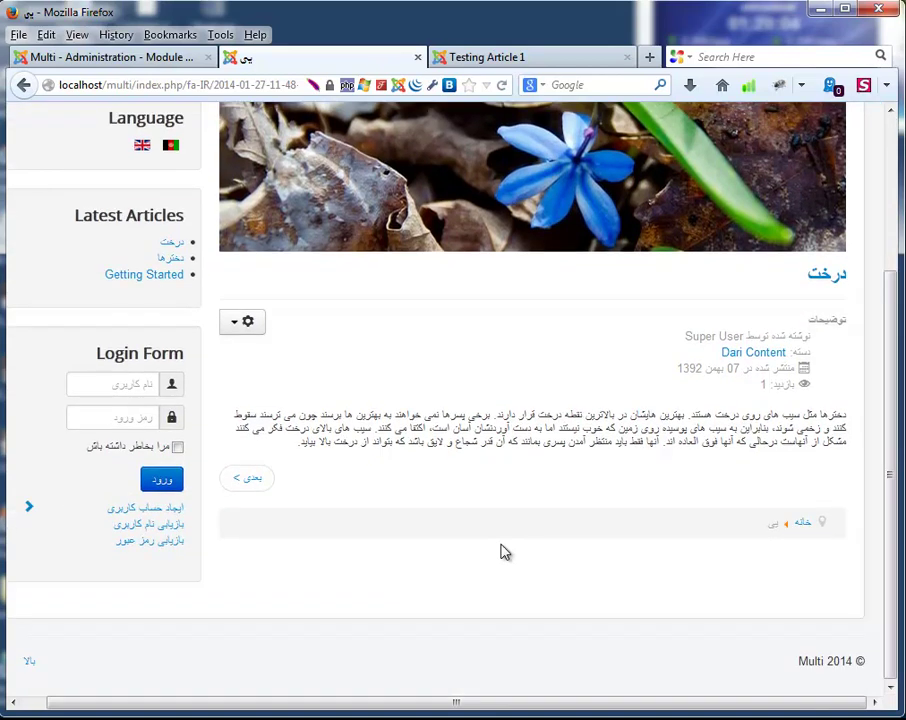
scroll(507, 548, up, 3)
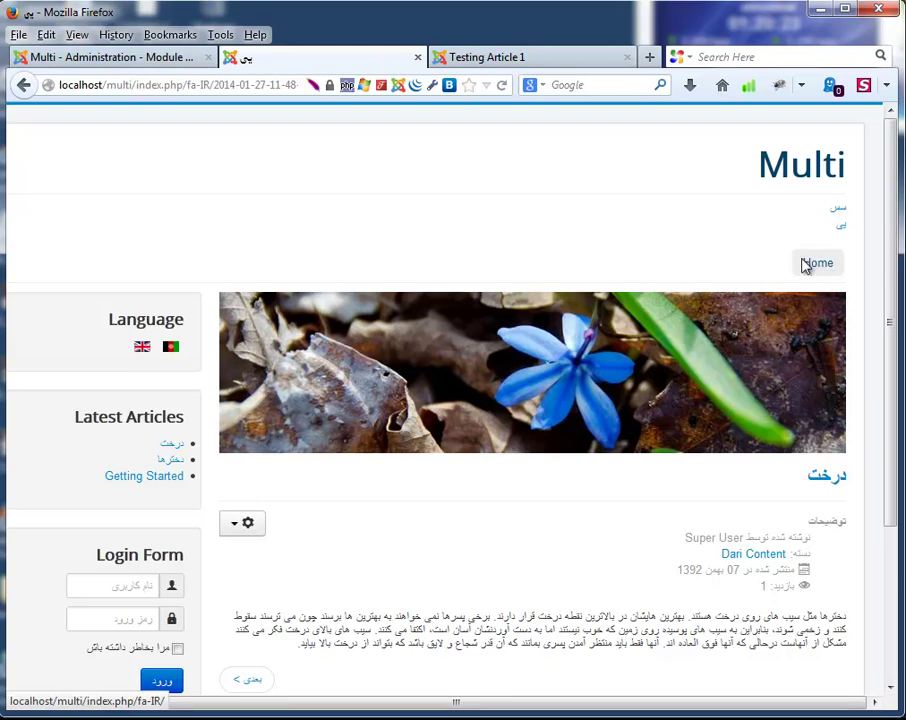
click(182, 57)
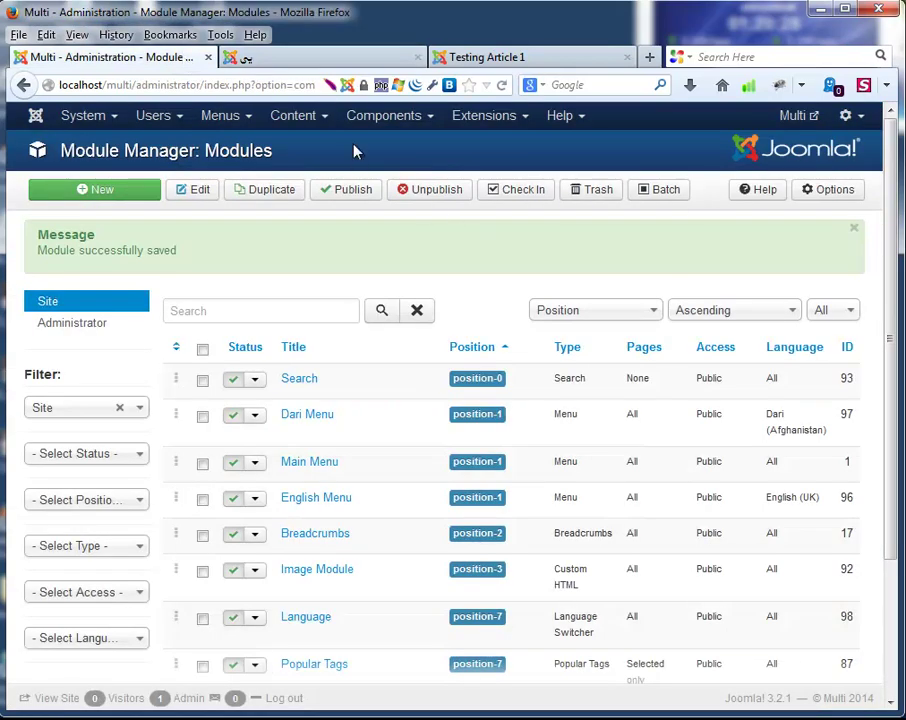
Open the Main Menu module, set Show Title to Hide and Status to Unpublished, and save.
click(314, 118)
click(395, 118)
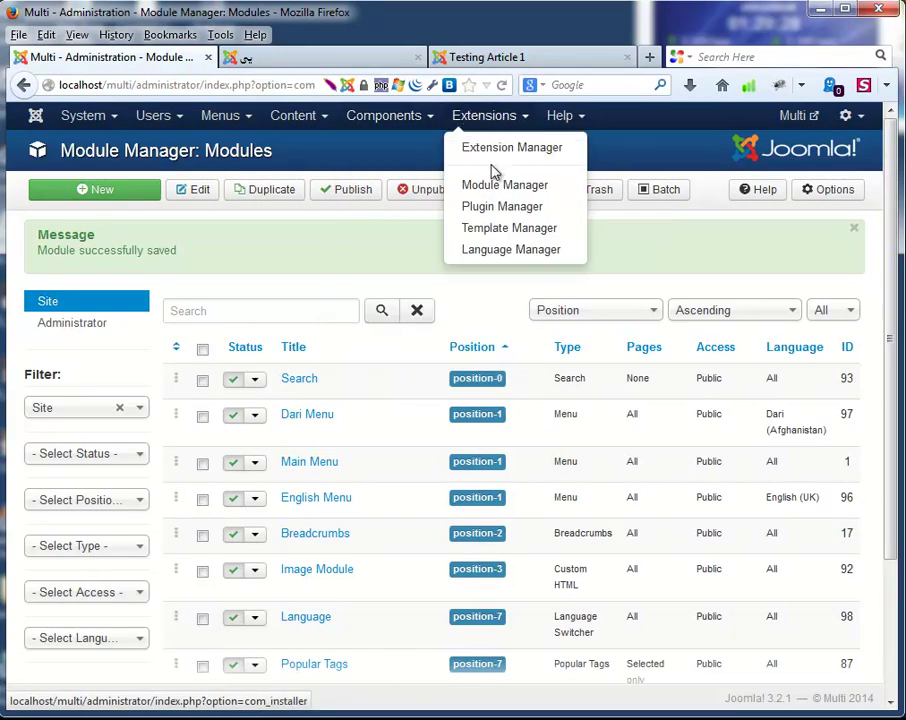
click(497, 188)
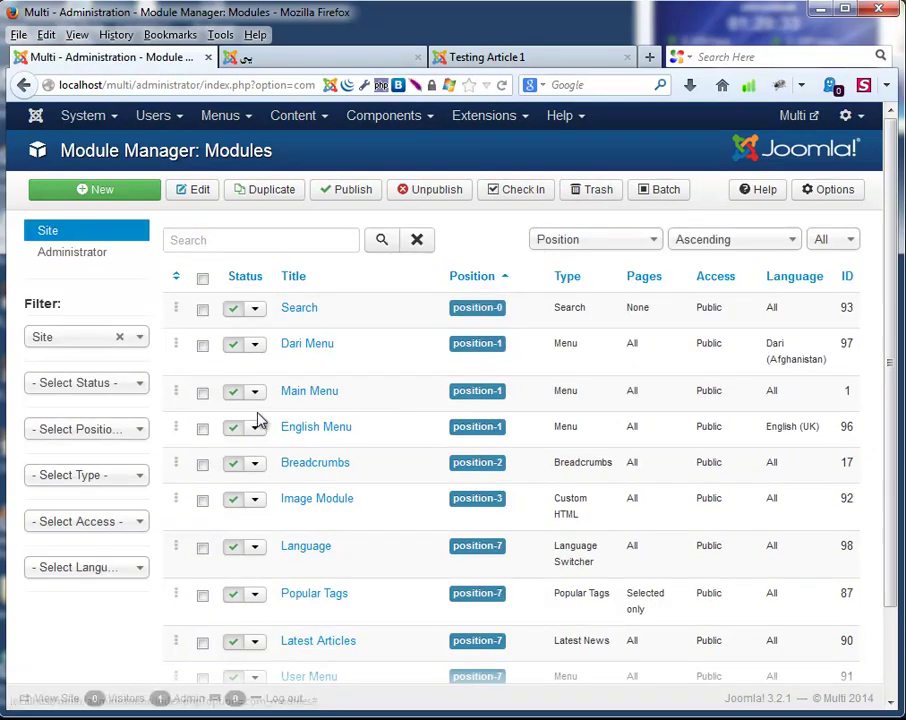
click(311, 396)
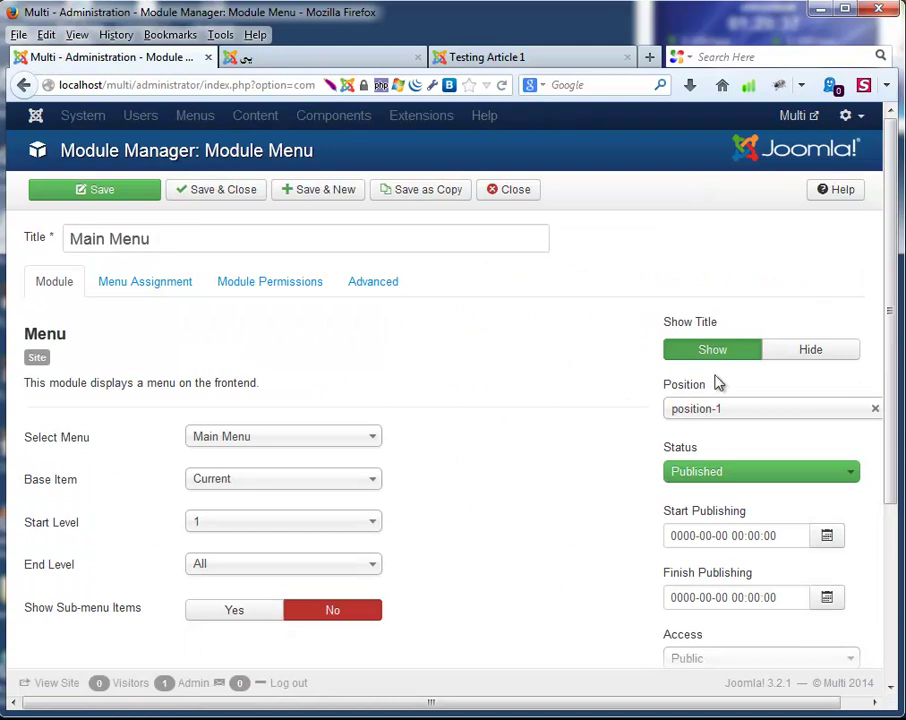
click(801, 348)
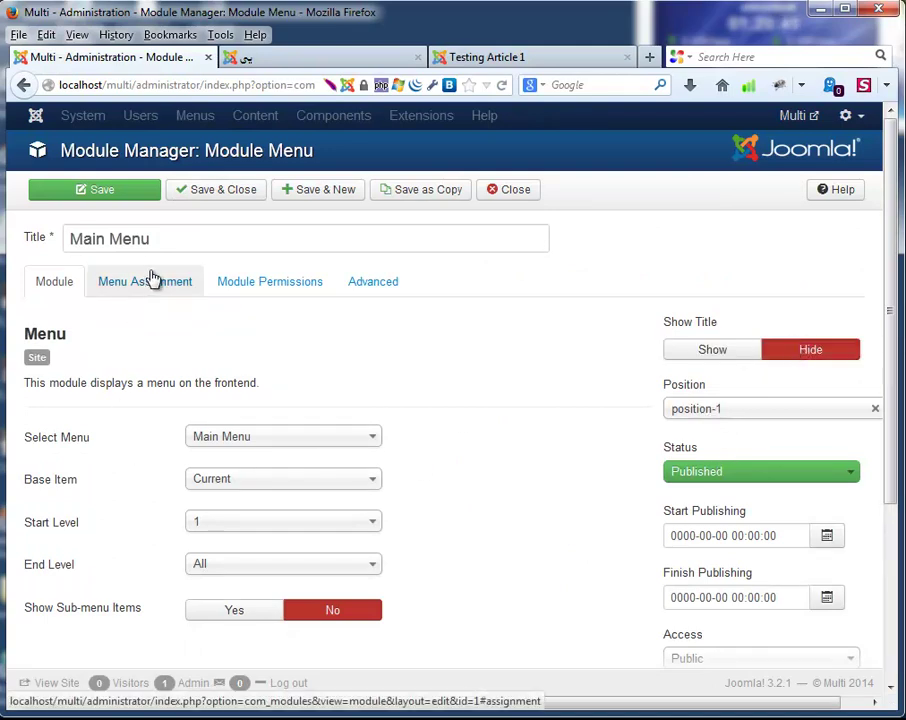
click(704, 471)
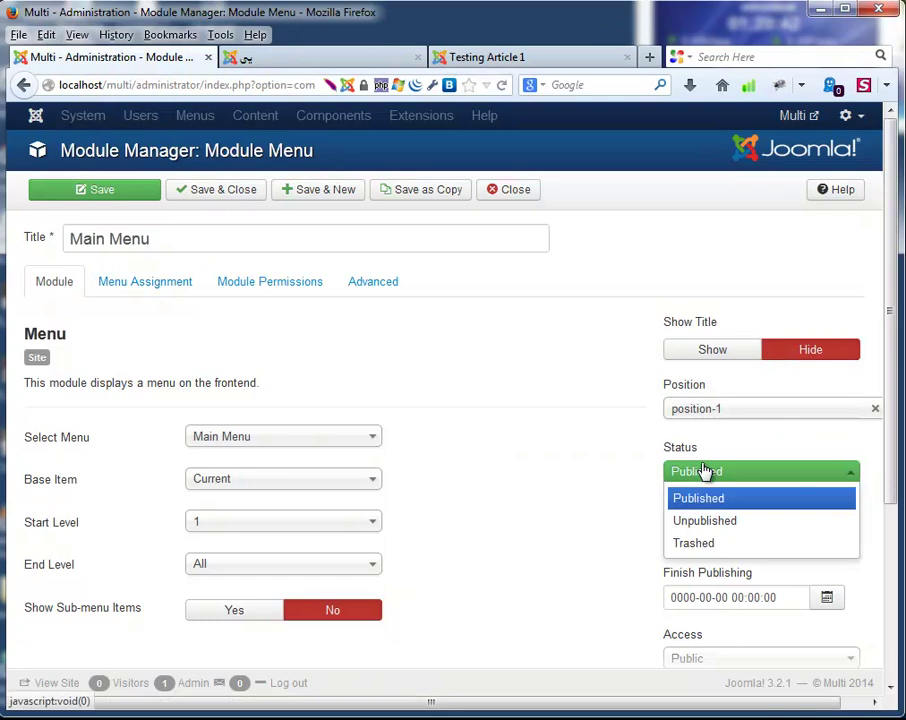
click(704, 526)
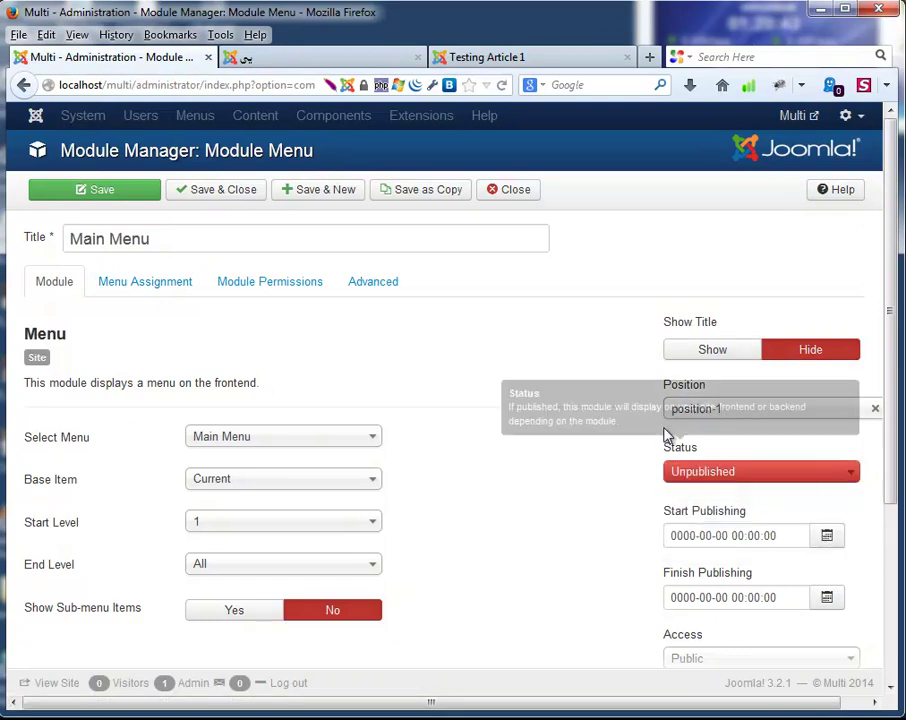
click(213, 196)
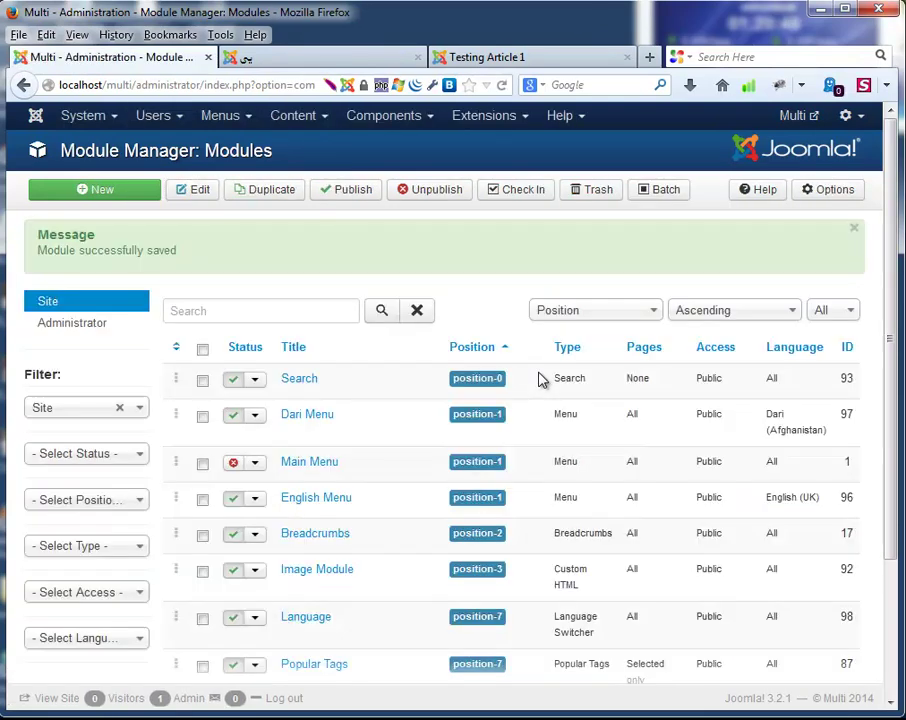
Close the Testing Article 1 tab and reload the Dari front page without the Main Menu.
click(490, 58)
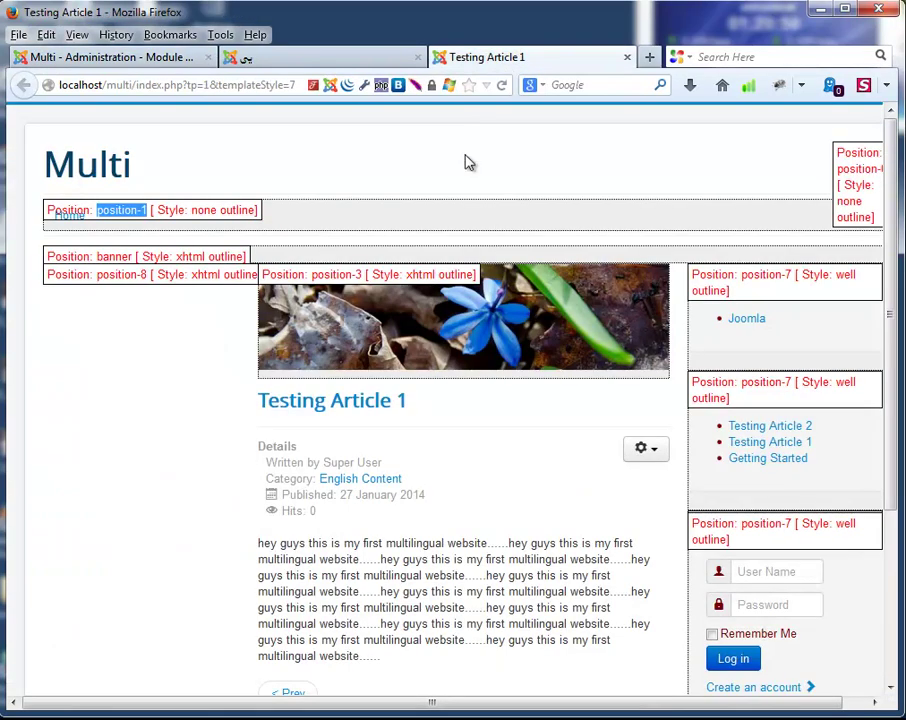
click(627, 57)
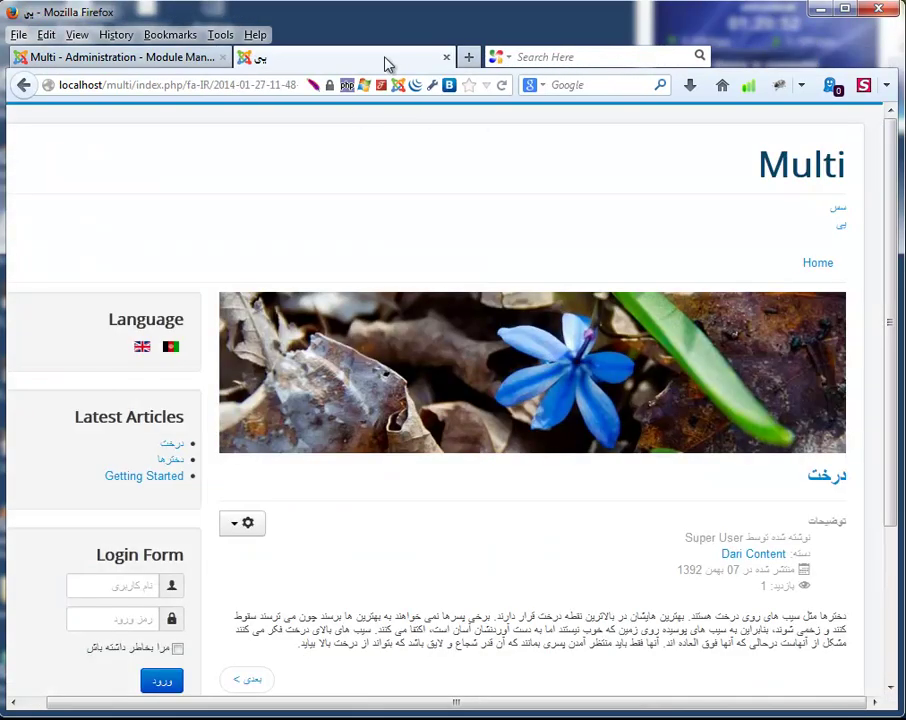
click(503, 86)
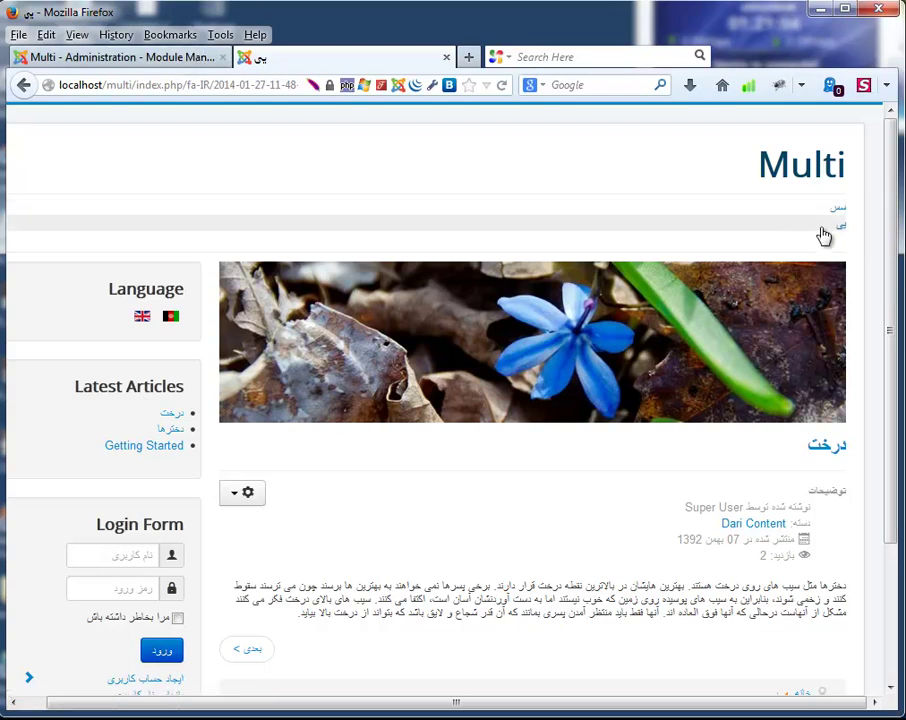
click(170, 57)
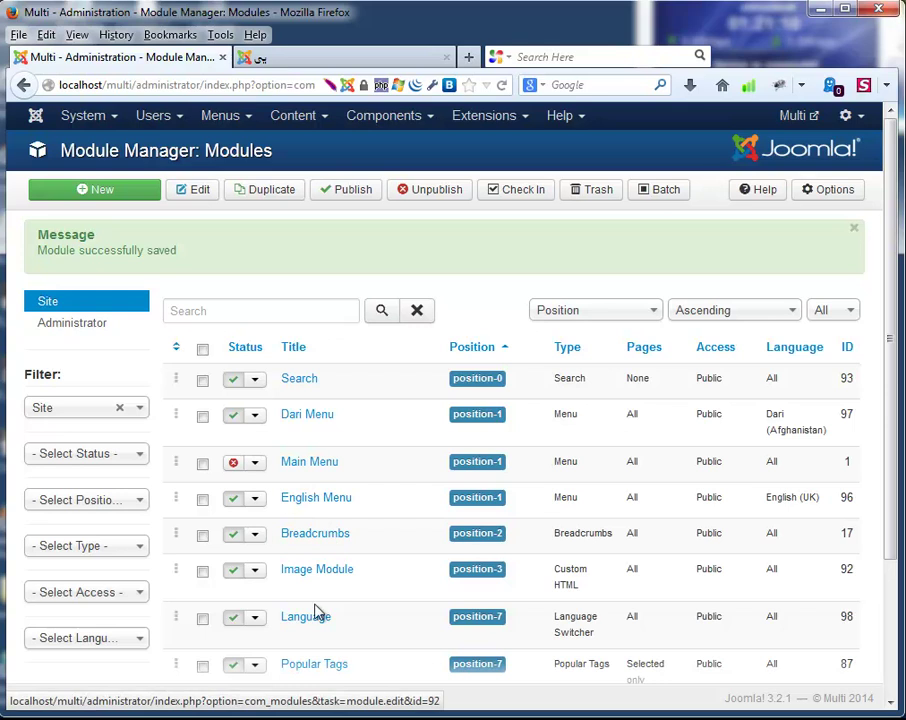
Confirm the English Menu module's menu class suffix is nav-pills and save it.
scroll(350, 500, down, 3)
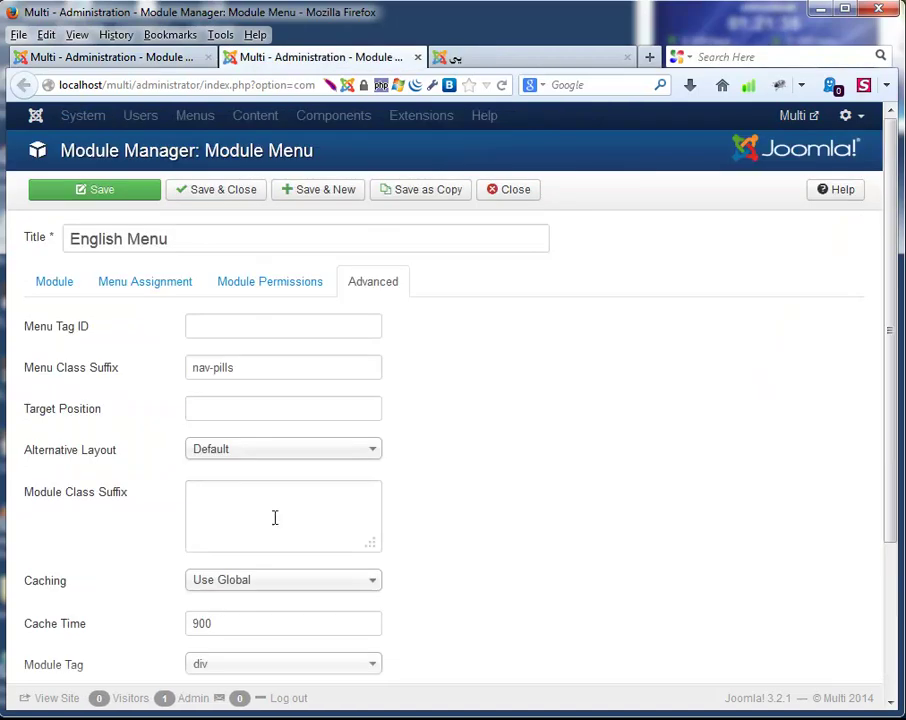
click(256, 360)
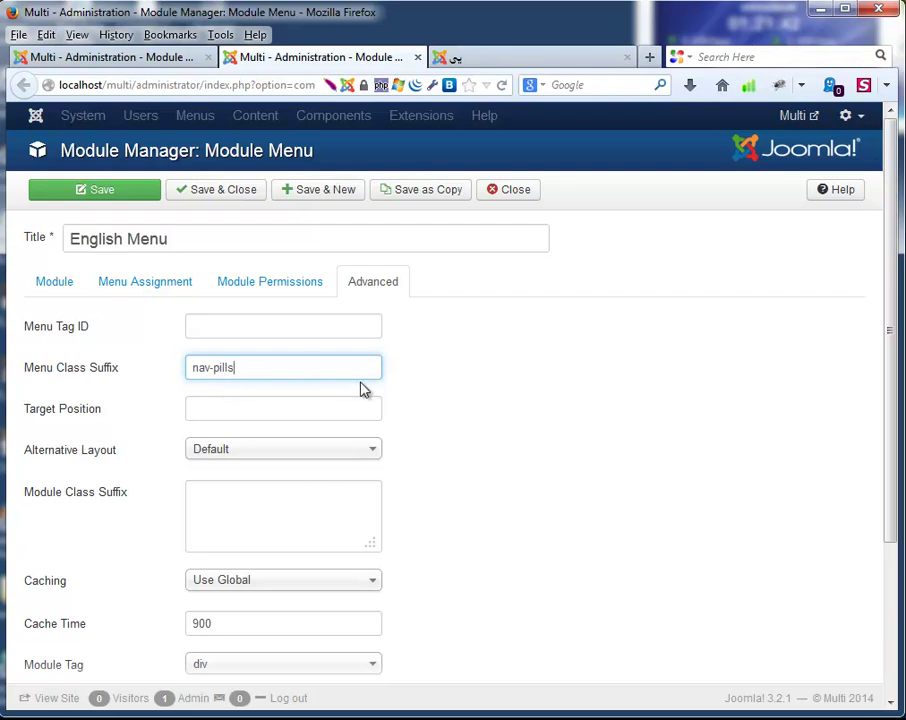
click(201, 198)
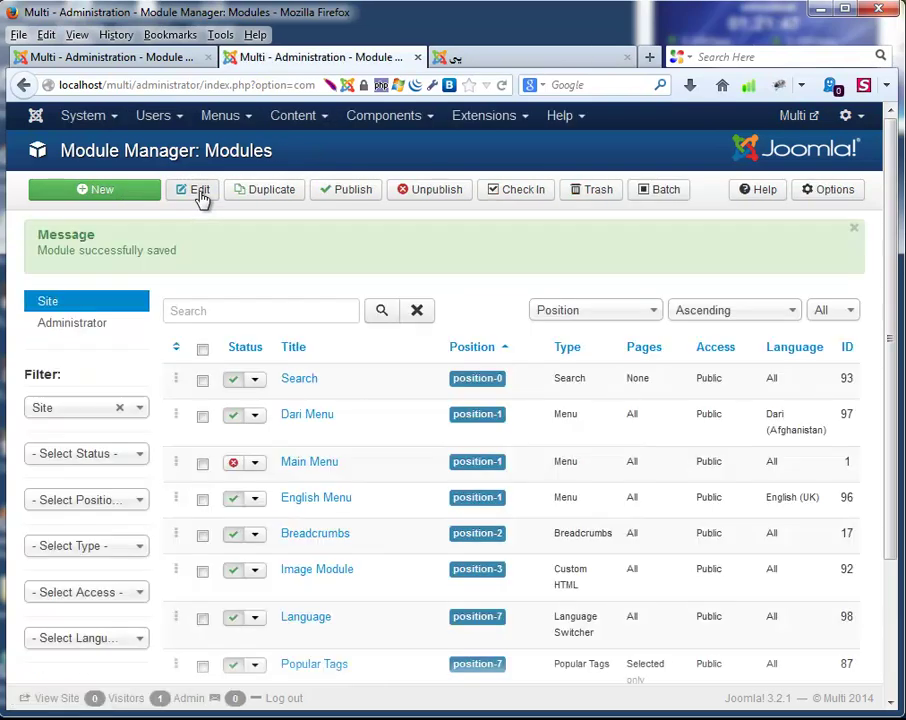
Set the Dari Menu module's menu class suffix to nav-pills and save it.
click(316, 423)
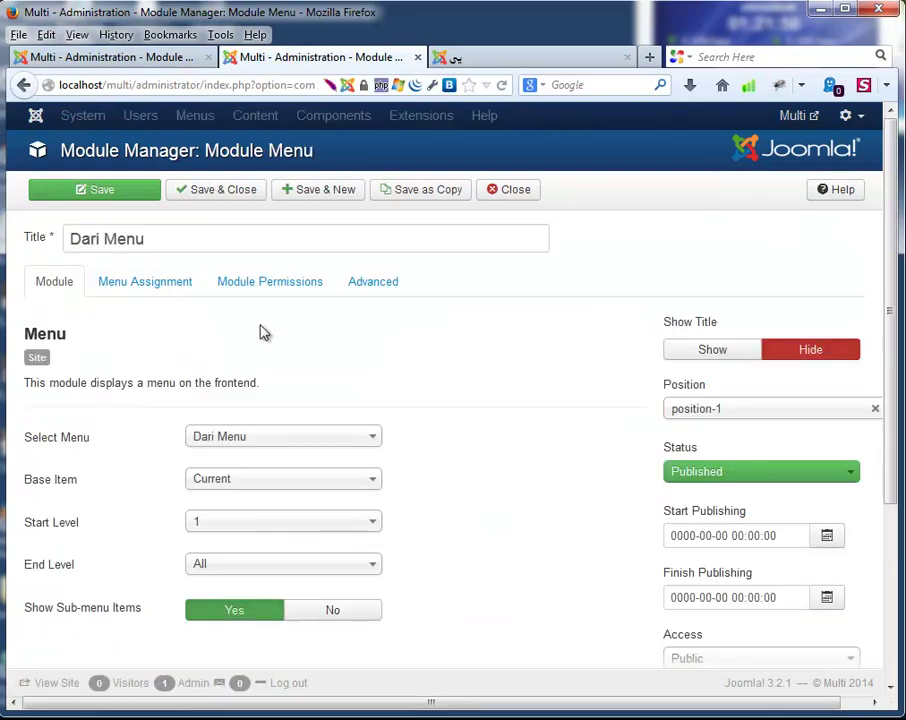
click(360, 288)
click(216, 366)
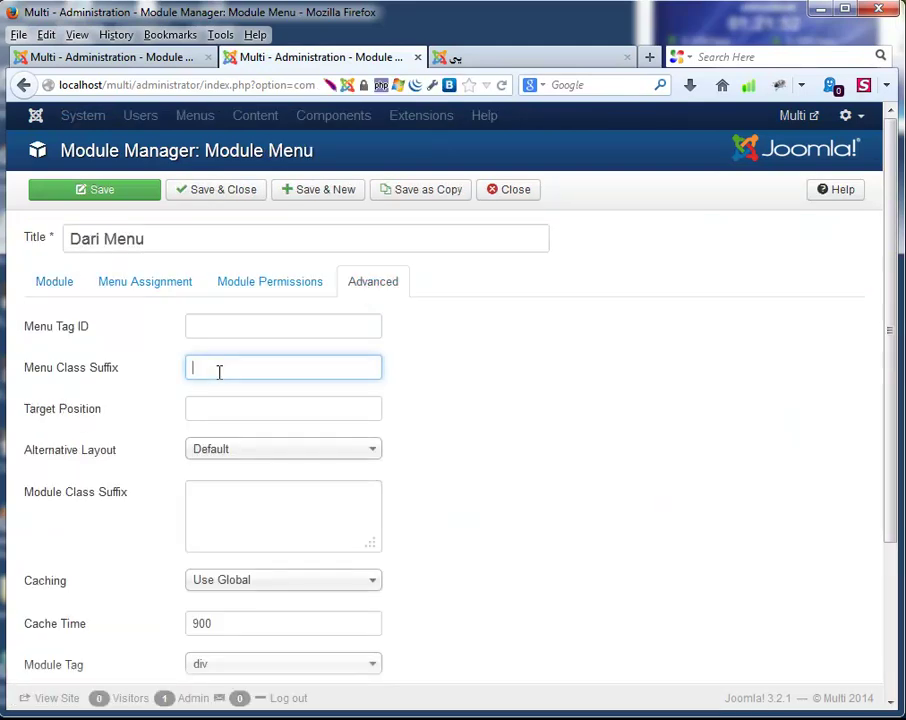
click(223, 392)
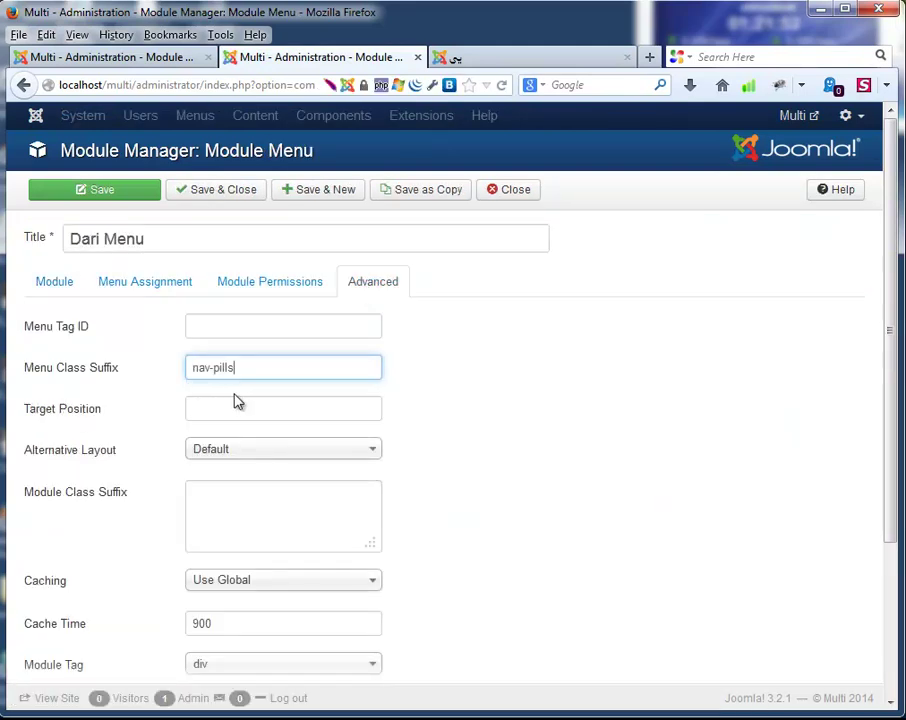
click(198, 192)
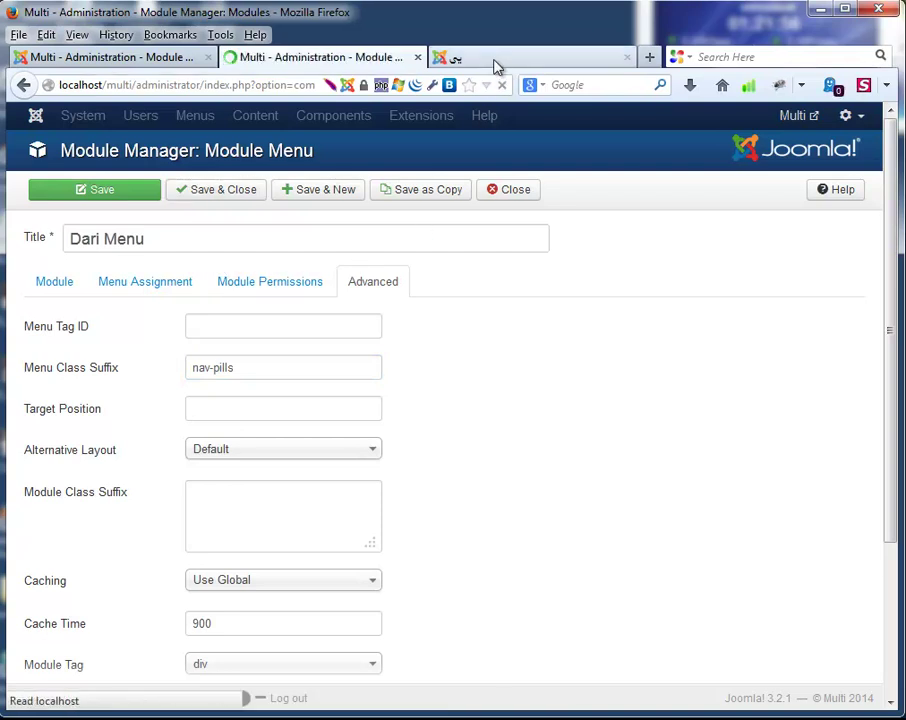
click(495, 64)
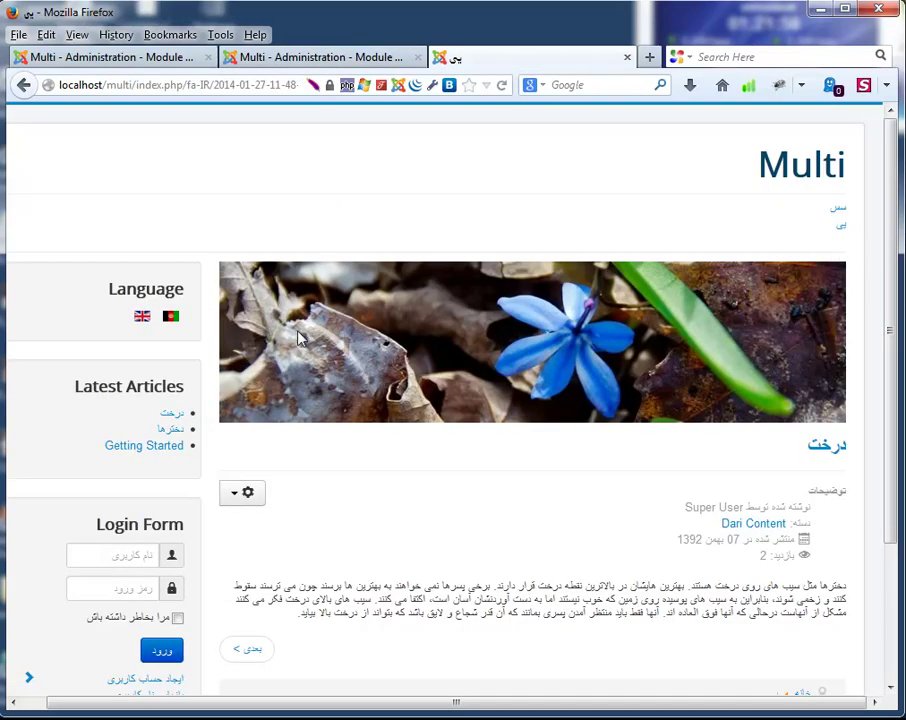
Switch the front end to English and back to Dari via the flags, then return to the Module Manager.
click(143, 316)
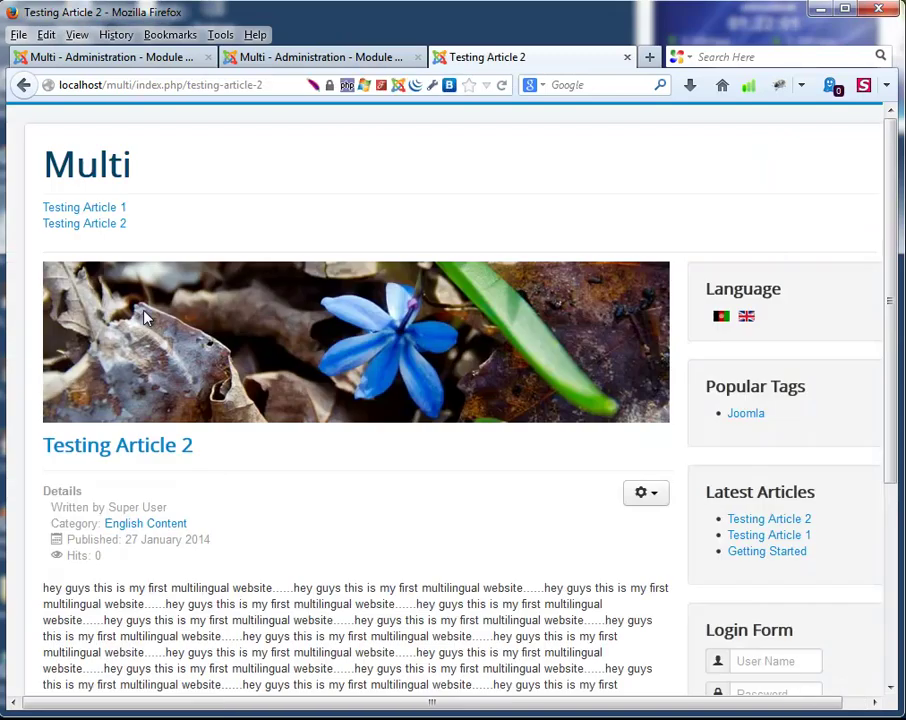
click(722, 318)
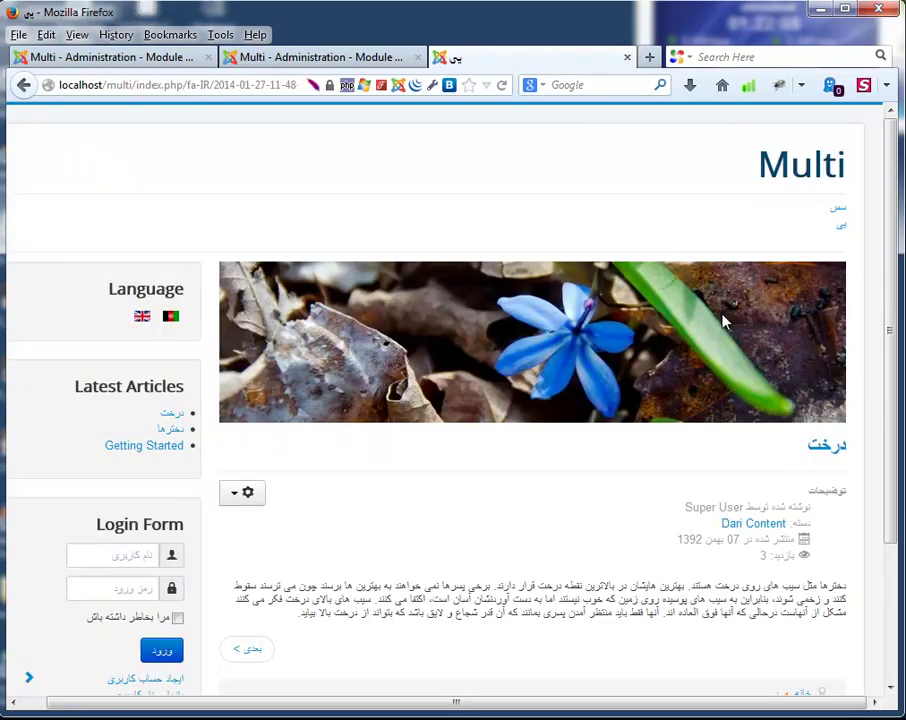
click(265, 66)
click(470, 62)
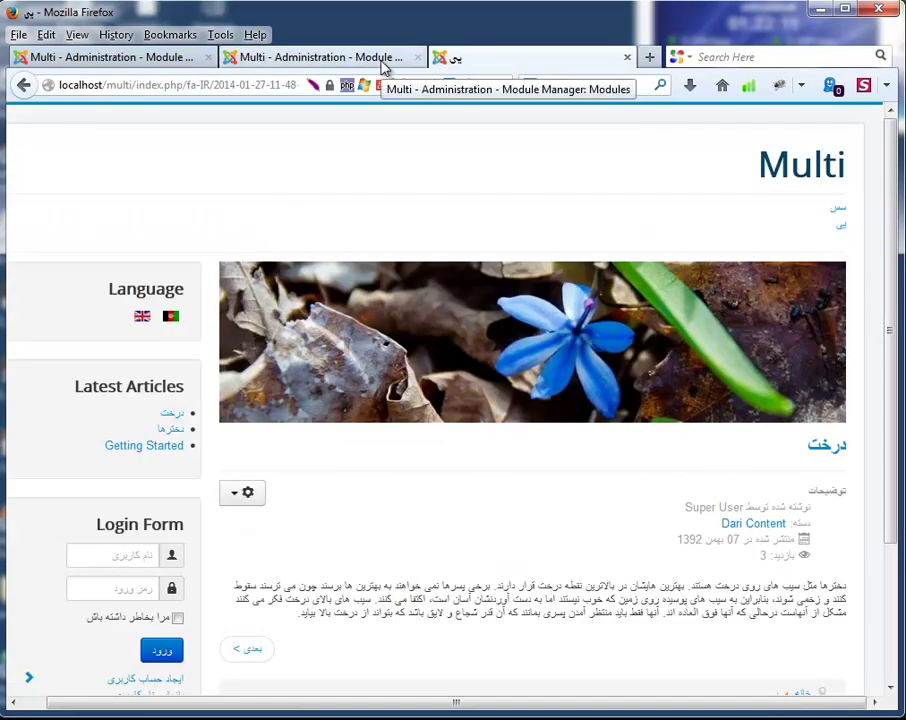
click(383, 58)
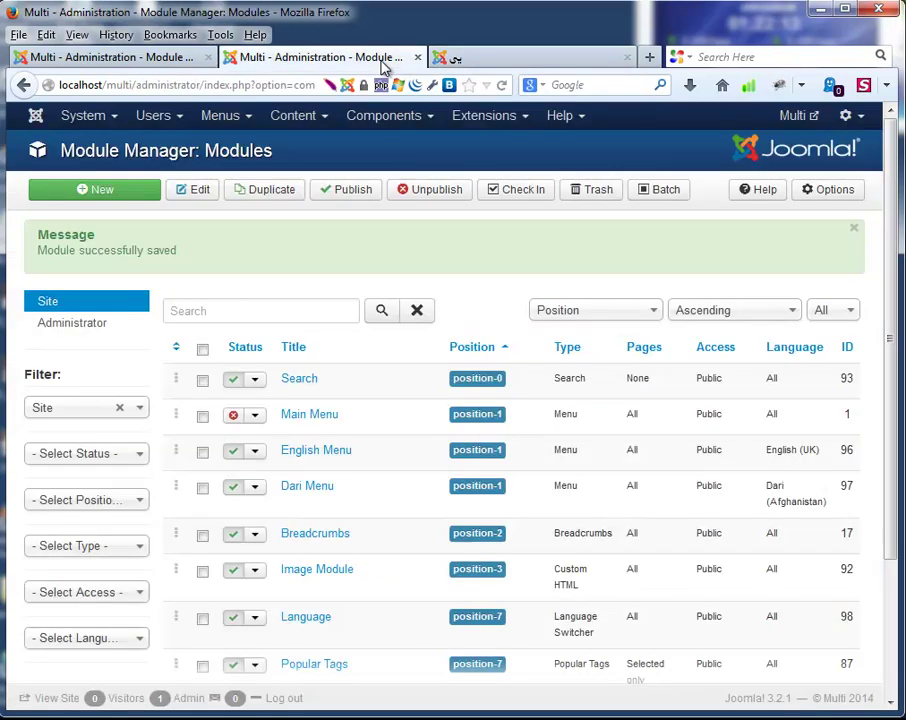